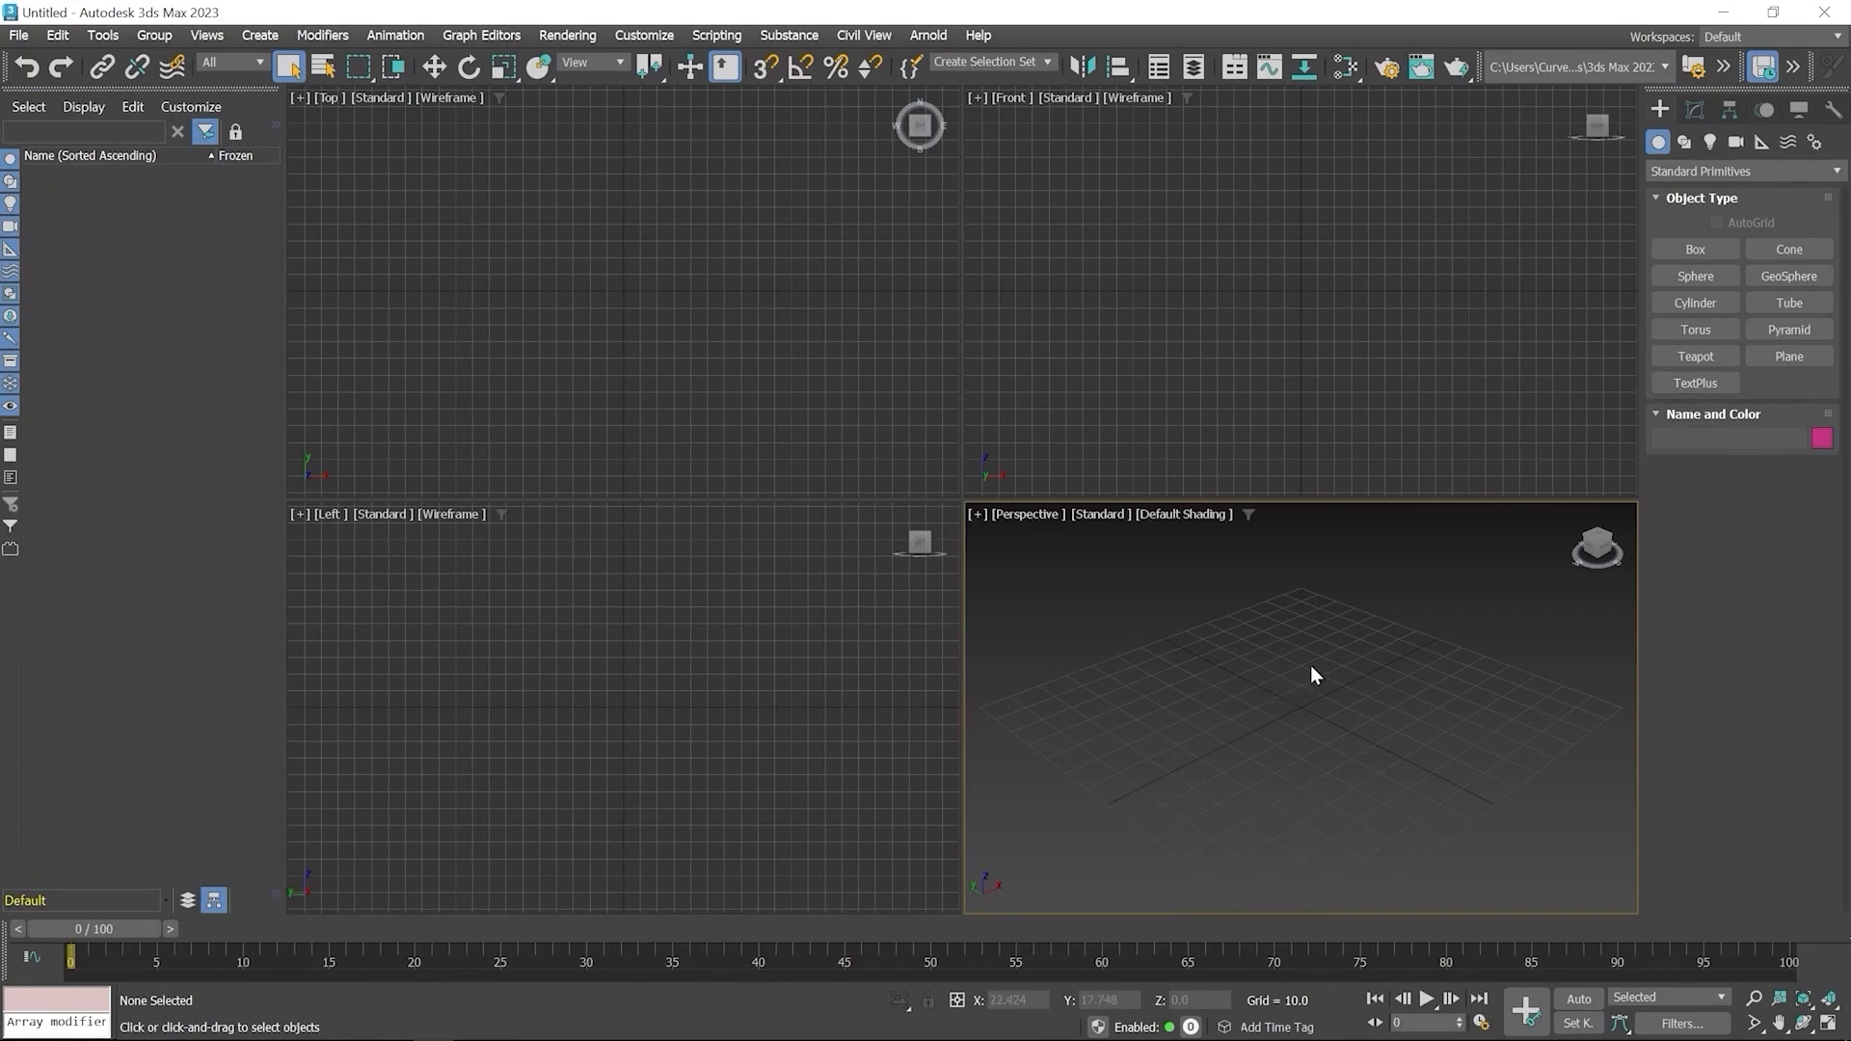
# Create a Hedra from the Extended Primitives in the Top viewport
pyautogui.click(1715, 170)
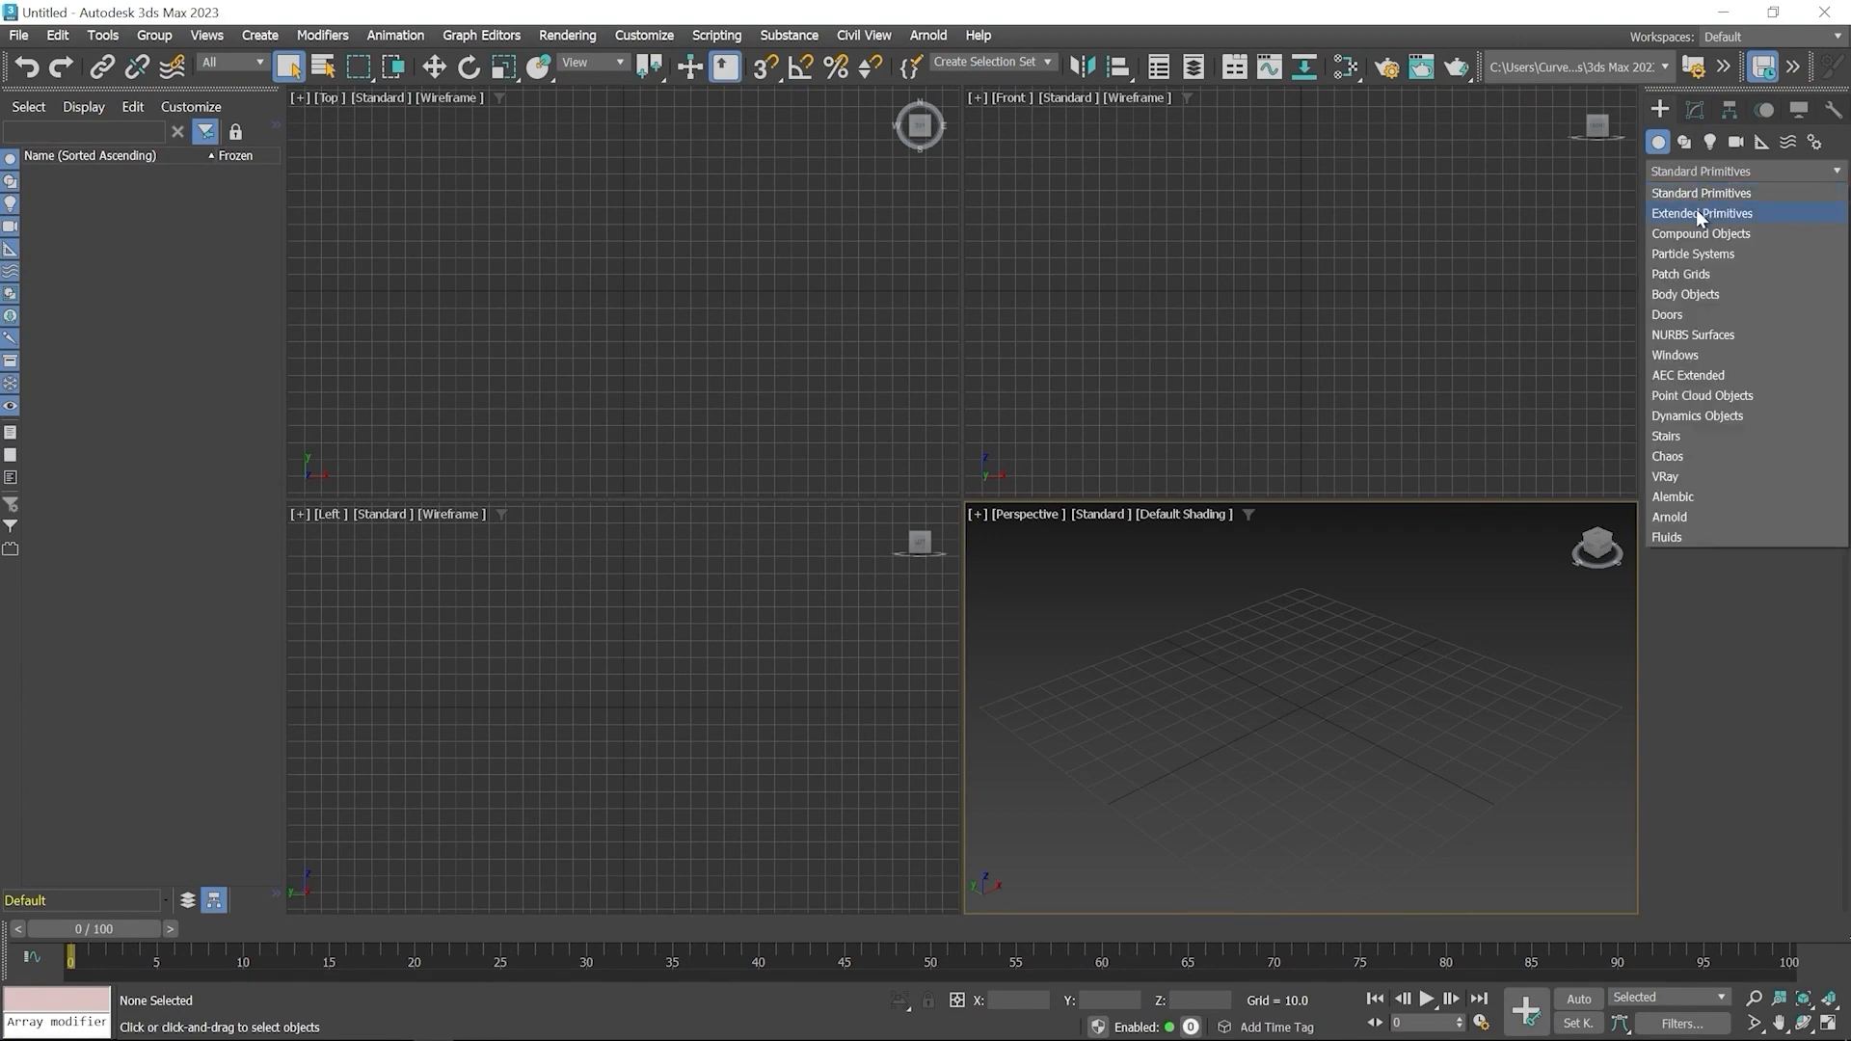
pyautogui.click(1697, 213)
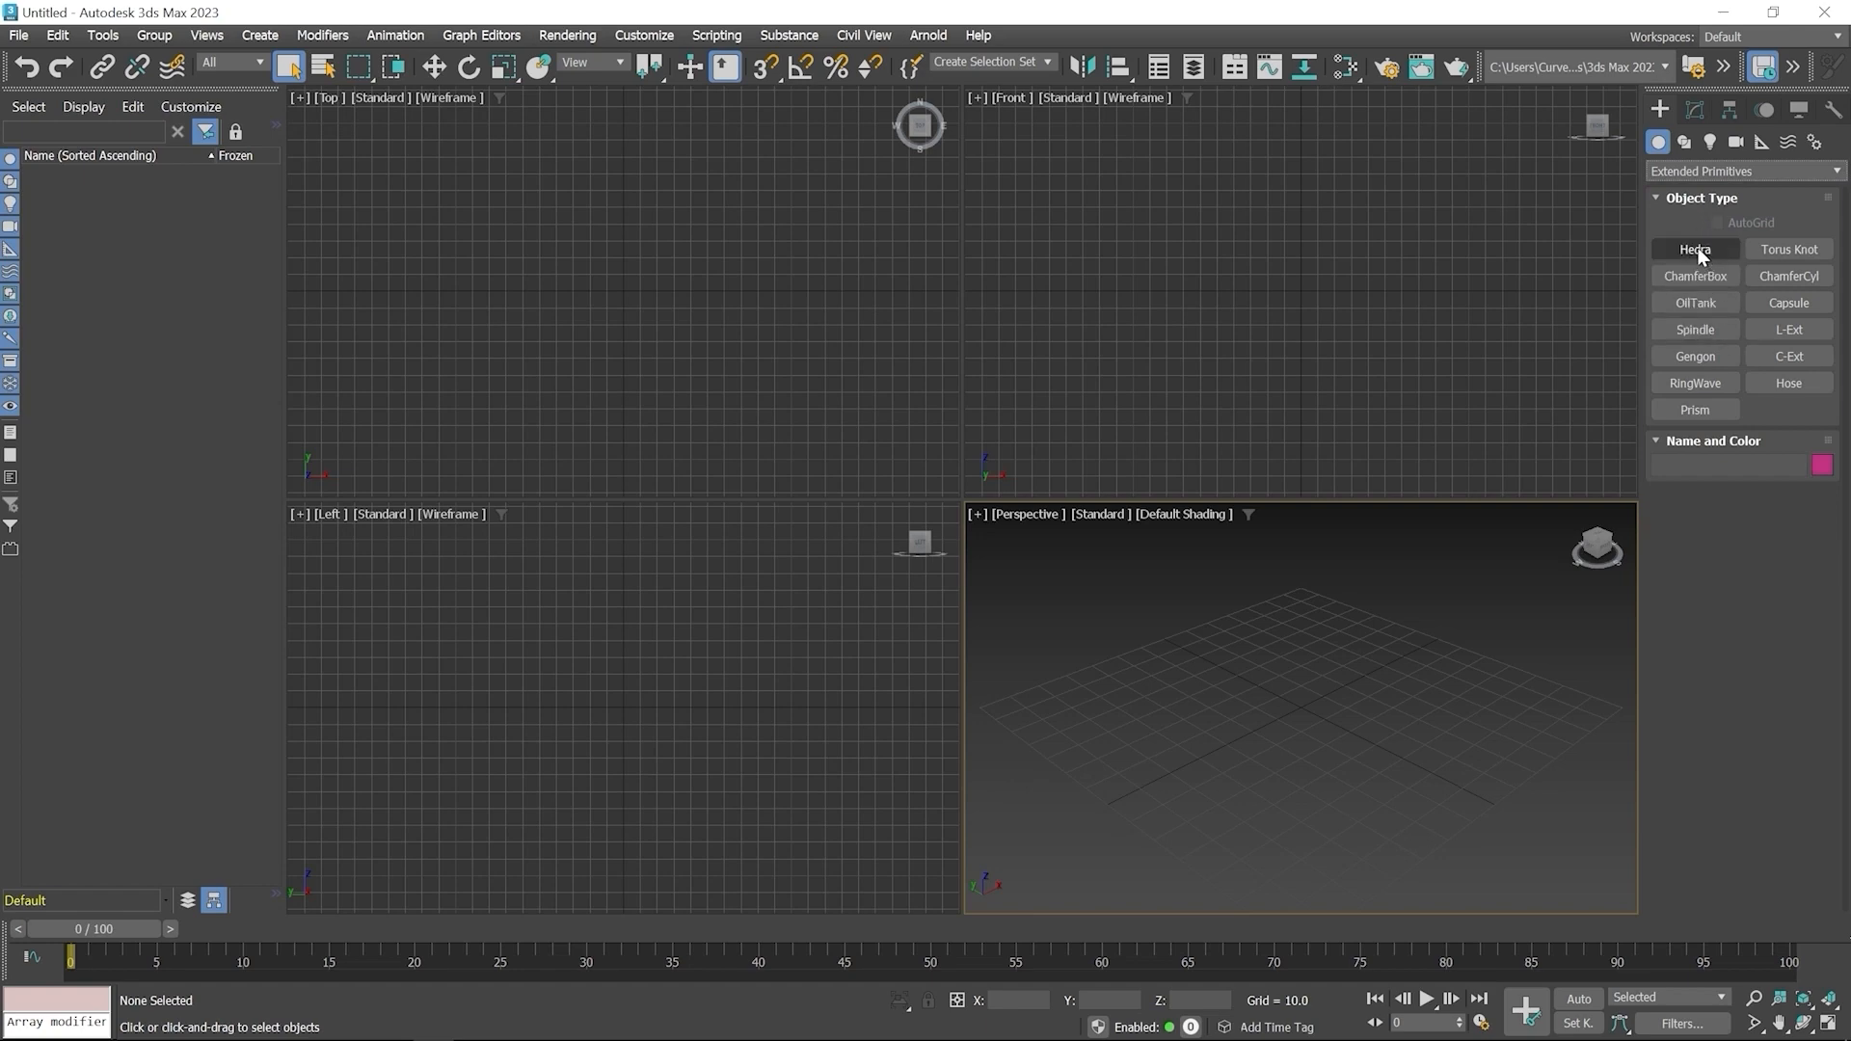
pyautogui.click(1697, 250)
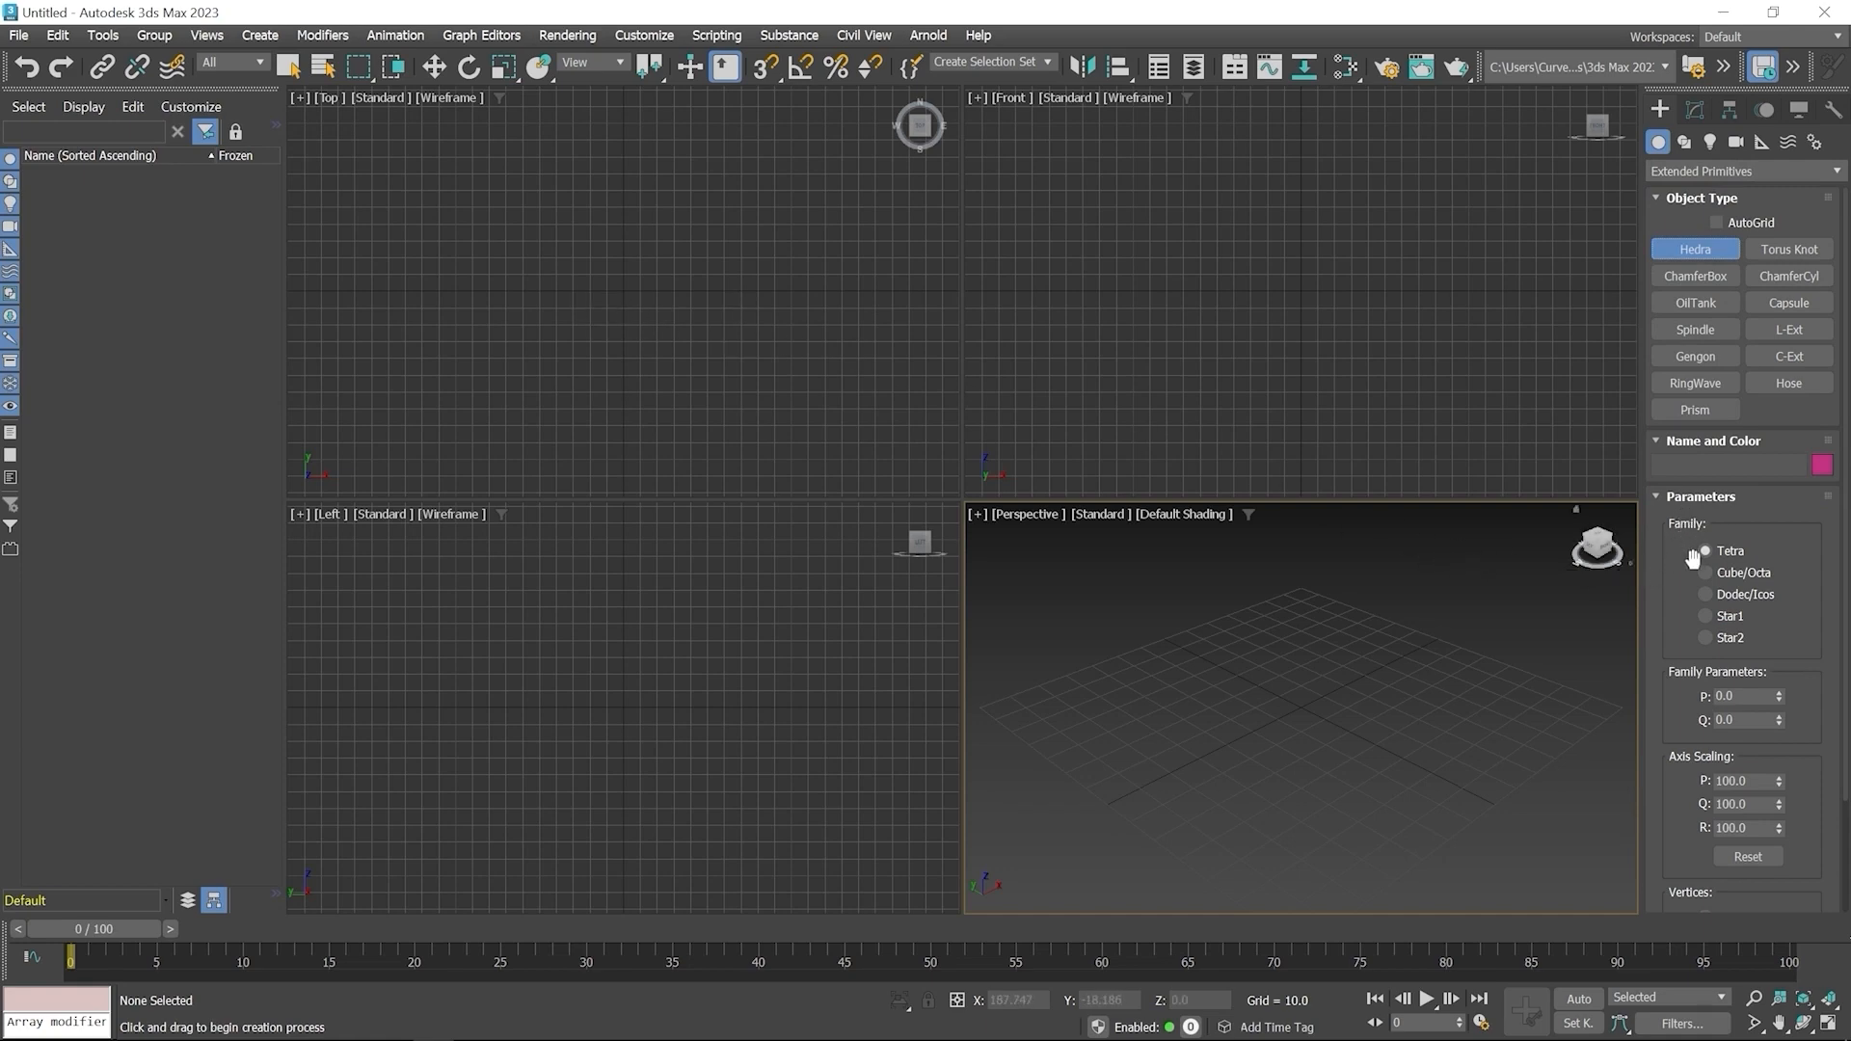
pyautogui.moveTo(1678, 628)
pyautogui.mouseDown()
pyautogui.moveTo(1677, 501)
pyautogui.moveTo(1683, 619)
pyautogui.mouseUp()
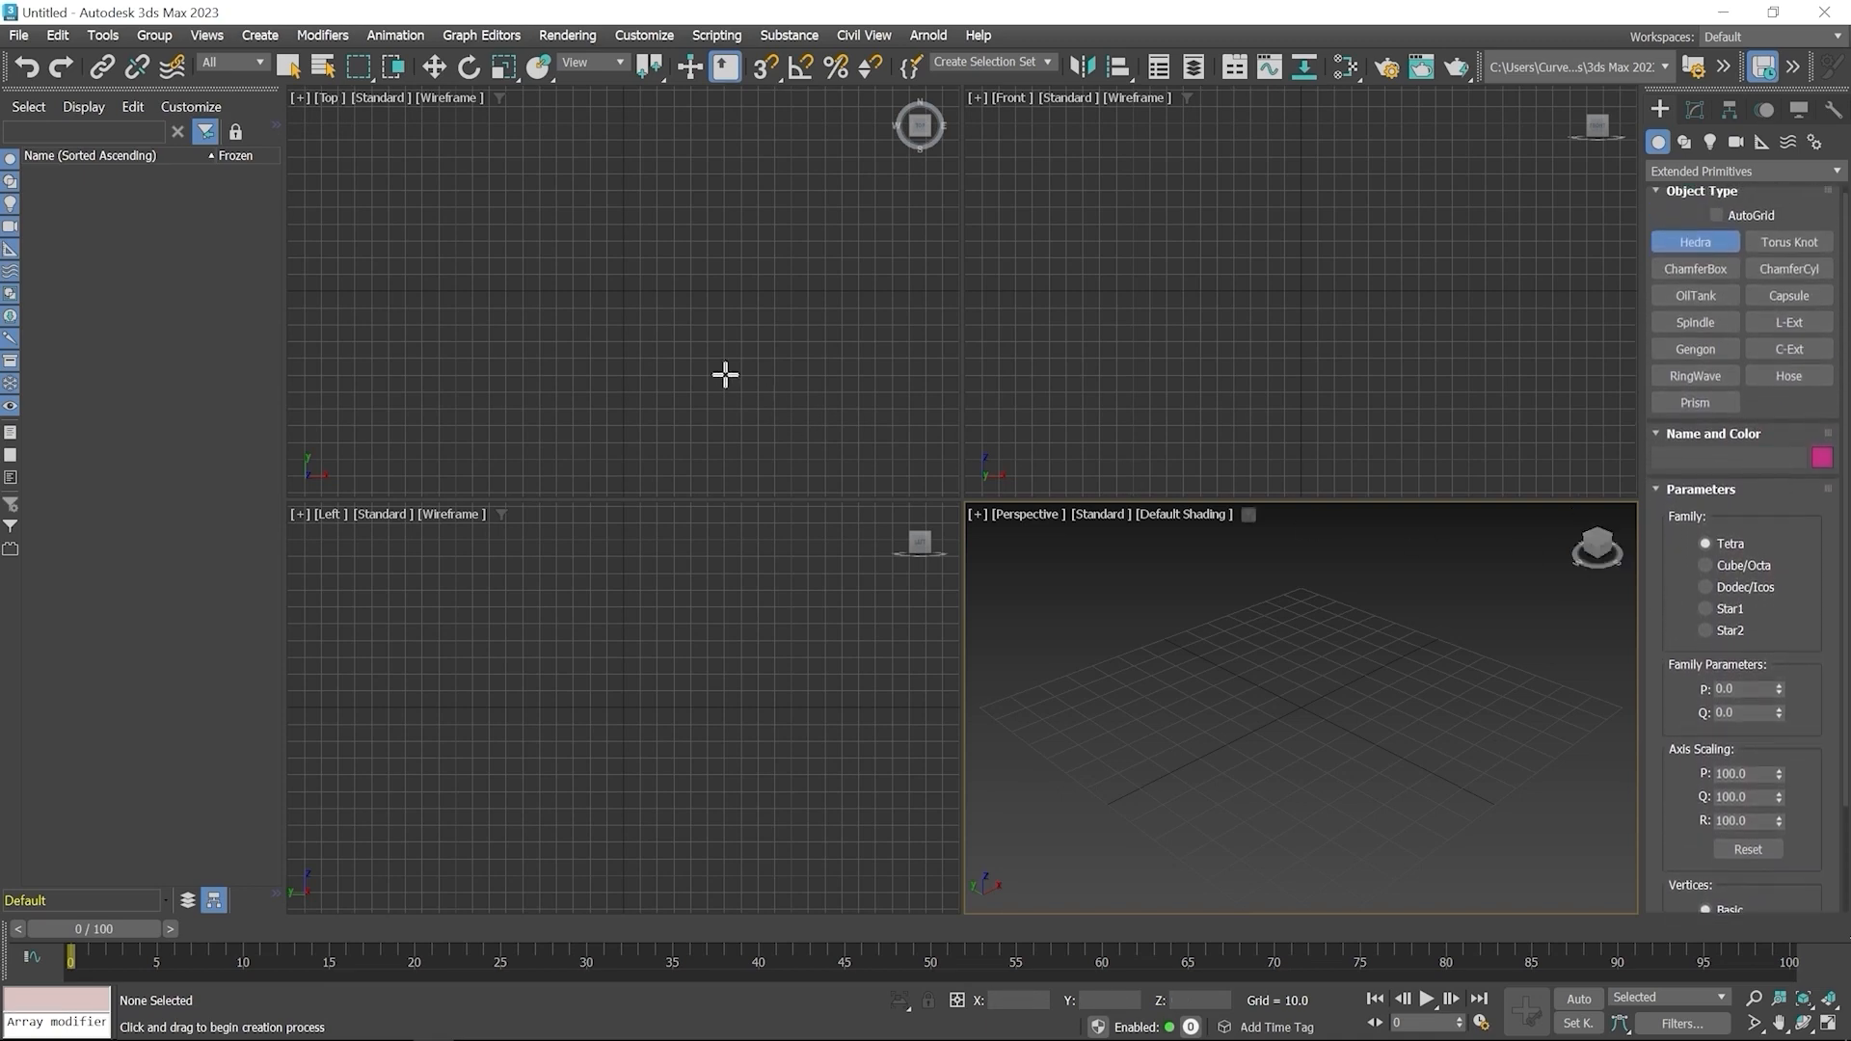
pyautogui.moveTo(561, 286); pyautogui.dragTo(608, 321)
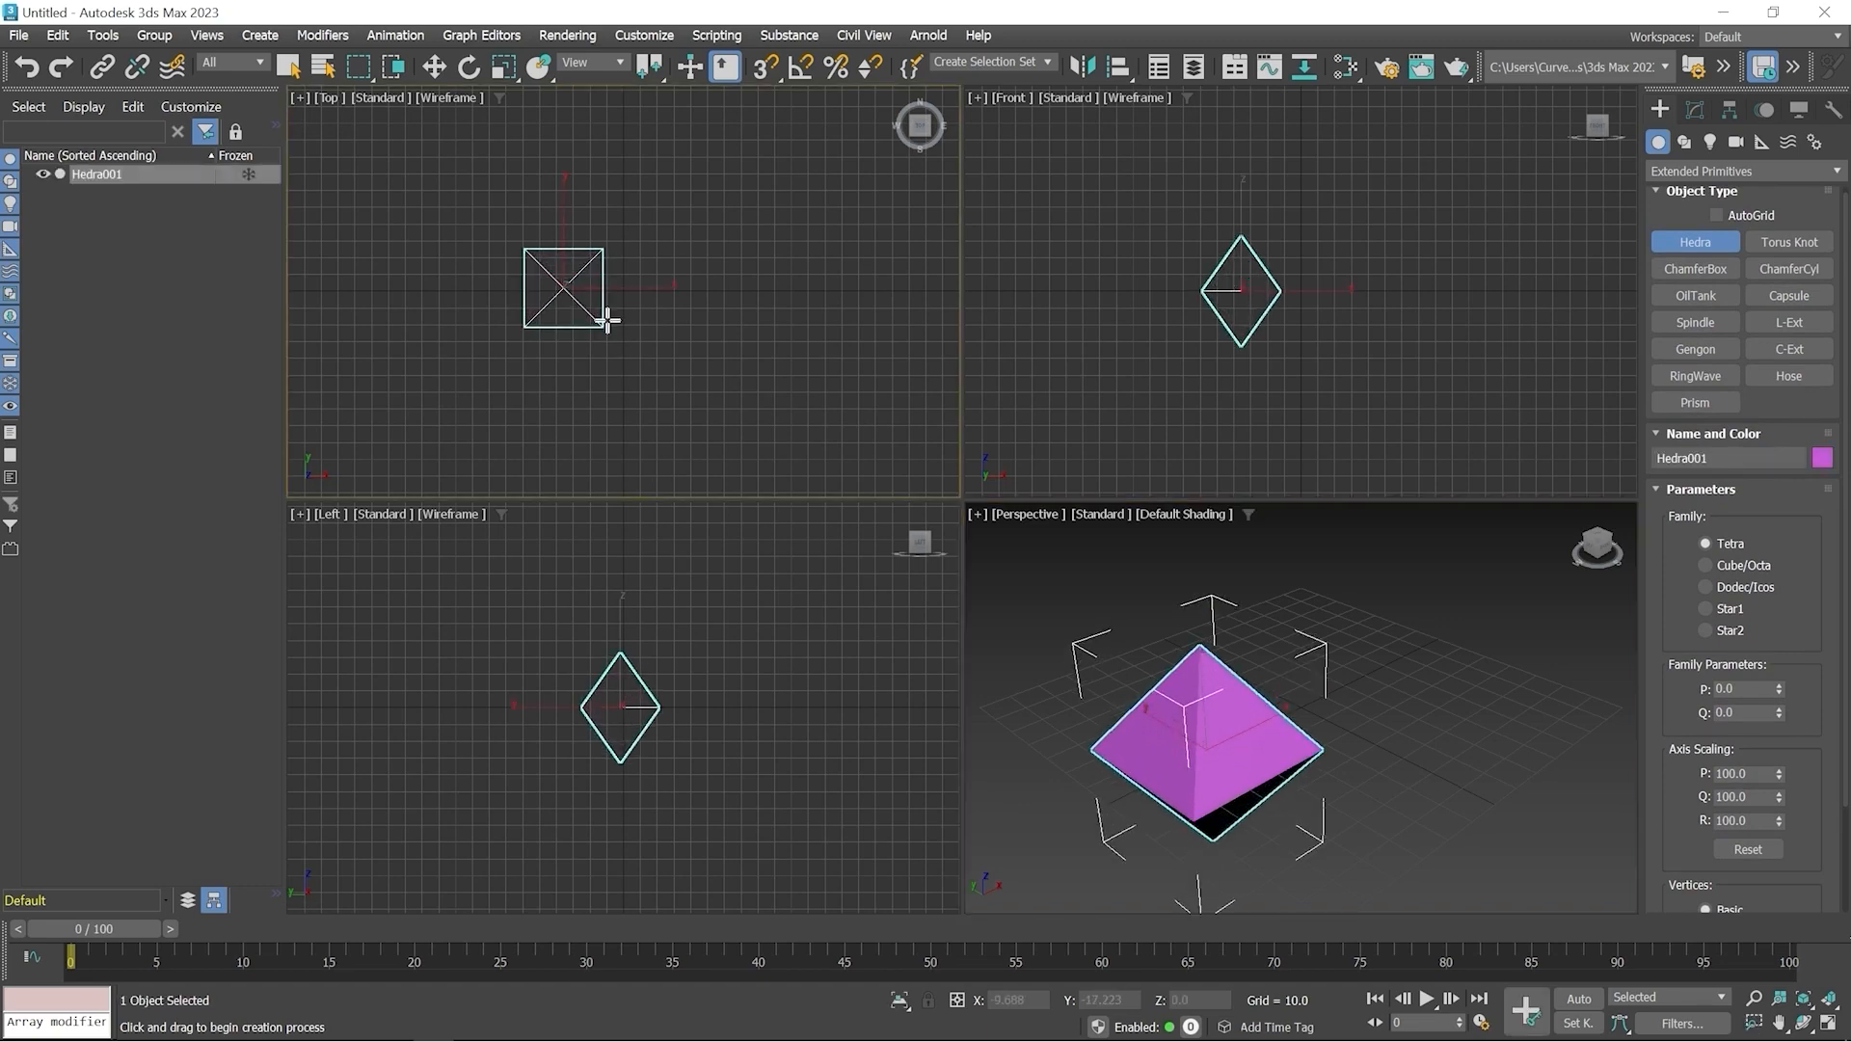
pyautogui.rightClick(682, 252)
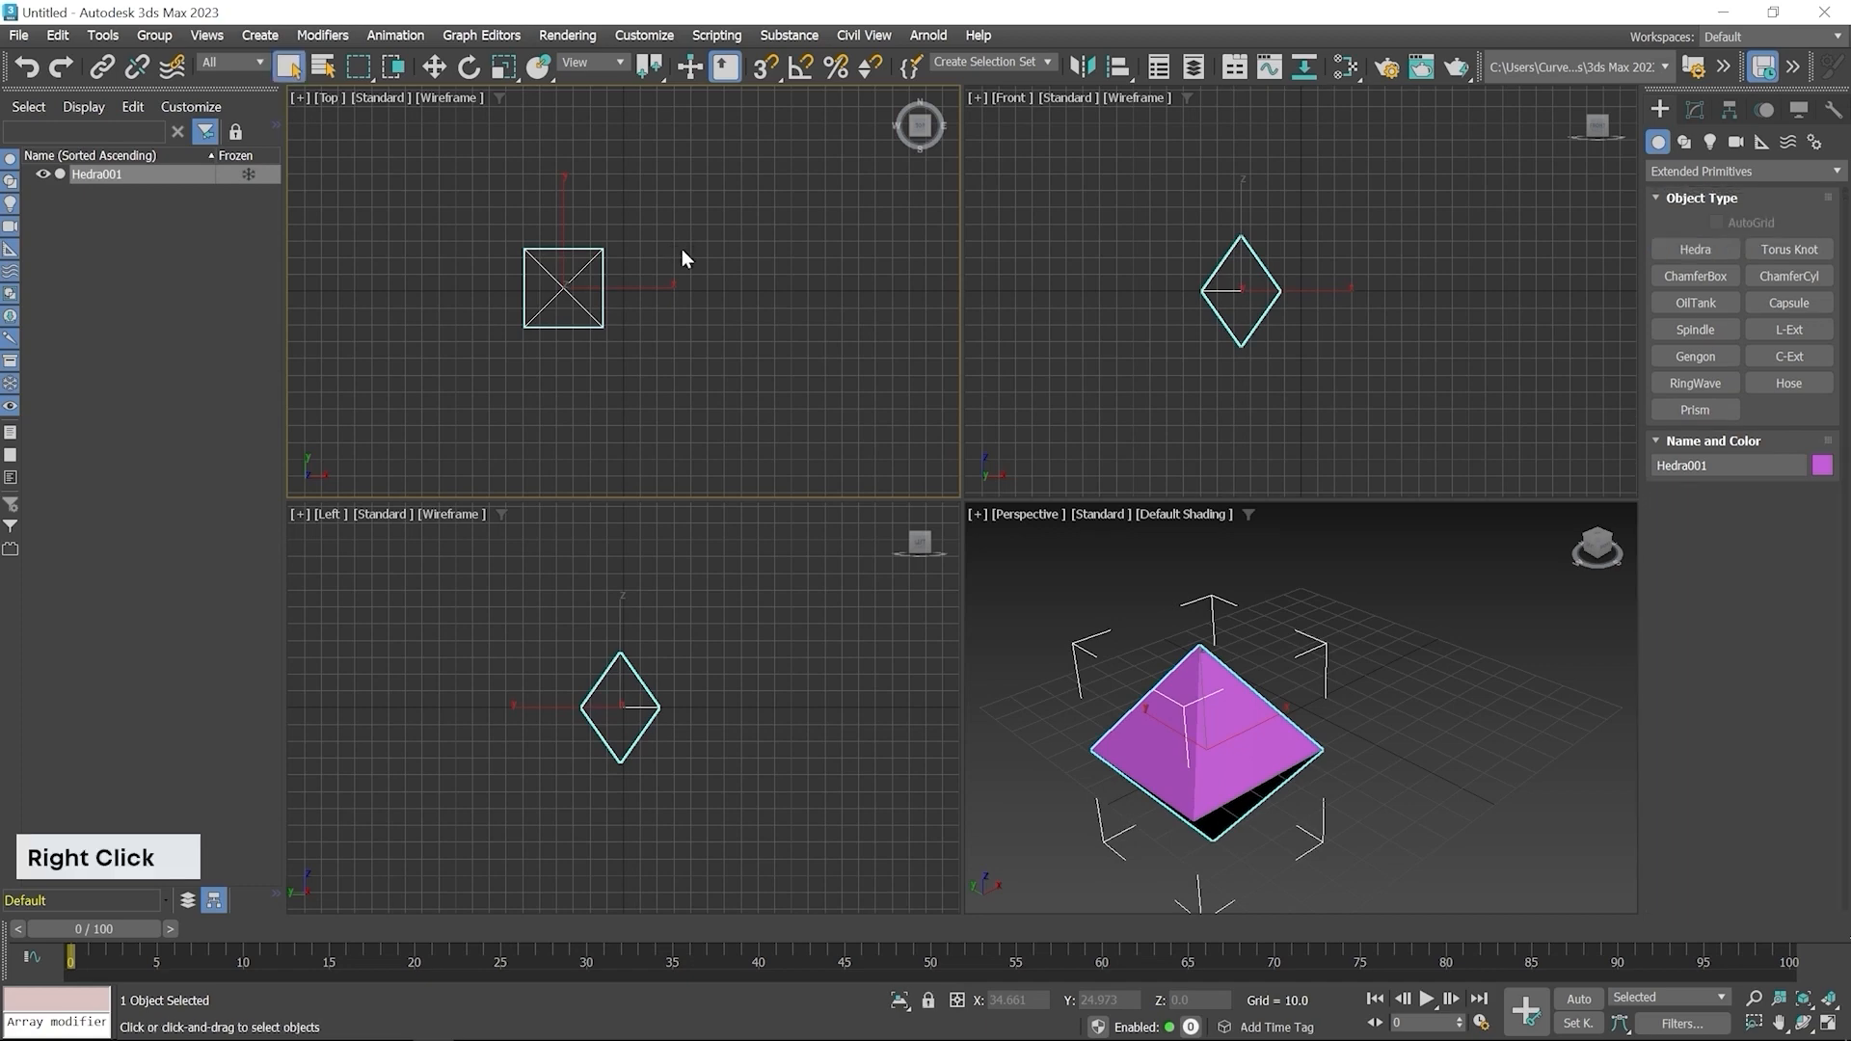
# Switch the Hedra's family to Cube/Octa in its modify parameters
pyautogui.click(1697, 109)
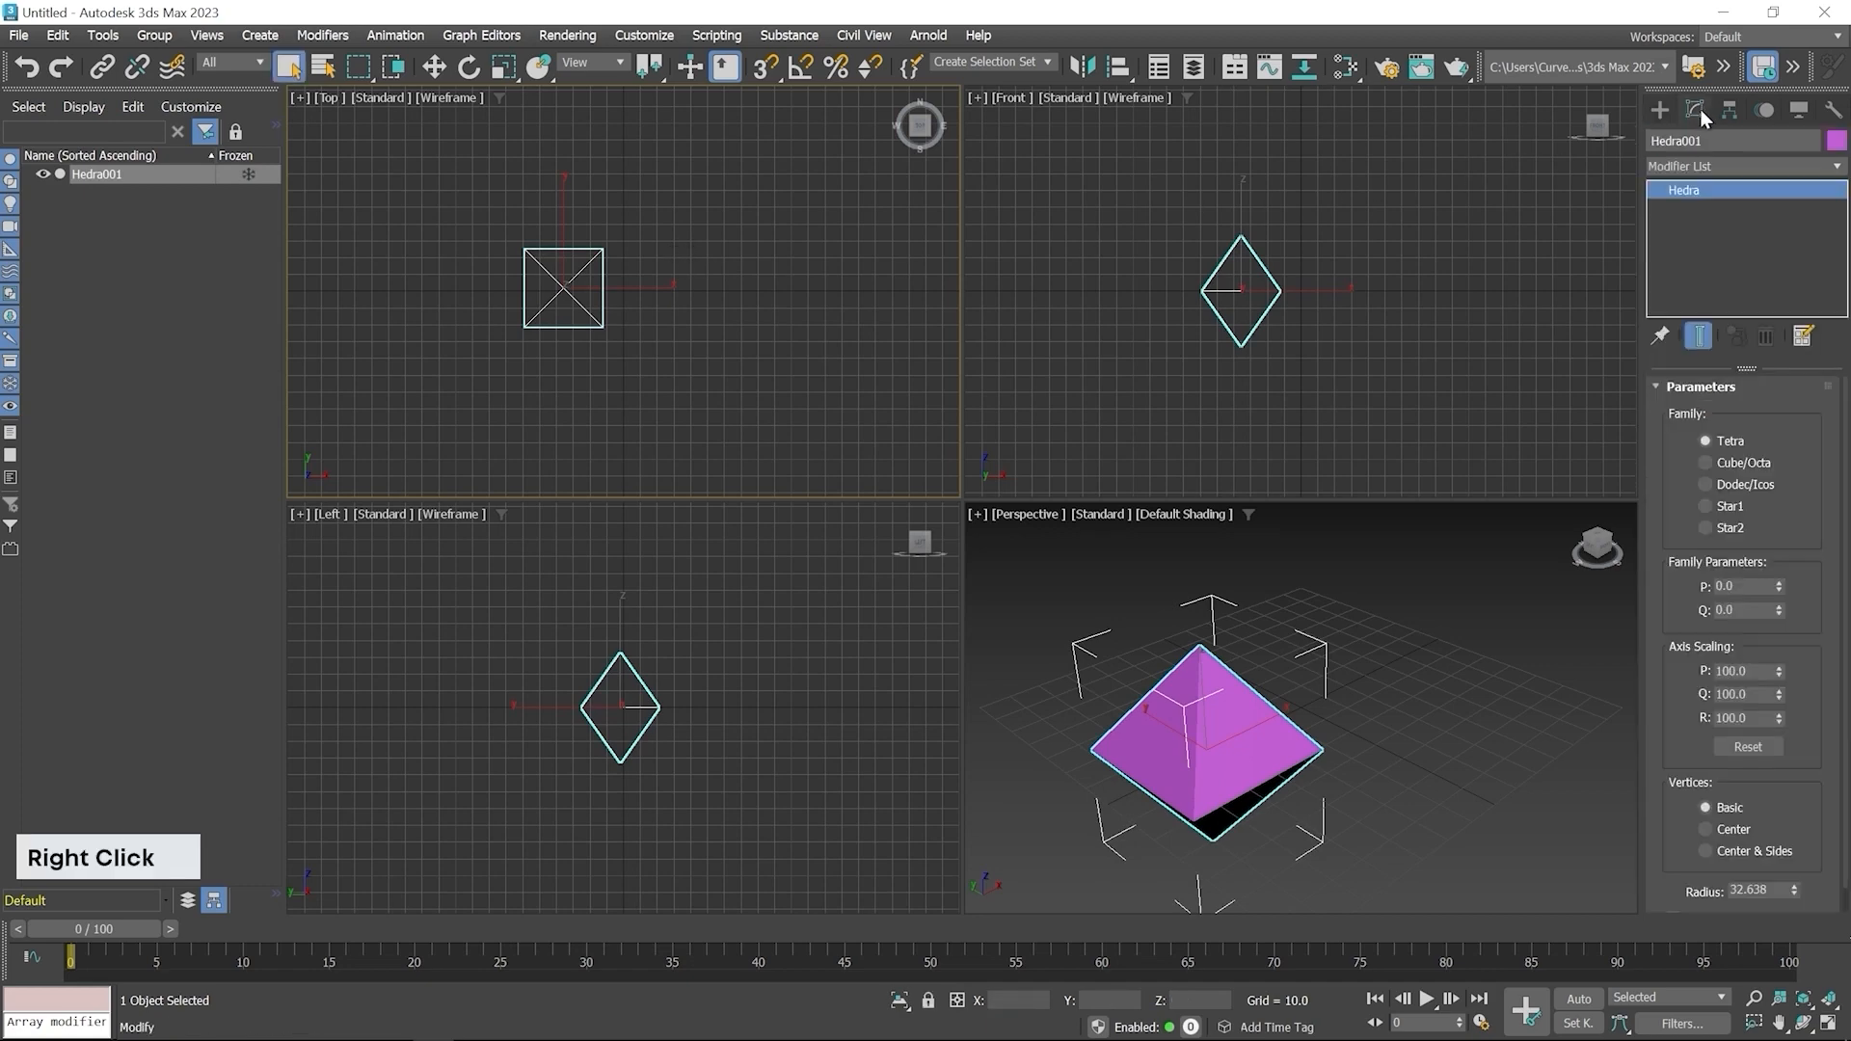
pyautogui.moveTo(1347, 762); pyautogui.dragTo(1369, 689, button='middle')
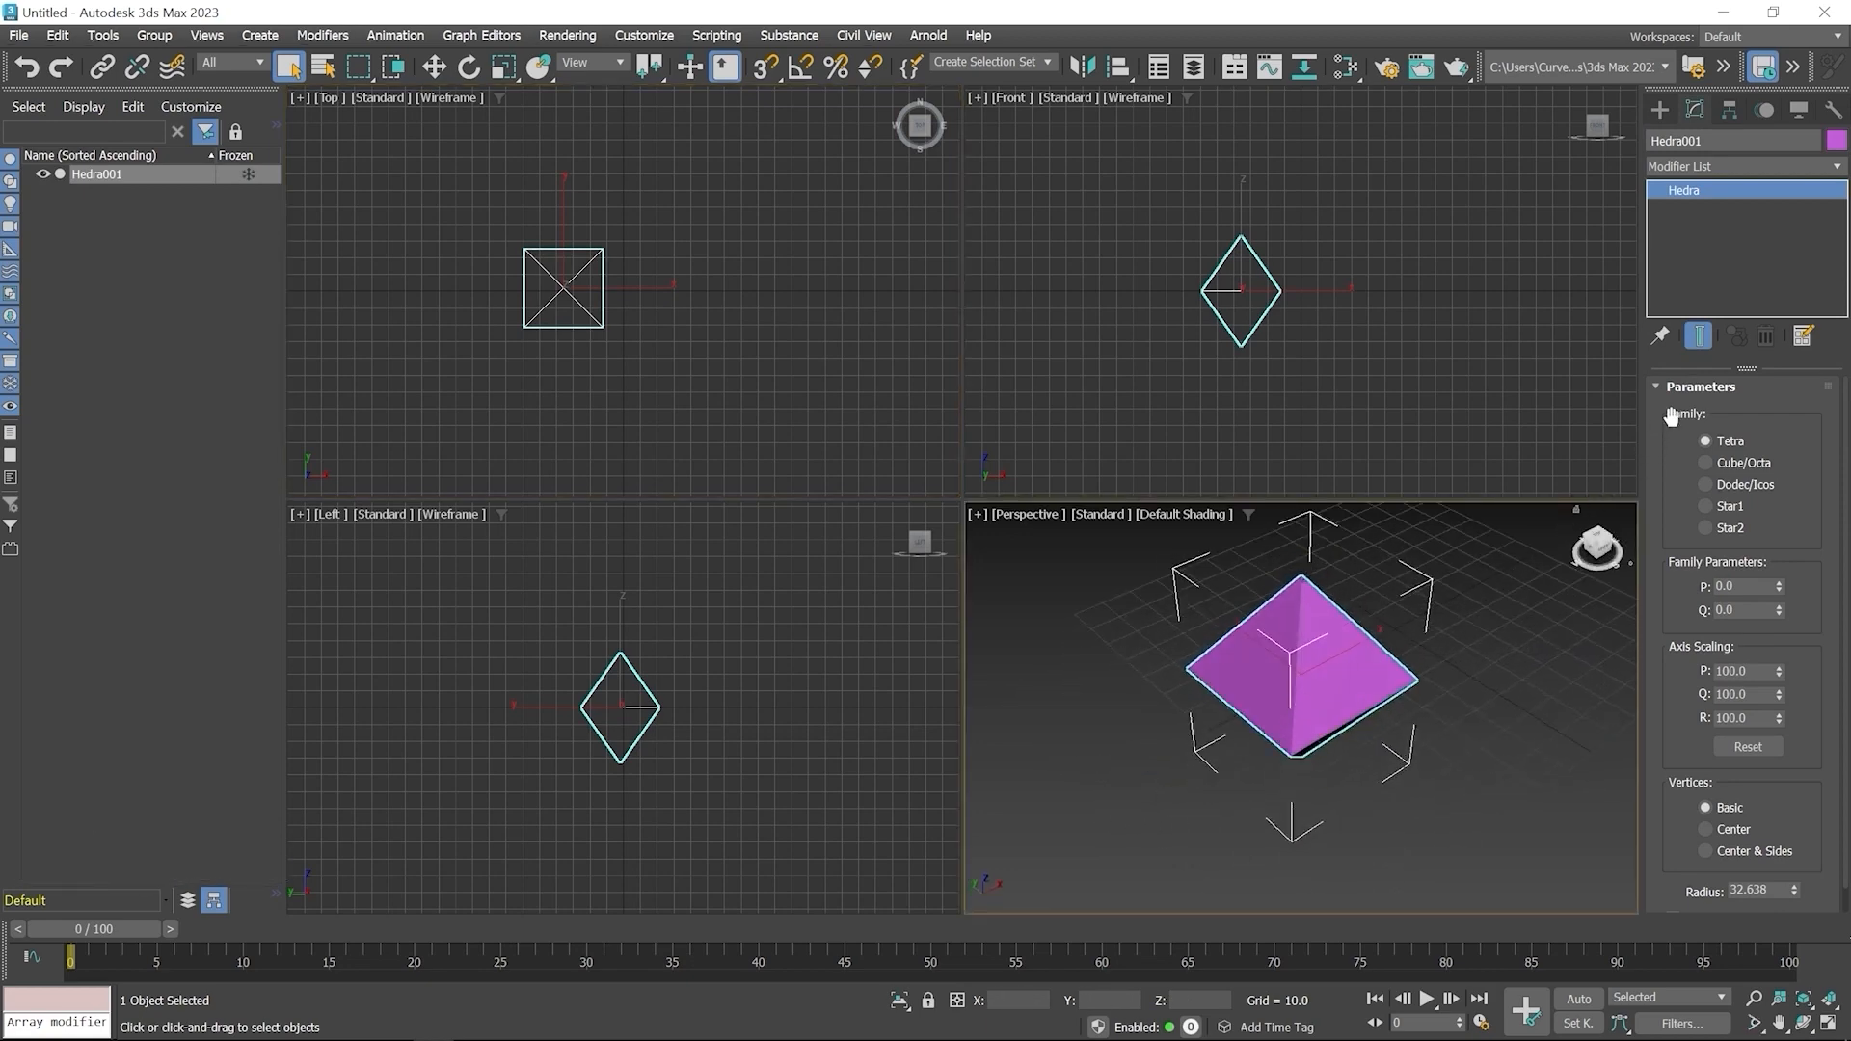
pyautogui.click(1704, 462)
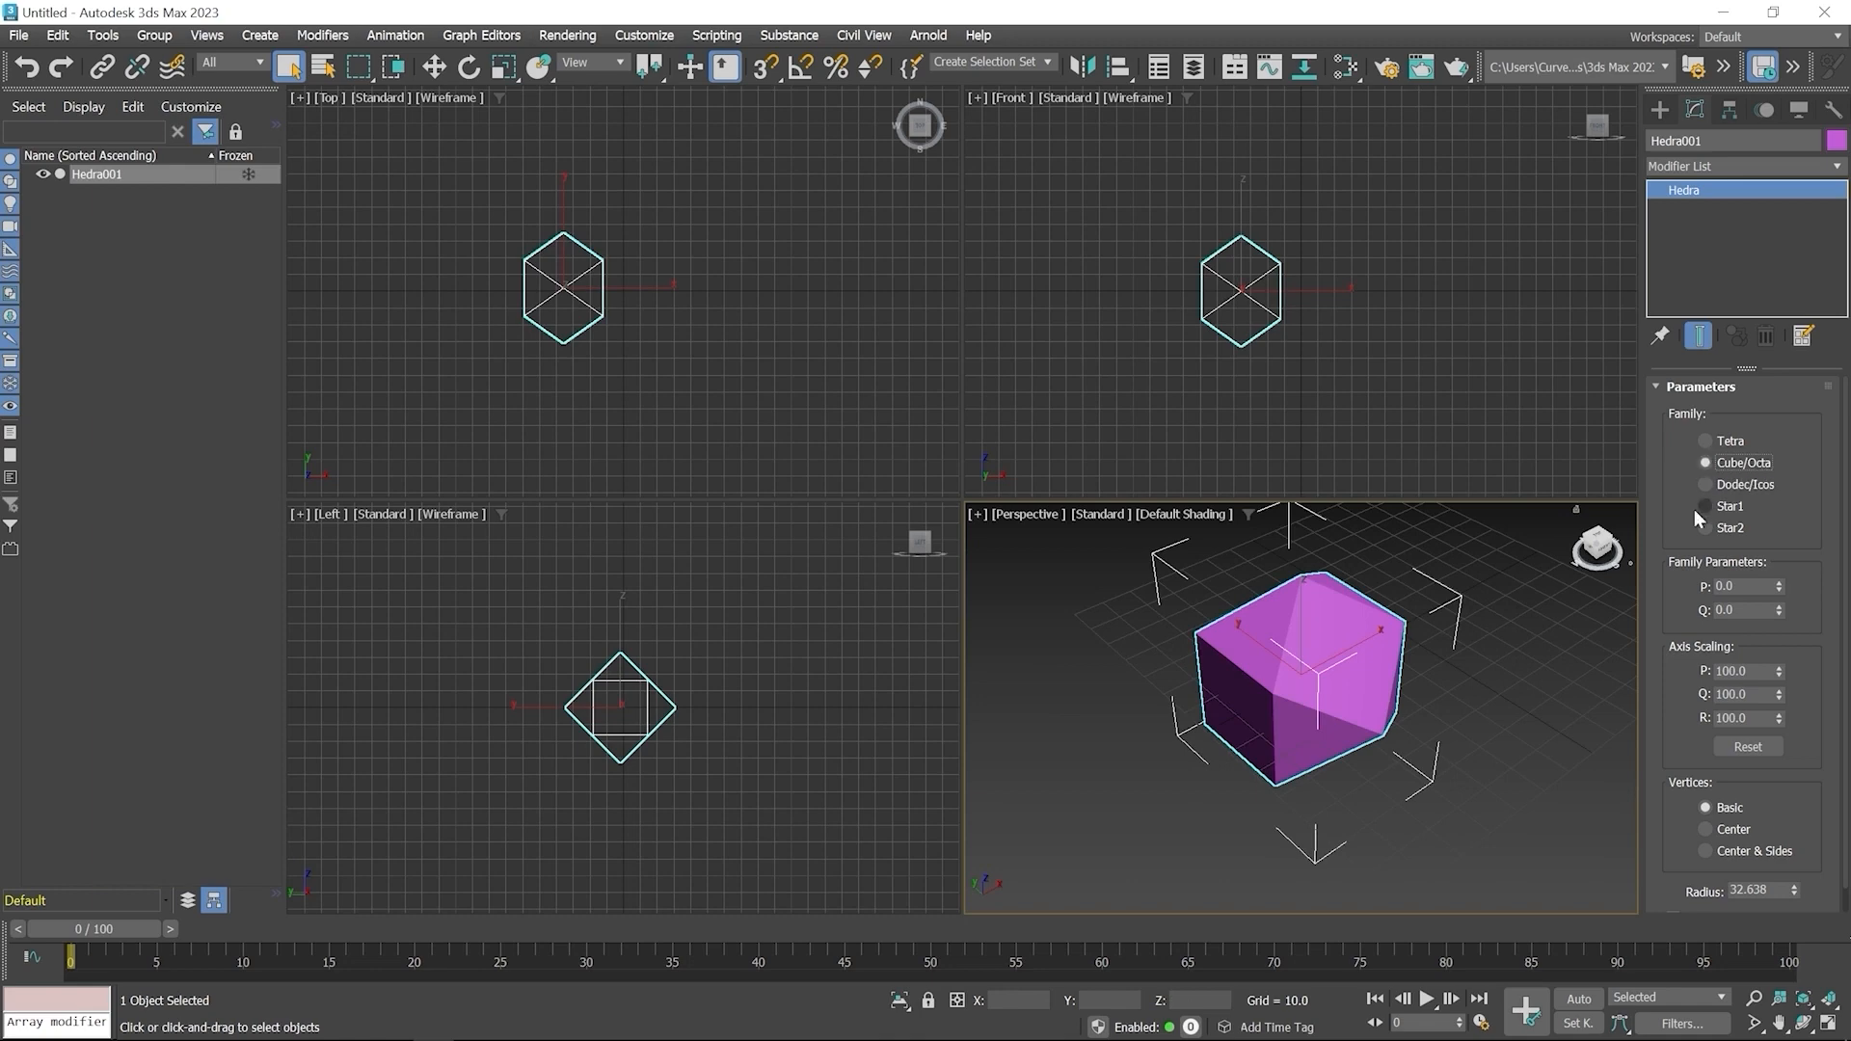
# Set the Hedra's family to Dodec/Icos and its P family parameter to 0.36
pyautogui.keyDown('alt'); pyautogui.moveTo(1336, 720); pyautogui.dragTo(1369, 686, button='middle'); pyautogui.keyUp('alt')
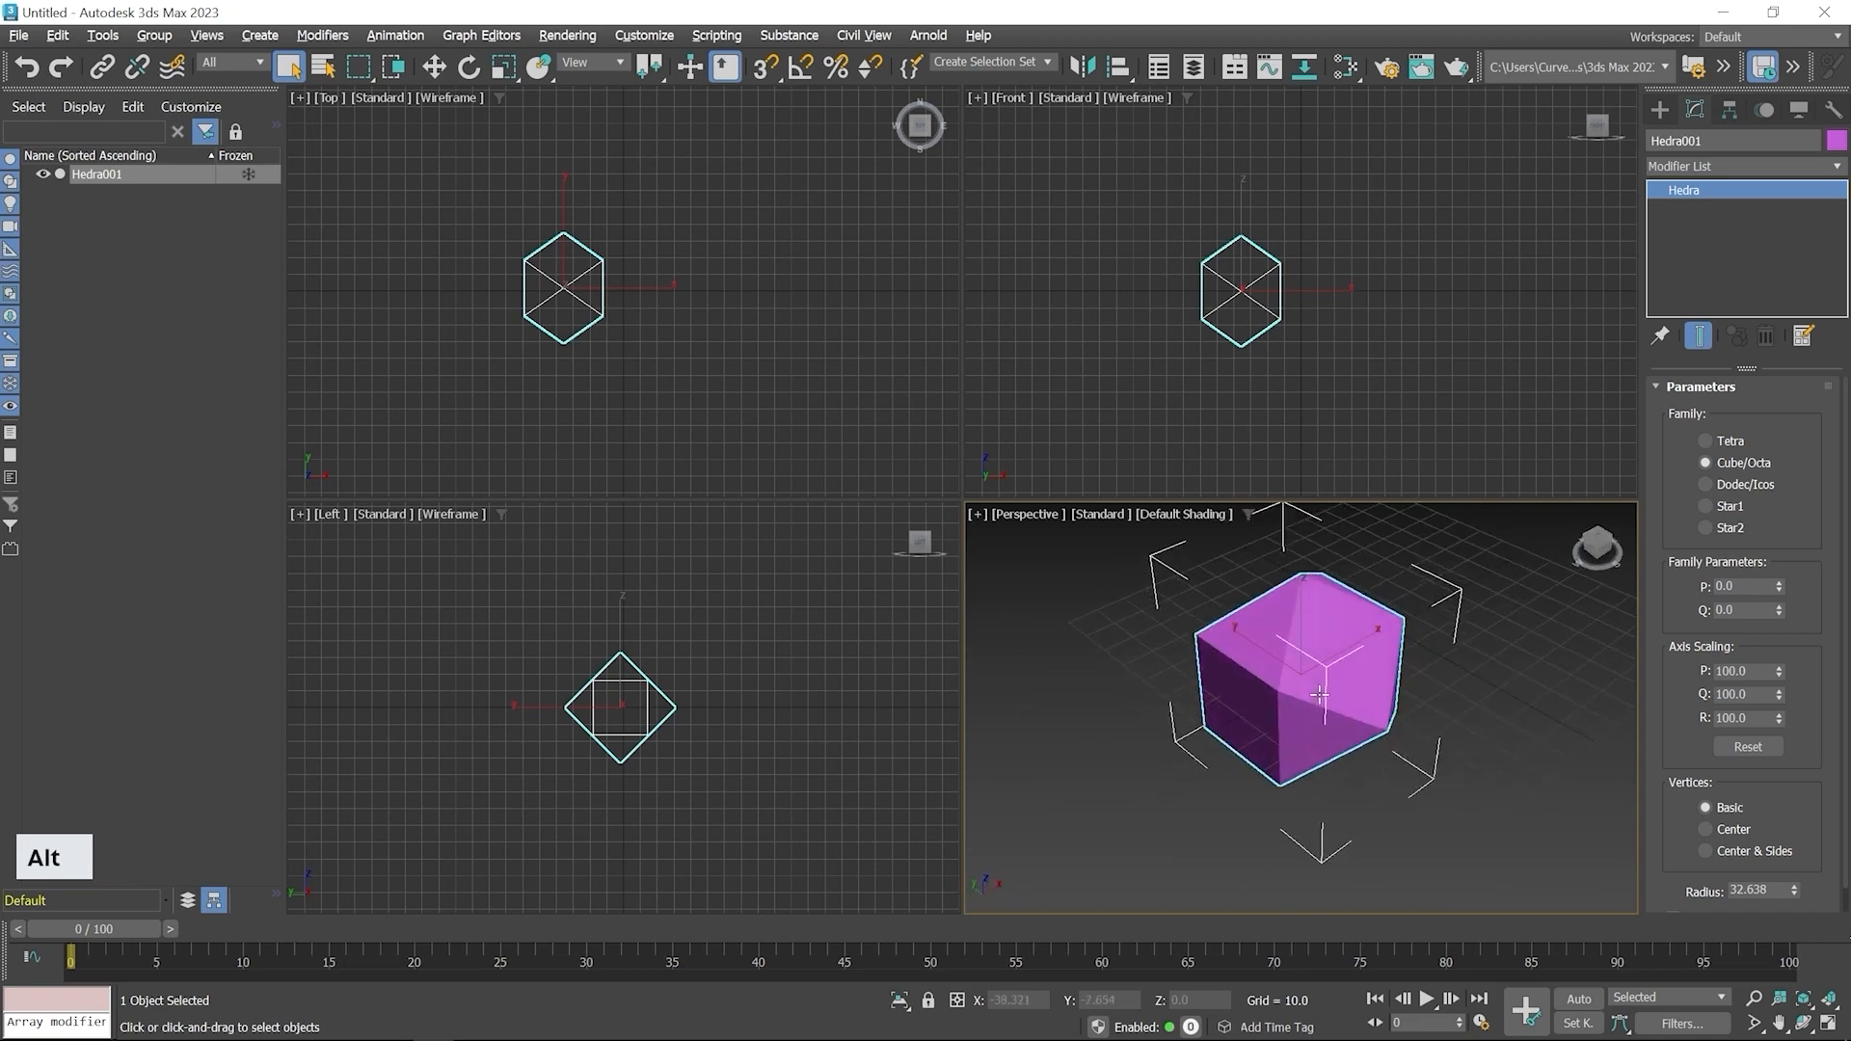
pyautogui.click(1704, 484)
pyautogui.keyDown('alt'); pyautogui.moveTo(1417, 679); pyautogui.dragTo(1275, 775, button='middle'); pyautogui.keyUp('alt')
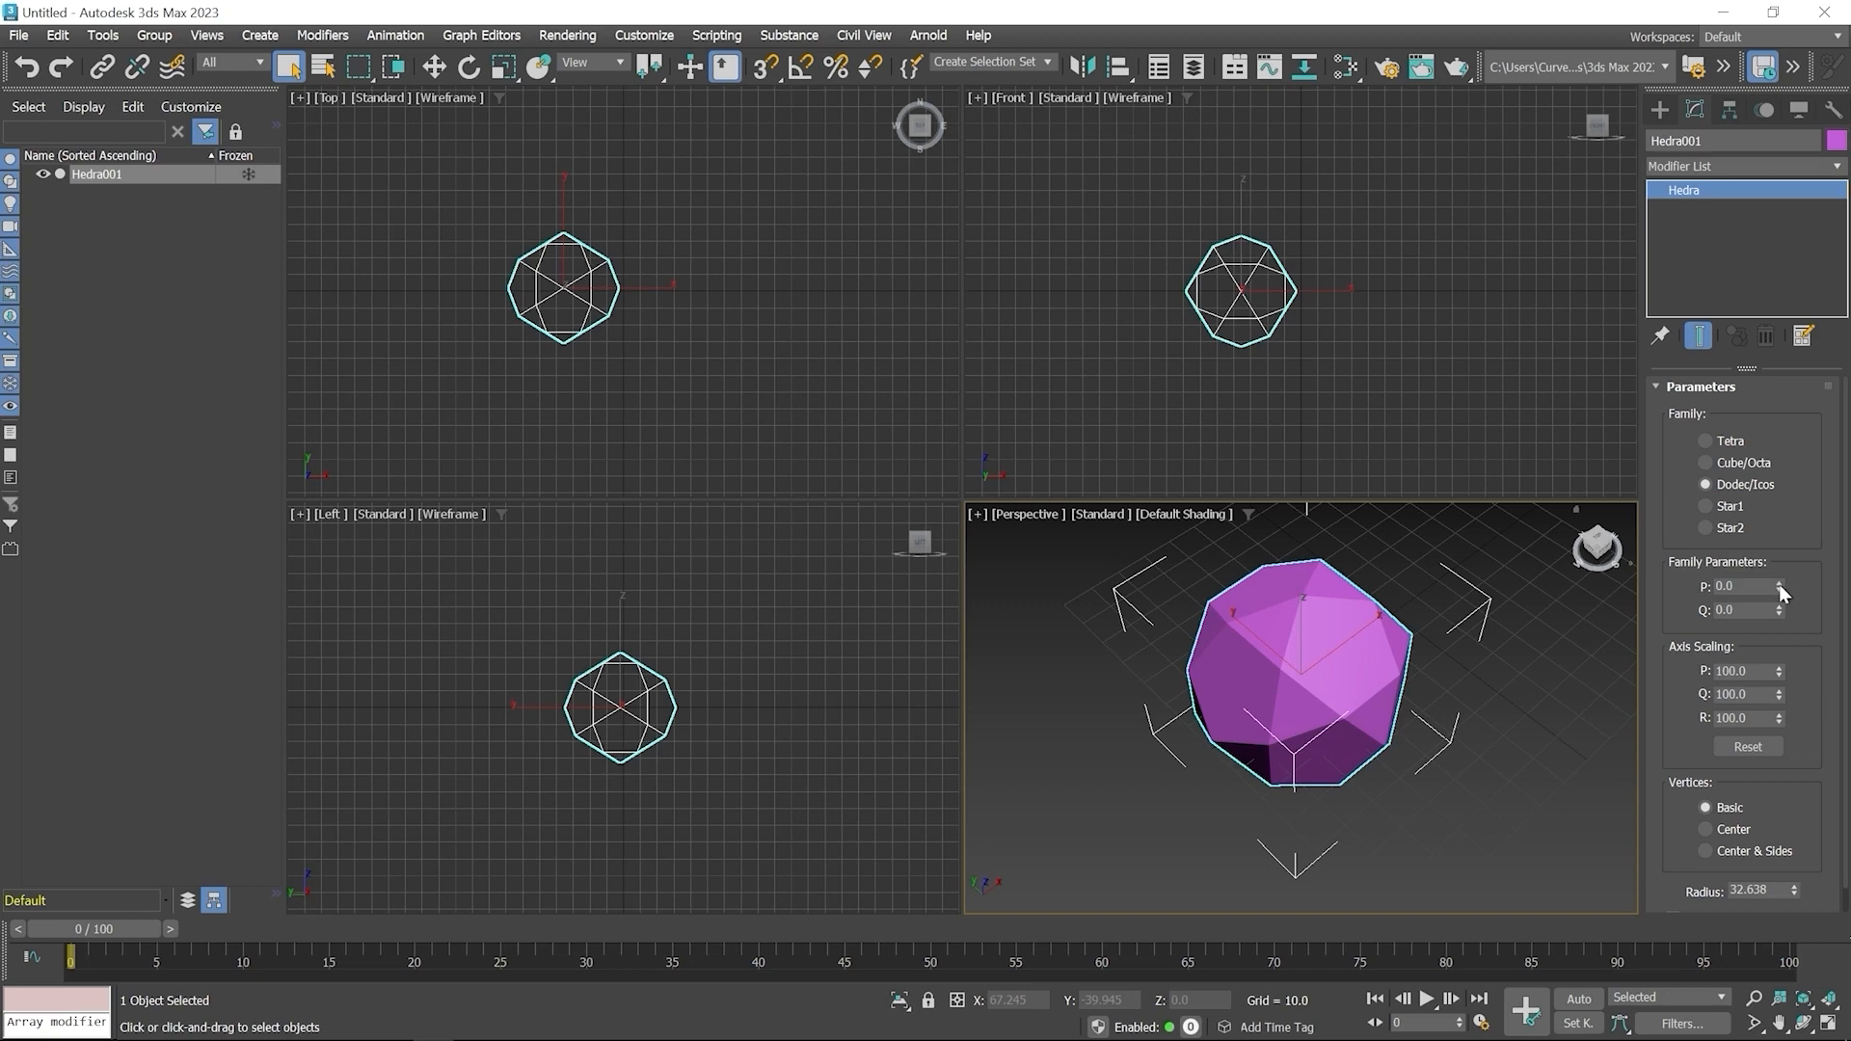
pyautogui.moveTo(1778, 584); pyautogui.dragTo(1772, 559)
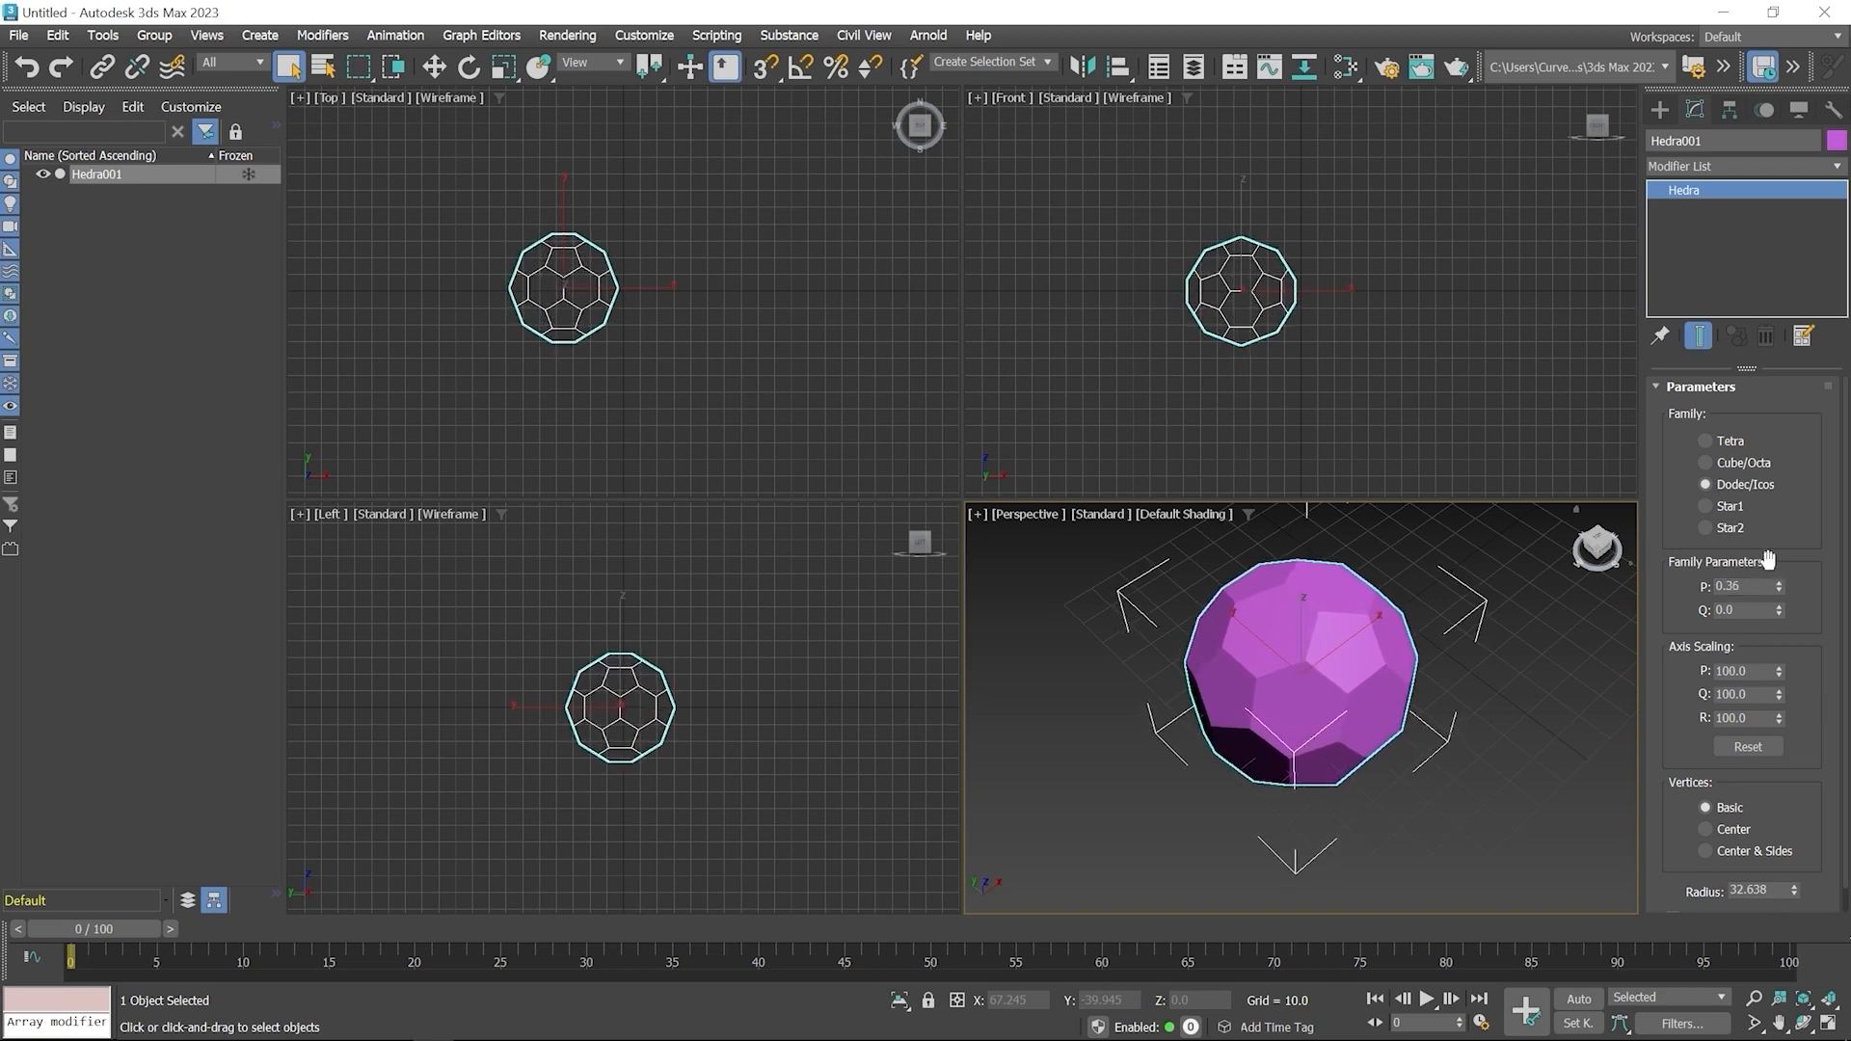
# Try the Star1 family on the Hedra, then set its family to Star2
pyautogui.moveTo(1238, 719)
pyautogui.keyDown('alt'); pyautogui.mouseDown(button='middle')
pyautogui.moveTo(1409, 679)
pyautogui.moveTo(1274, 722)
pyautogui.mouseUp(button='middle'); pyautogui.keyUp('alt')
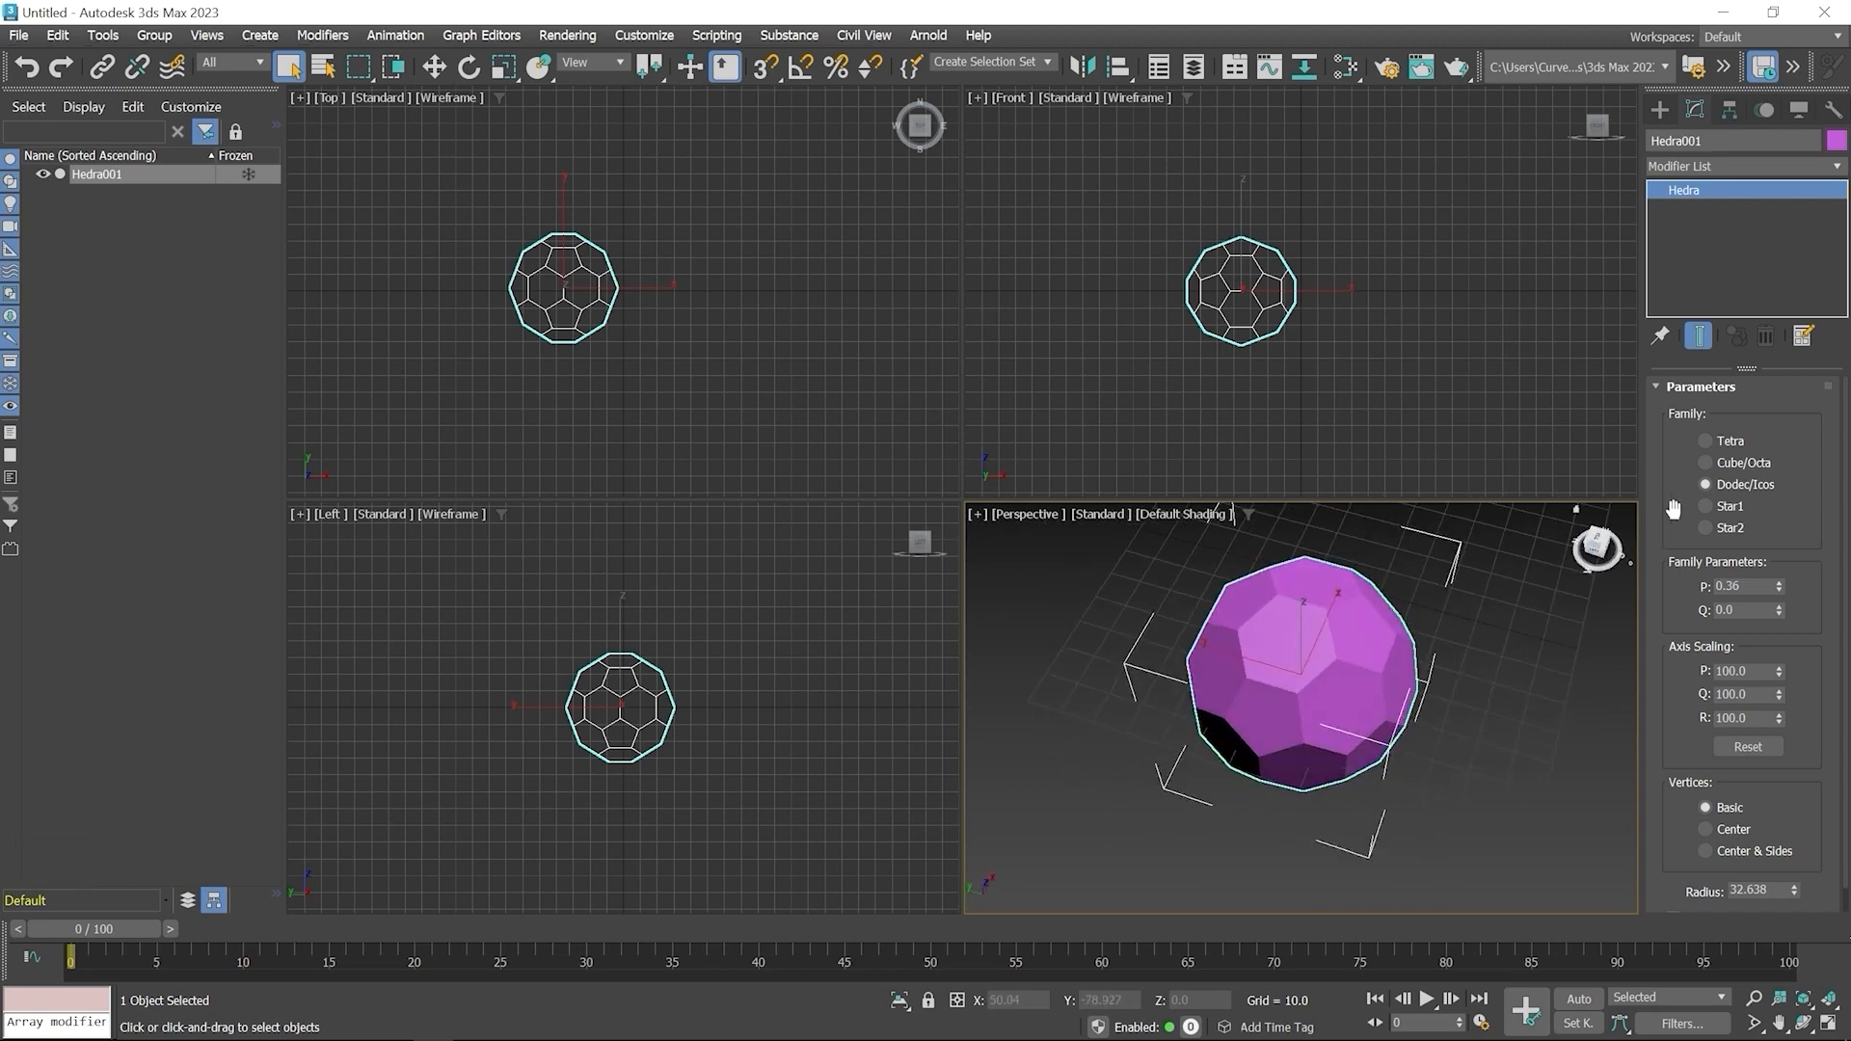
pyautogui.click(1706, 506)
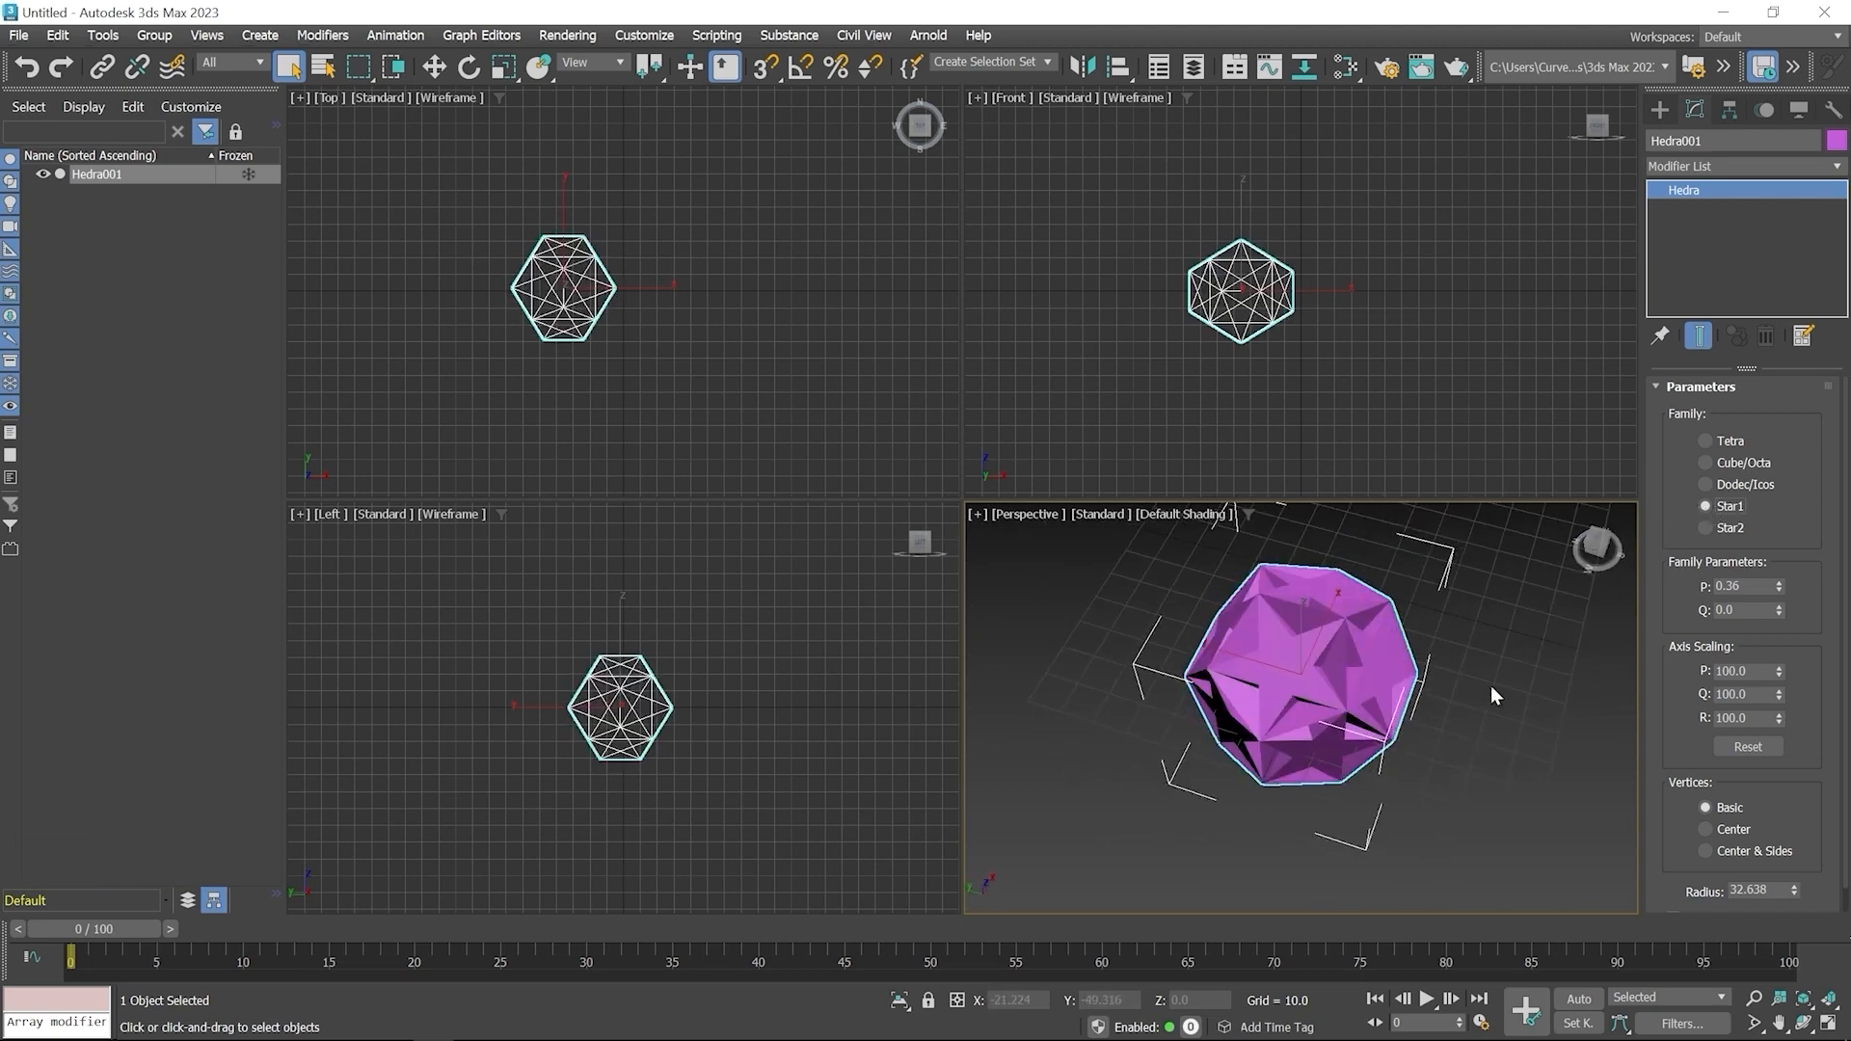
pyautogui.keyDown('alt'); pyautogui.moveTo(1355, 698); pyautogui.dragTo(1503, 603, button='middle'); pyautogui.keyUp('alt')
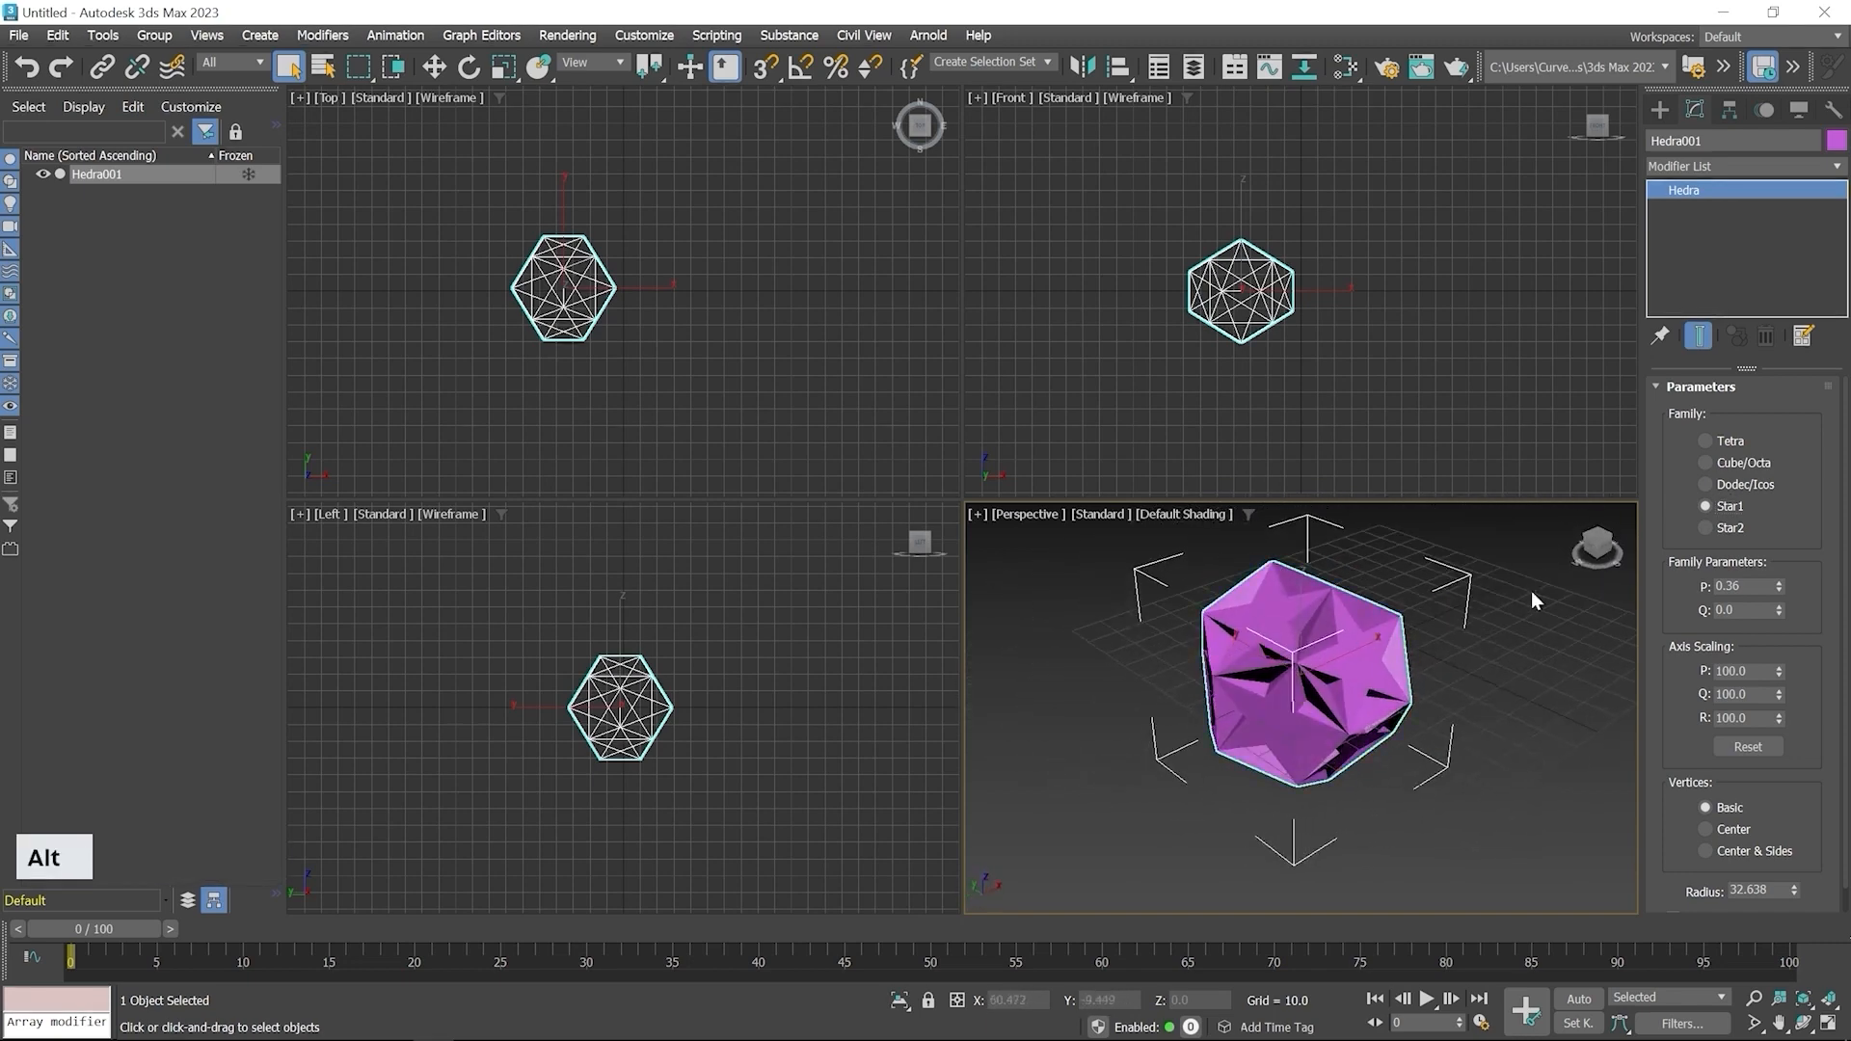
pyautogui.click(1705, 529)
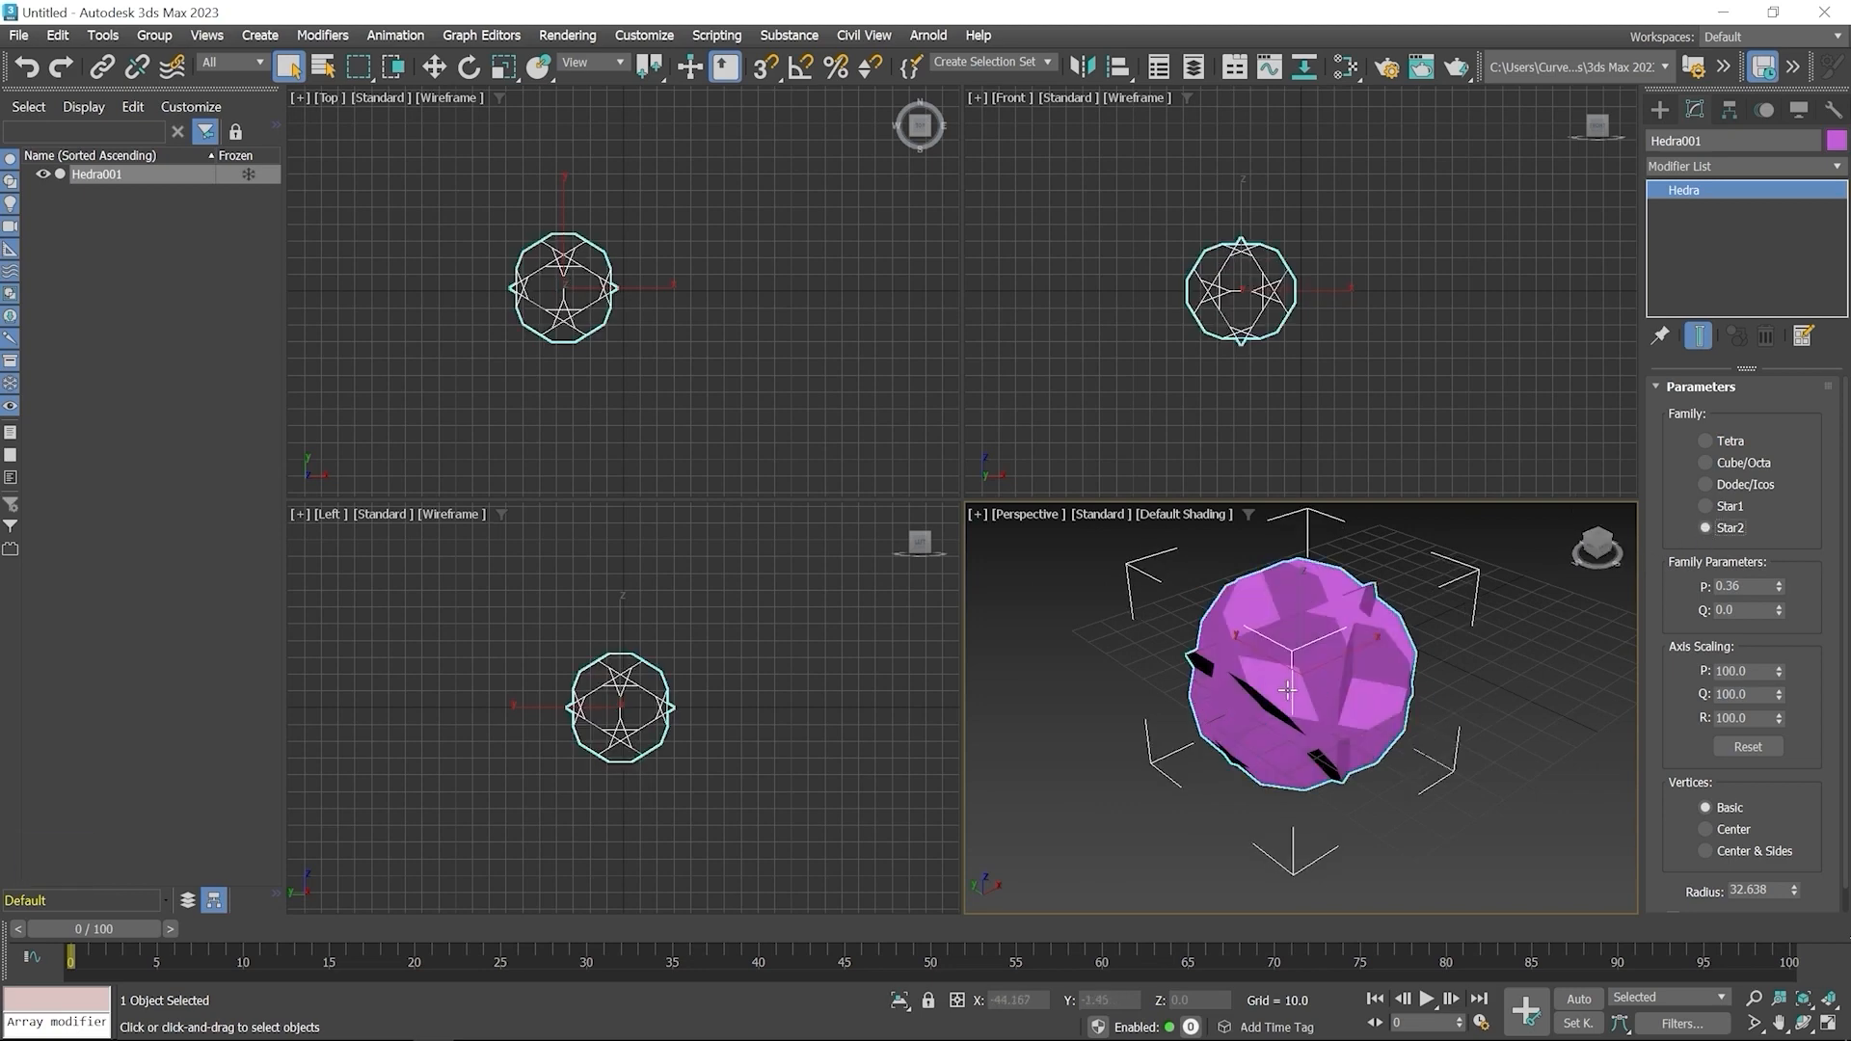
pyautogui.keyDown('alt'); pyautogui.moveTo(1287, 691); pyautogui.dragTo(1345, 706, button='middle'); pyautogui.keyUp('alt')
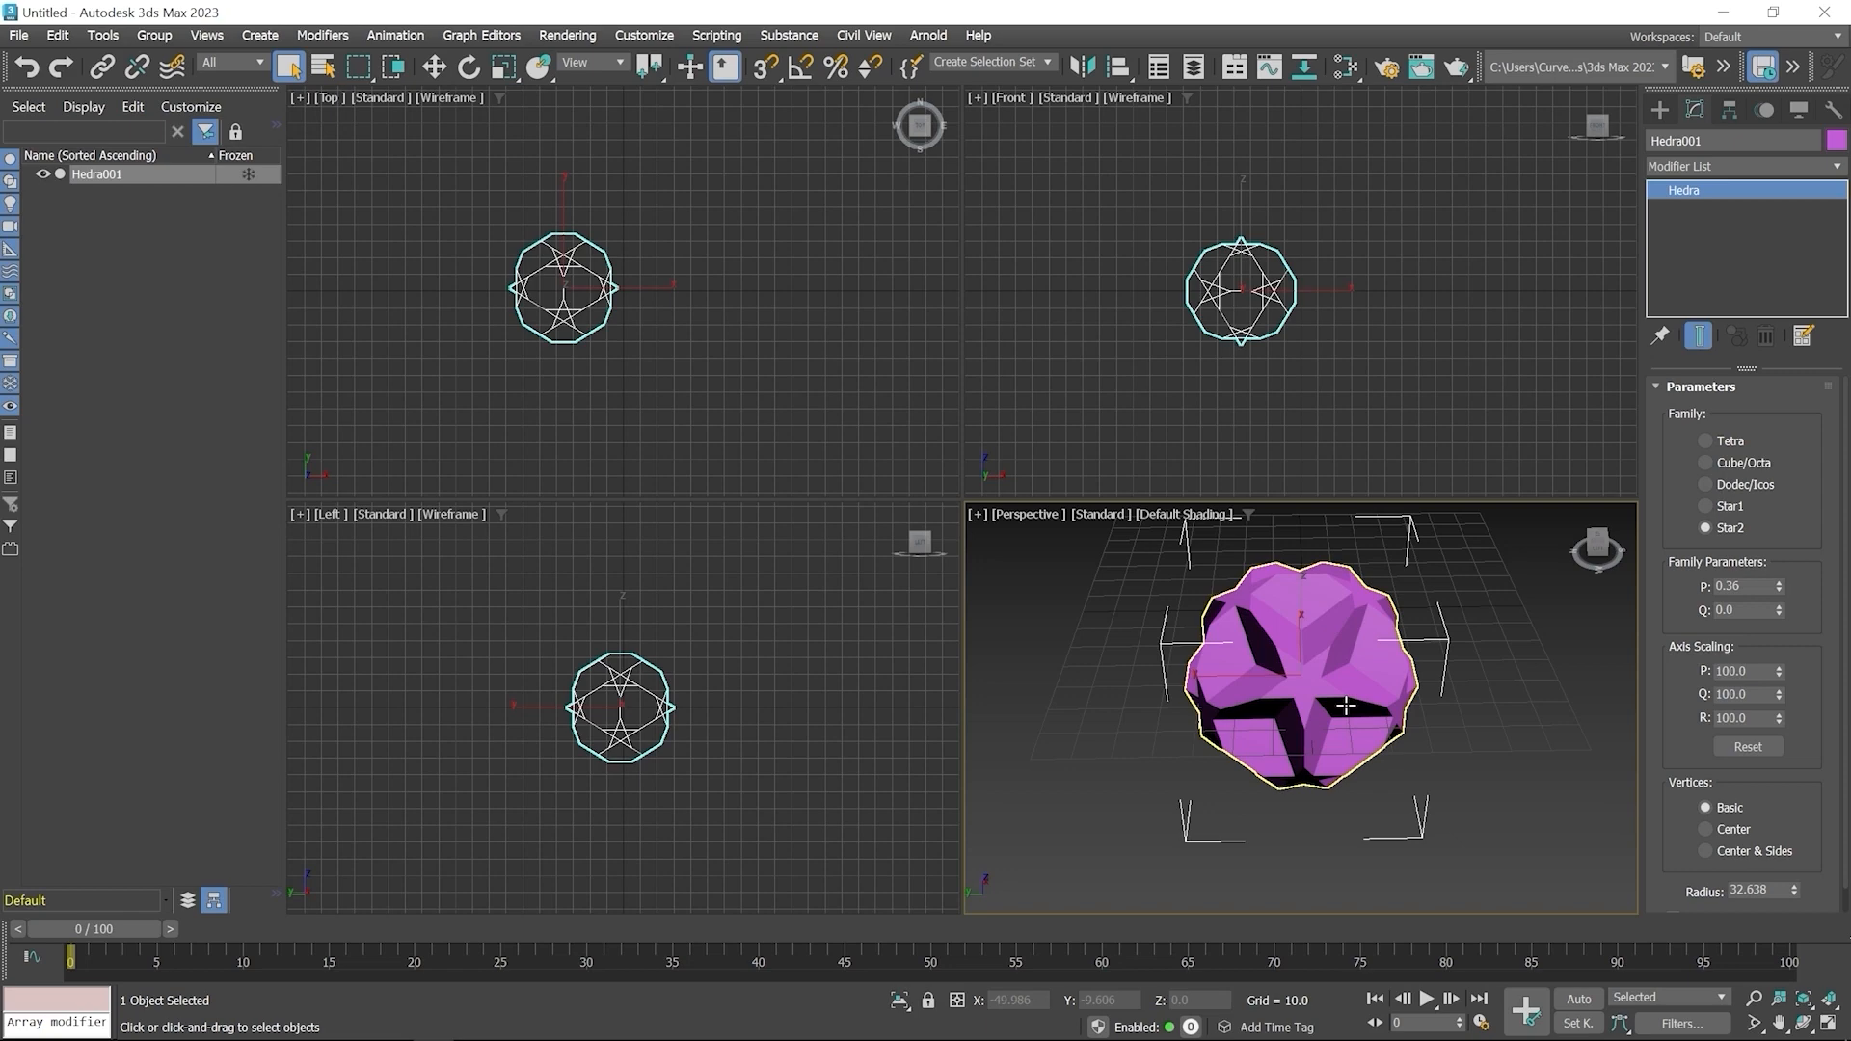
# Create a ChamferBox in the Top viewport, about 93 × 77 × 53 units with a fillet of about 10
pyautogui.click(1659, 109)
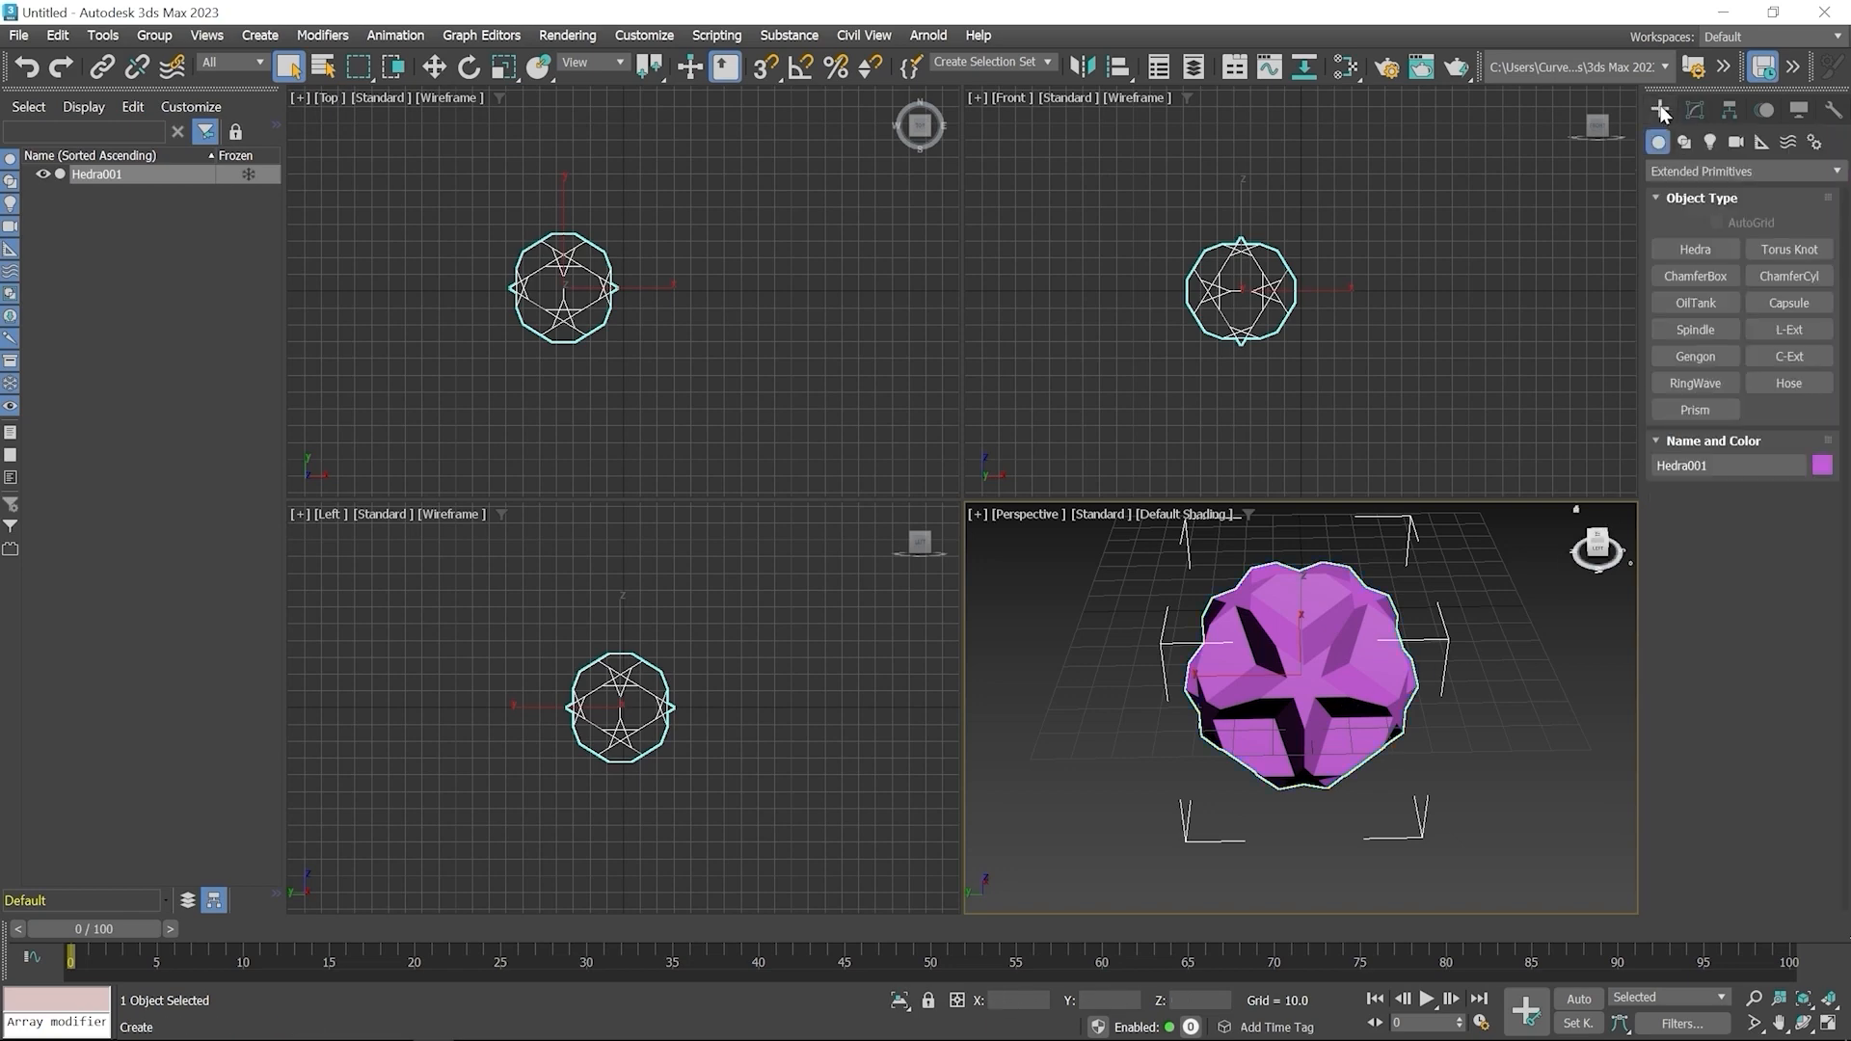
pyautogui.click(1699, 279)
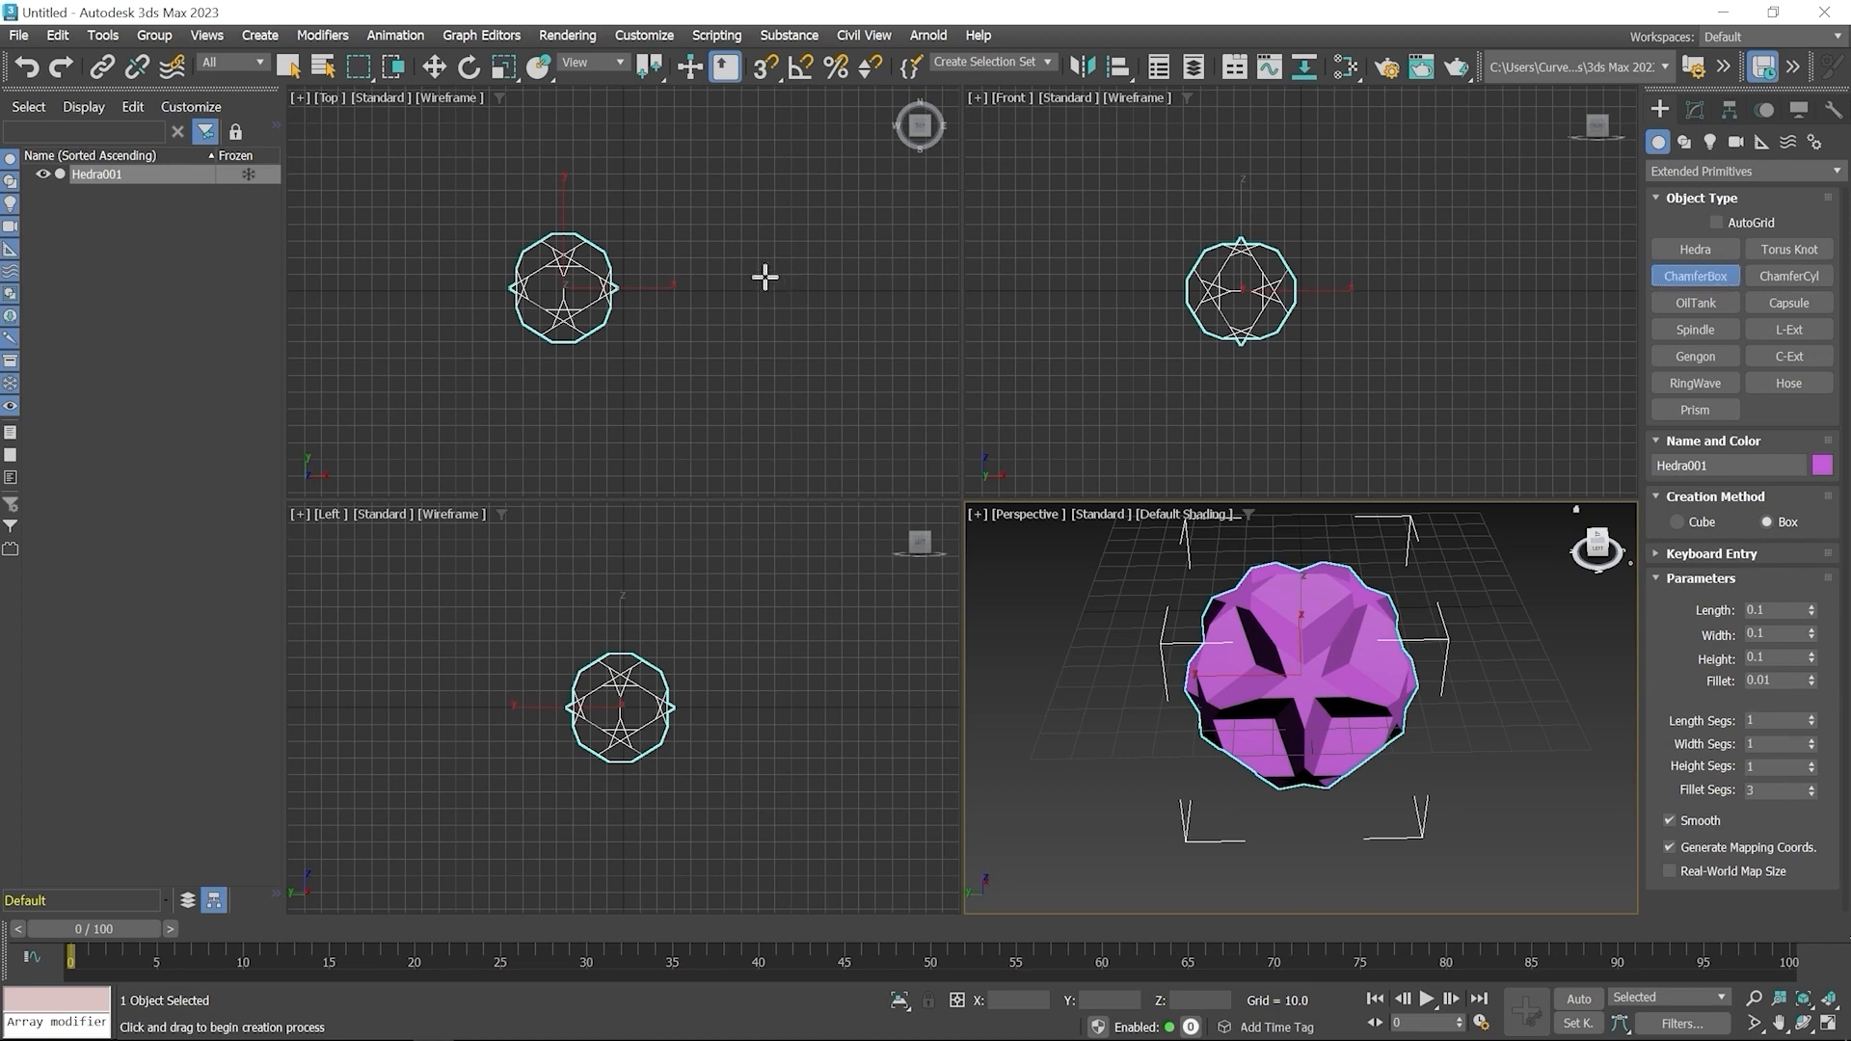
pyautogui.moveTo(700, 229); pyautogui.dragTo(823, 381)
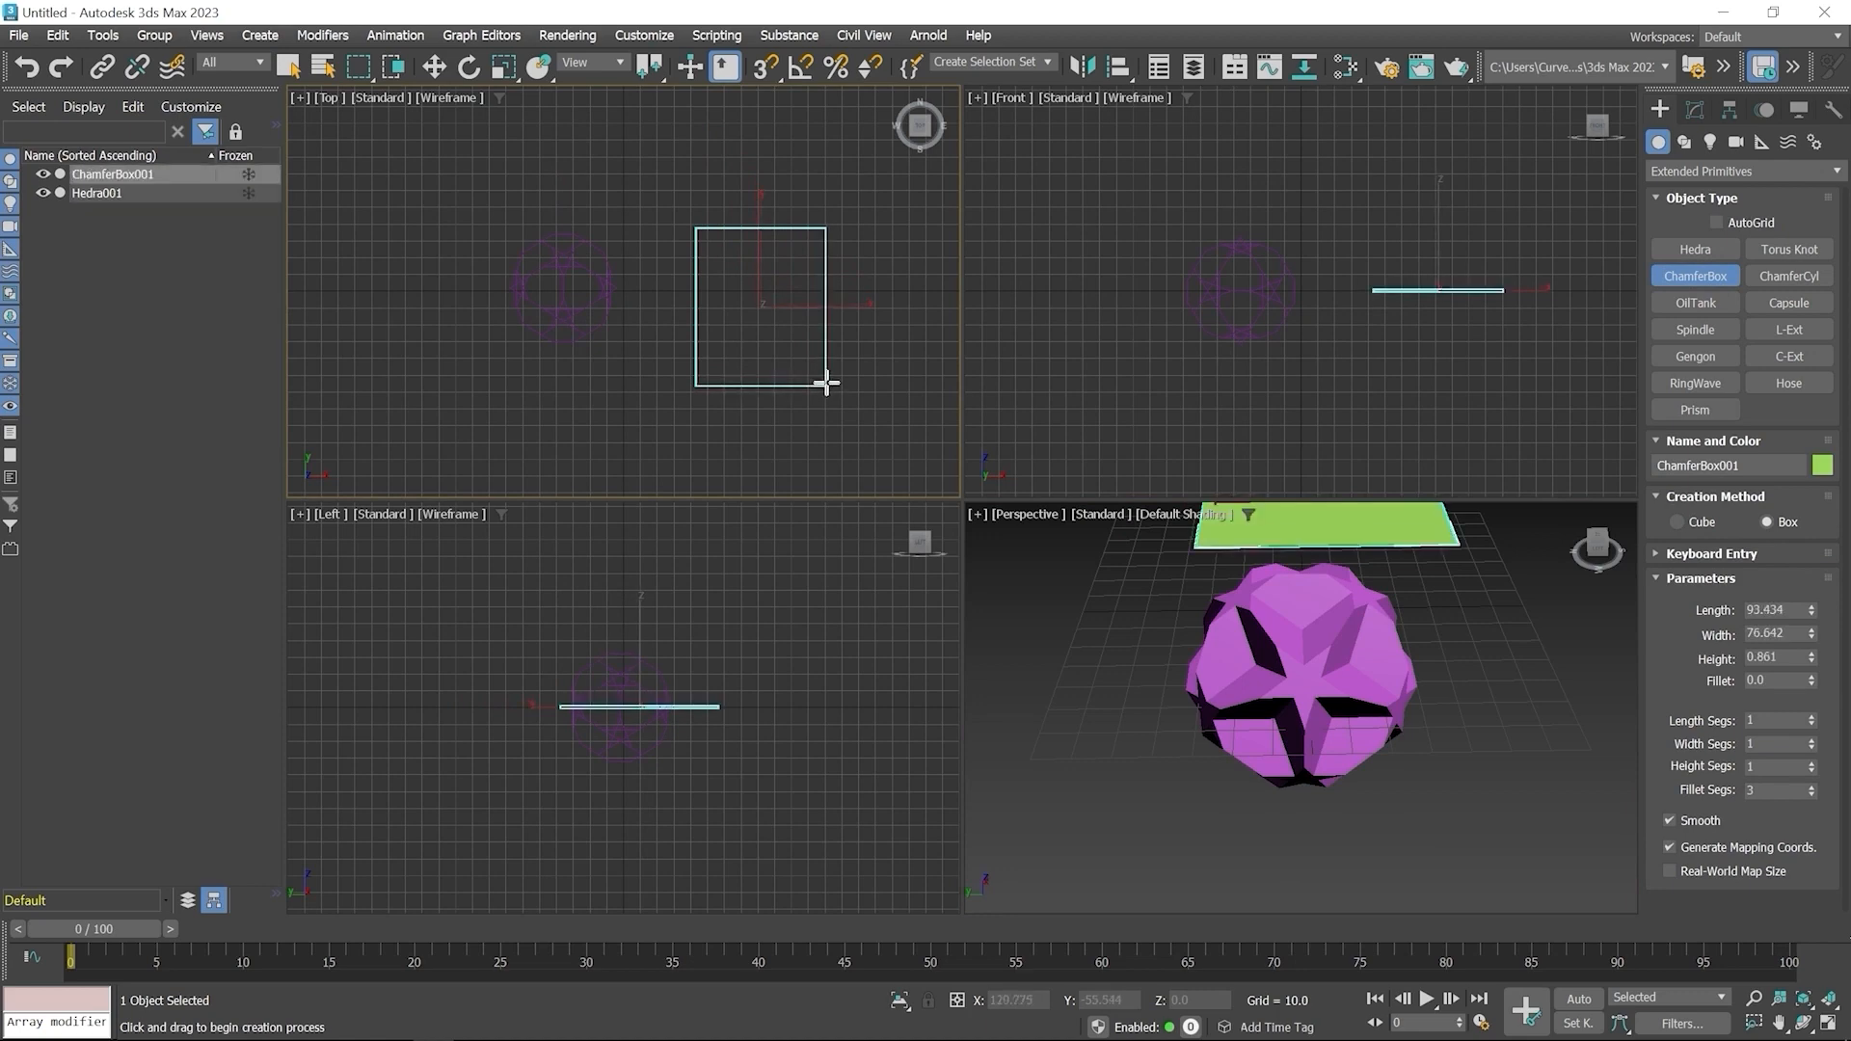
pyautogui.click(809, 297)
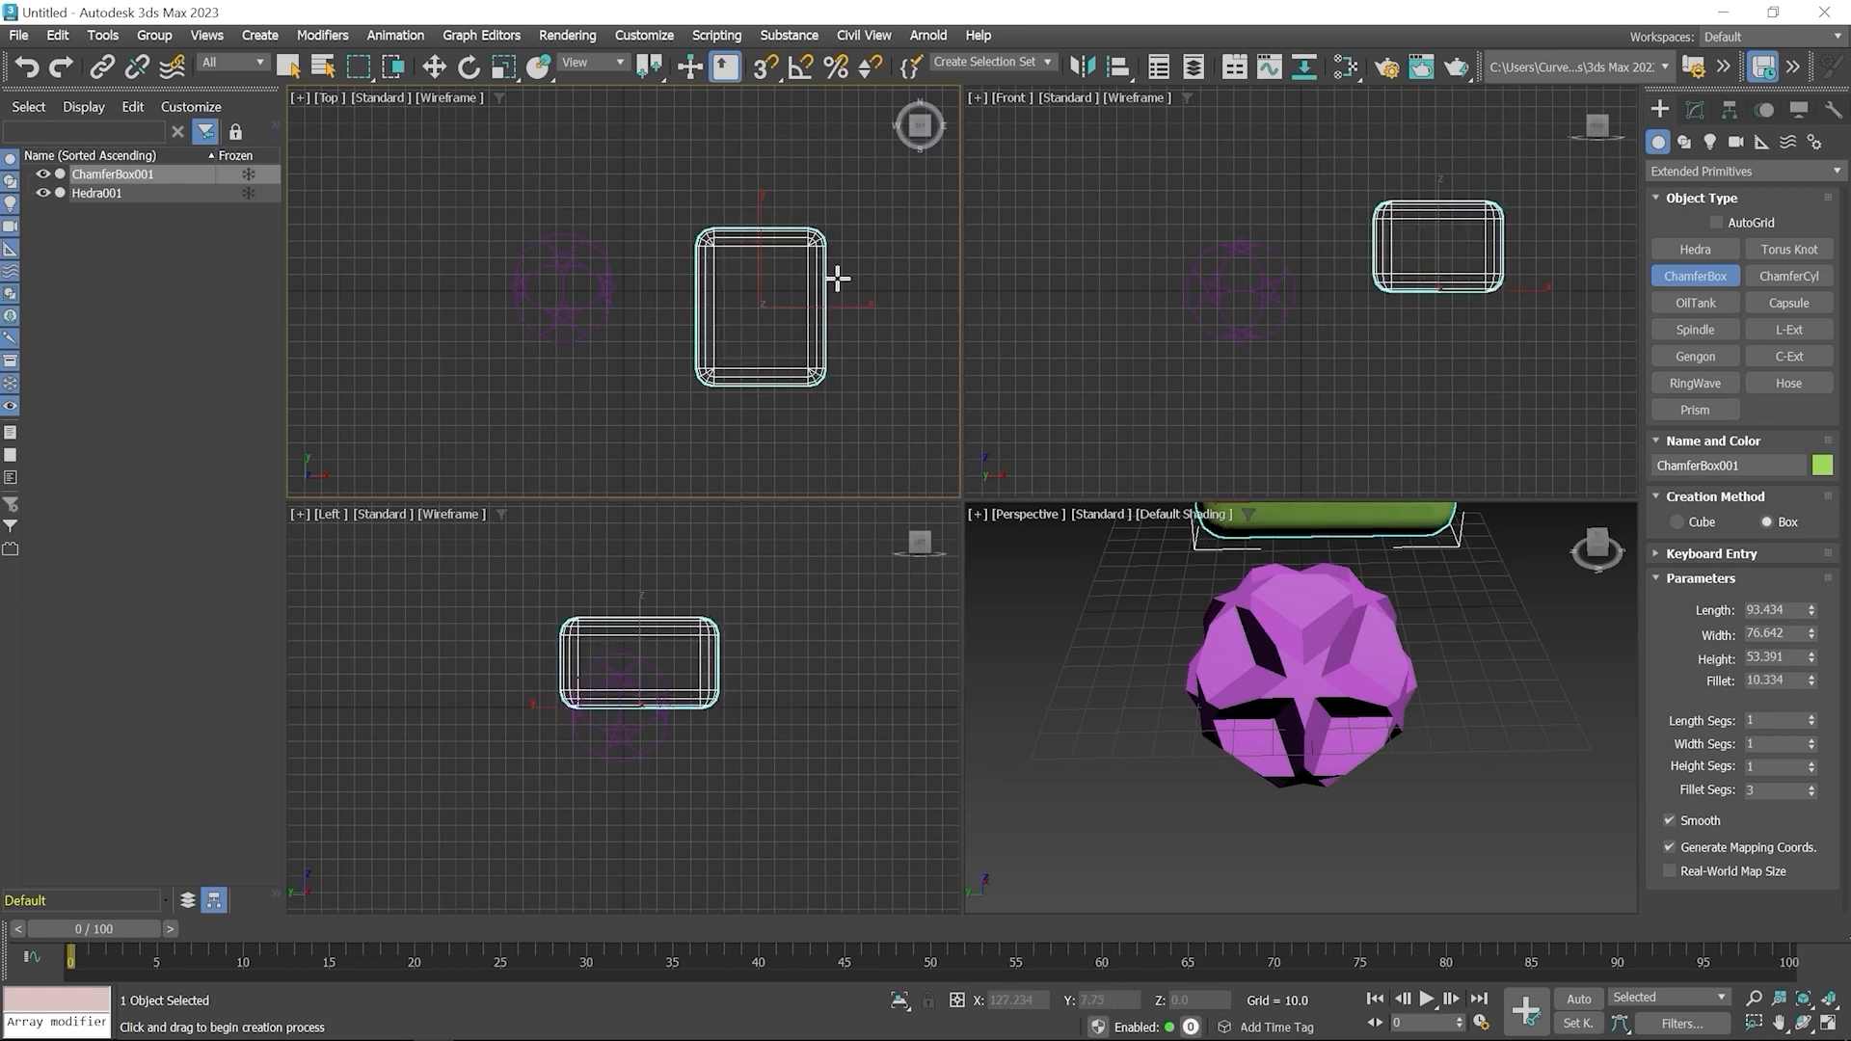
pyautogui.rightClick(898, 244)
# Turn on Edged Faces display in the Perspective viewport around the ChamferBox
pyautogui.moveTo(1413, 558); pyautogui.dragTo(1389, 811, button='middle')
pyautogui.scroll(2, 1312, 703)
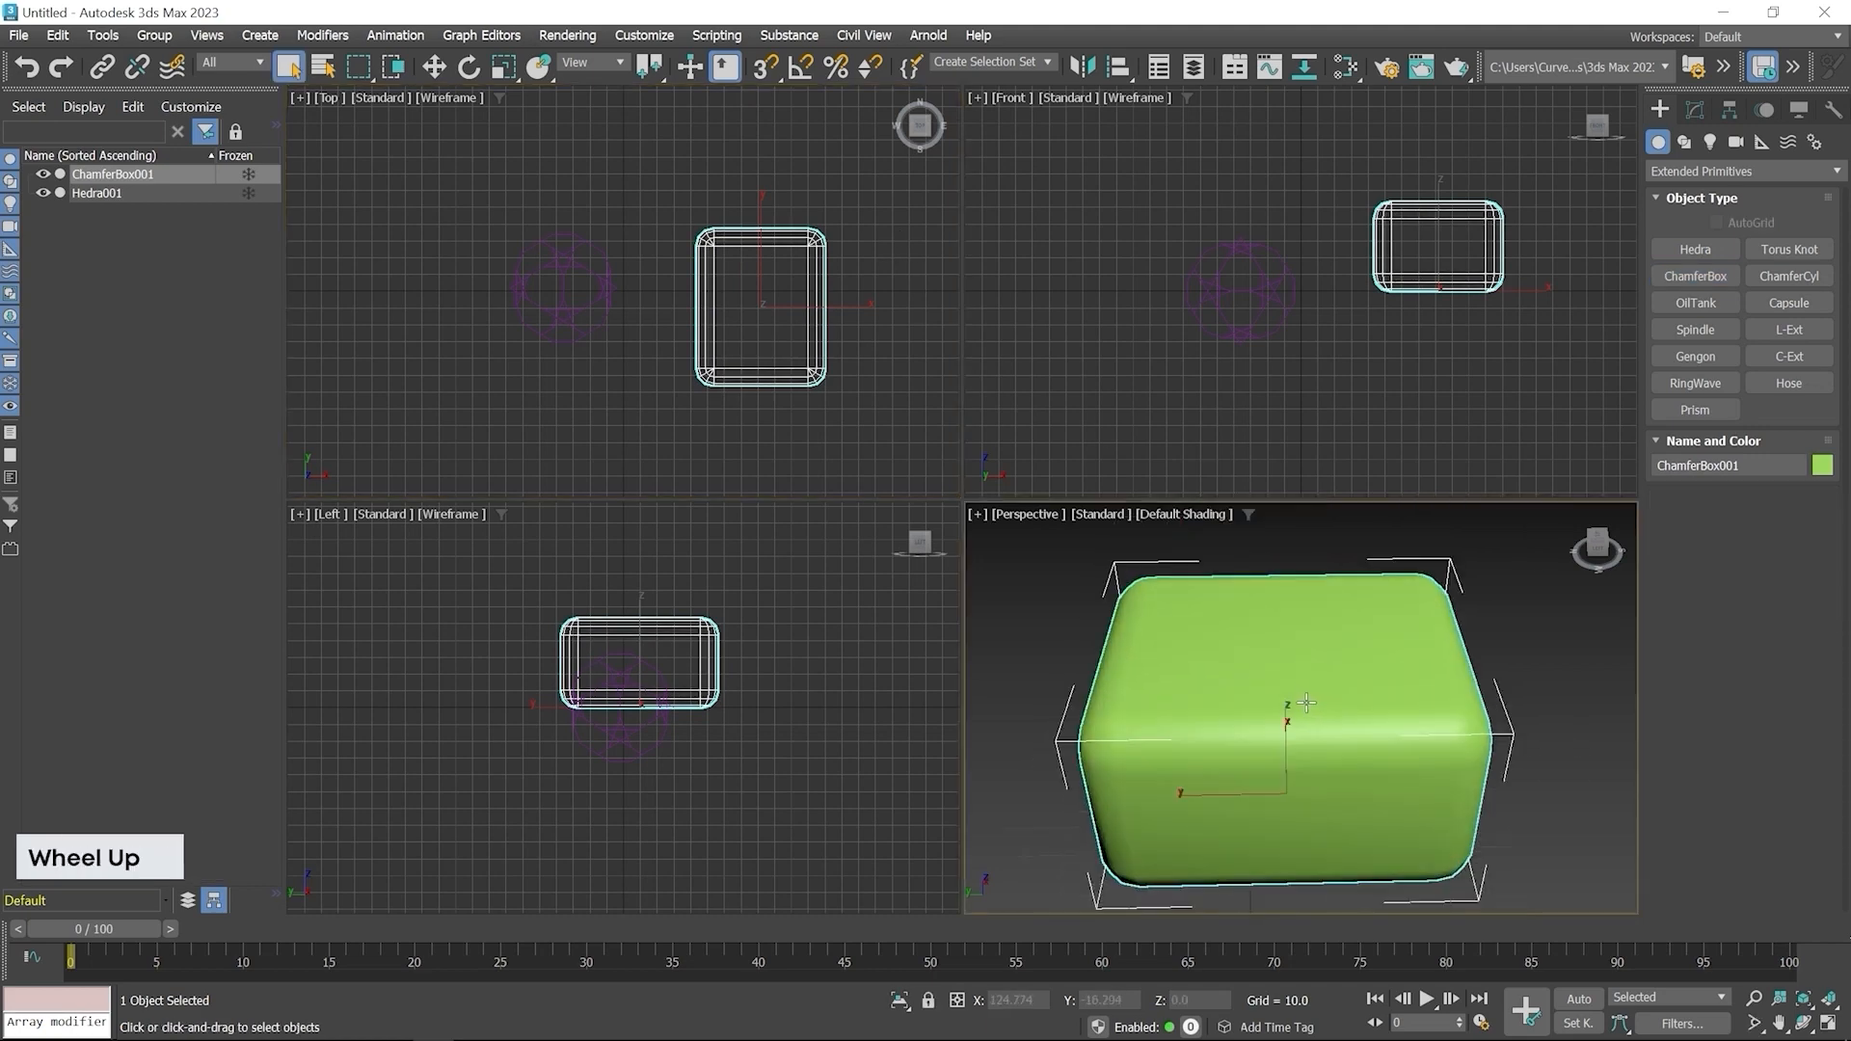
pyautogui.press('F4')
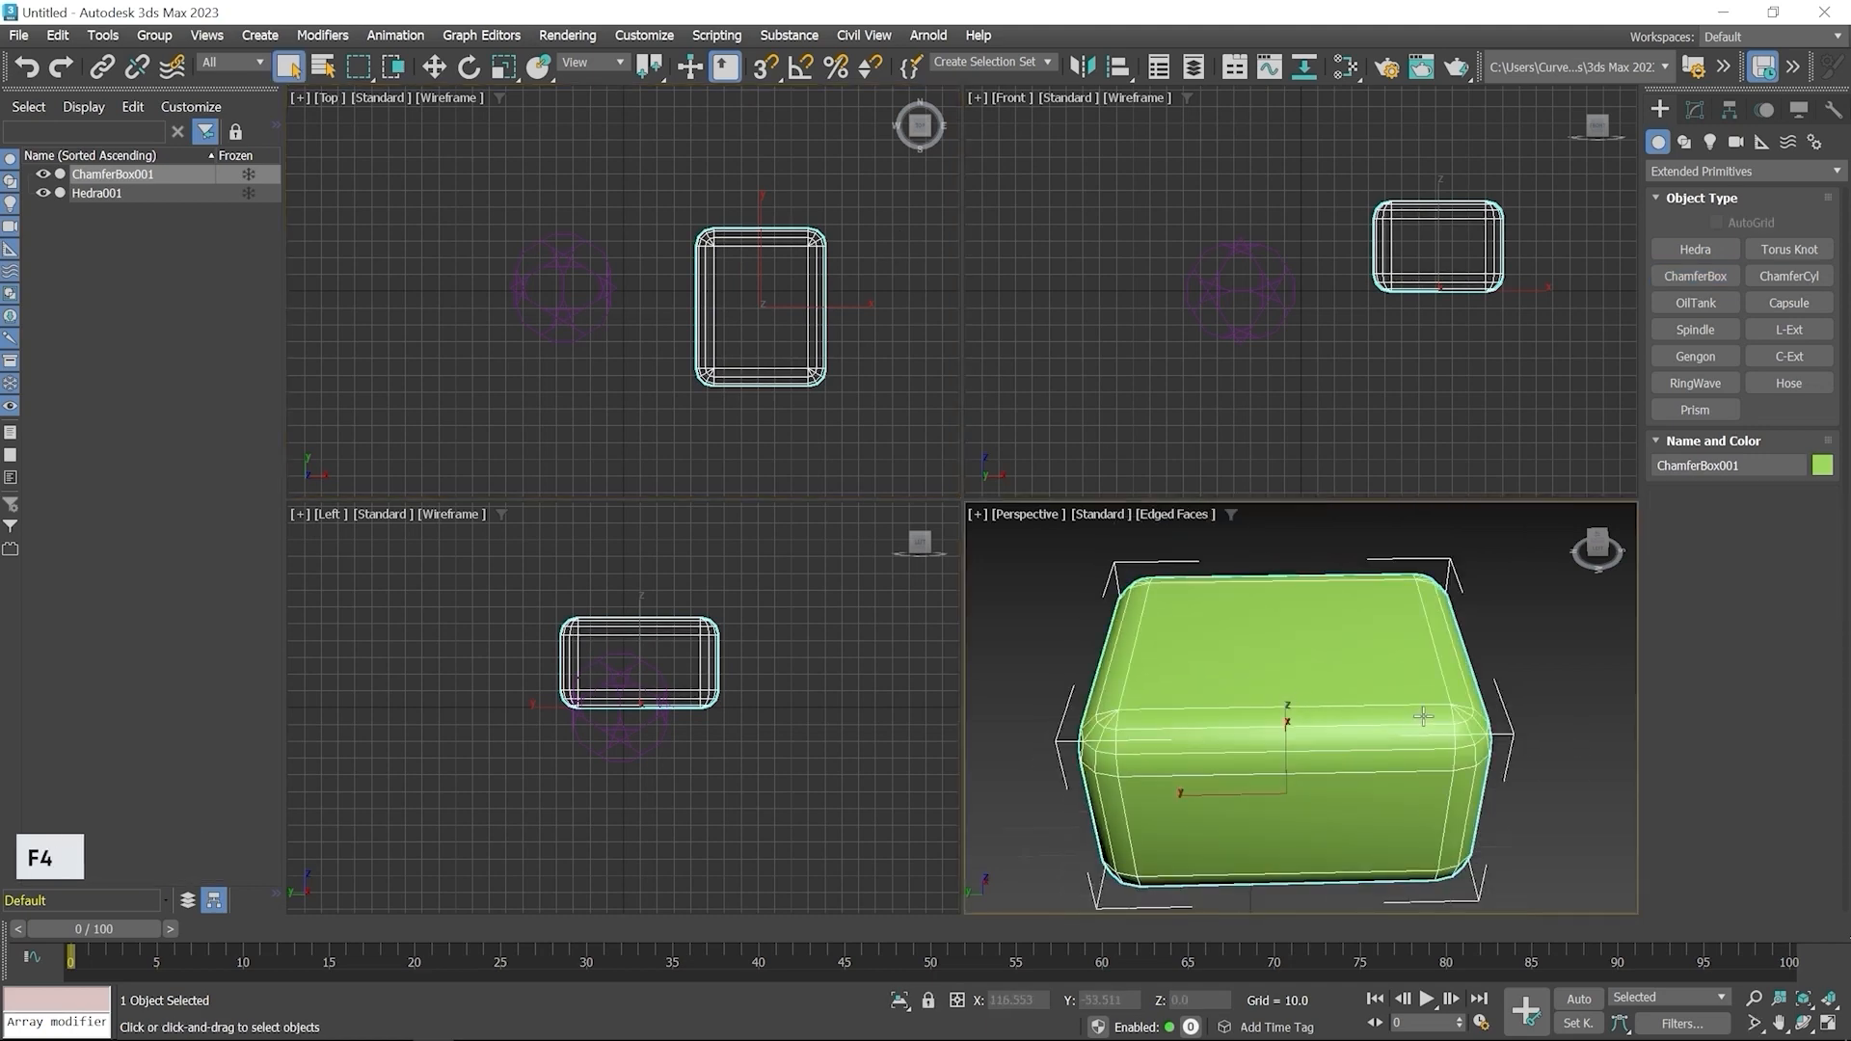
pyautogui.keyDown('alt'); pyautogui.moveTo(1529, 737); pyautogui.dragTo(1415, 733, button='middle'); pyautogui.keyUp('alt')
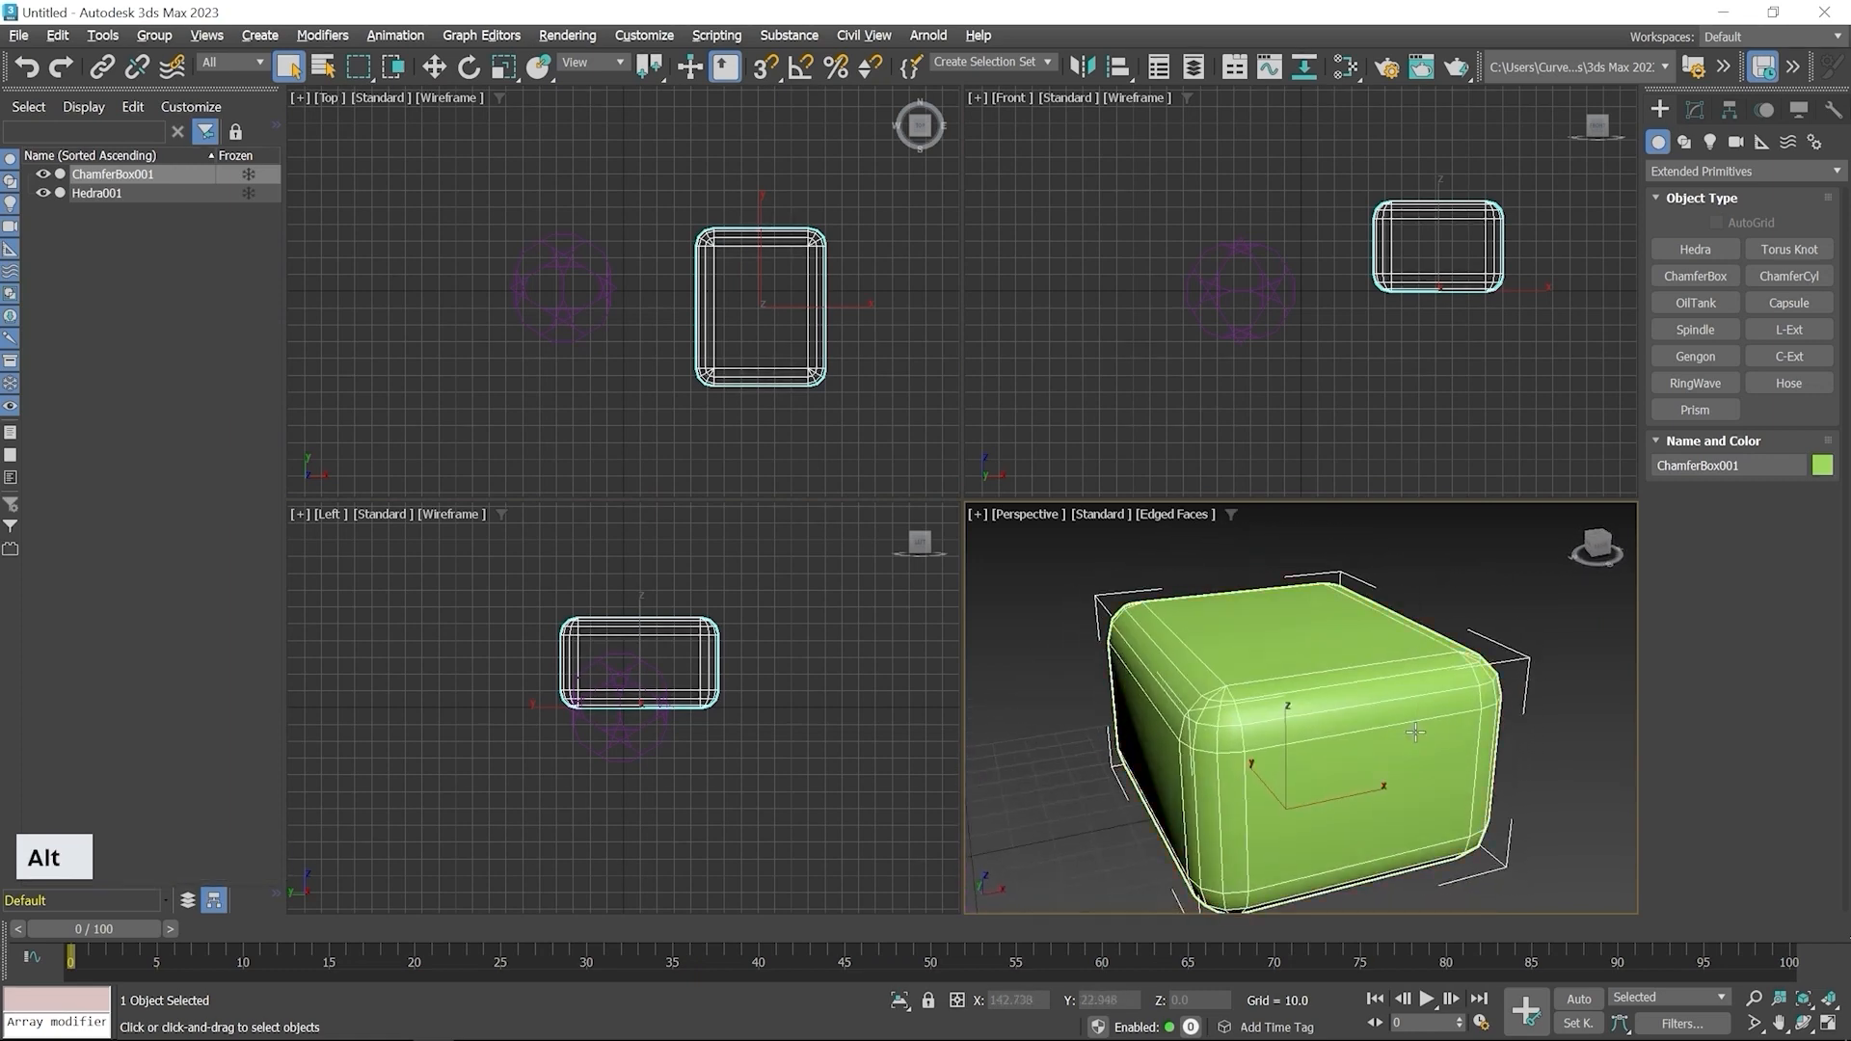
pyautogui.scroll(2, 1185, 701)
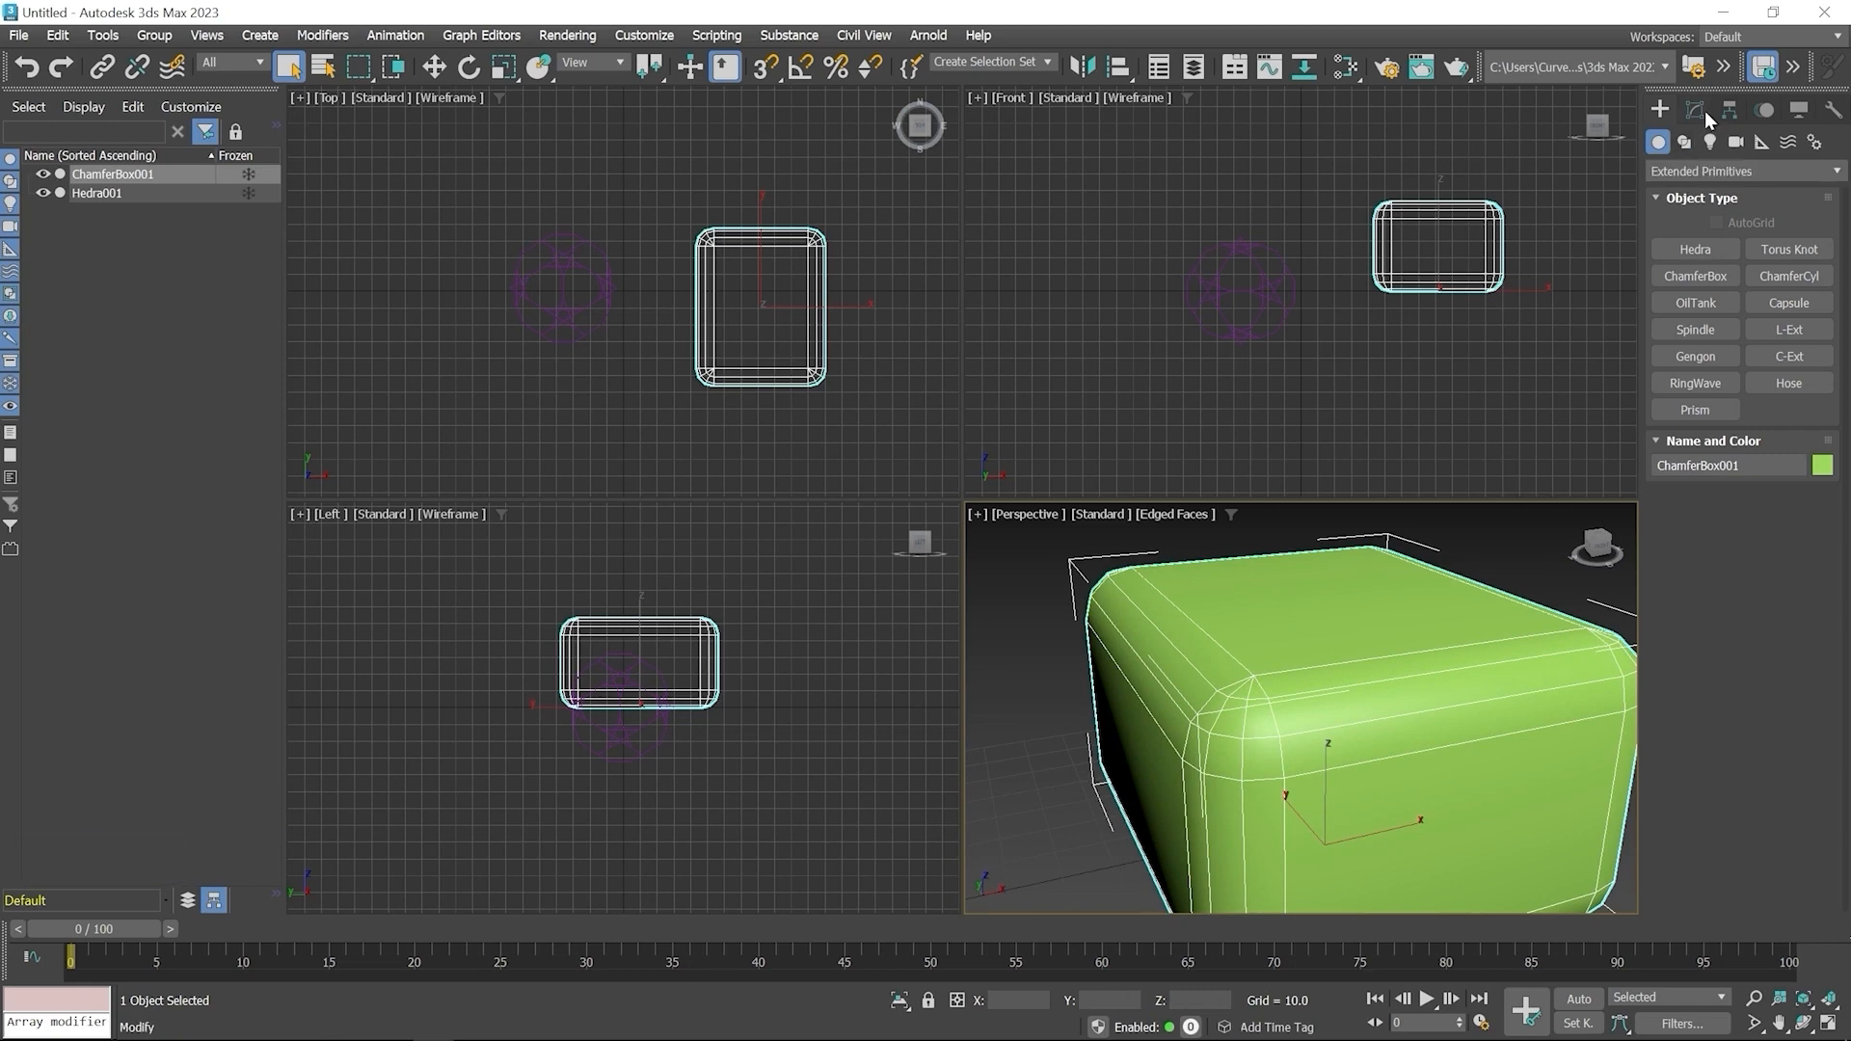
# Reduce the ChamferBox's fillet to about 4
pyautogui.click(1694, 110)
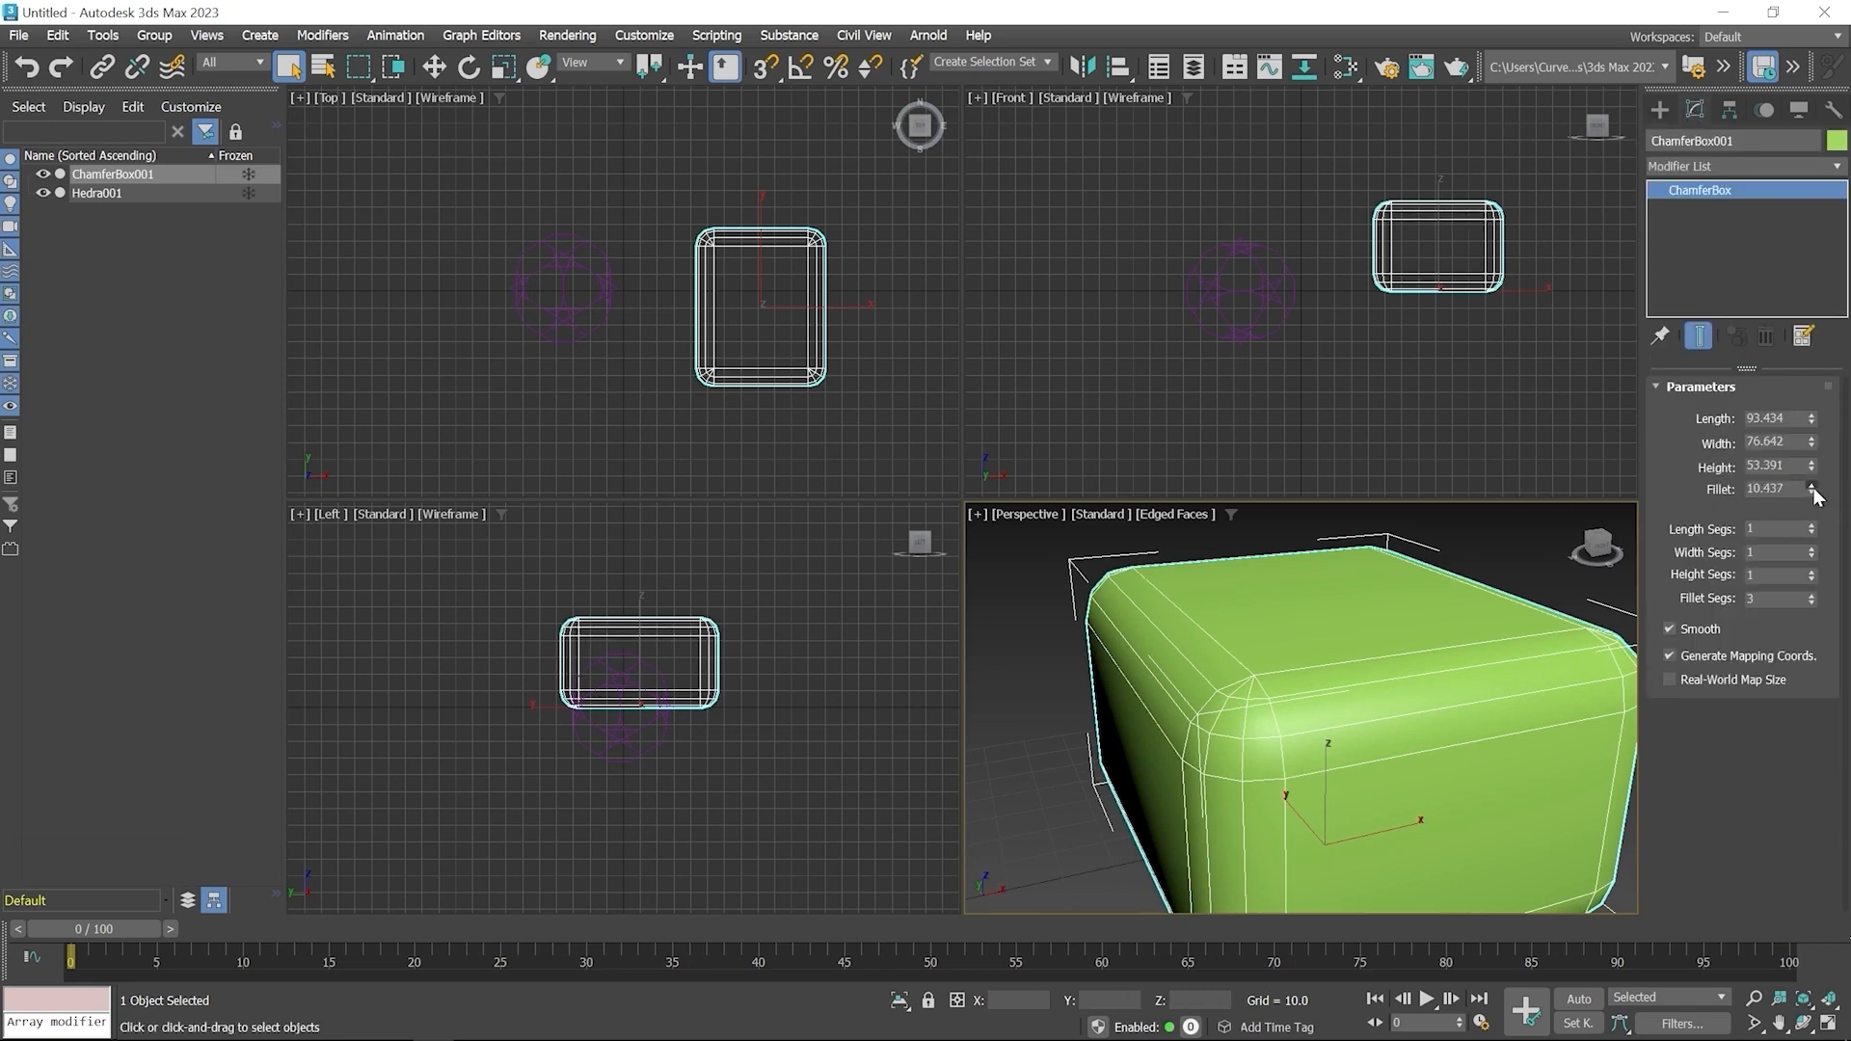
pyautogui.moveTo(1811, 491); pyautogui.dragTo(1818, 578)
pyautogui.moveTo(1807, 464); pyautogui.dragTo(1687, 196)
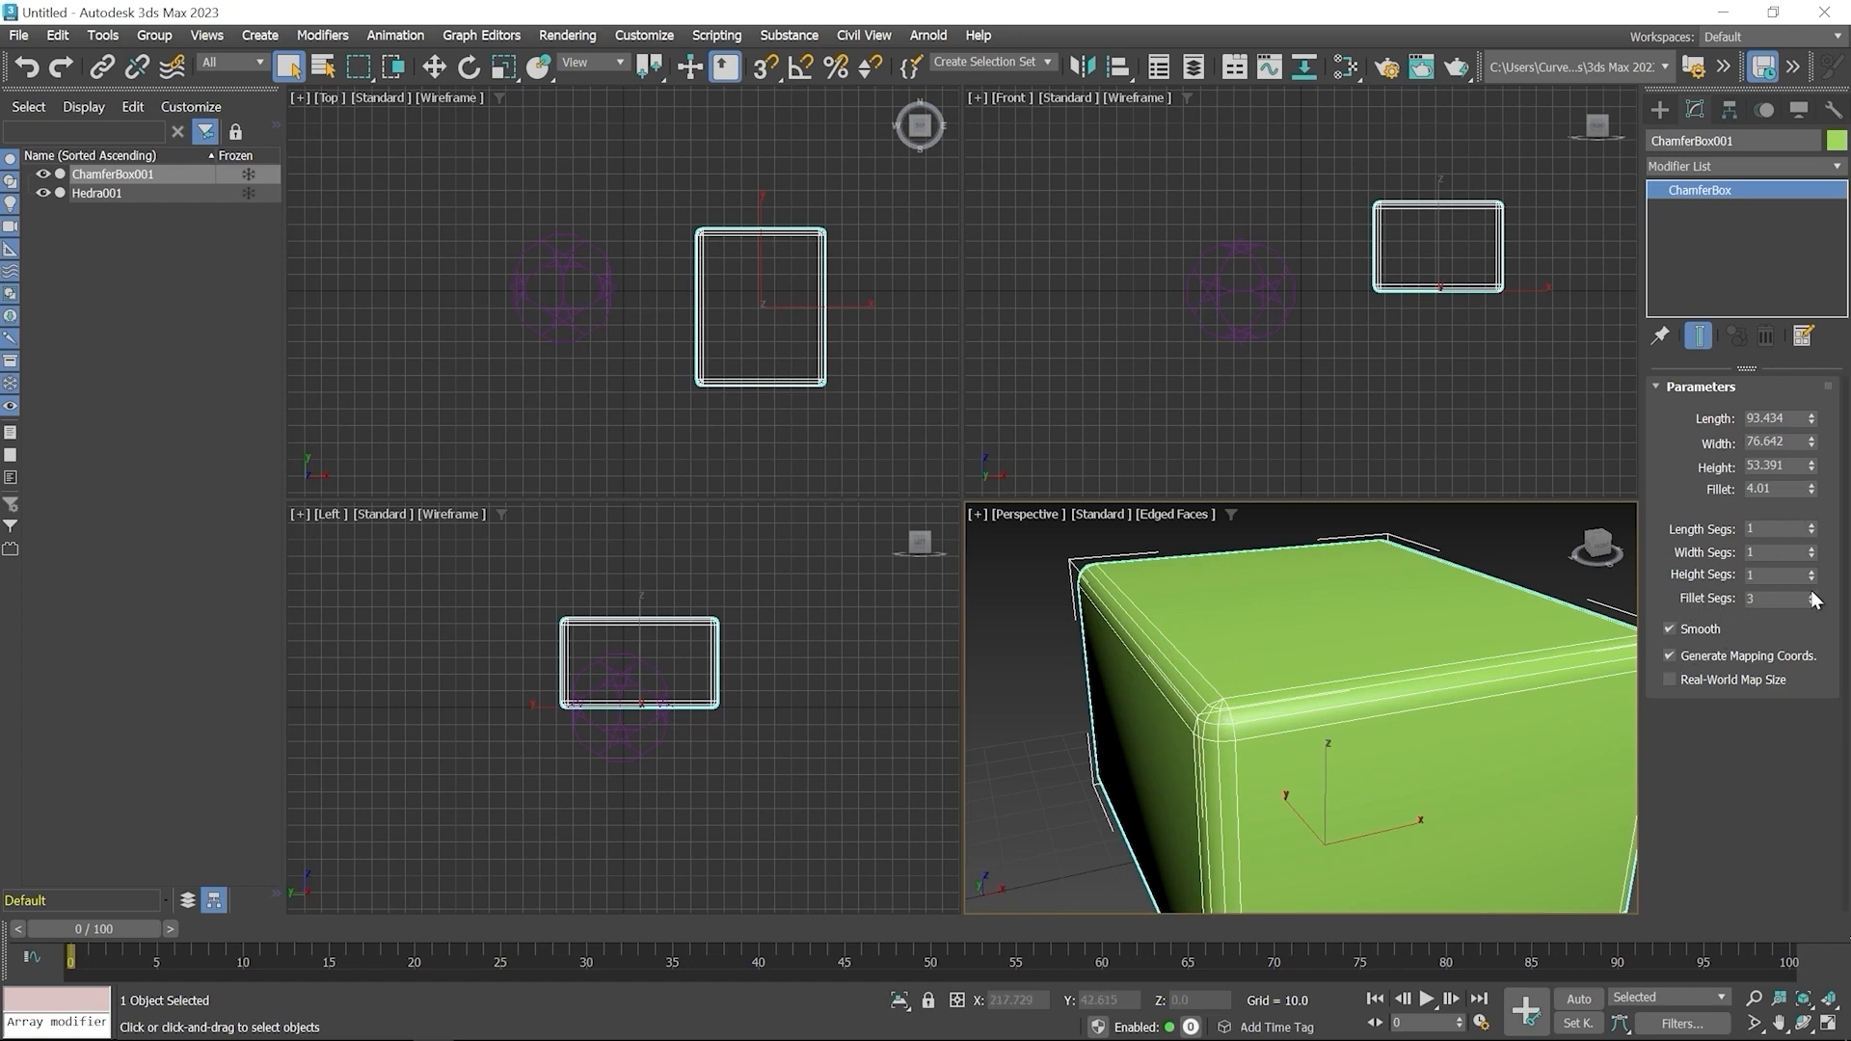
# Set the ChamferBox's fillet segments to 5
pyautogui.moveTo(1814, 603); pyautogui.dragTo(1699, 604)
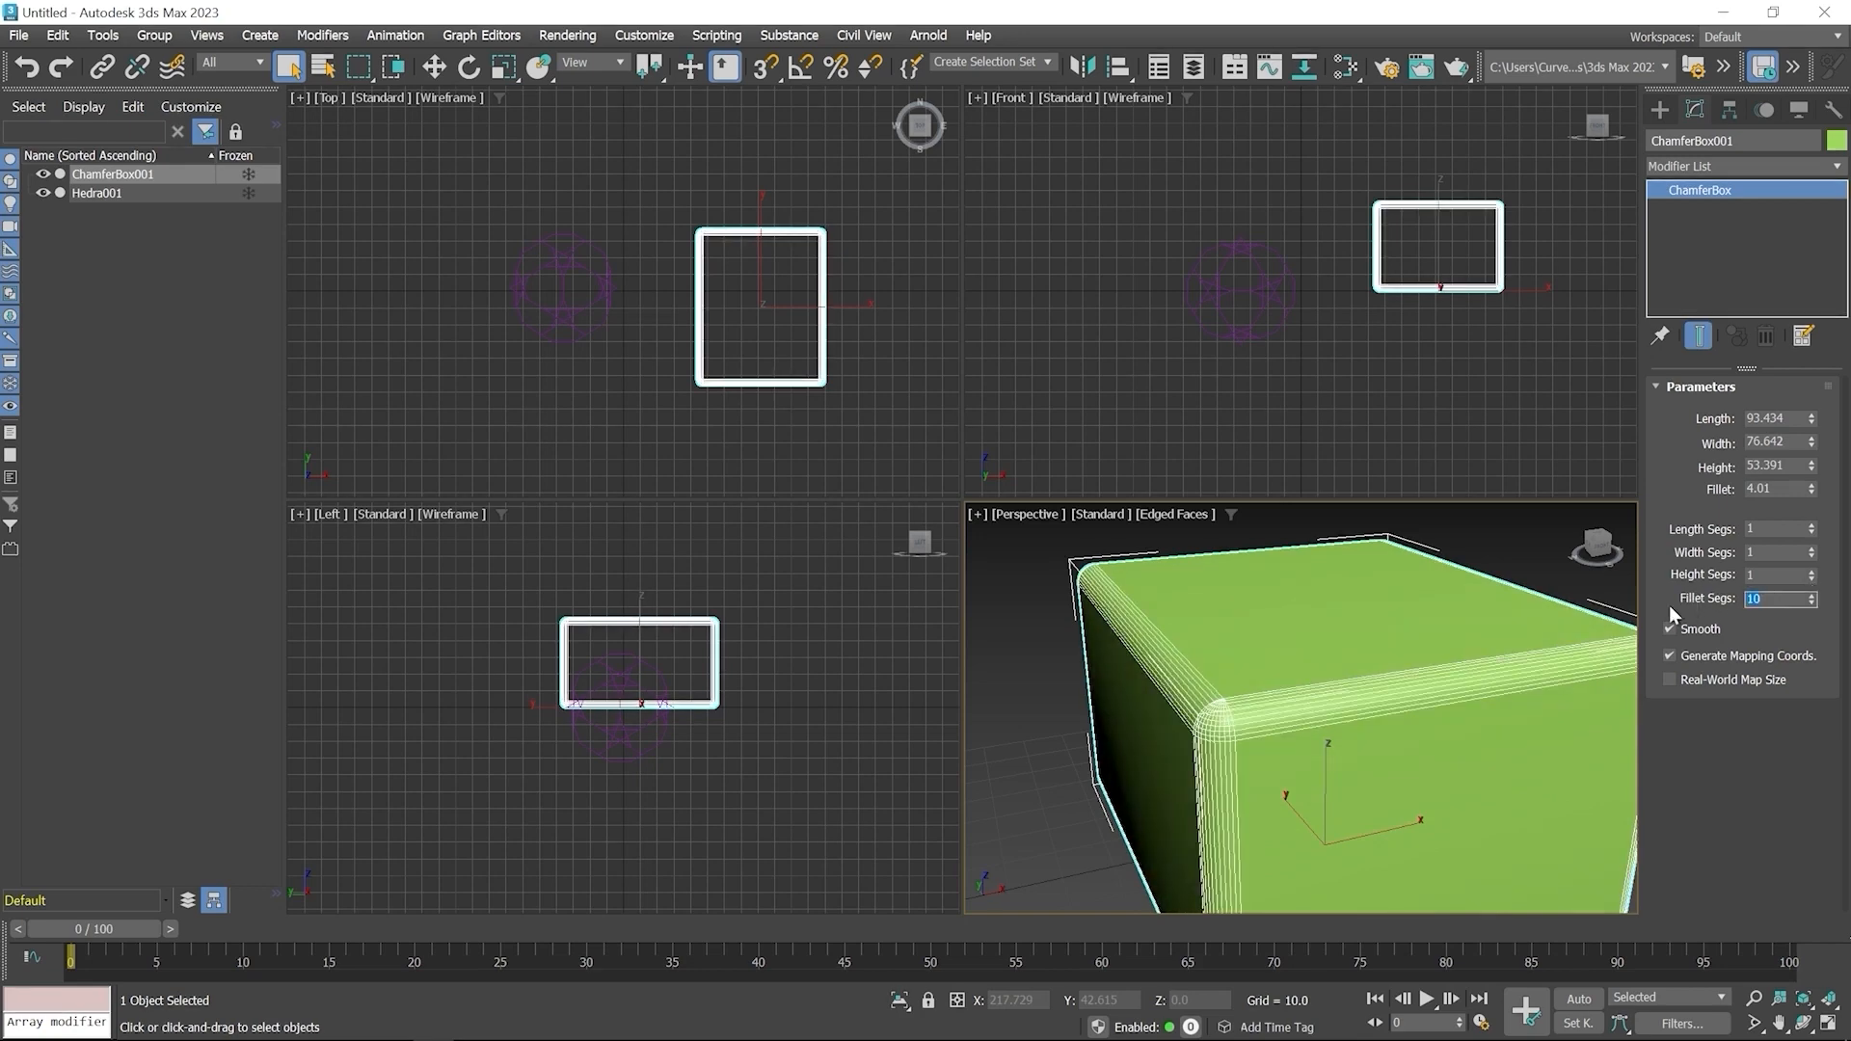
pyautogui.write('5')
pyautogui.press('Return')
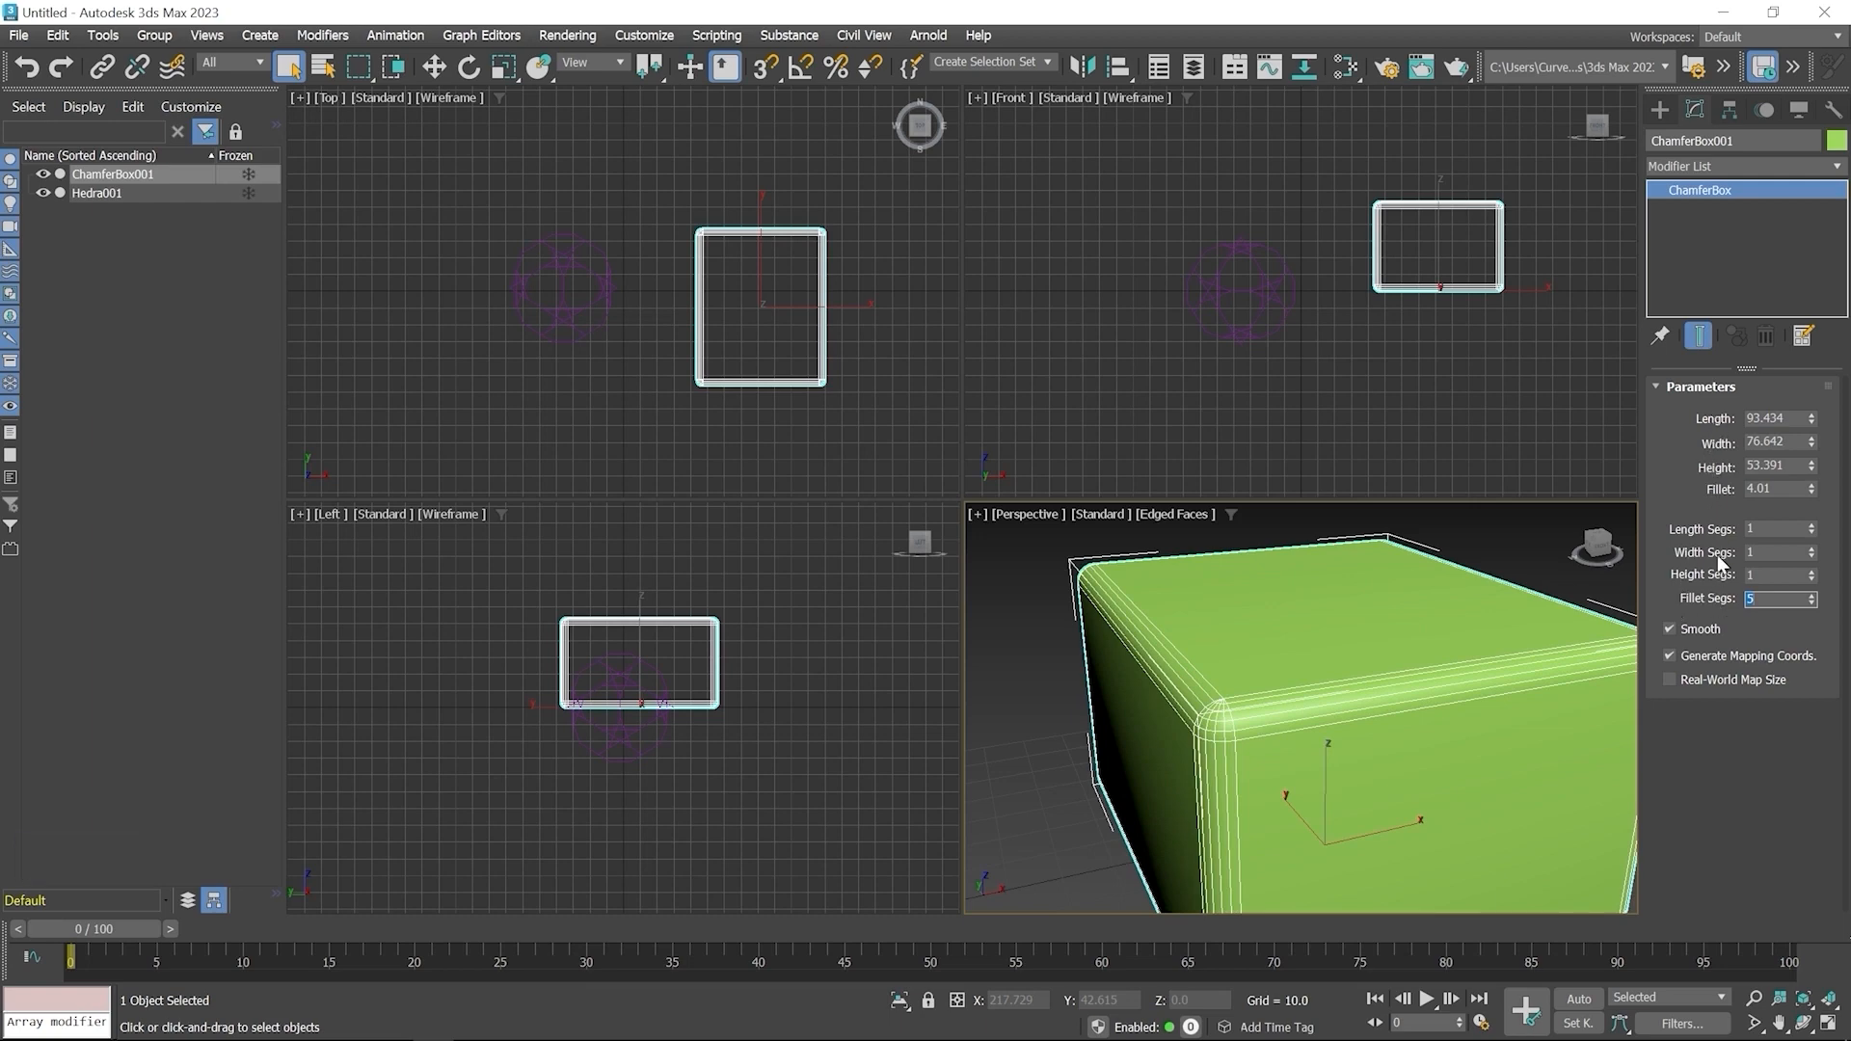
# Create an OilTank left of the Hedra in the Top viewport, radius about 31, height about 102, cap height about 22
pyautogui.click(1660, 110)
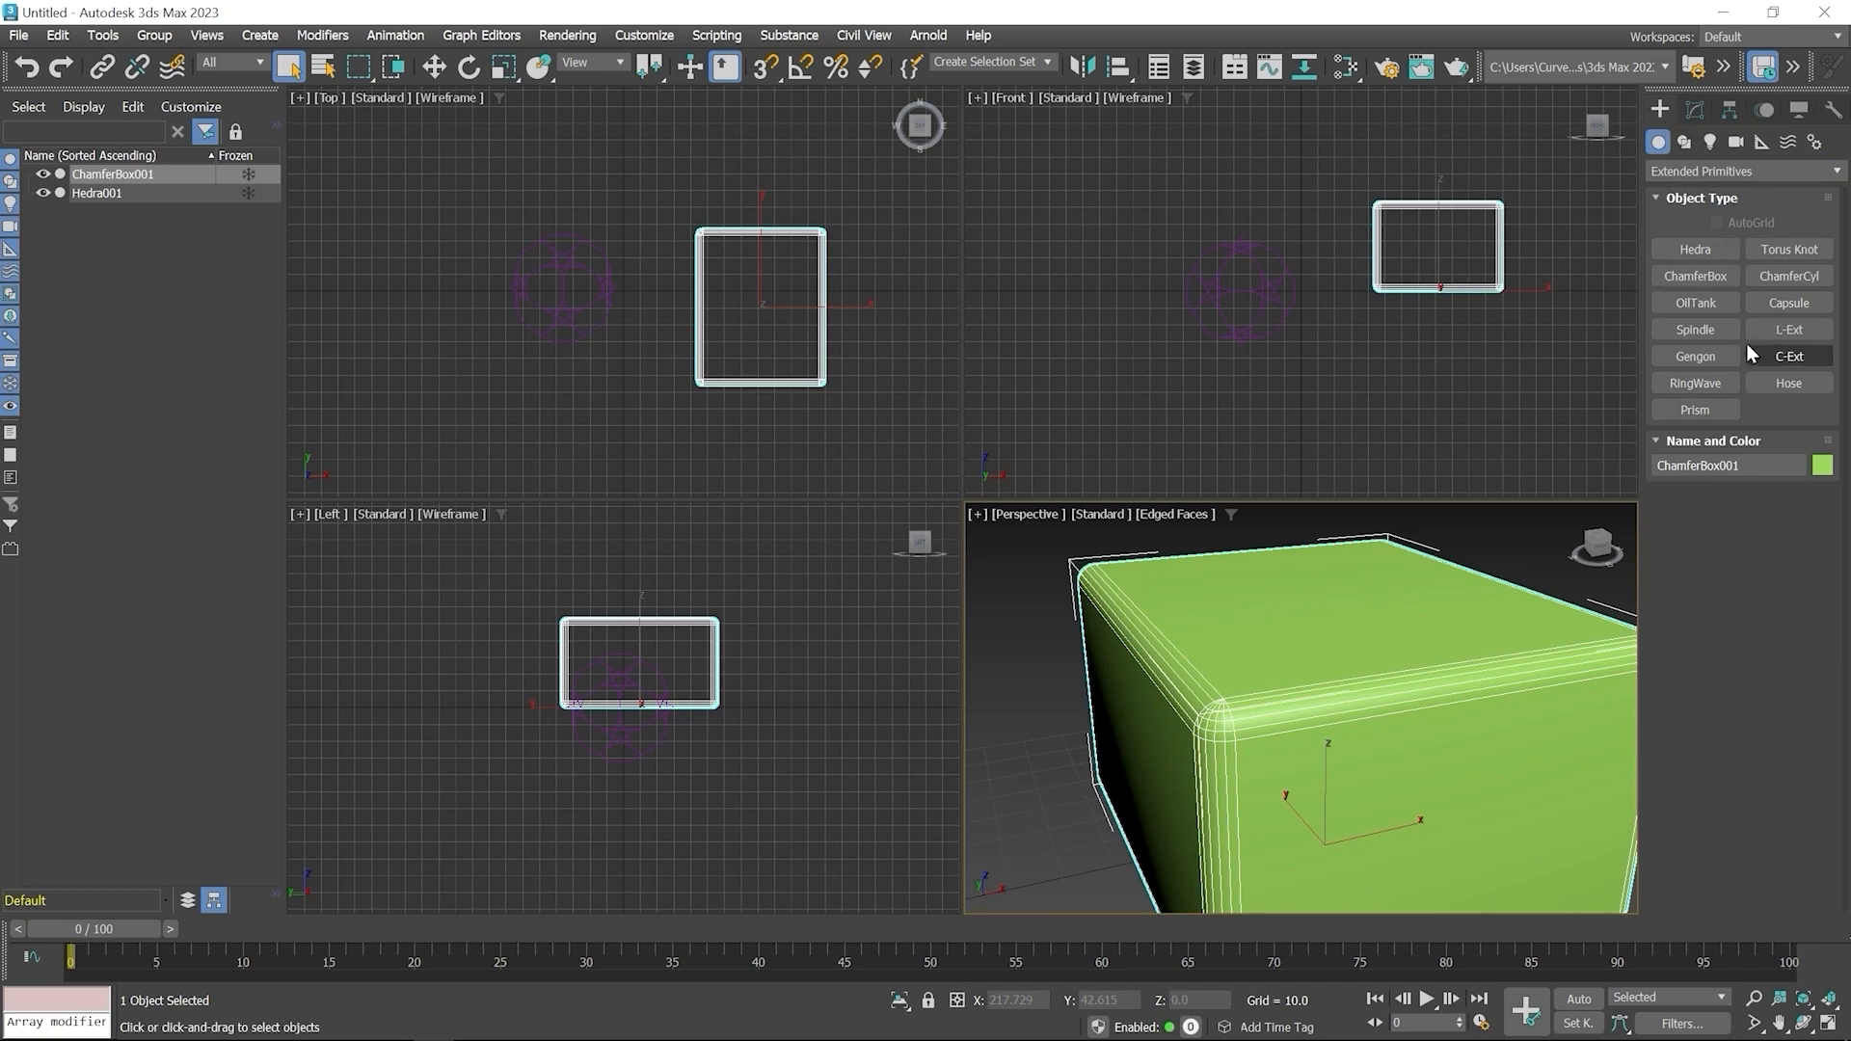
pyautogui.click(1703, 303)
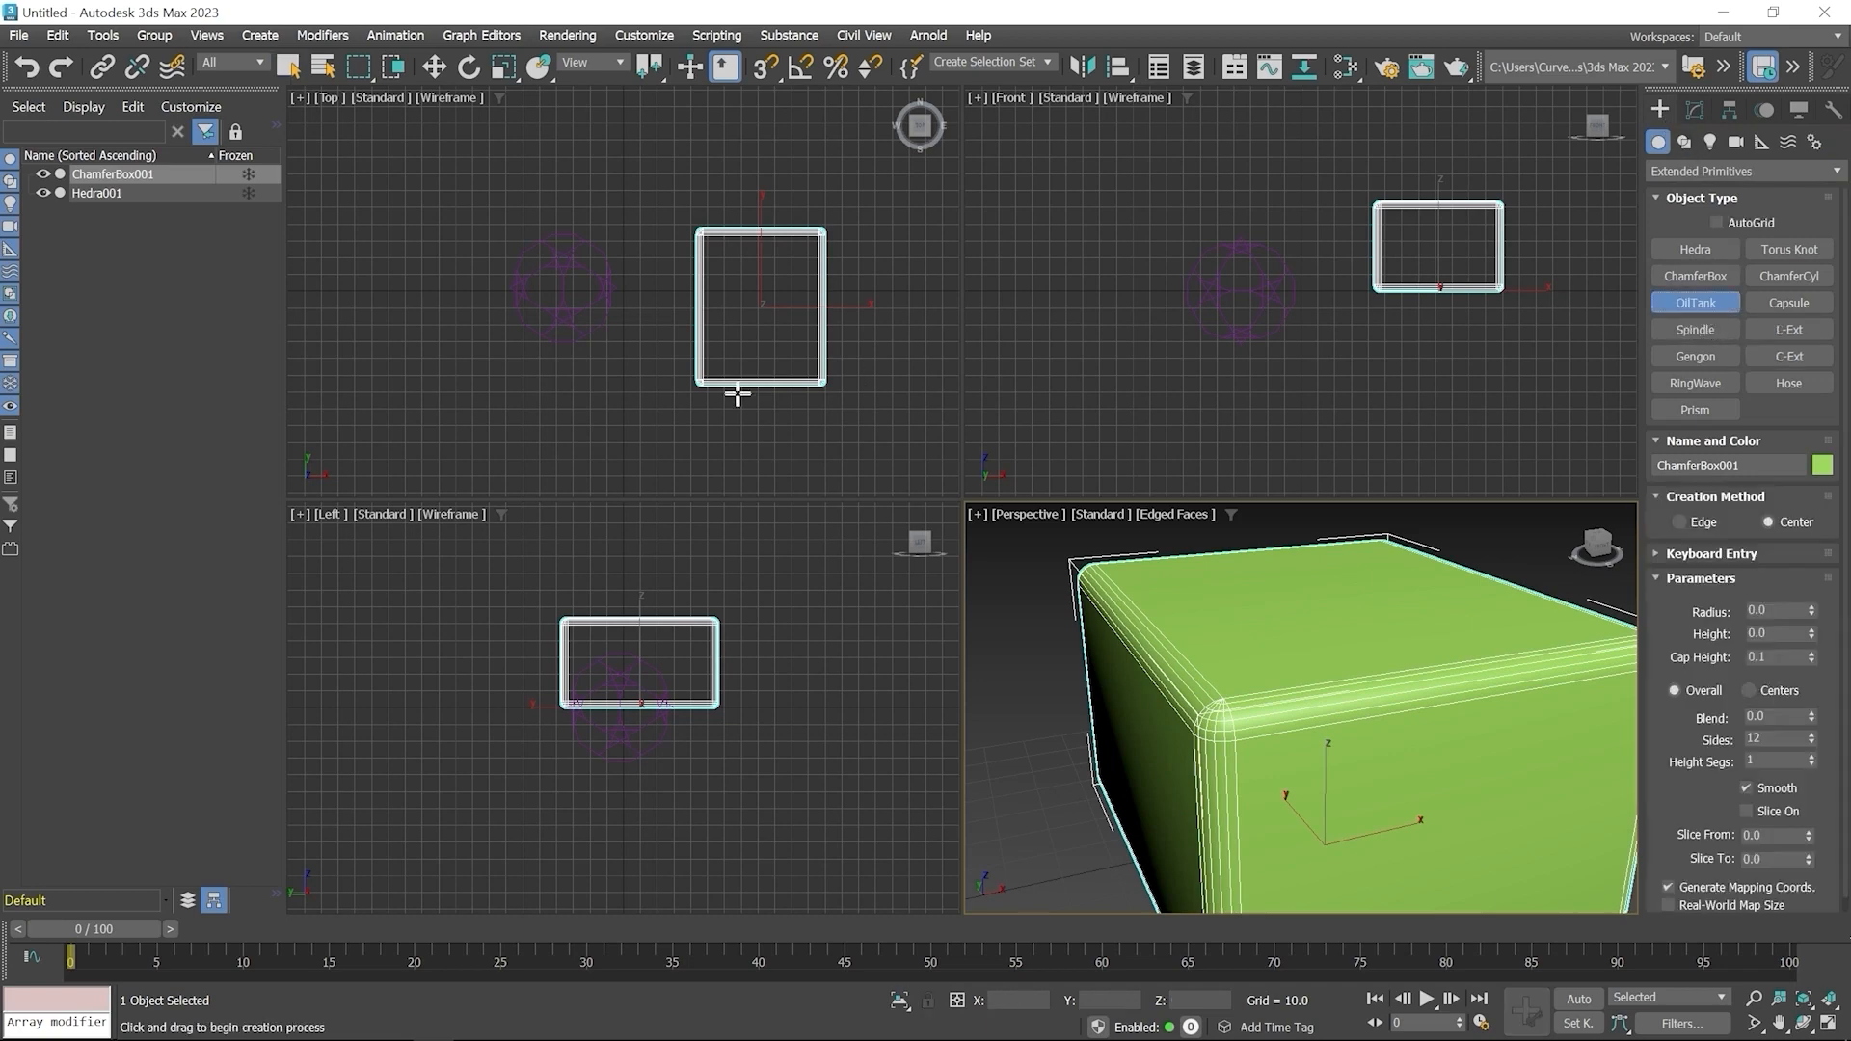
pyautogui.moveTo(582, 351); pyautogui.dragTo(668, 323, button='middle')
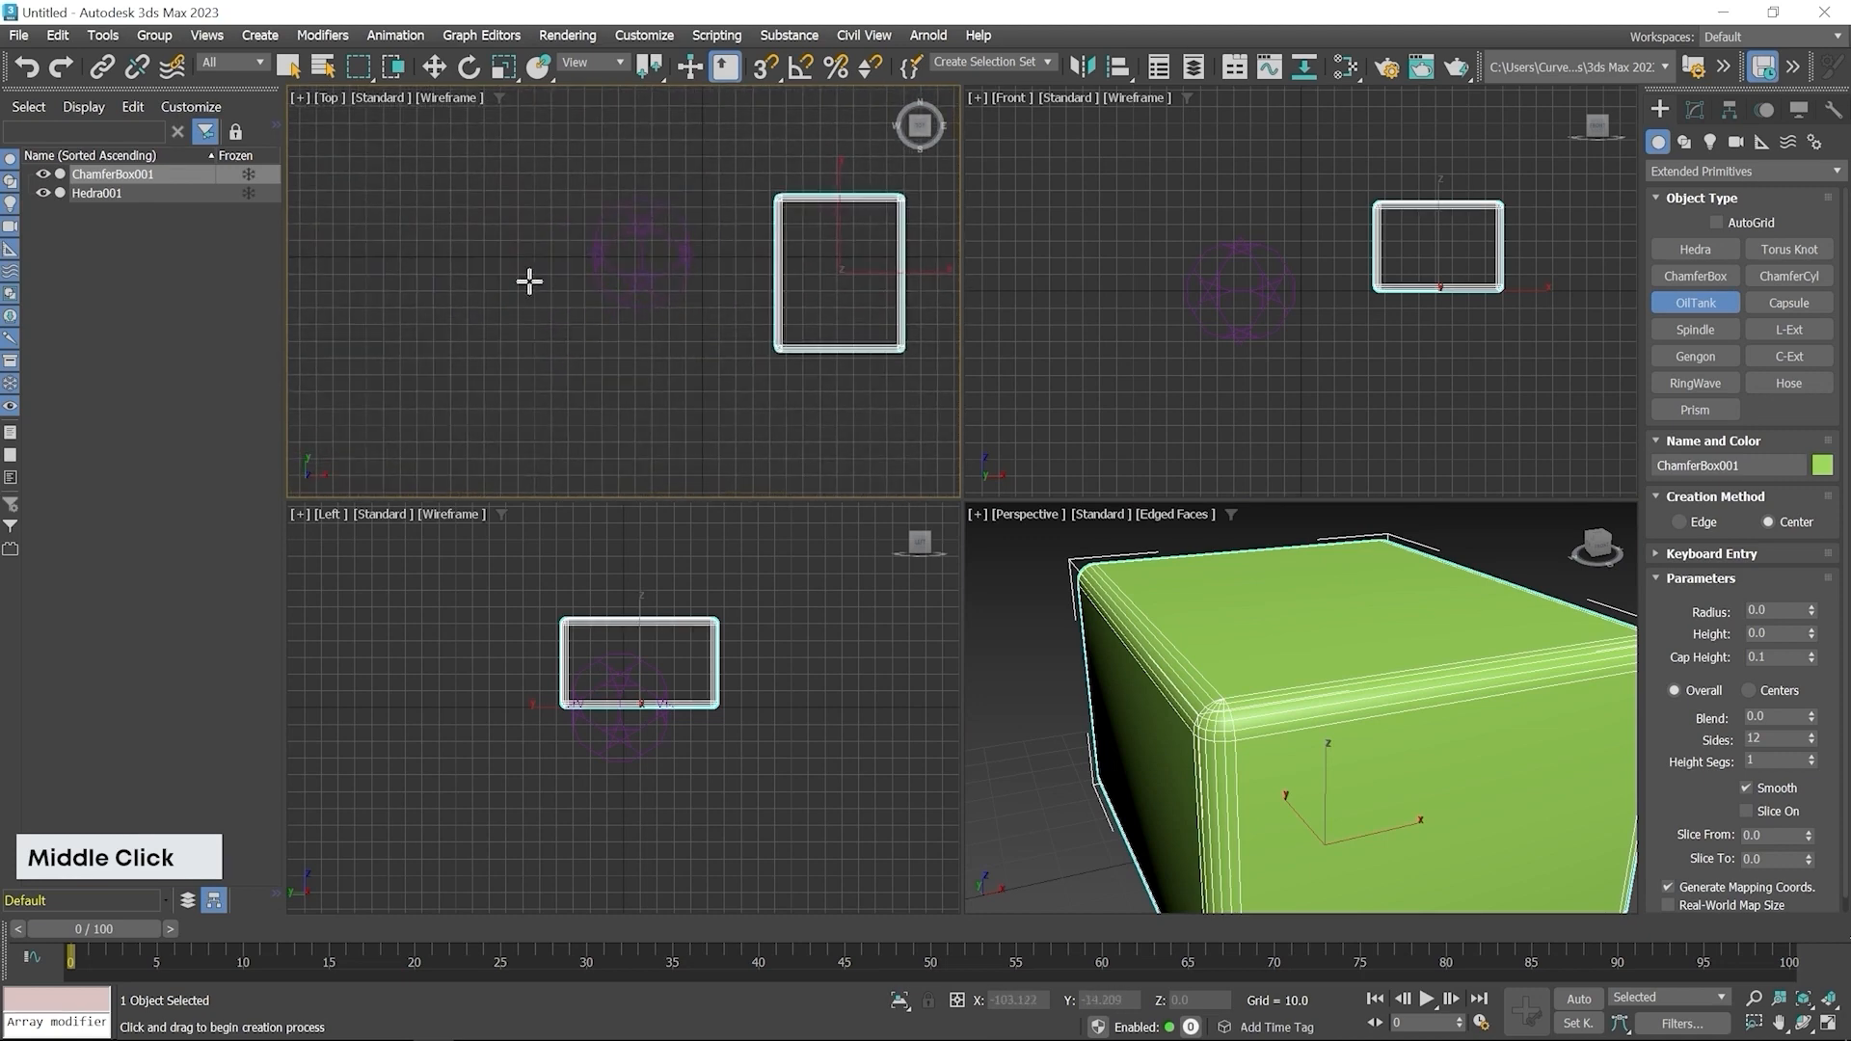
pyautogui.moveTo(496, 257); pyautogui.dragTo(528, 301)
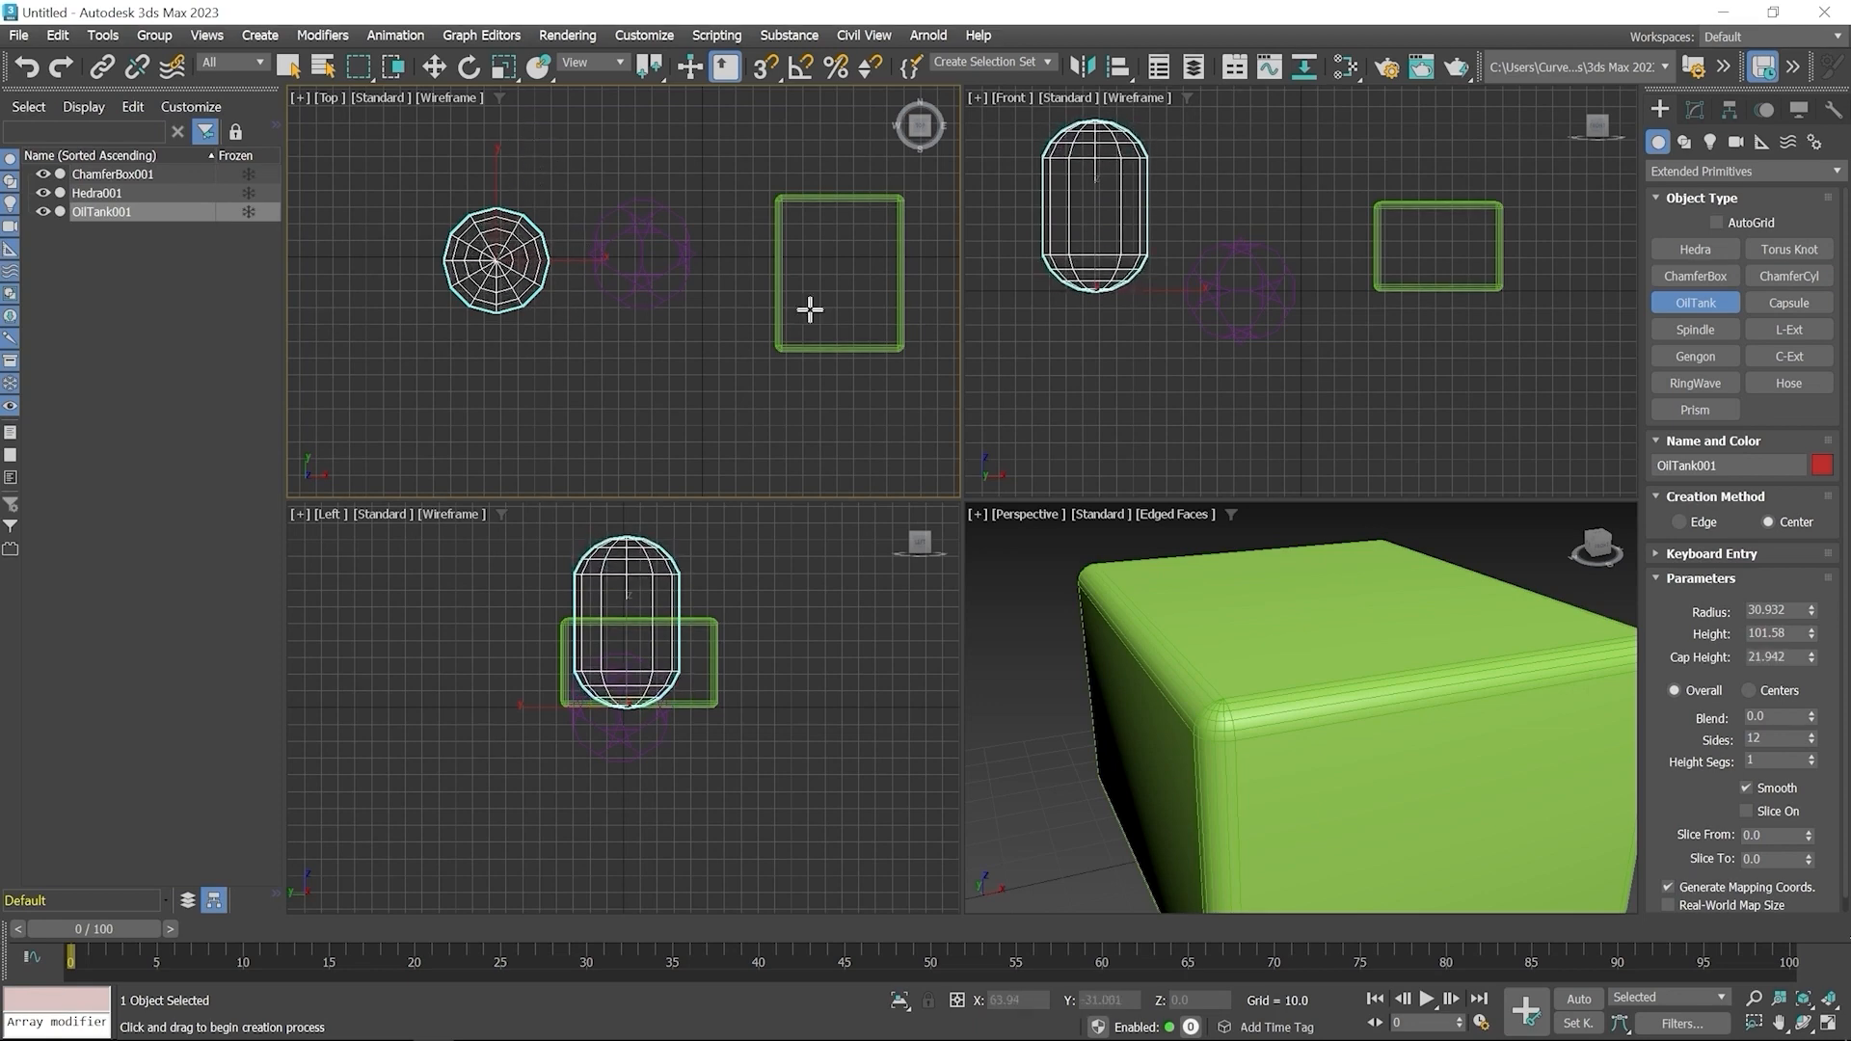
# Increase the OilTank's cap height to about 27.6
pyautogui.click(1692, 110)
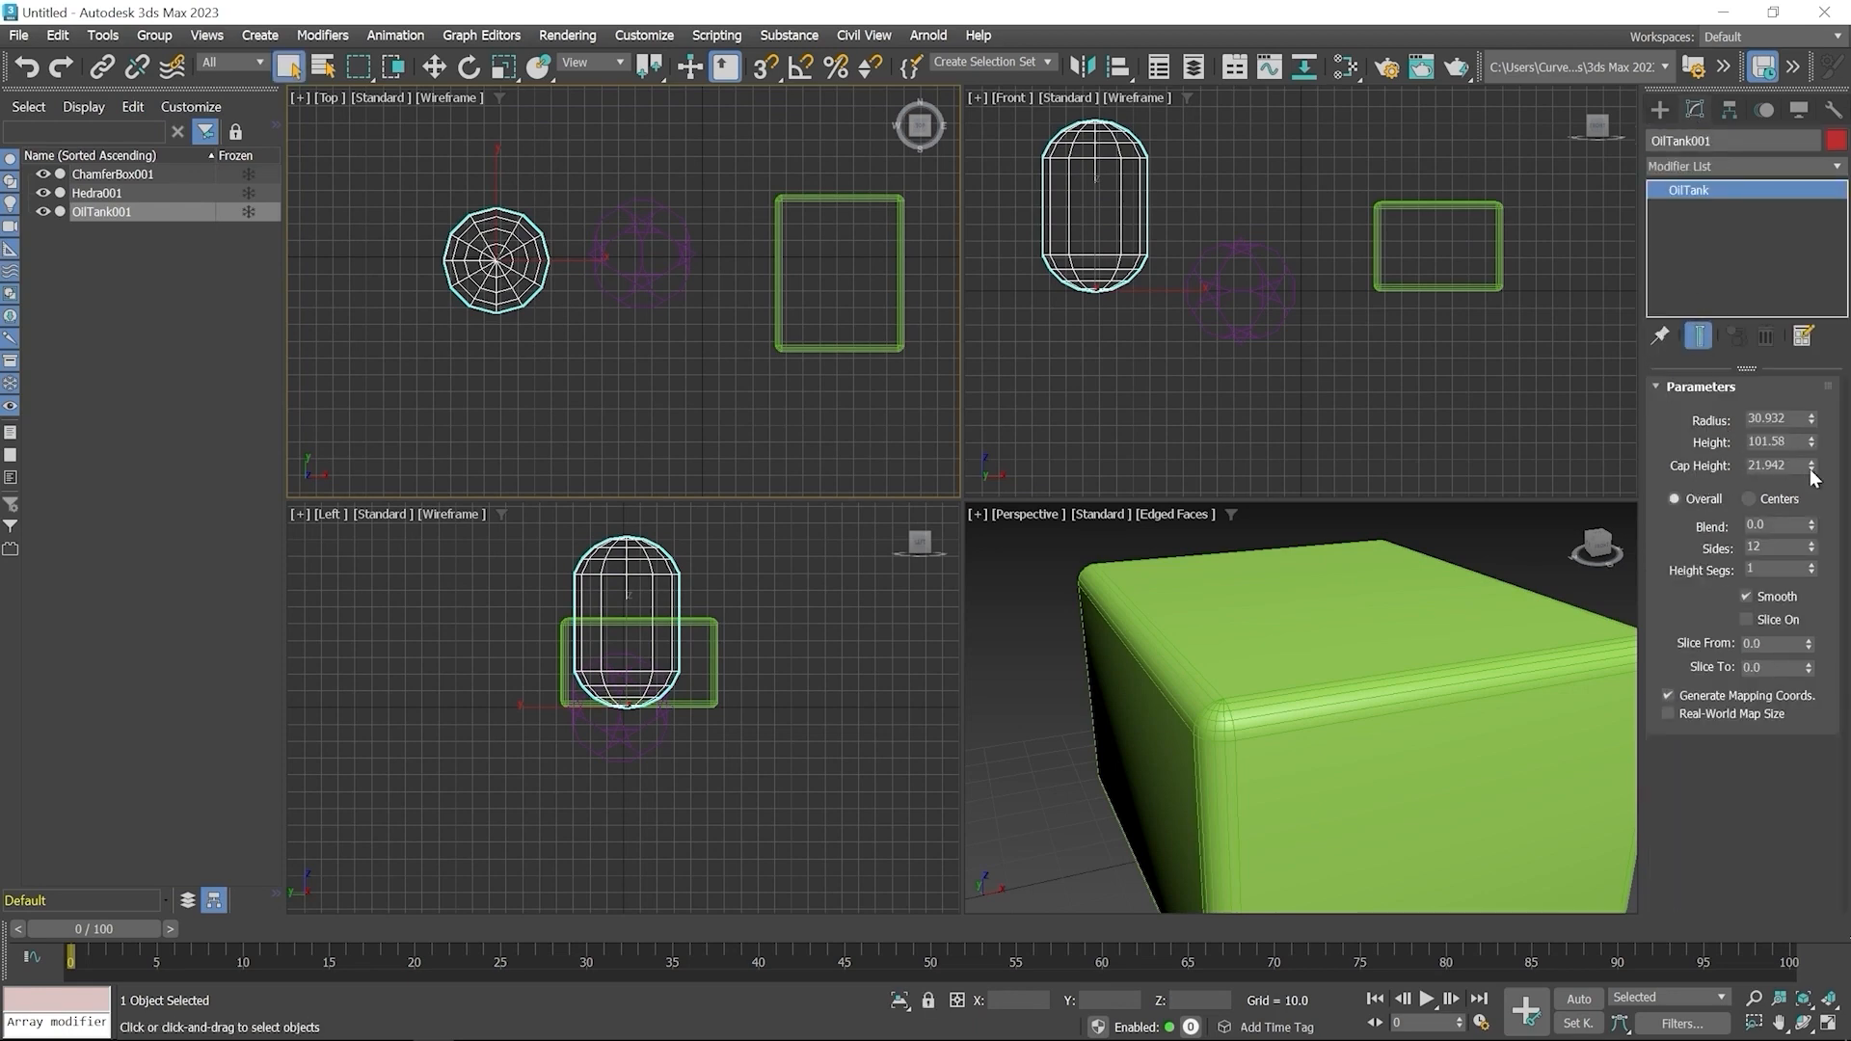
pyautogui.moveTo(1811, 467); pyautogui.dragTo(1813, 449)
pyautogui.scroll(-5, 1347, 671)
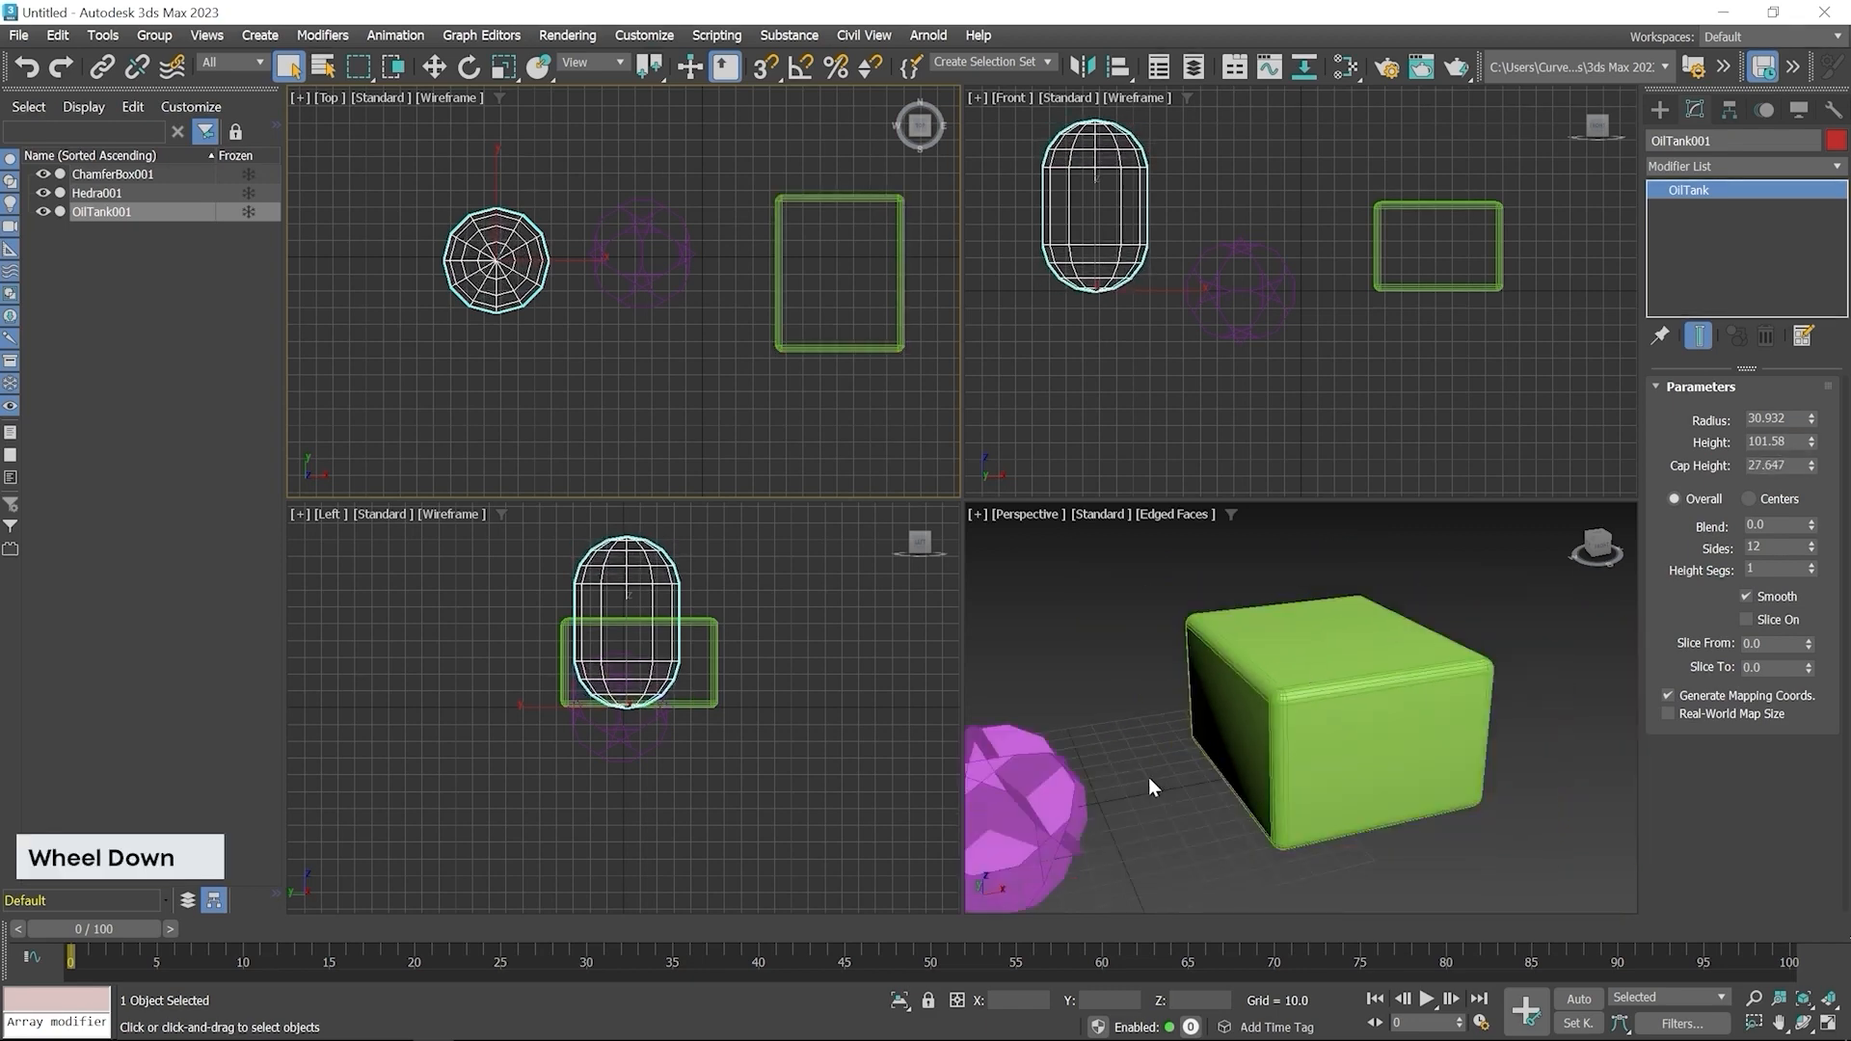
# Raise the OilTank's cap height slightly to about 27.9
pyautogui.scroll(-3, 1157, 773)
pyautogui.moveTo(1296, 690); pyautogui.dragTo(1255, 718, button='middle')
pyautogui.scroll(-5, 1242, 674)
pyautogui.scroll(5, 1163, 729)
pyautogui.moveTo(1812, 467); pyautogui.dragTo(1812, 460)
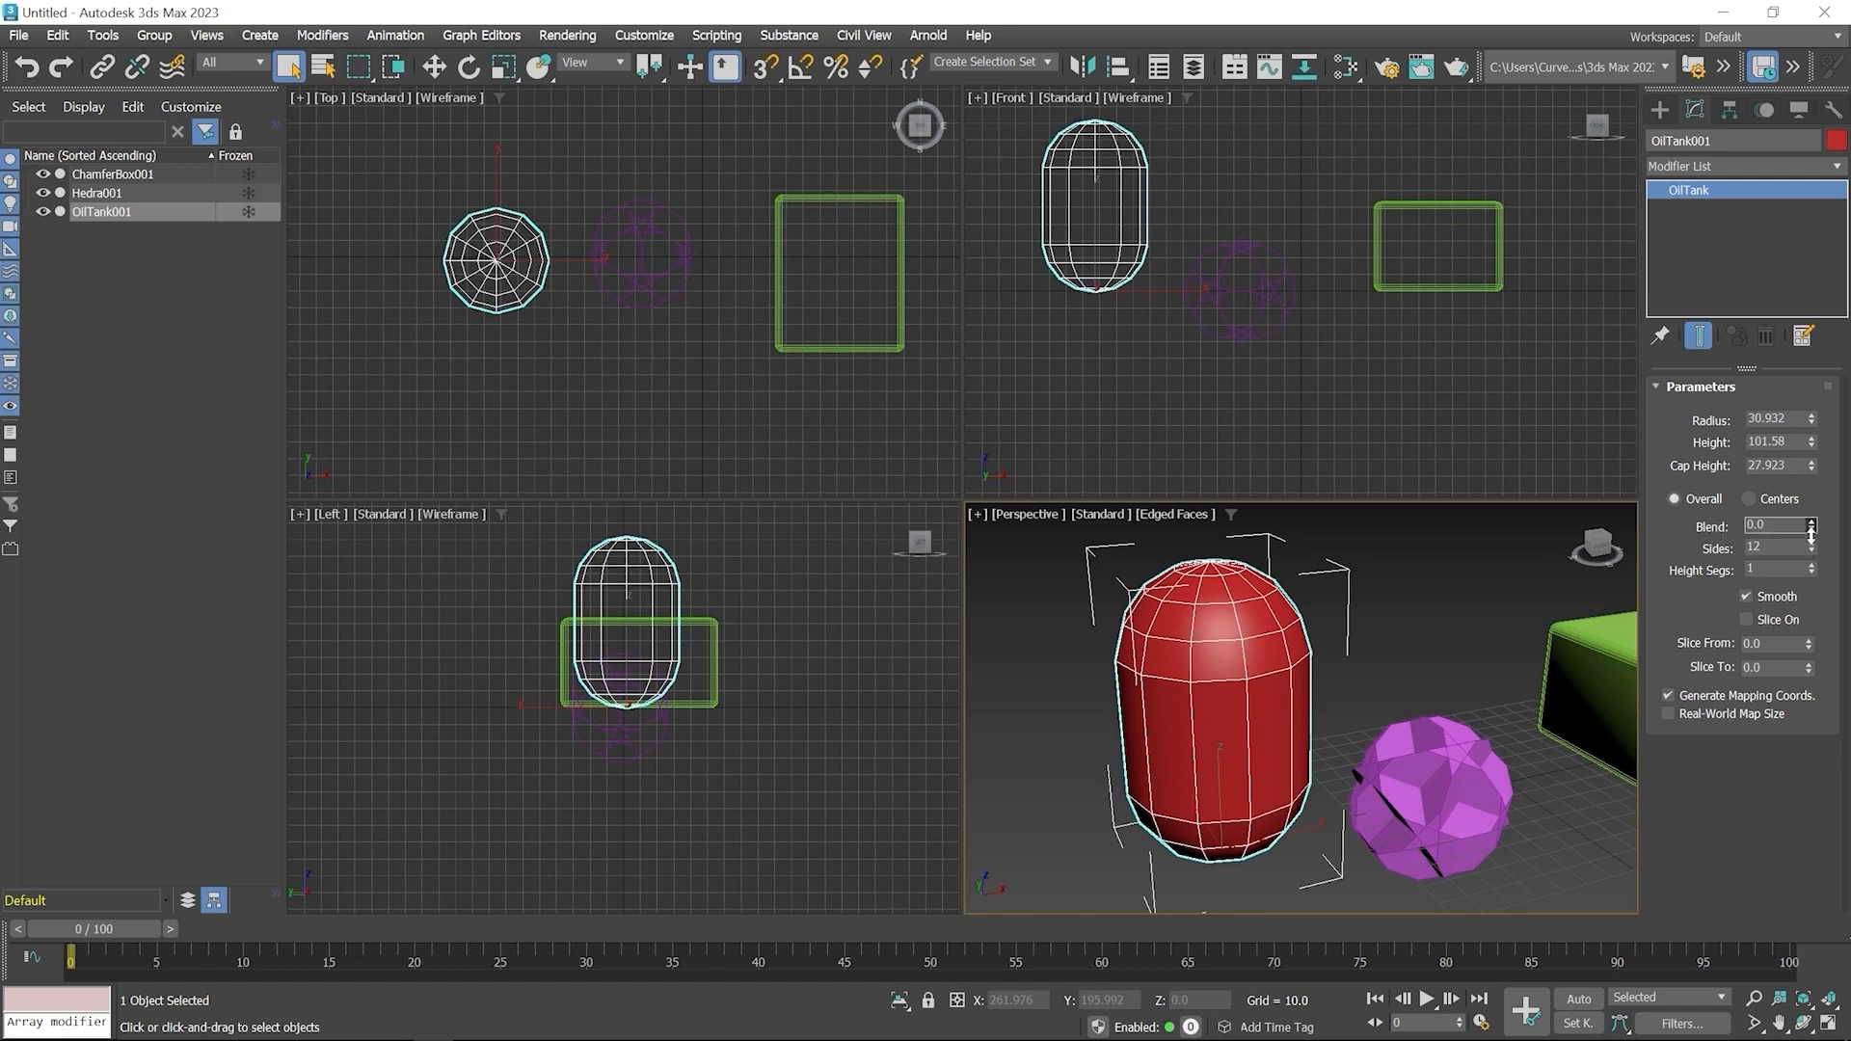
# Increase the OilTank's blend to about 4.94
pyautogui.moveTo(1810, 533); pyautogui.dragTo(1761, 266)
pyautogui.scroll(3, 1198, 682)
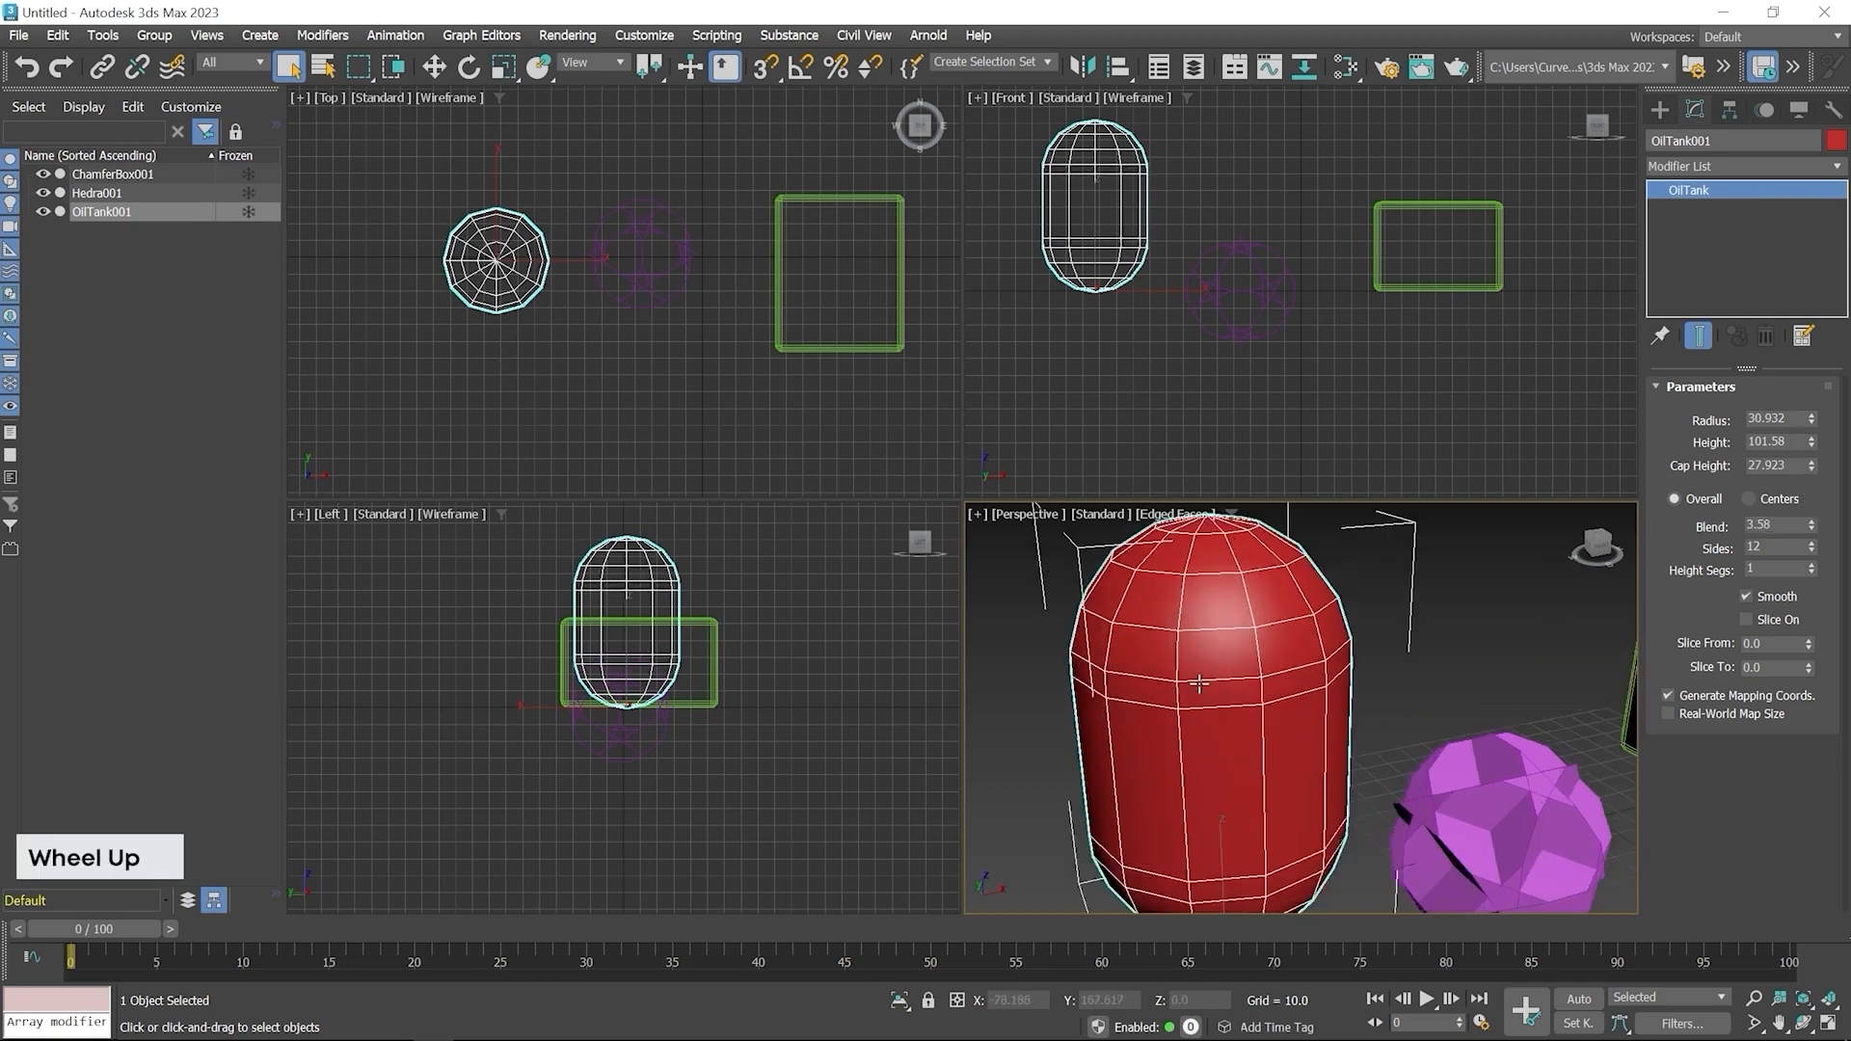
pyautogui.scroll(2, 1198, 683)
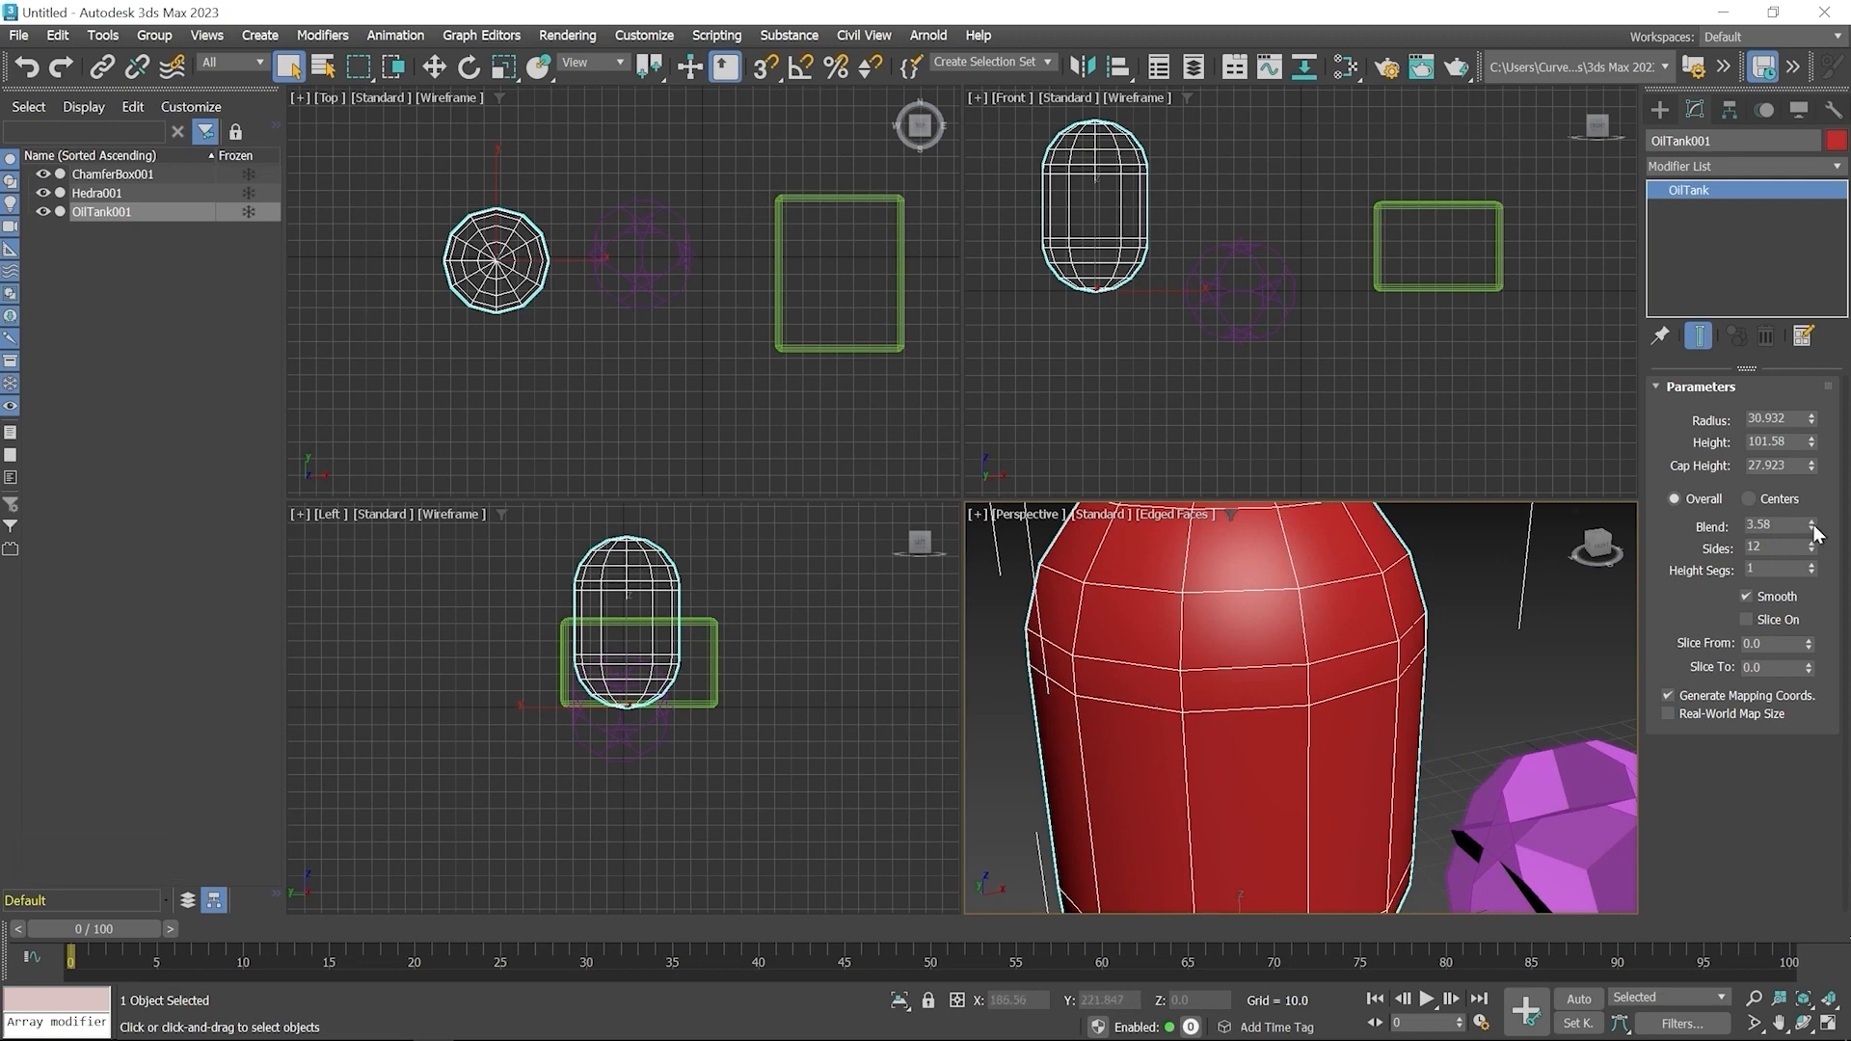
pyautogui.moveTo(1815, 533); pyautogui.dragTo(1816, 508)
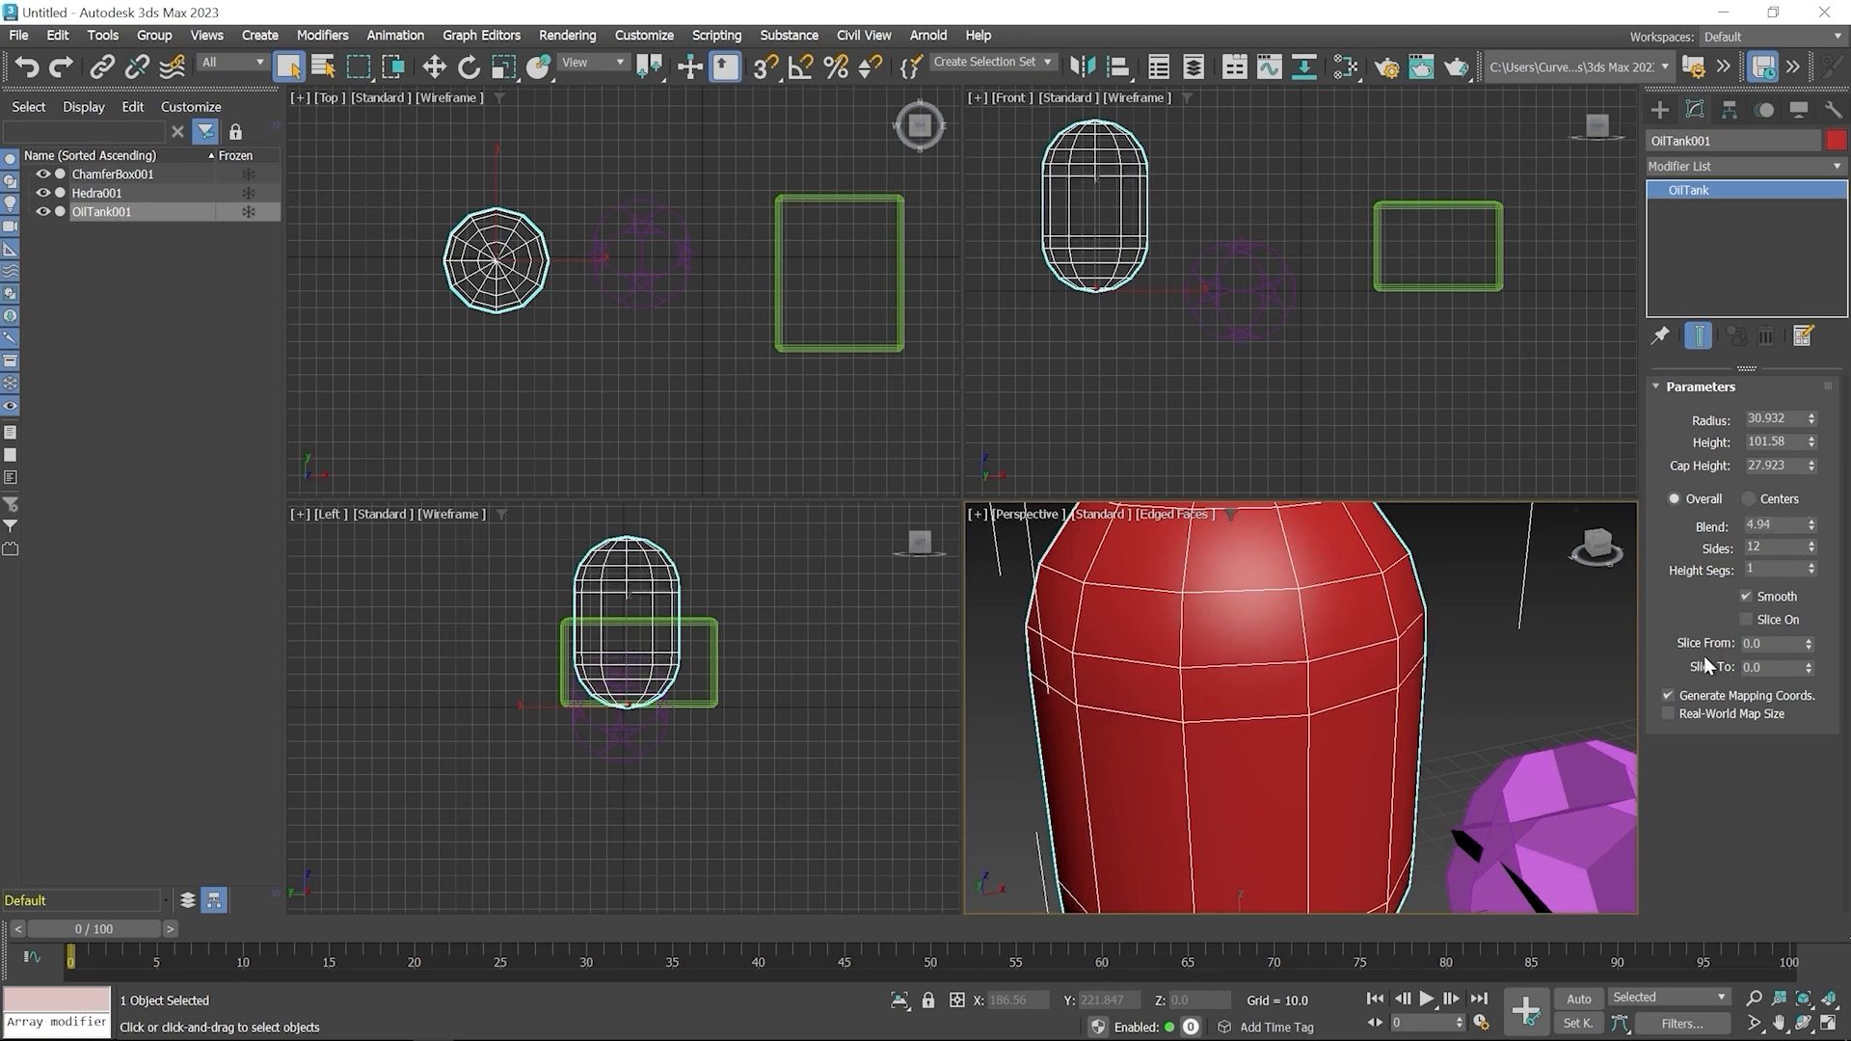
# Create a Spindle below-left of the OilTank in the Top viewport, radius about 46 and height about 130
pyautogui.scroll(-5, 1363, 713)
pyautogui.scroll(-2, 1299, 669)
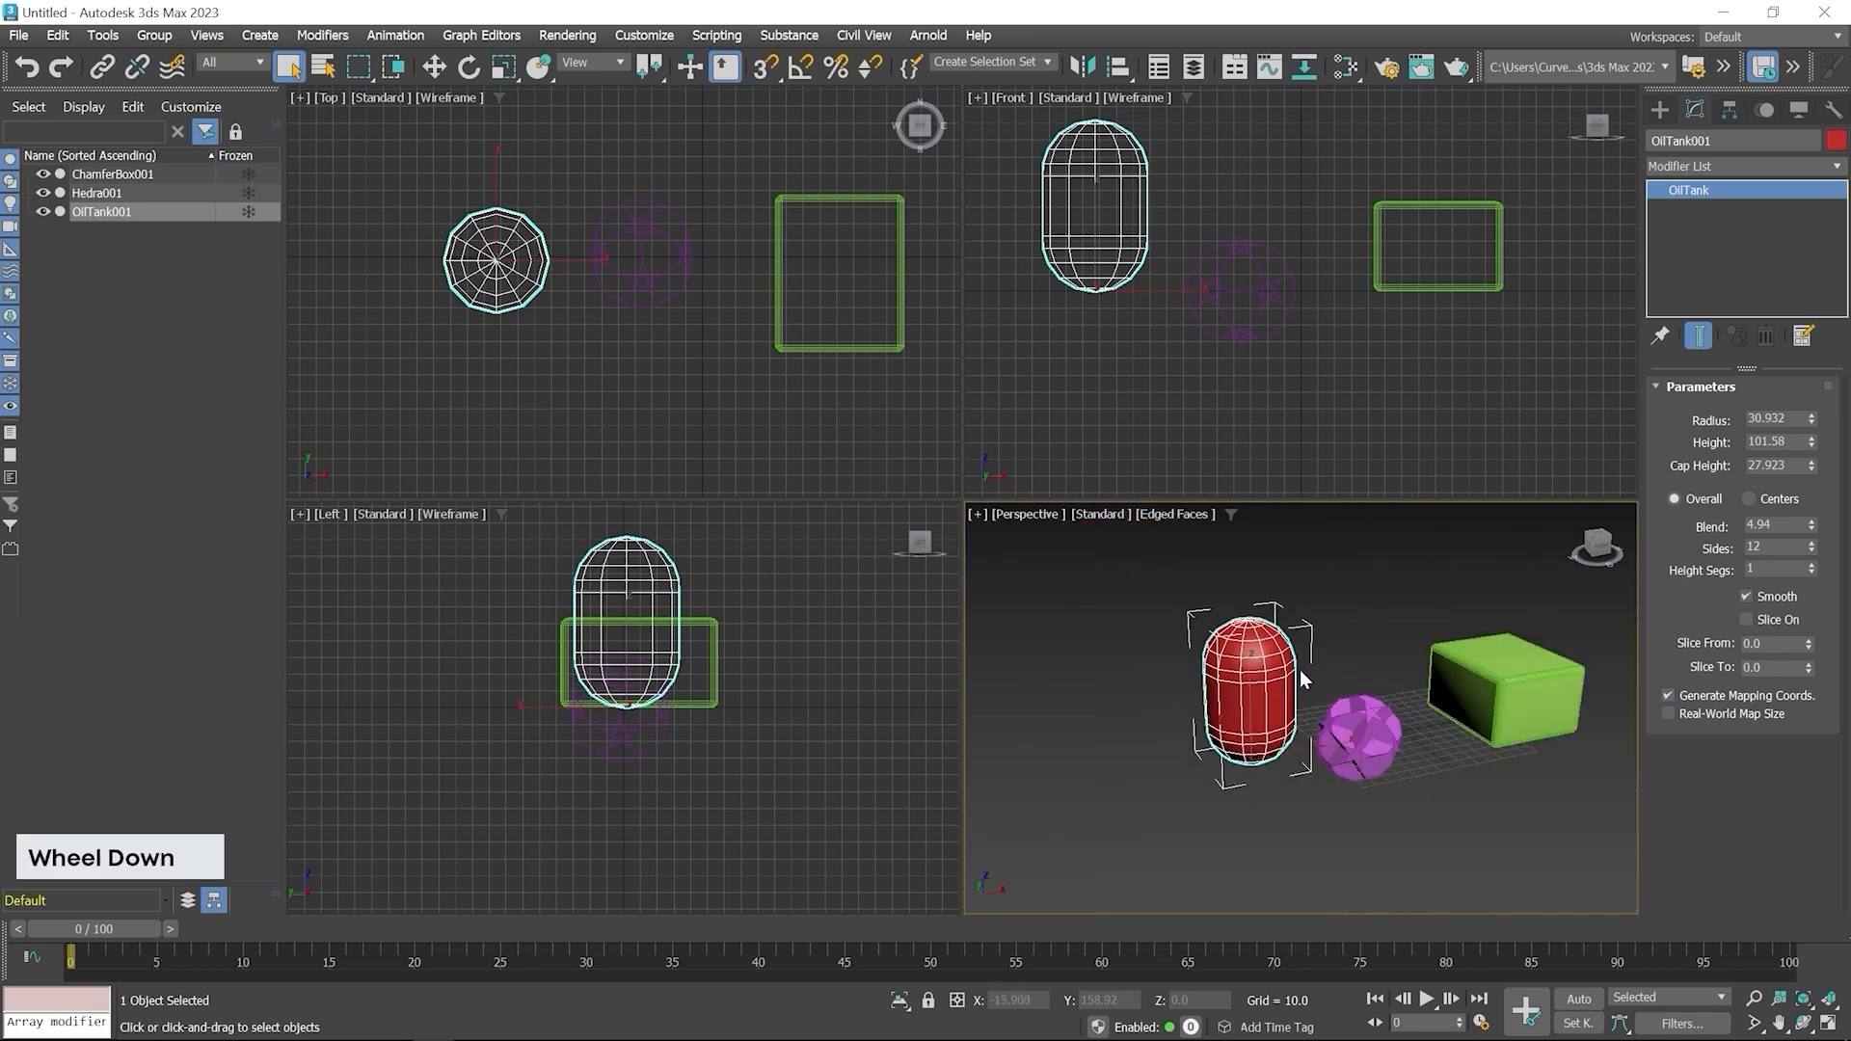
pyautogui.scroll(-2, 721, 403)
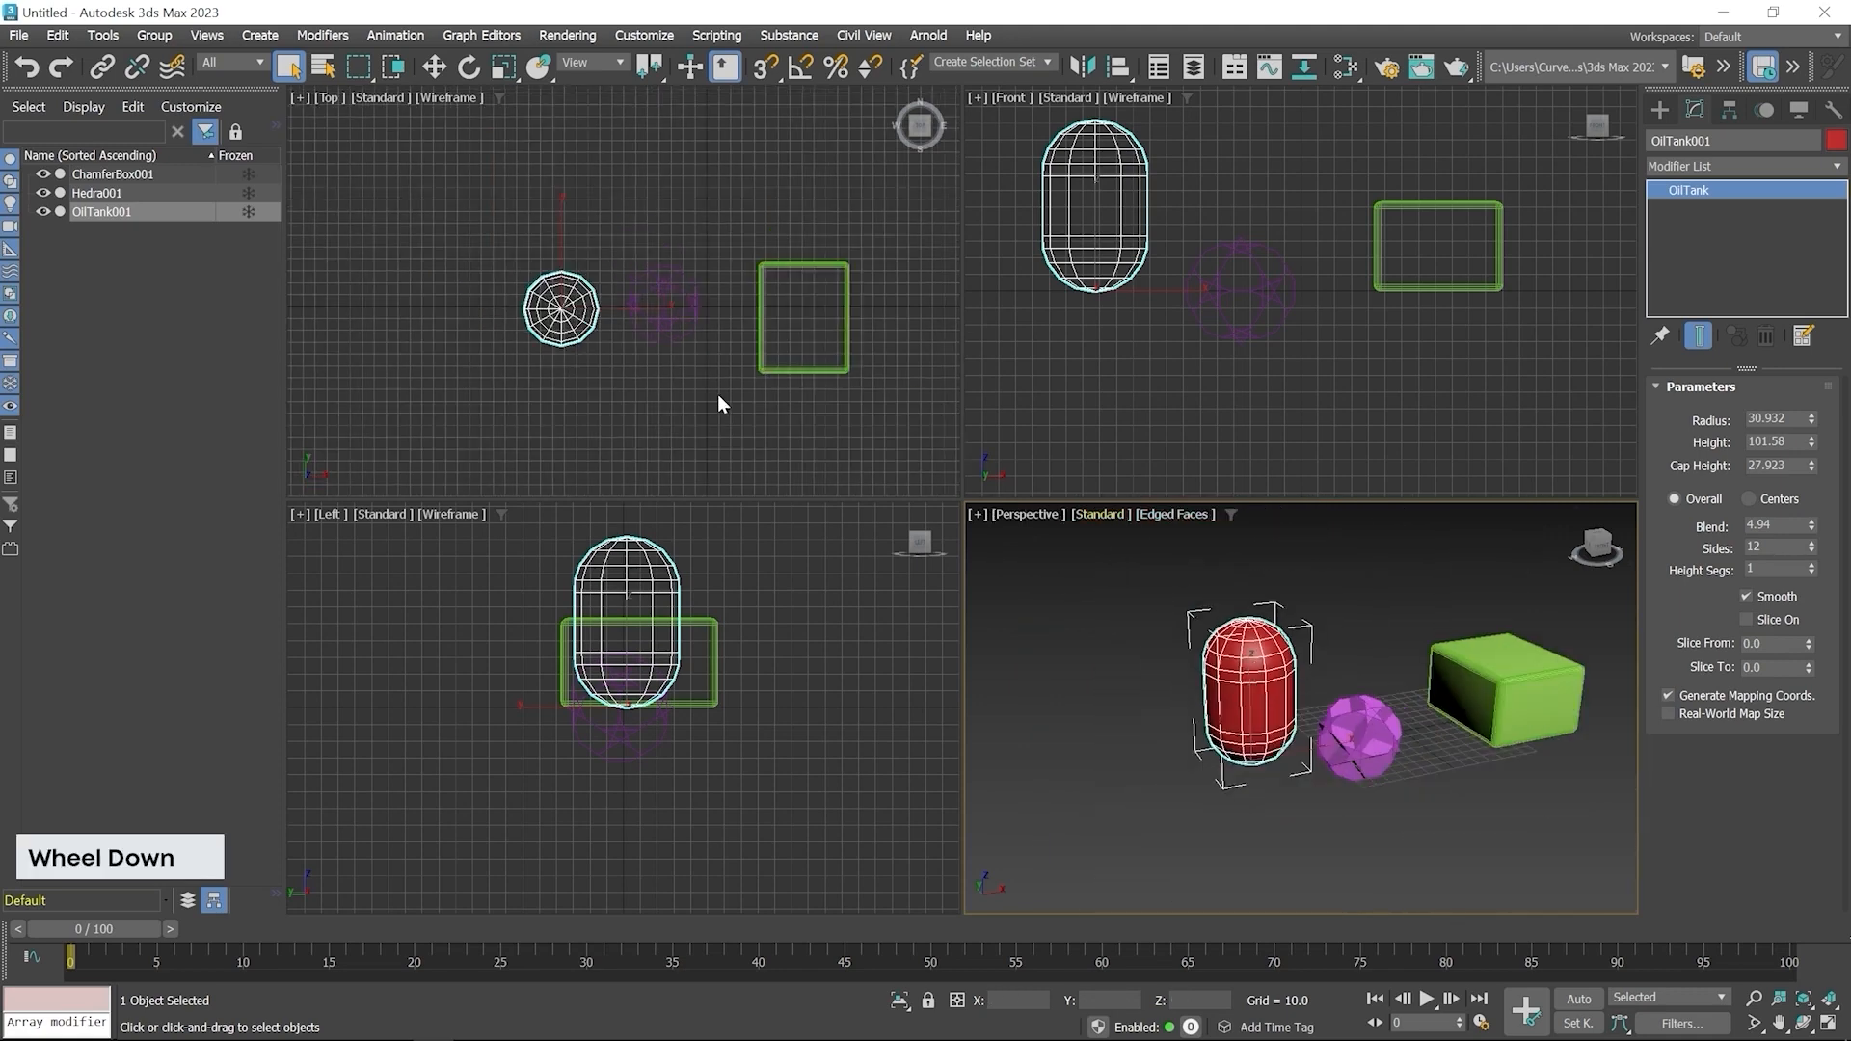
pyautogui.click(1660, 109)
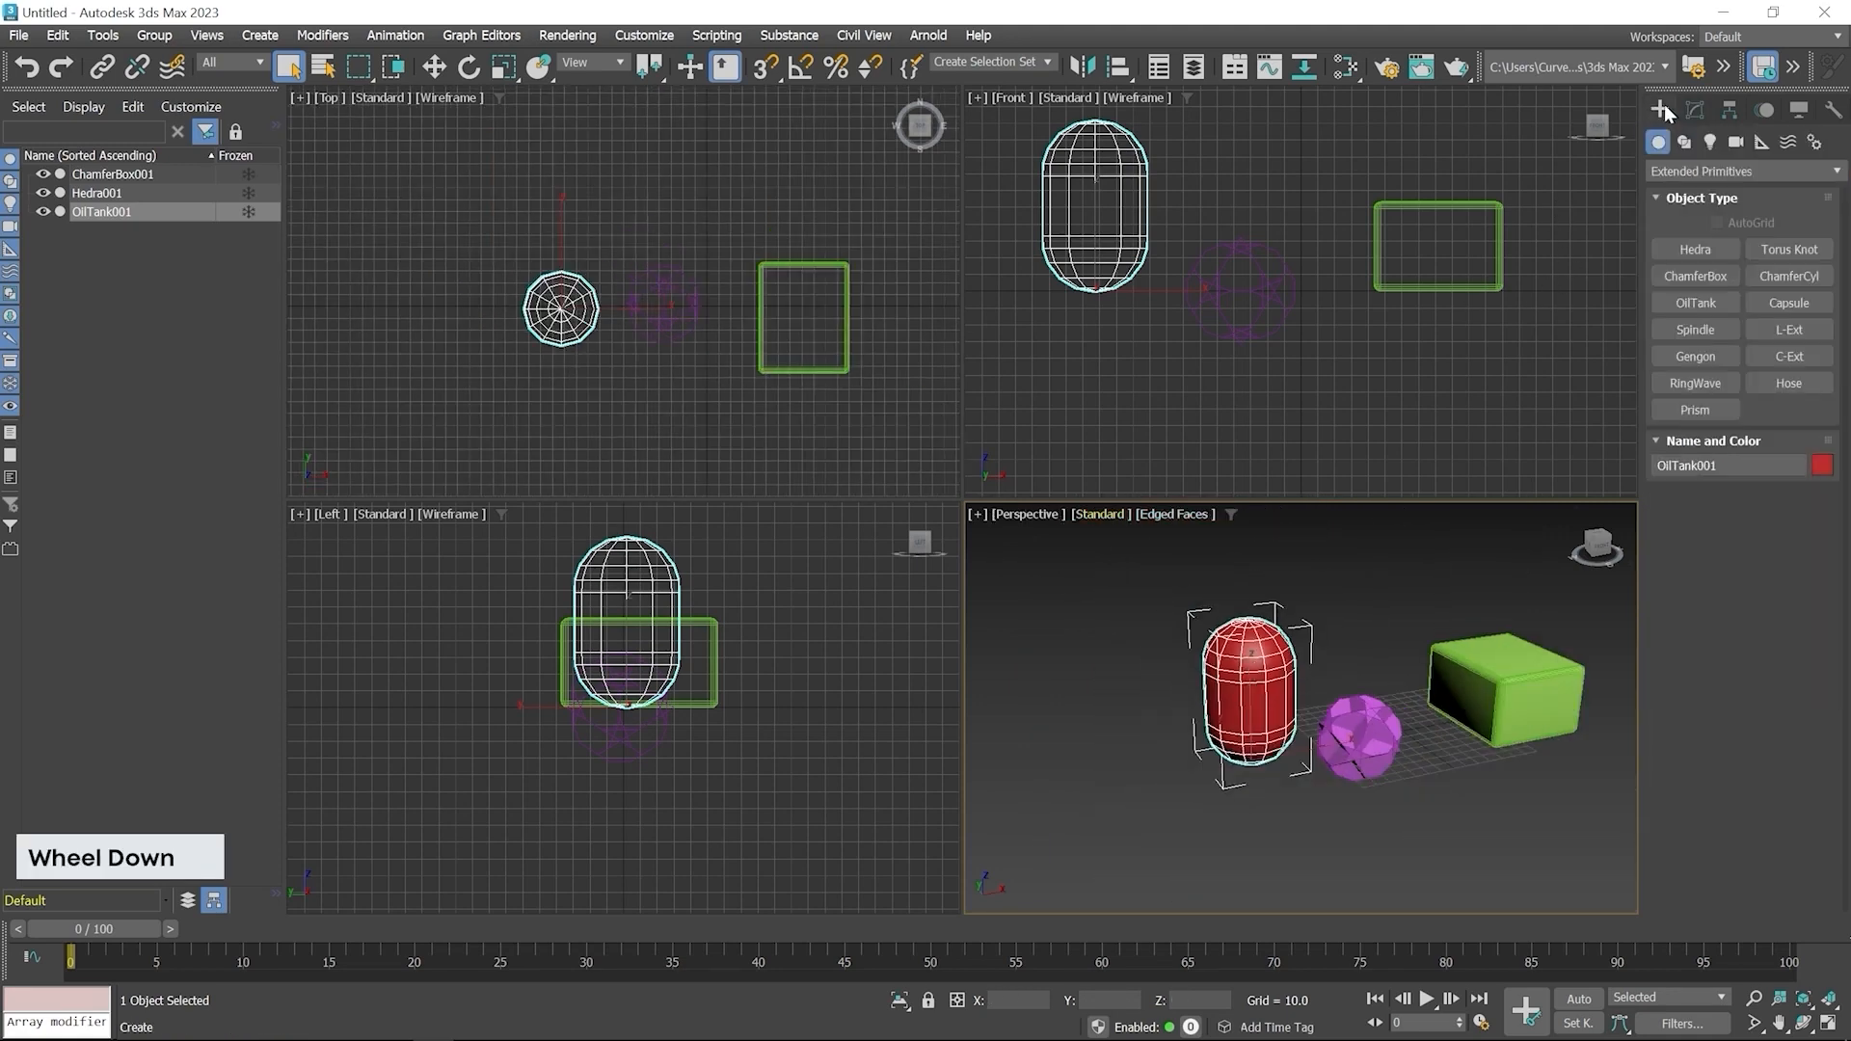
pyautogui.click(1689, 330)
pyautogui.moveTo(443, 376); pyautogui.dragTo(488, 405)
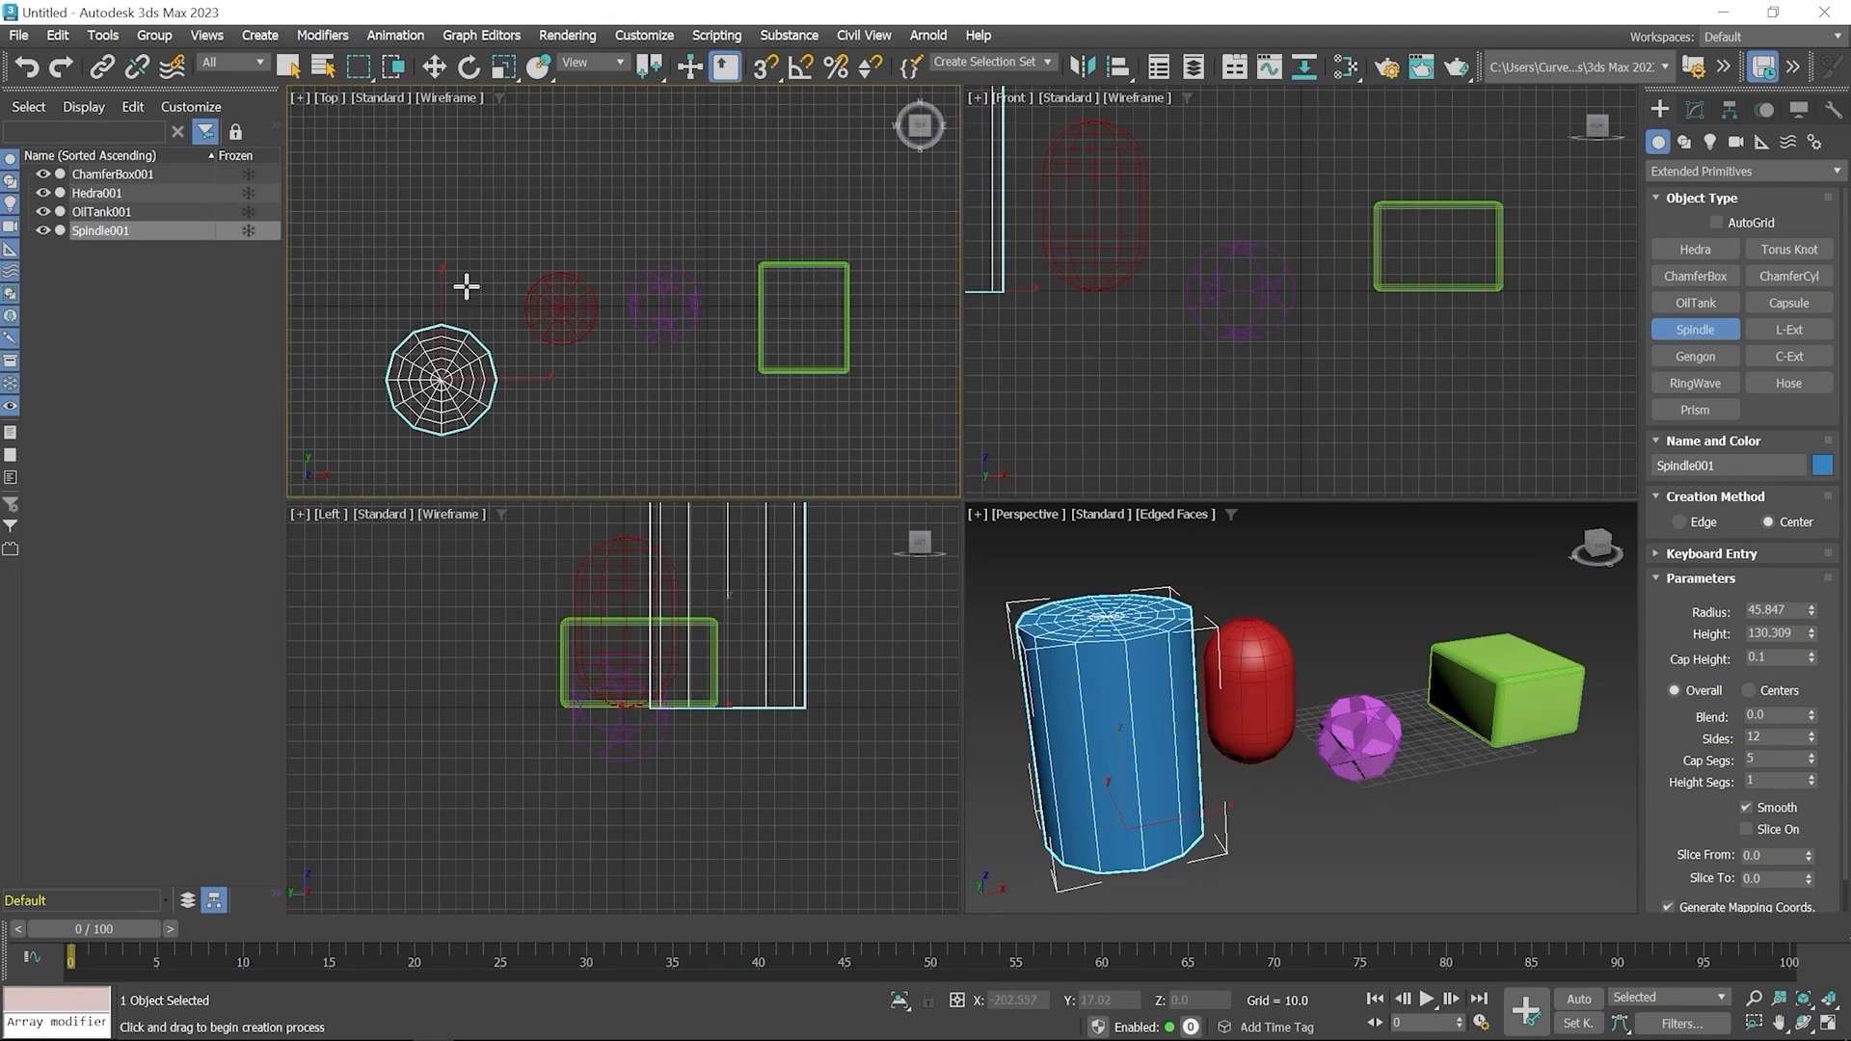
pyautogui.rightClick(498, 251)
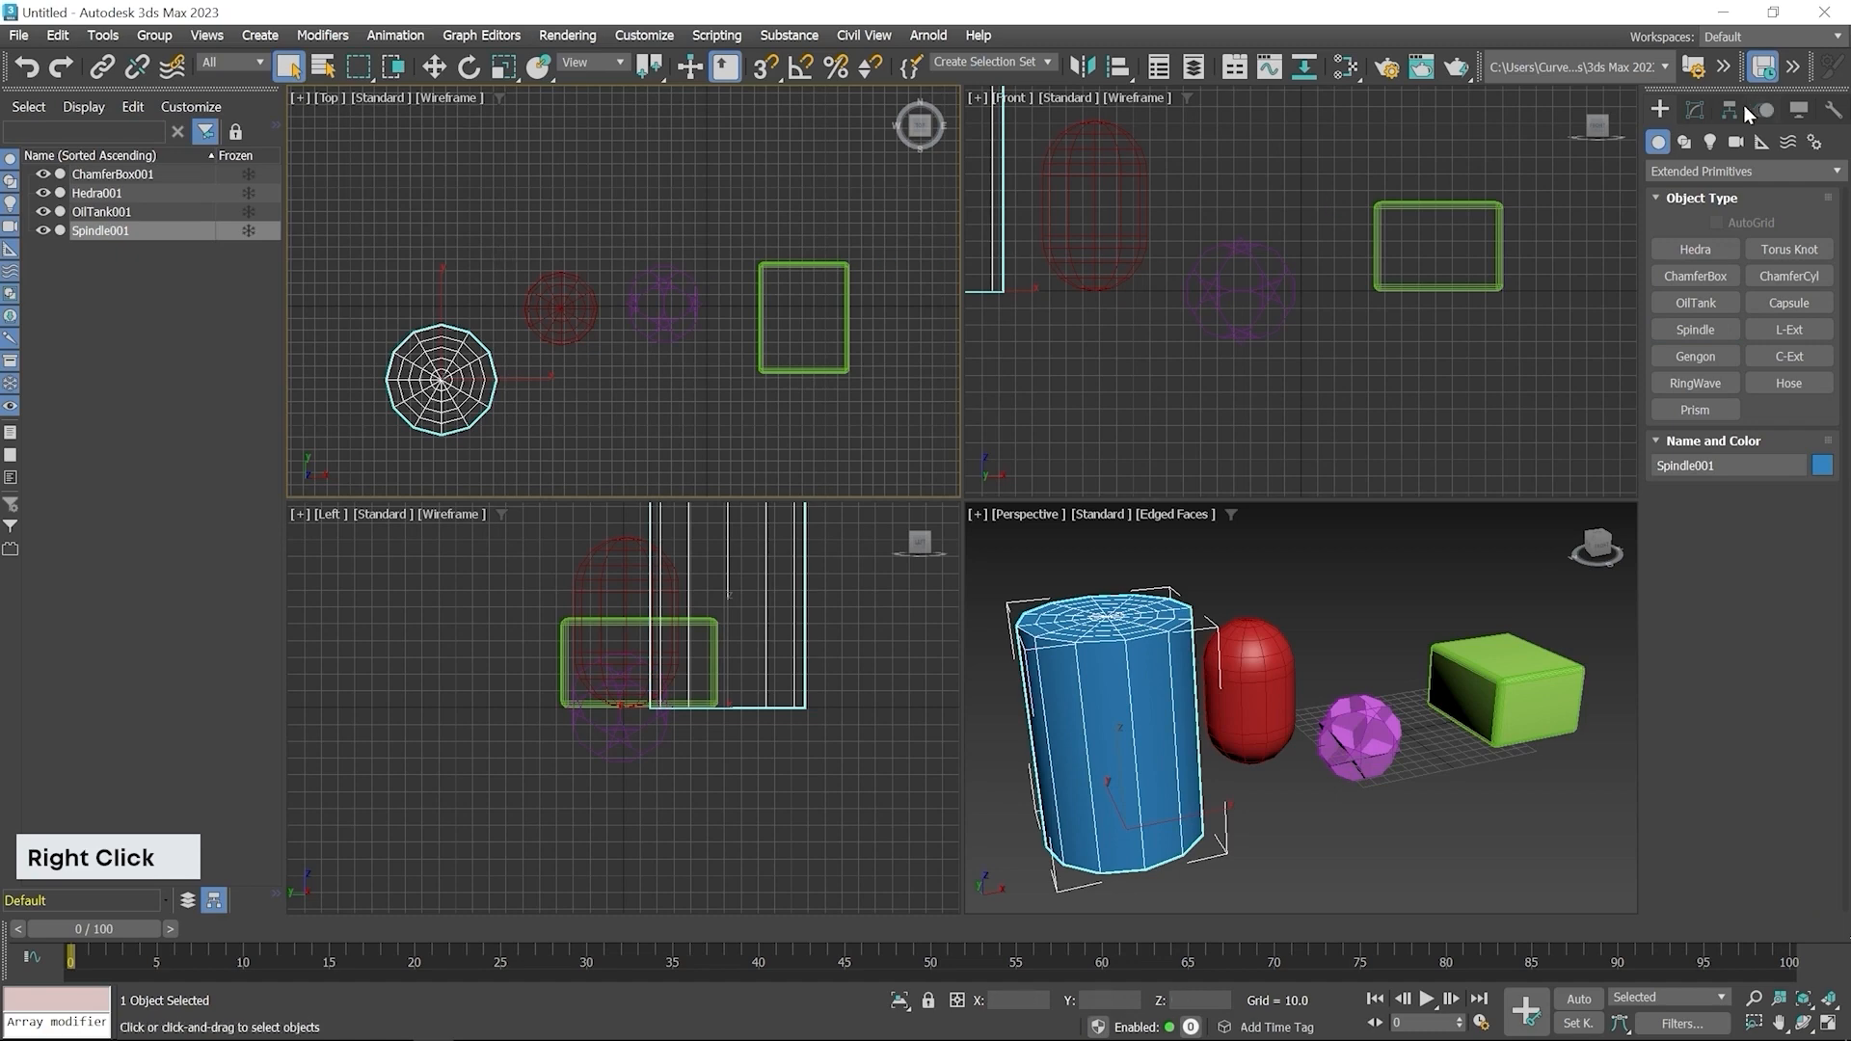
# Set the Spindle's cap height to about 11.6 and its blend to about 6.15
pyautogui.click(1699, 113)
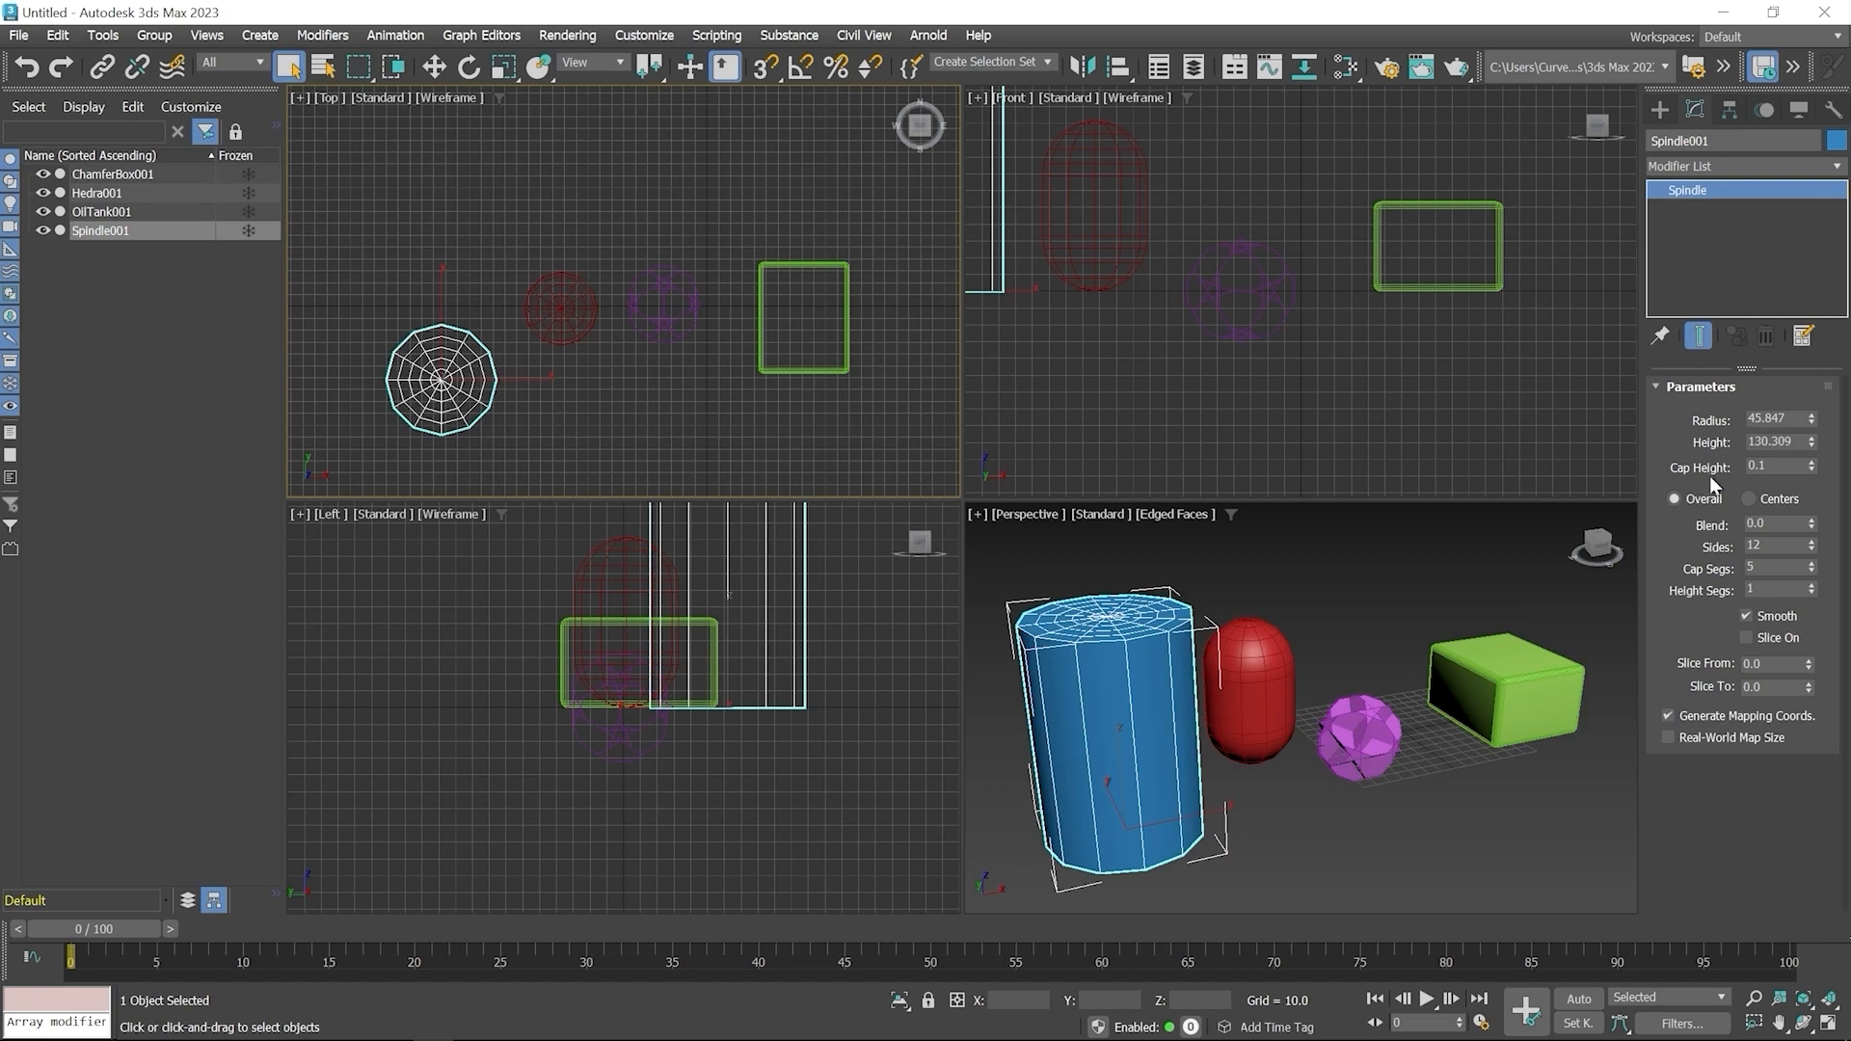
pyautogui.moveTo(1810, 469); pyautogui.dragTo(1644, 849)
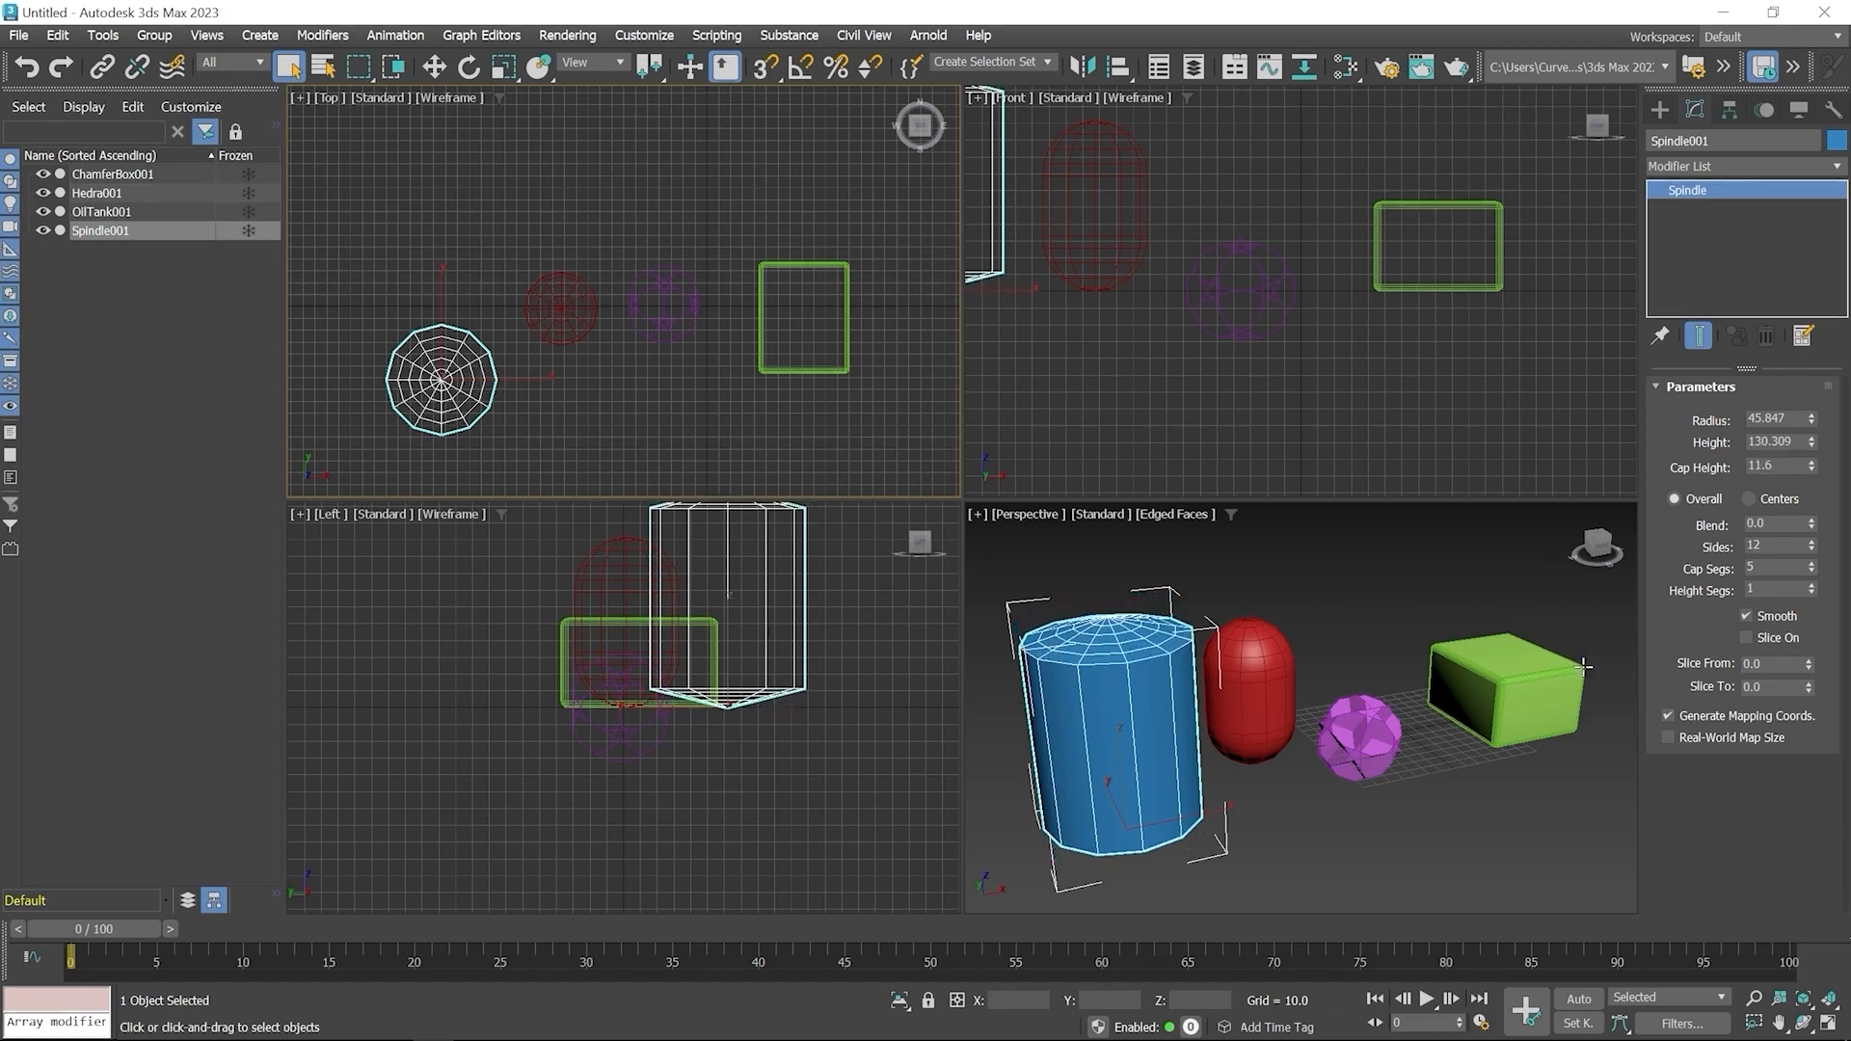
pyautogui.middleClick(1243, 645)
pyautogui.scroll(5, 1244, 646)
pyautogui.moveTo(1243, 646); pyautogui.dragTo(1183, 706, button='middle')
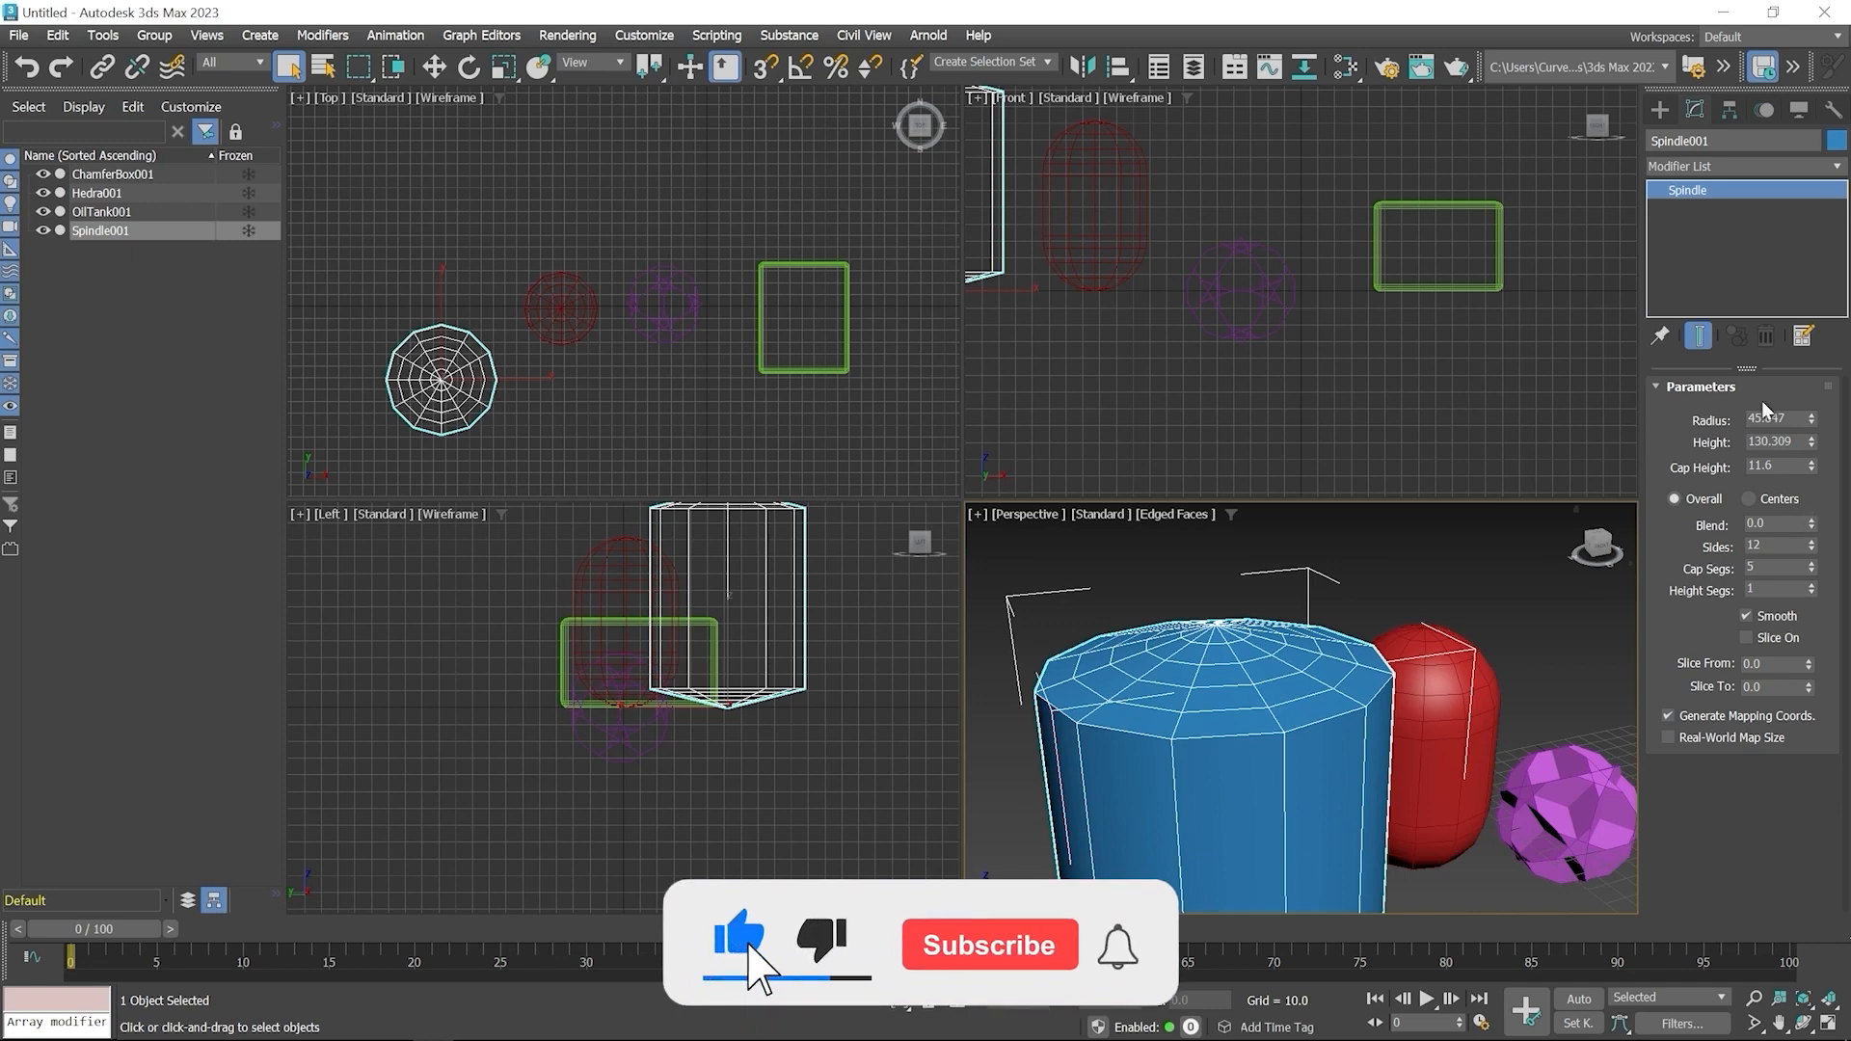
pyautogui.moveTo(1811, 523); pyautogui.dragTo(1698, 91)
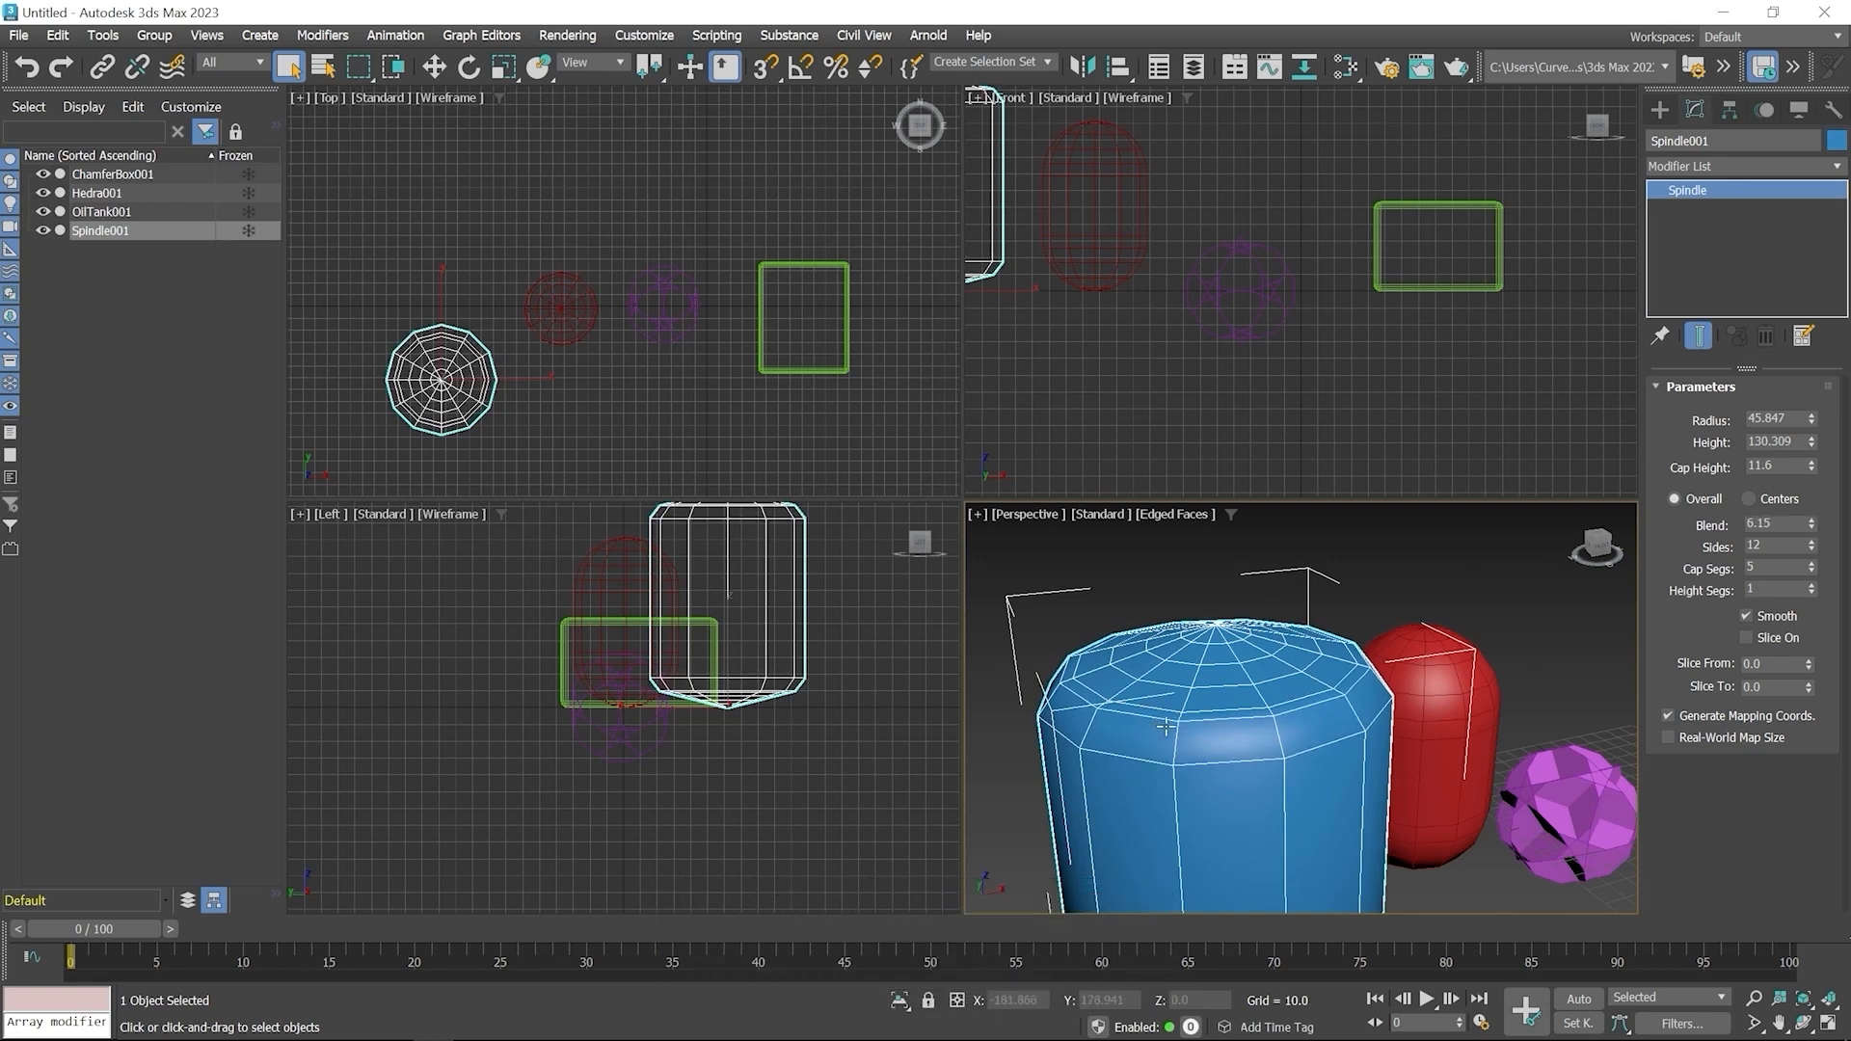
# Set the Spindle's cap segments to 6 and height segments to 3
pyautogui.click(1812, 565)
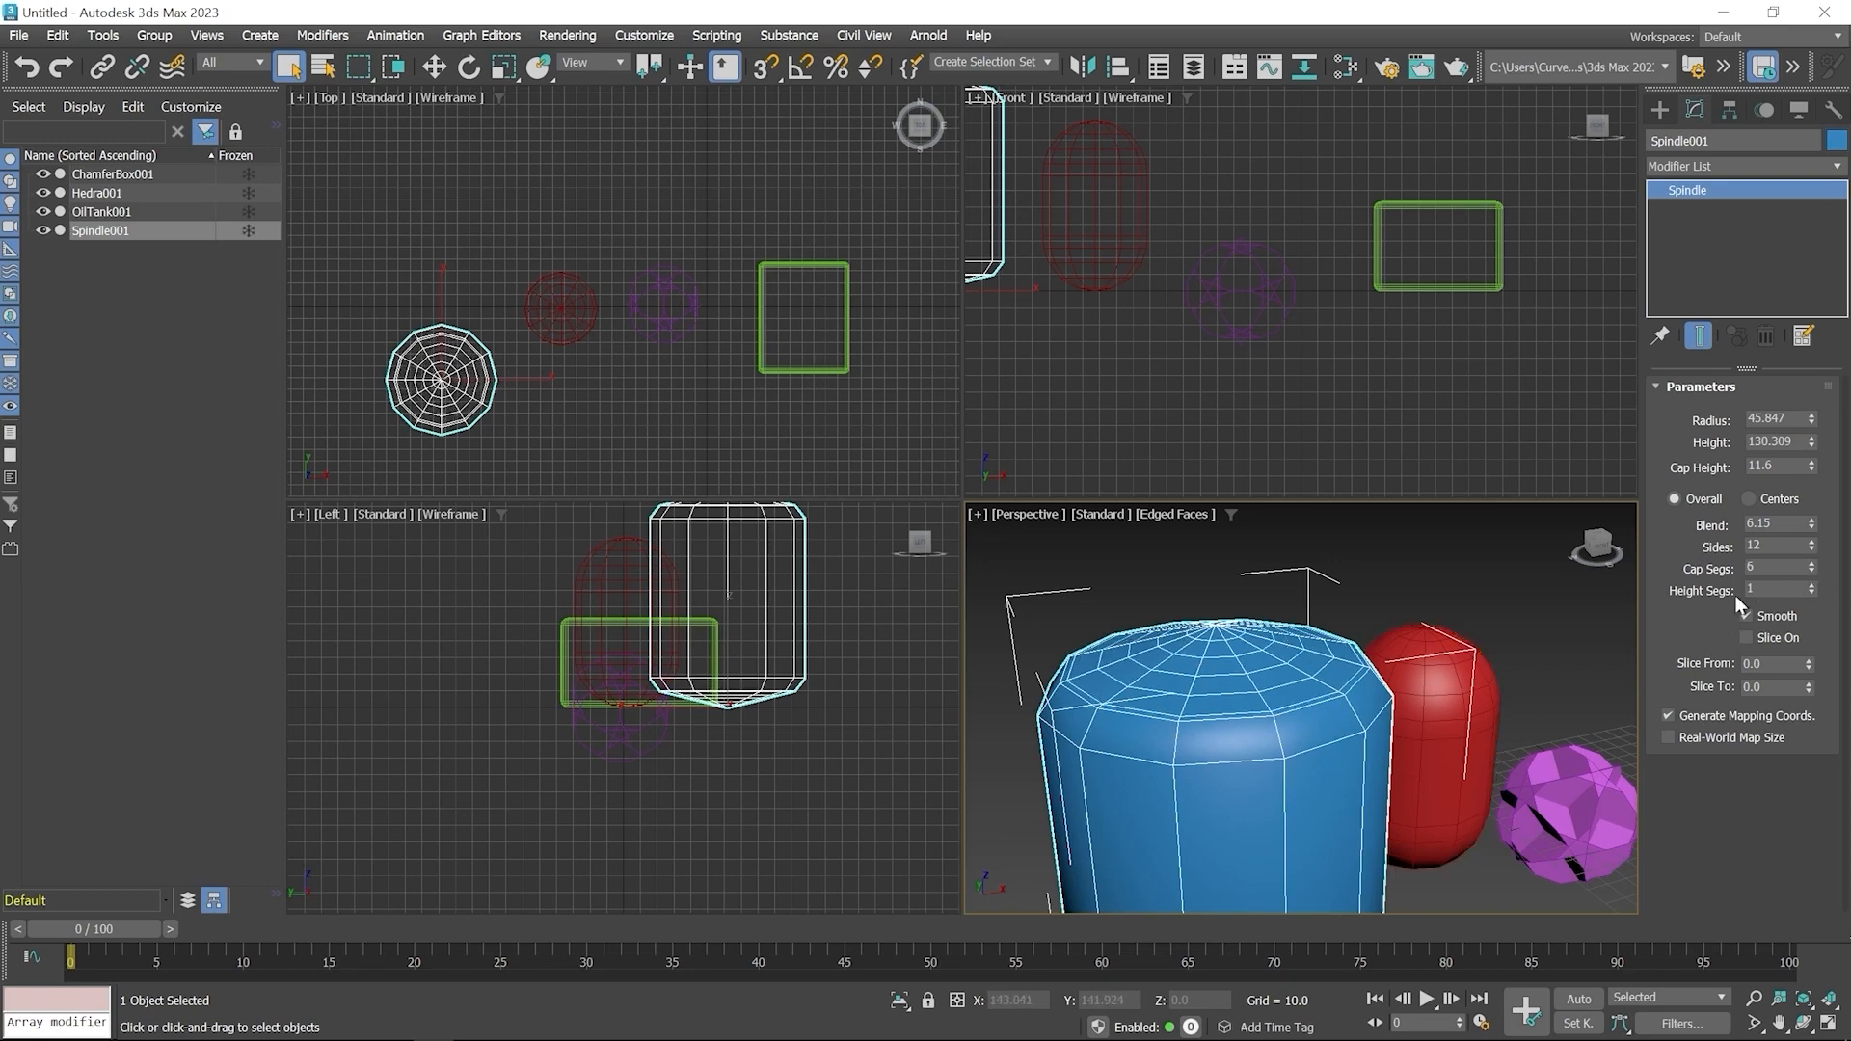
pyautogui.doubleClick(1812, 585)
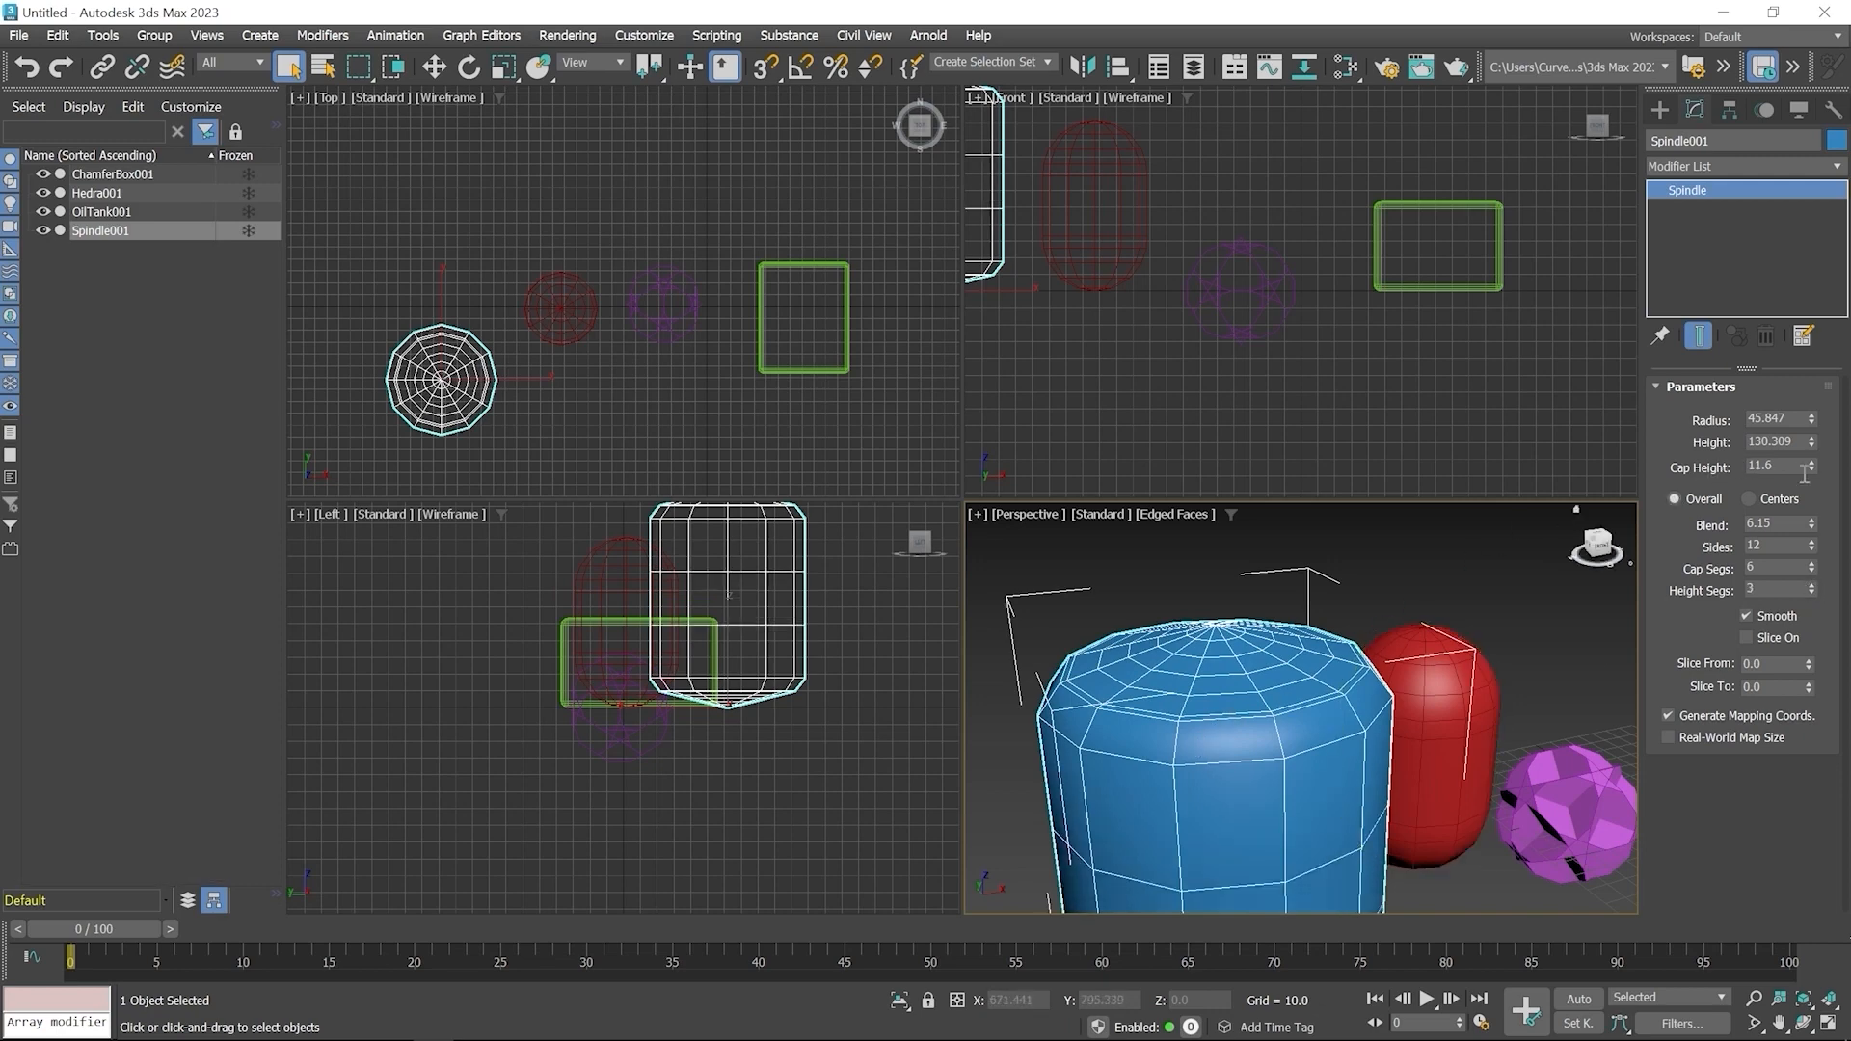
# Raise the Spindle's cap height to about 24.5 and increase its number of sides
pyautogui.moveTo(1812, 470); pyautogui.dragTo(1778, 388)
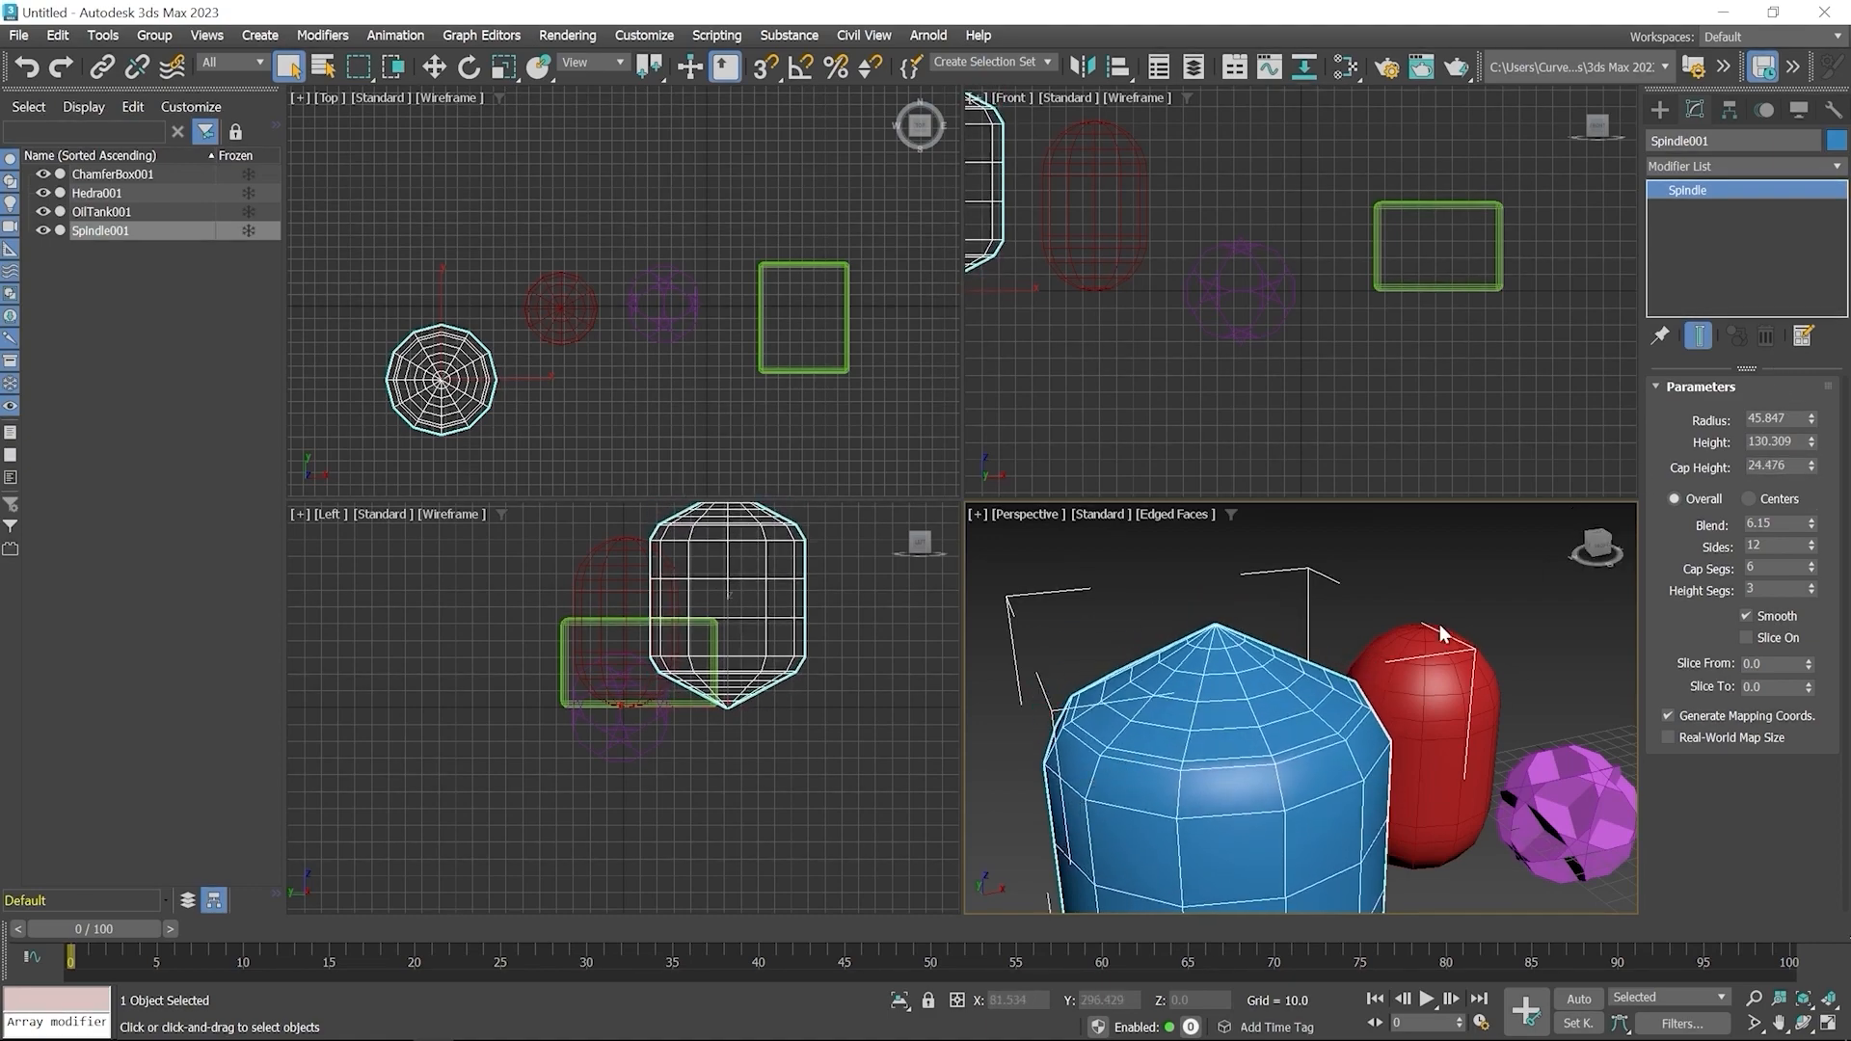
pyautogui.click(1812, 543)
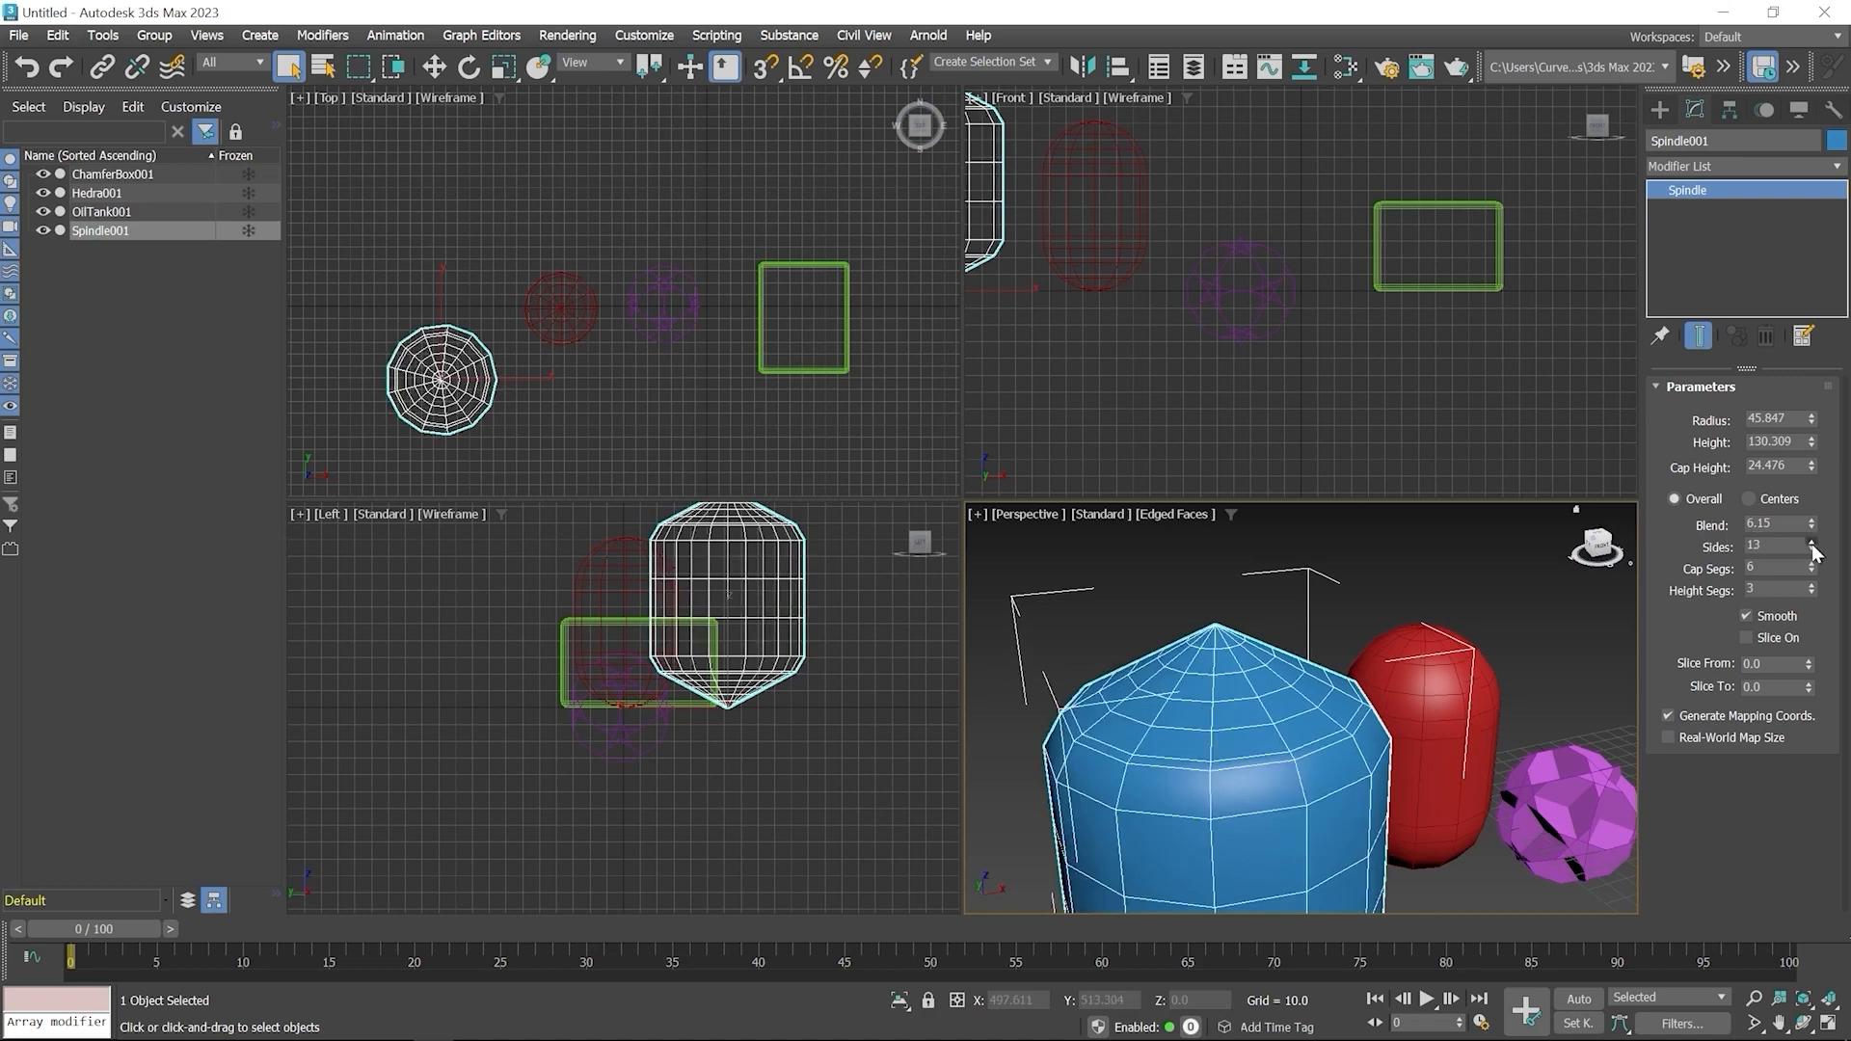
pyautogui.doubleClick(1812, 543)
pyautogui.doubleClick(1812, 543)
pyautogui.click(1812, 544)
pyautogui.doubleClick(1812, 544)
pyautogui.click(1812, 543)
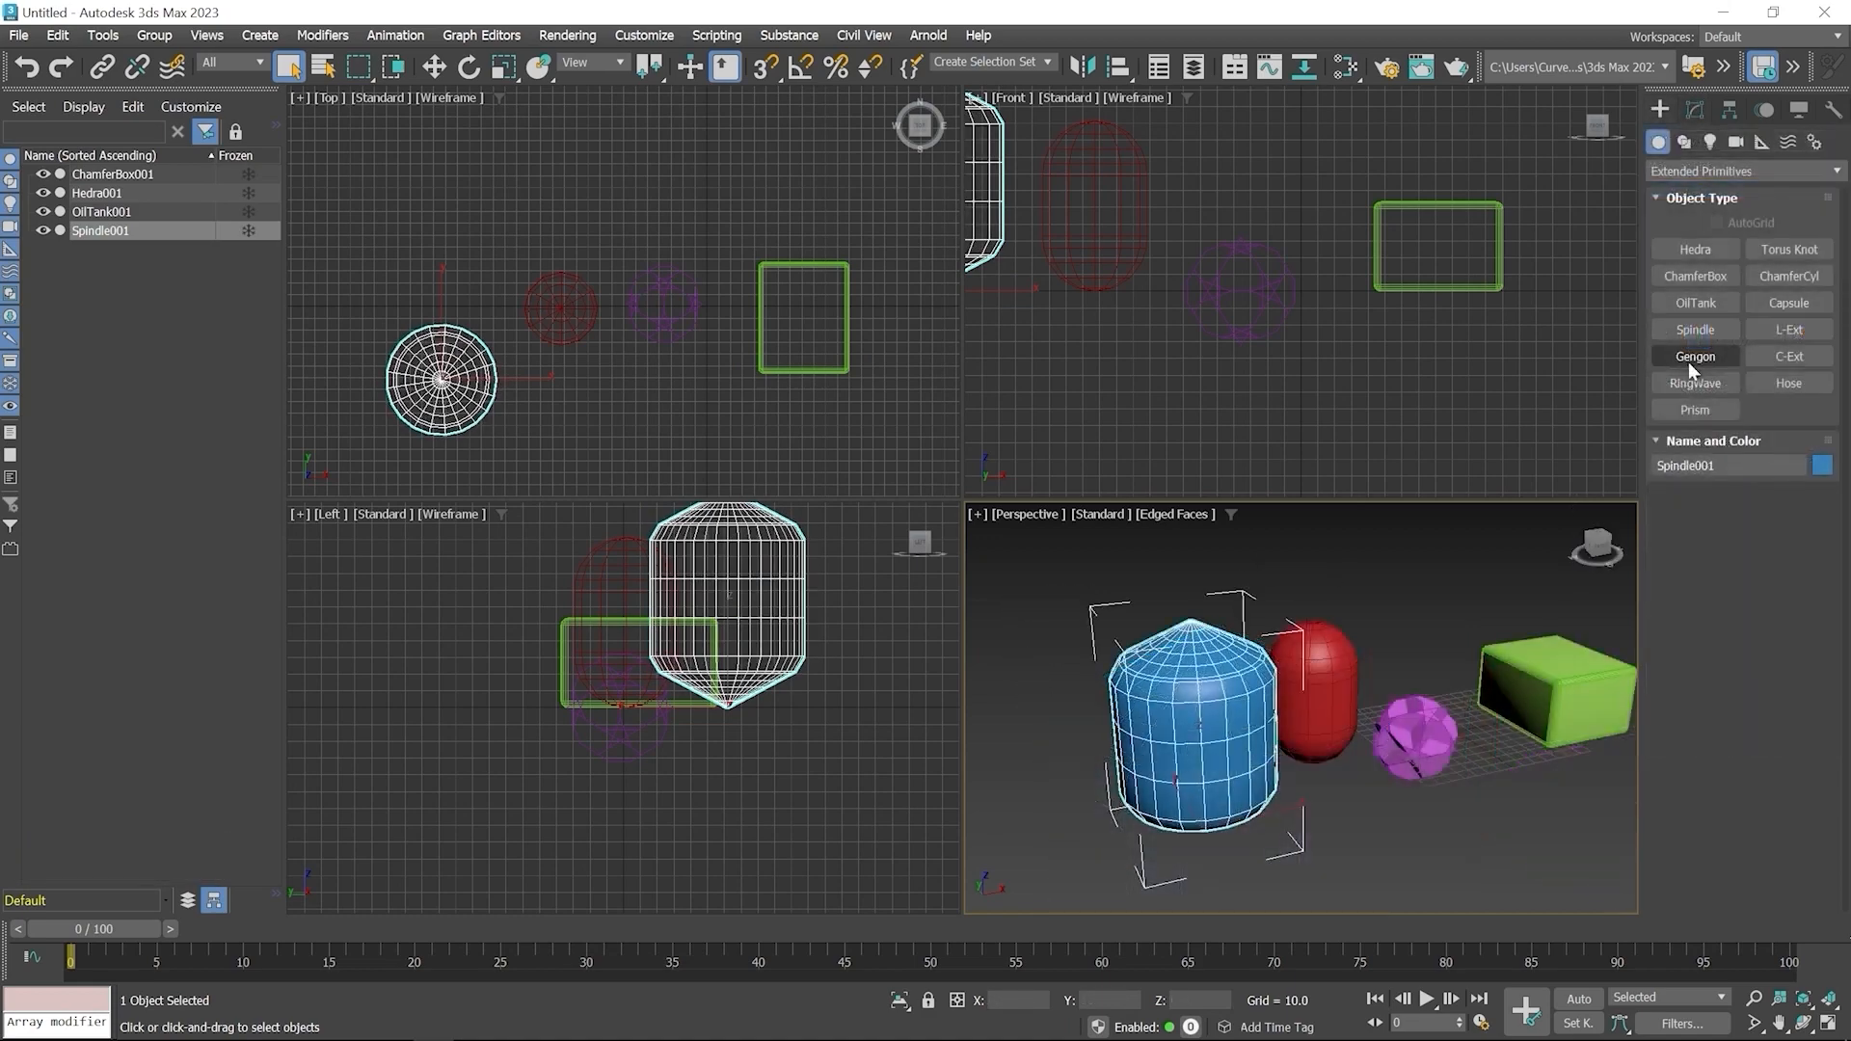
# Create a 5-sided Gengon below the Hedra in the Top viewport, radius about 38, height about 158, fillet about 8.5
pyautogui.click(1697, 357)
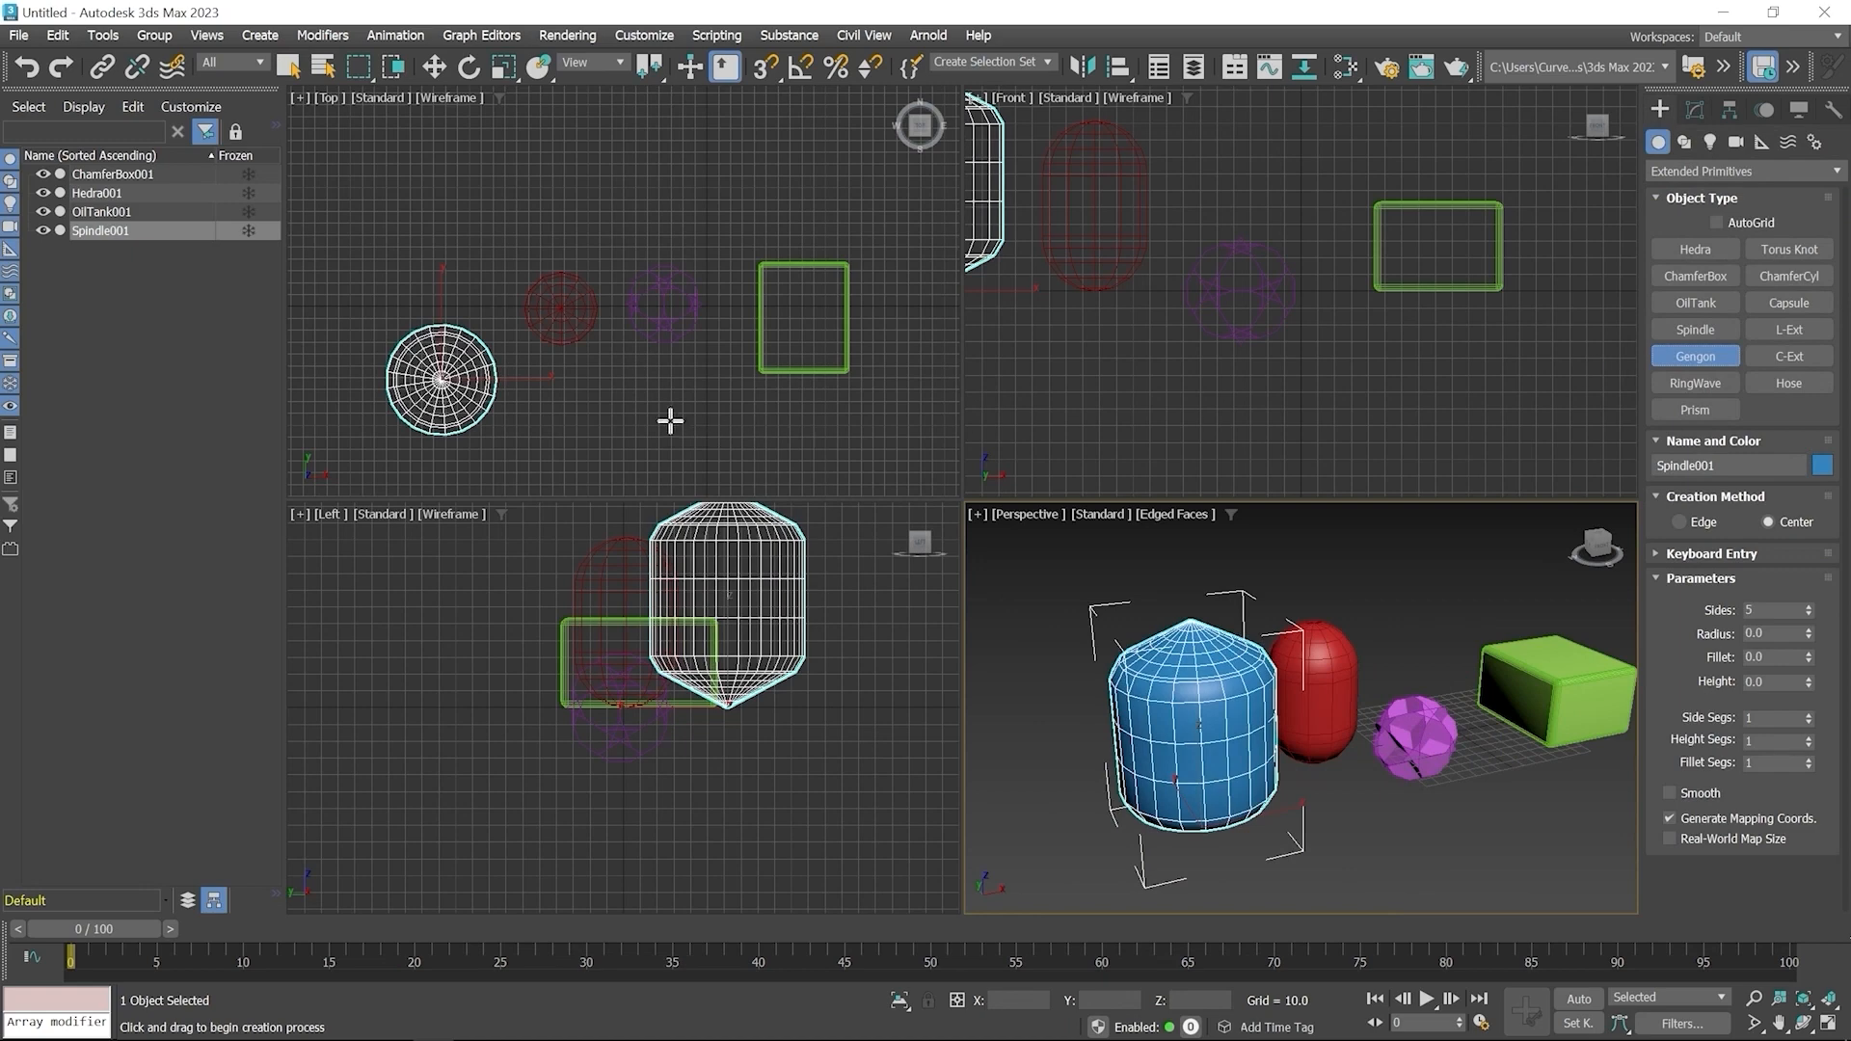
pyautogui.moveTo(645, 396); pyautogui.dragTo(682, 418)
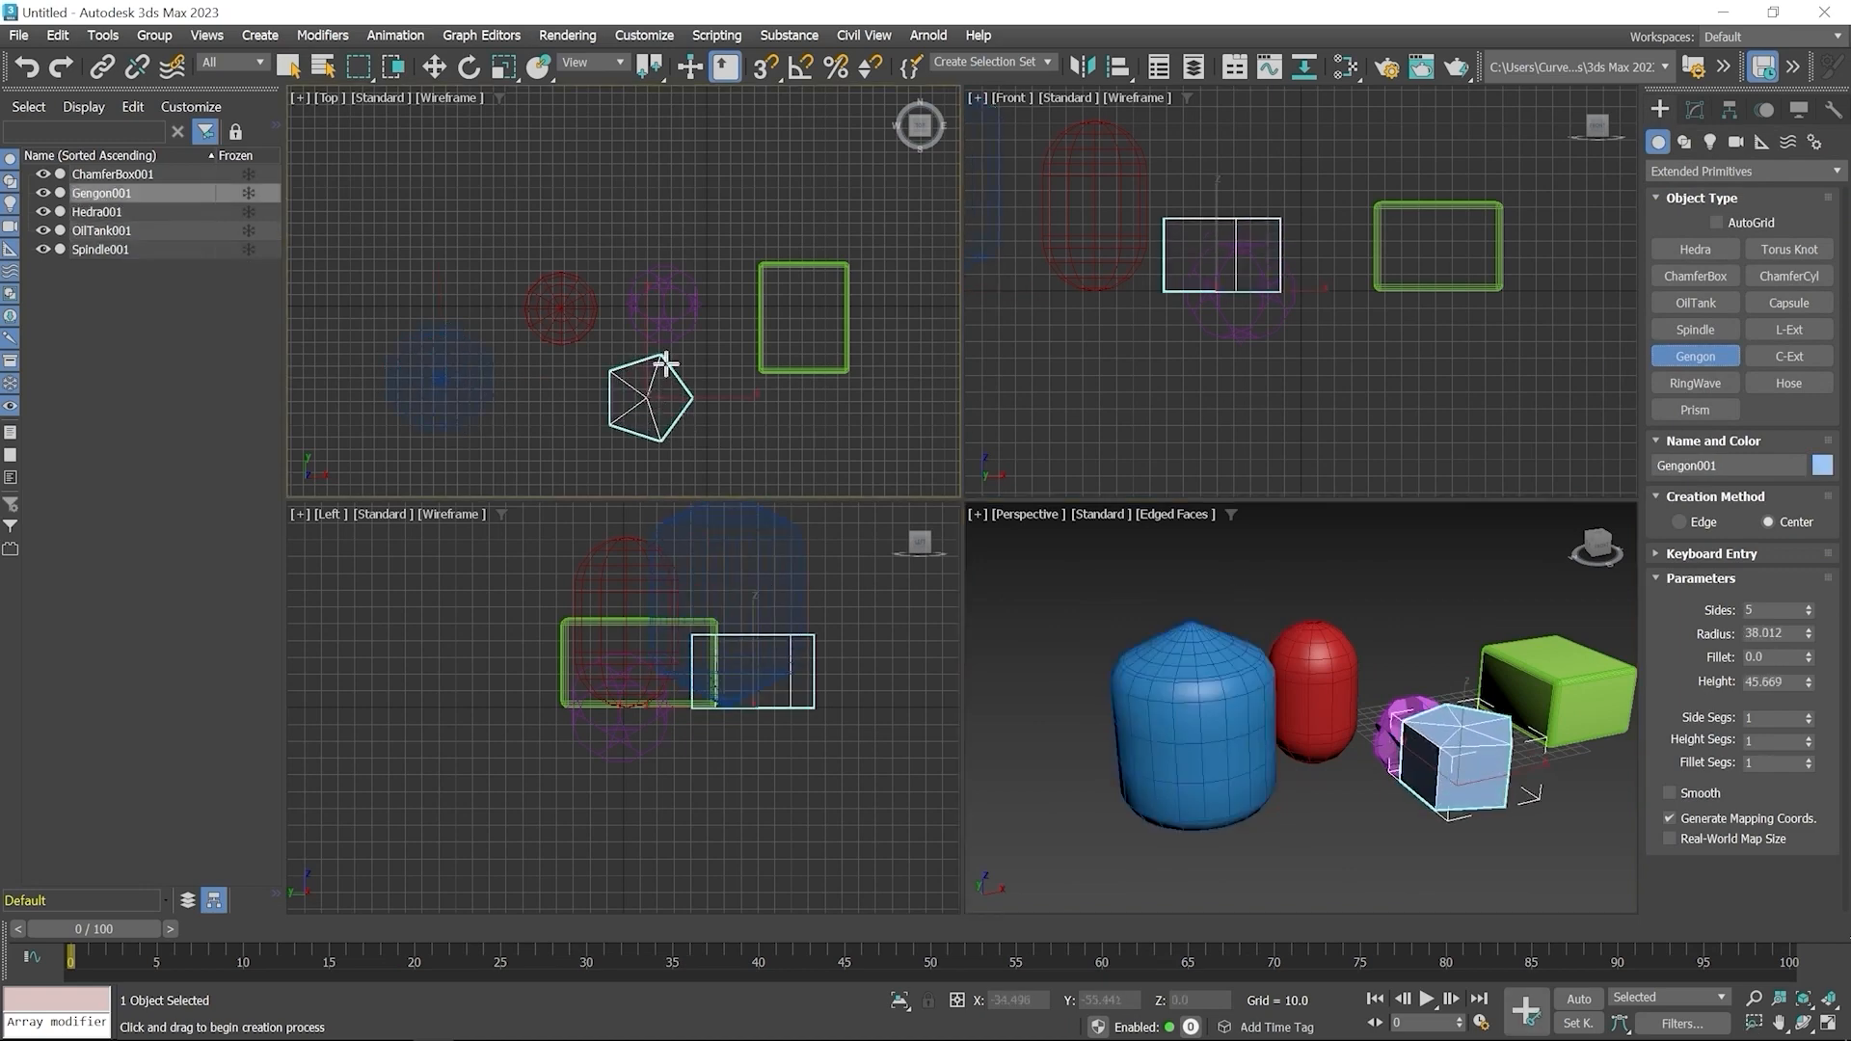
pyautogui.click(657, 236)
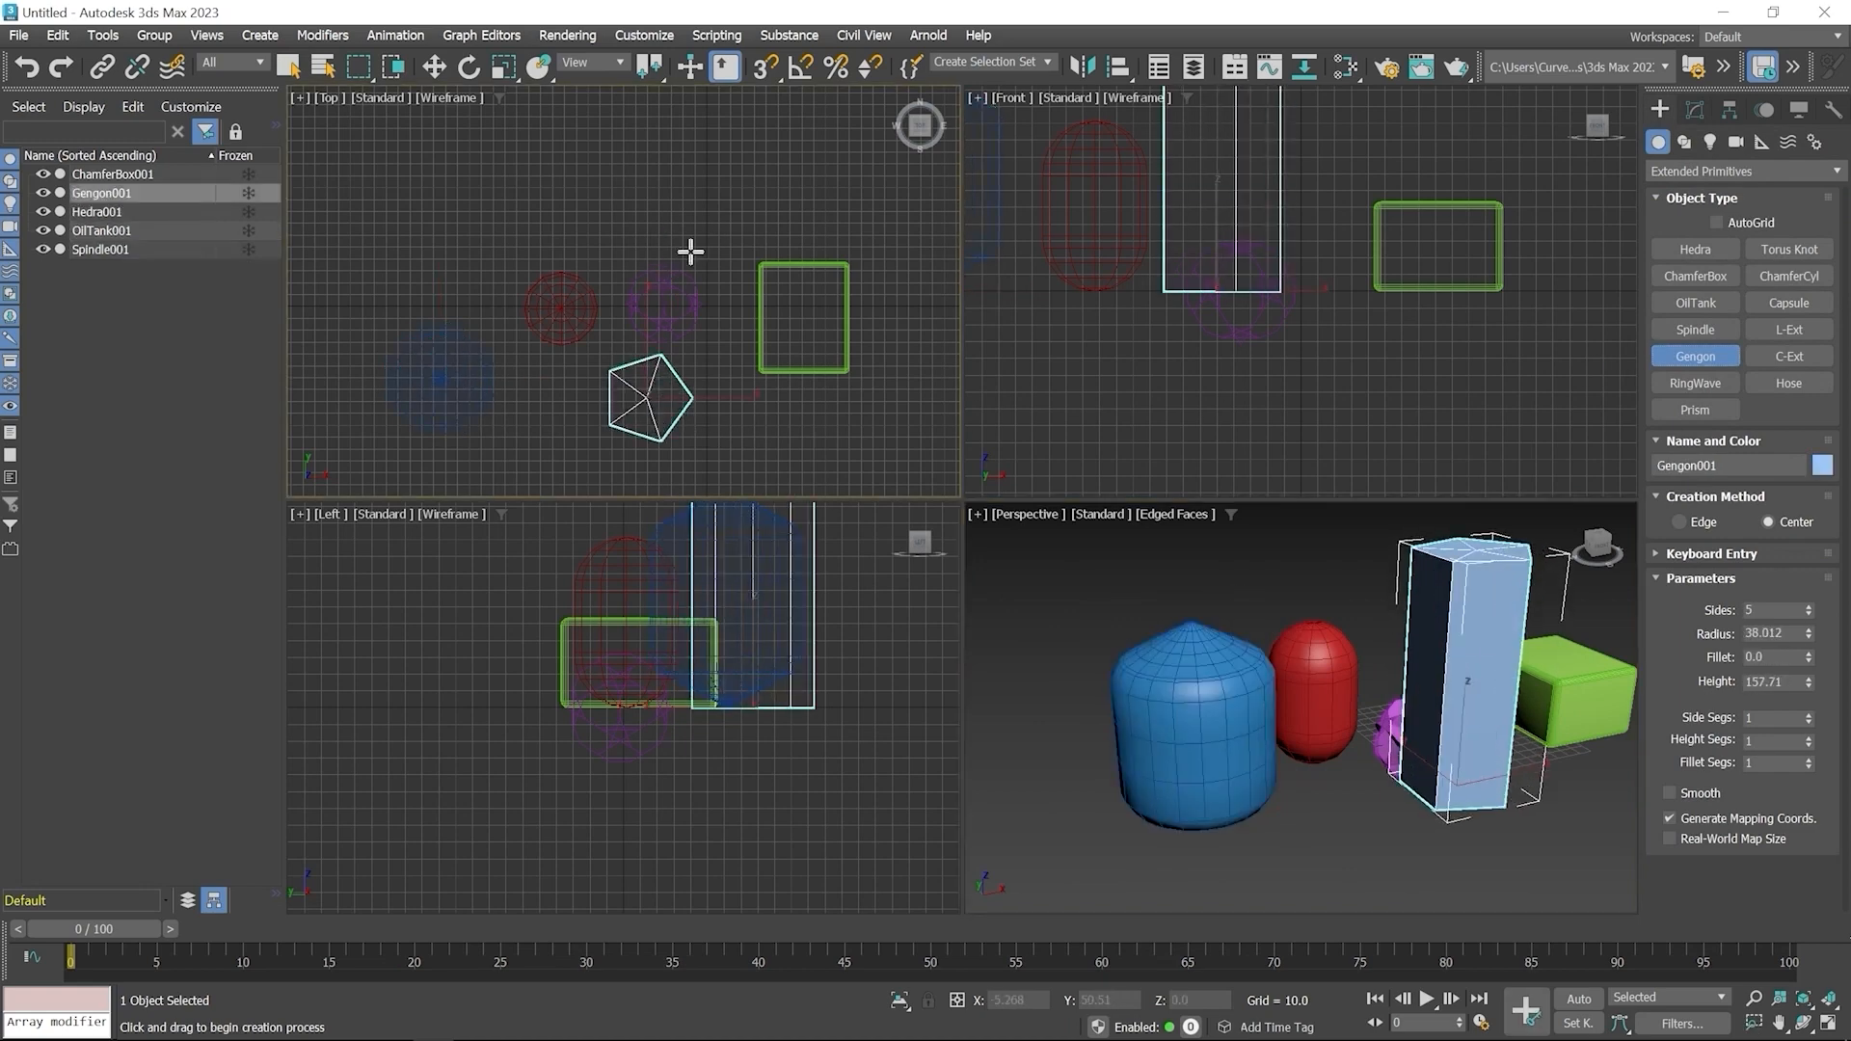
pyautogui.click(711, 227)
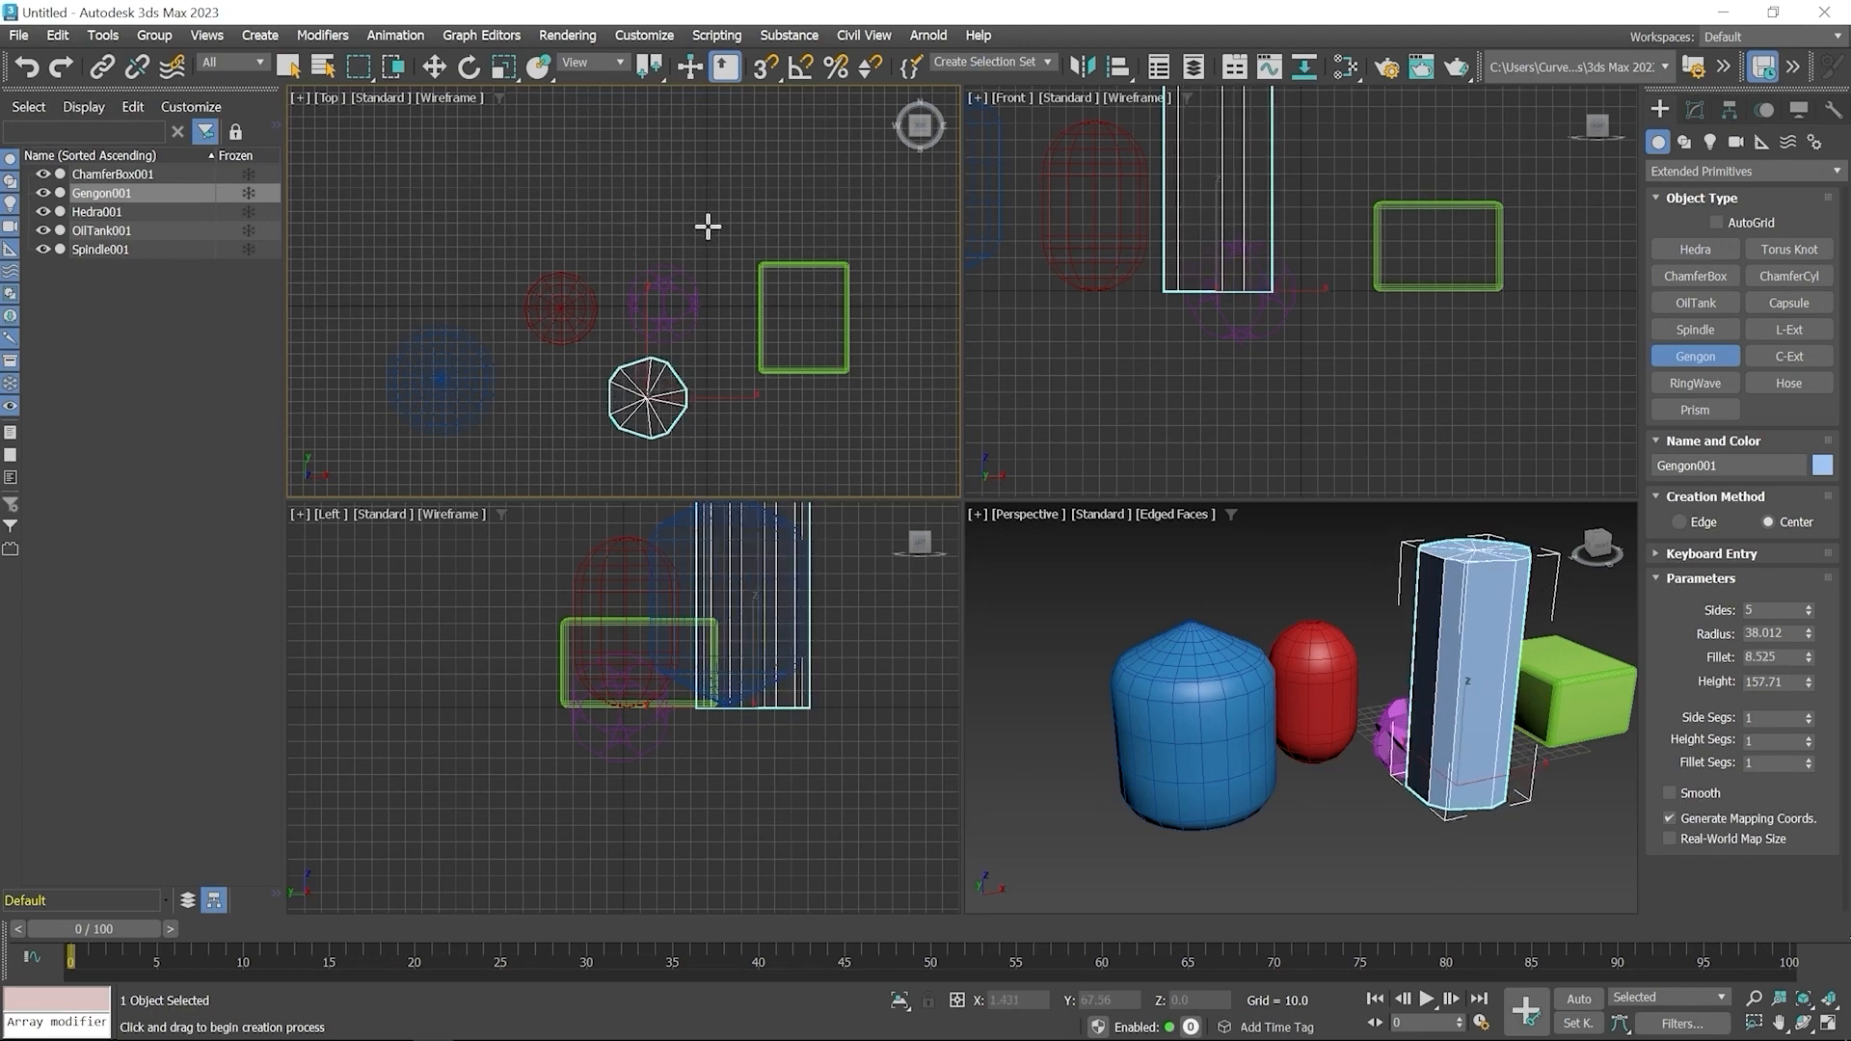
pyautogui.rightClick(710, 206)
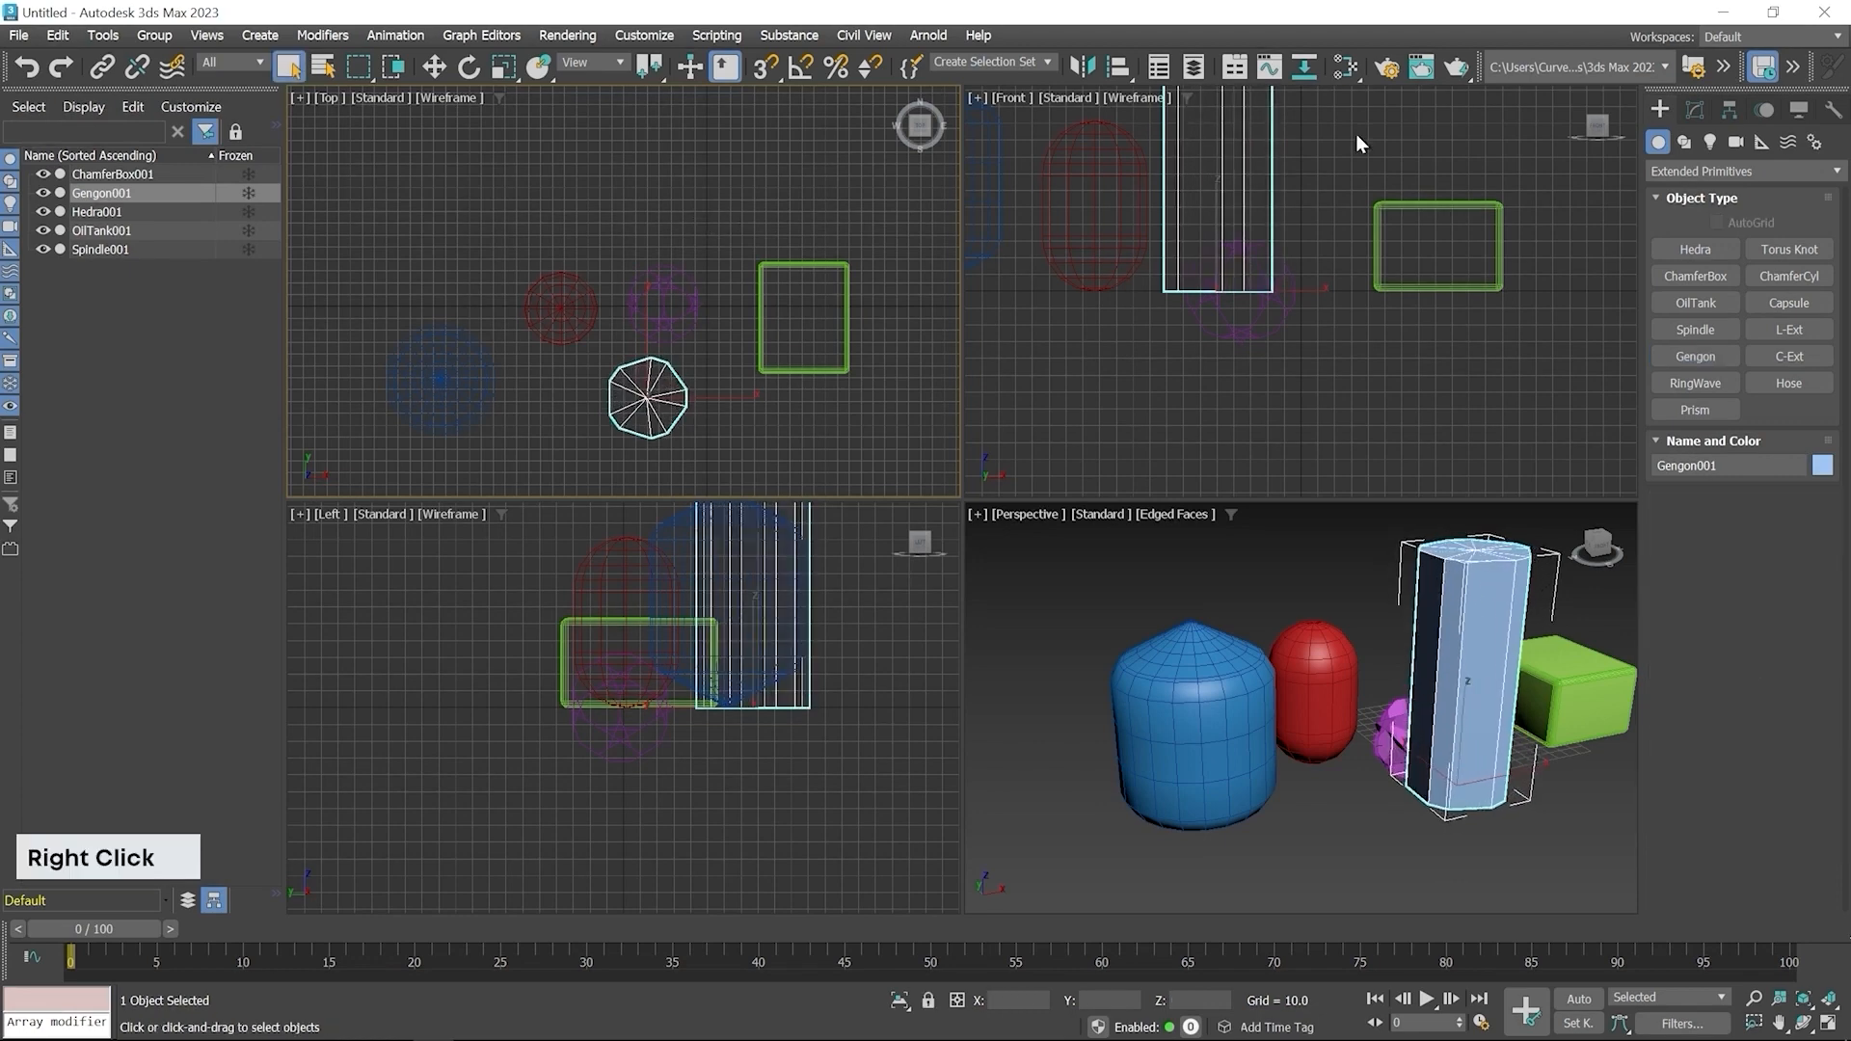
# Create a RingWave left of the OilTank in the Top viewport, radius about 33.6 and ring width about 14.2
pyautogui.click(1695, 110)
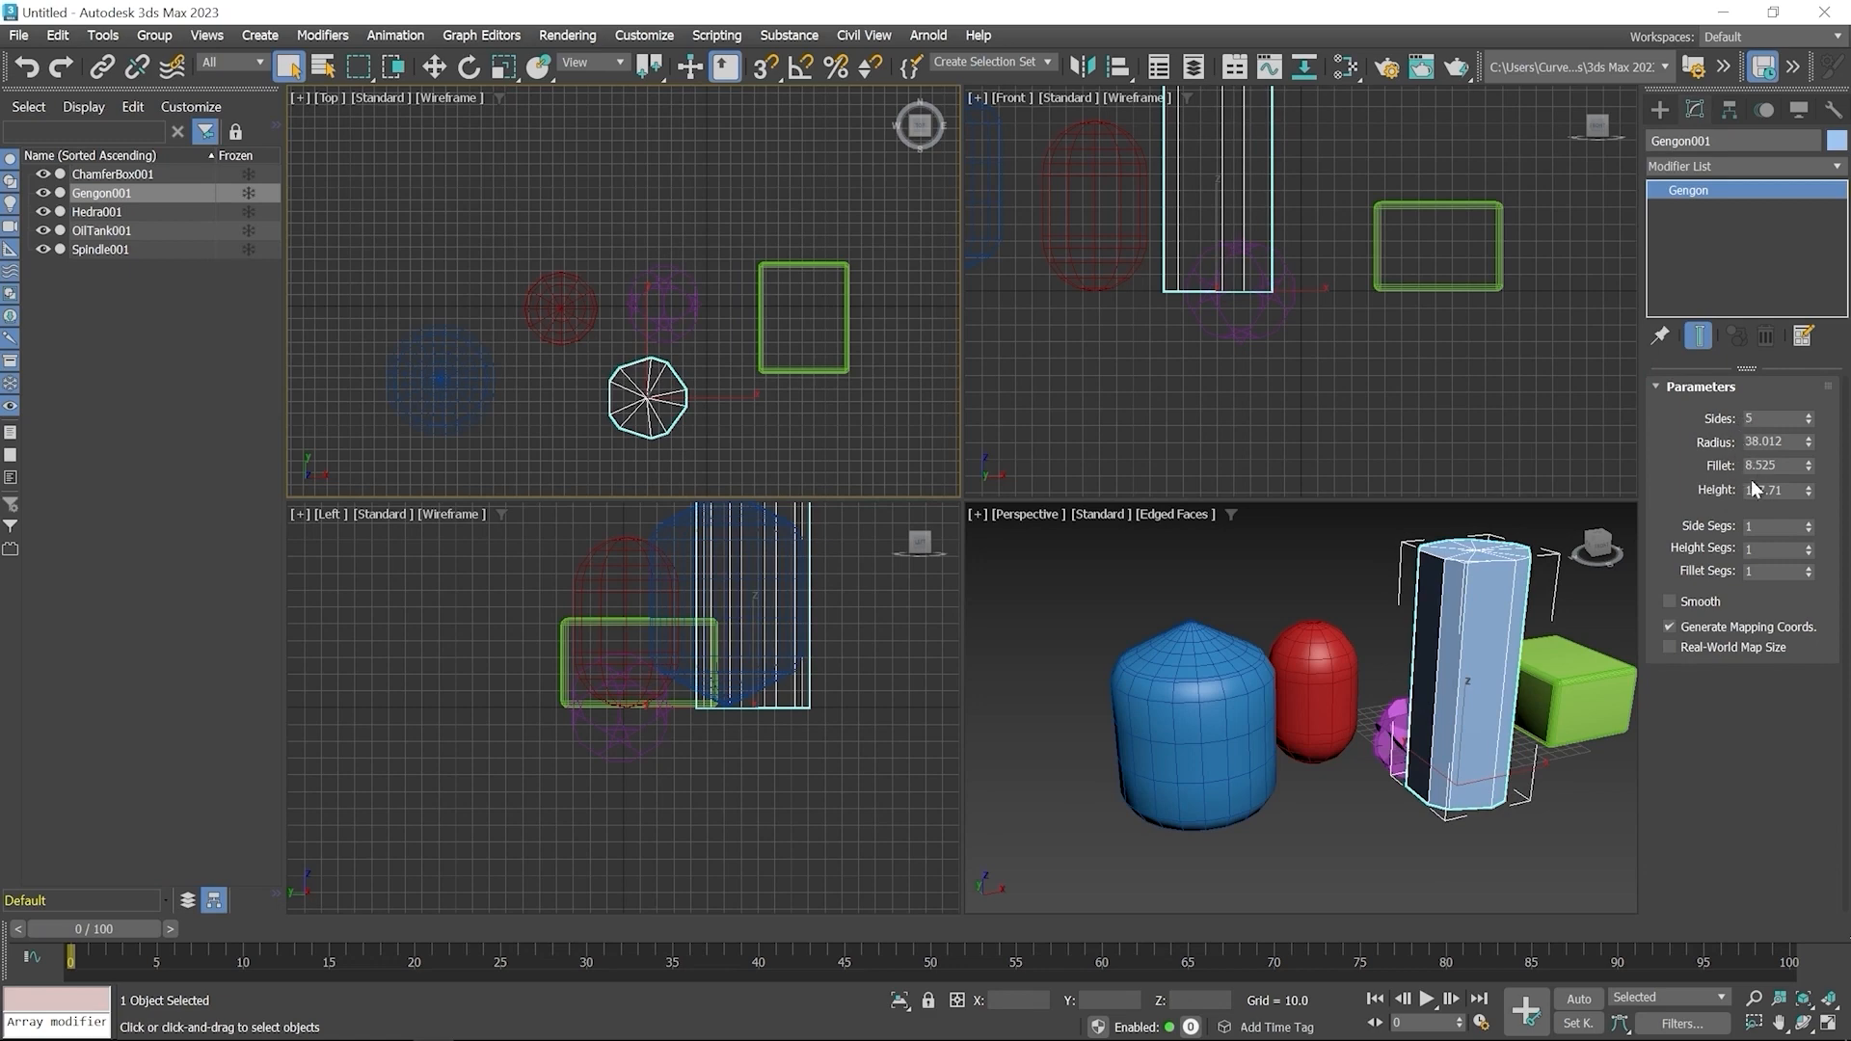
pyautogui.moveTo(1421, 659); pyautogui.dragTo(1365, 738, button='middle')
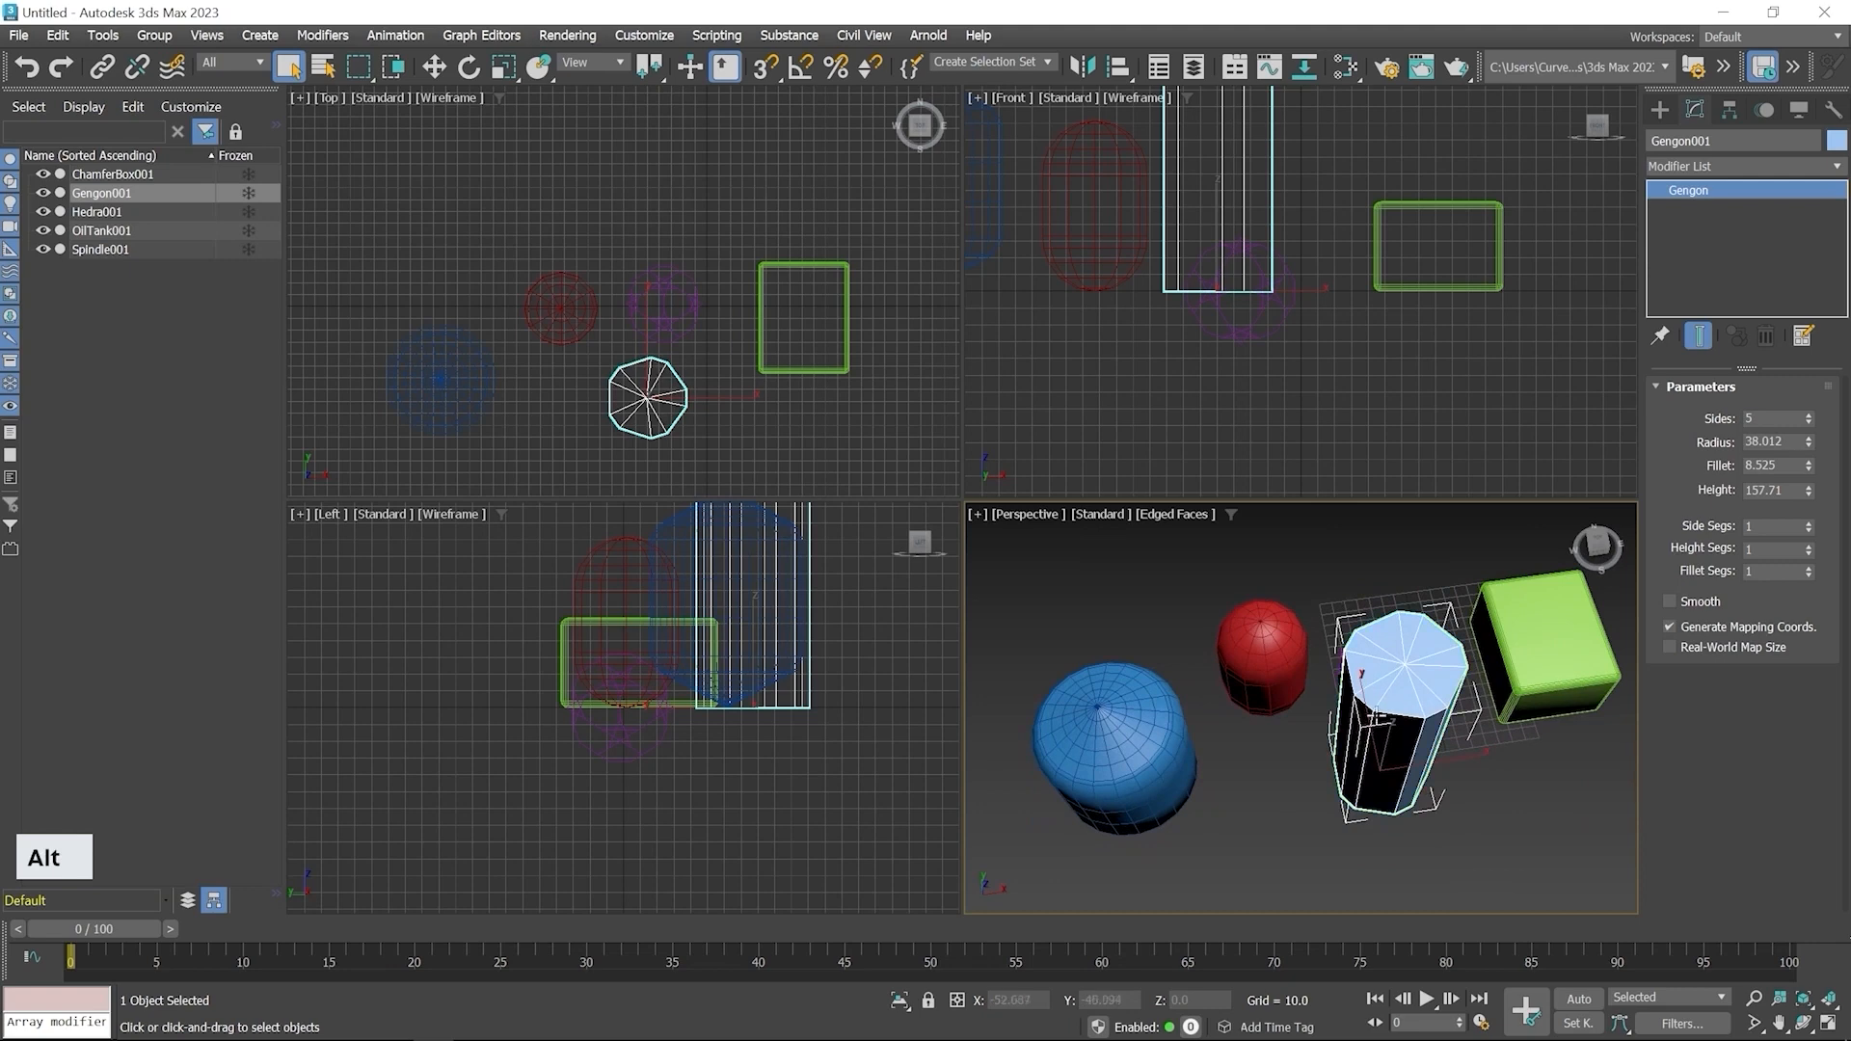
pyautogui.click(1658, 110)
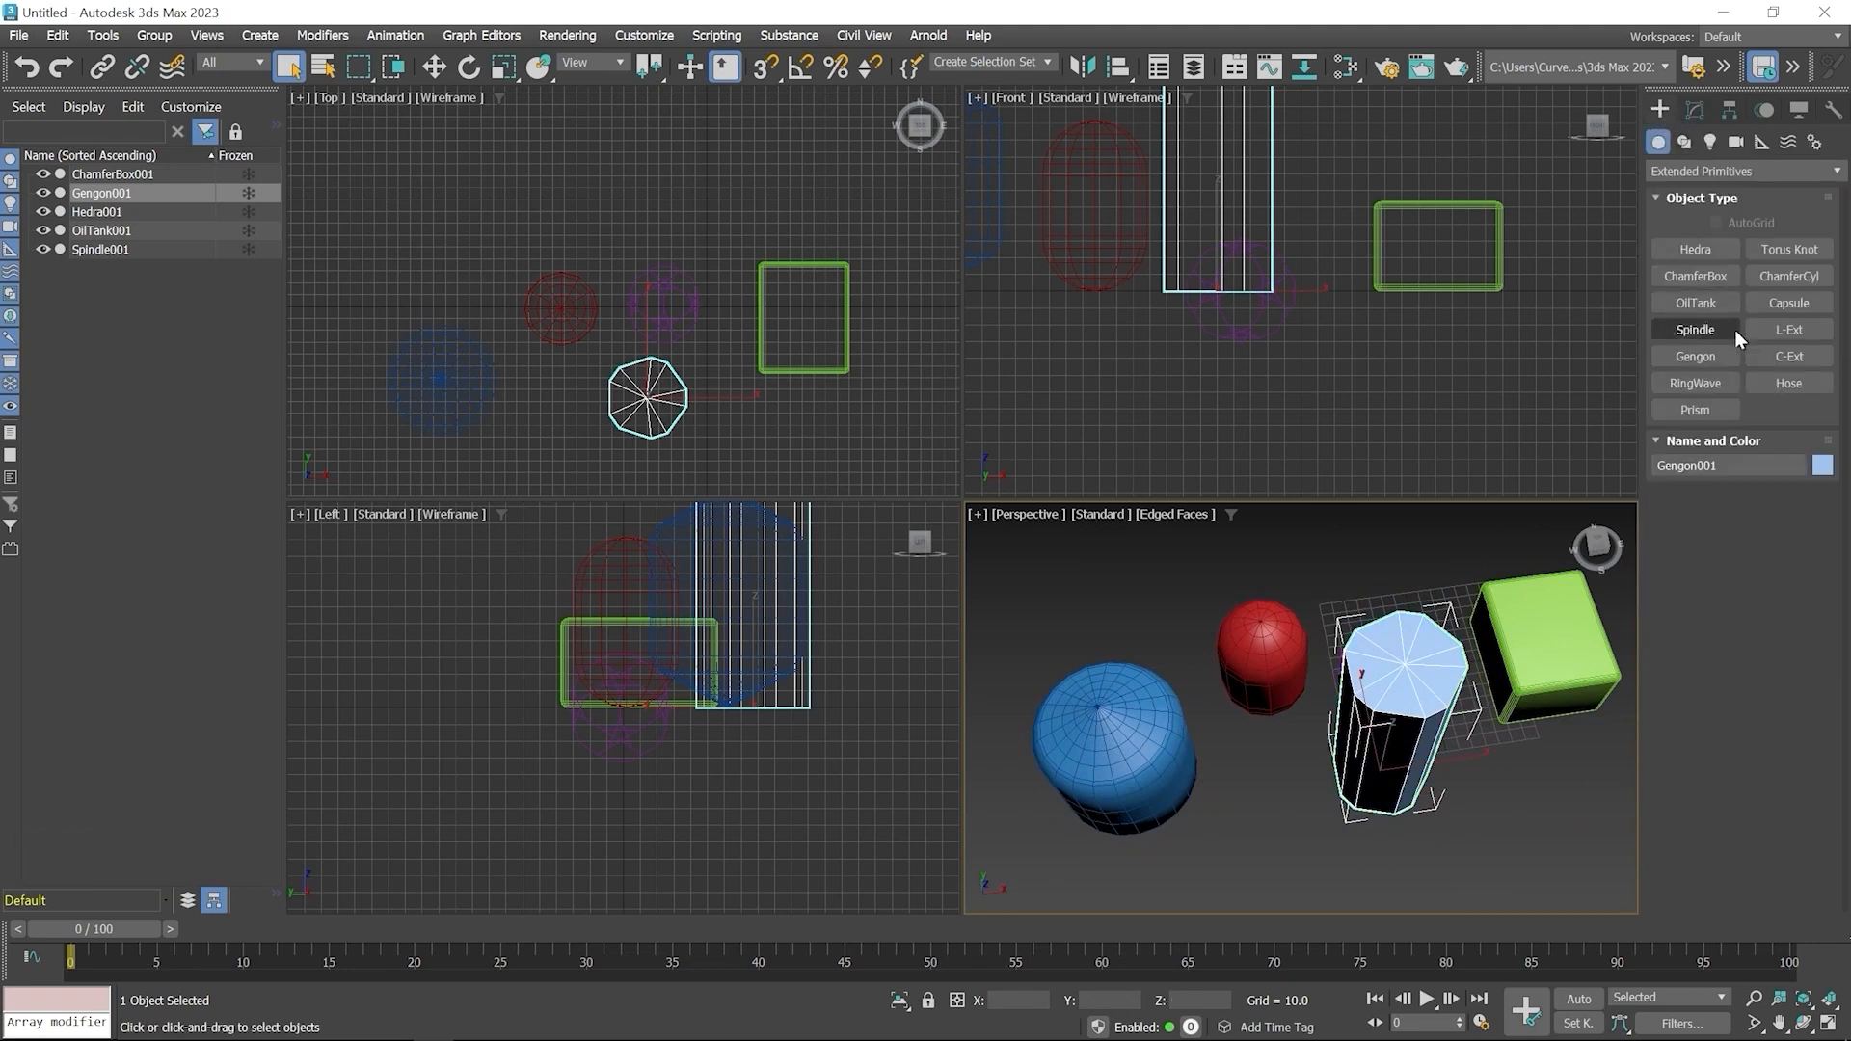
pyautogui.click(1702, 381)
pyautogui.moveTo(443, 247); pyautogui.dragTo(468, 278)
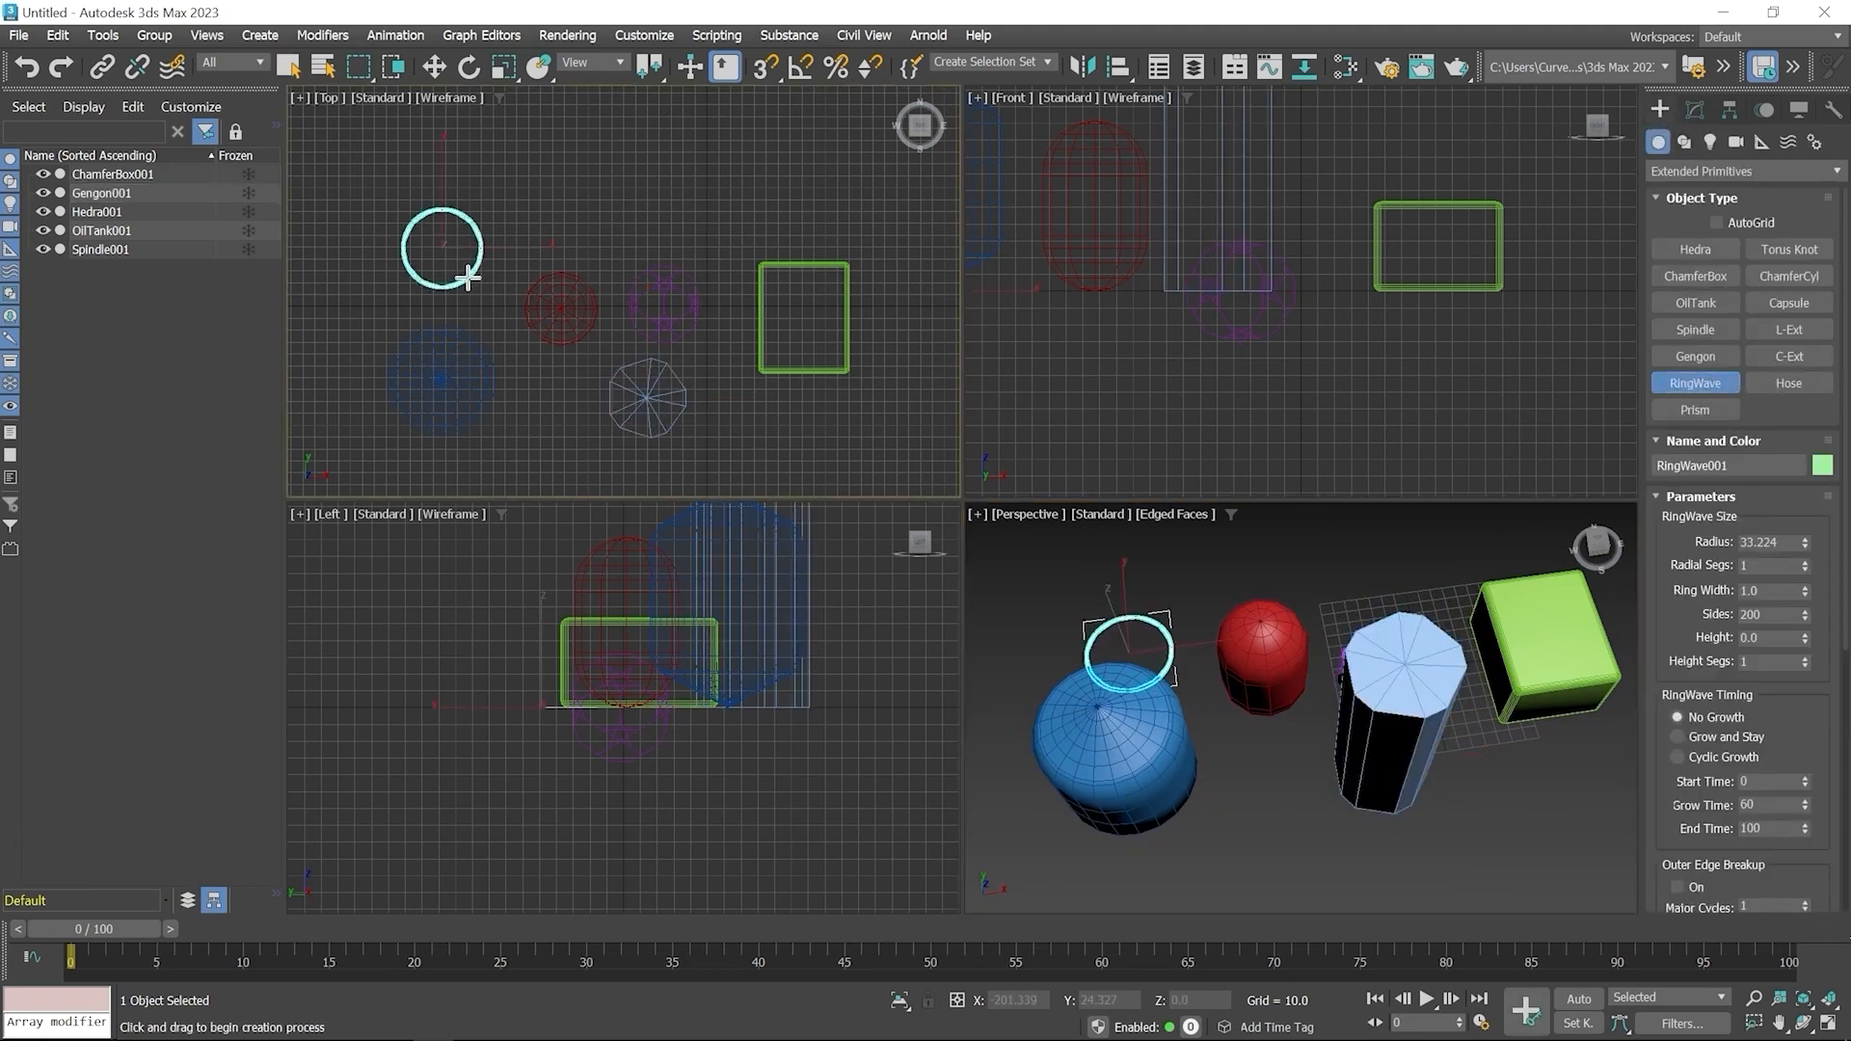
pyautogui.click(460, 255)
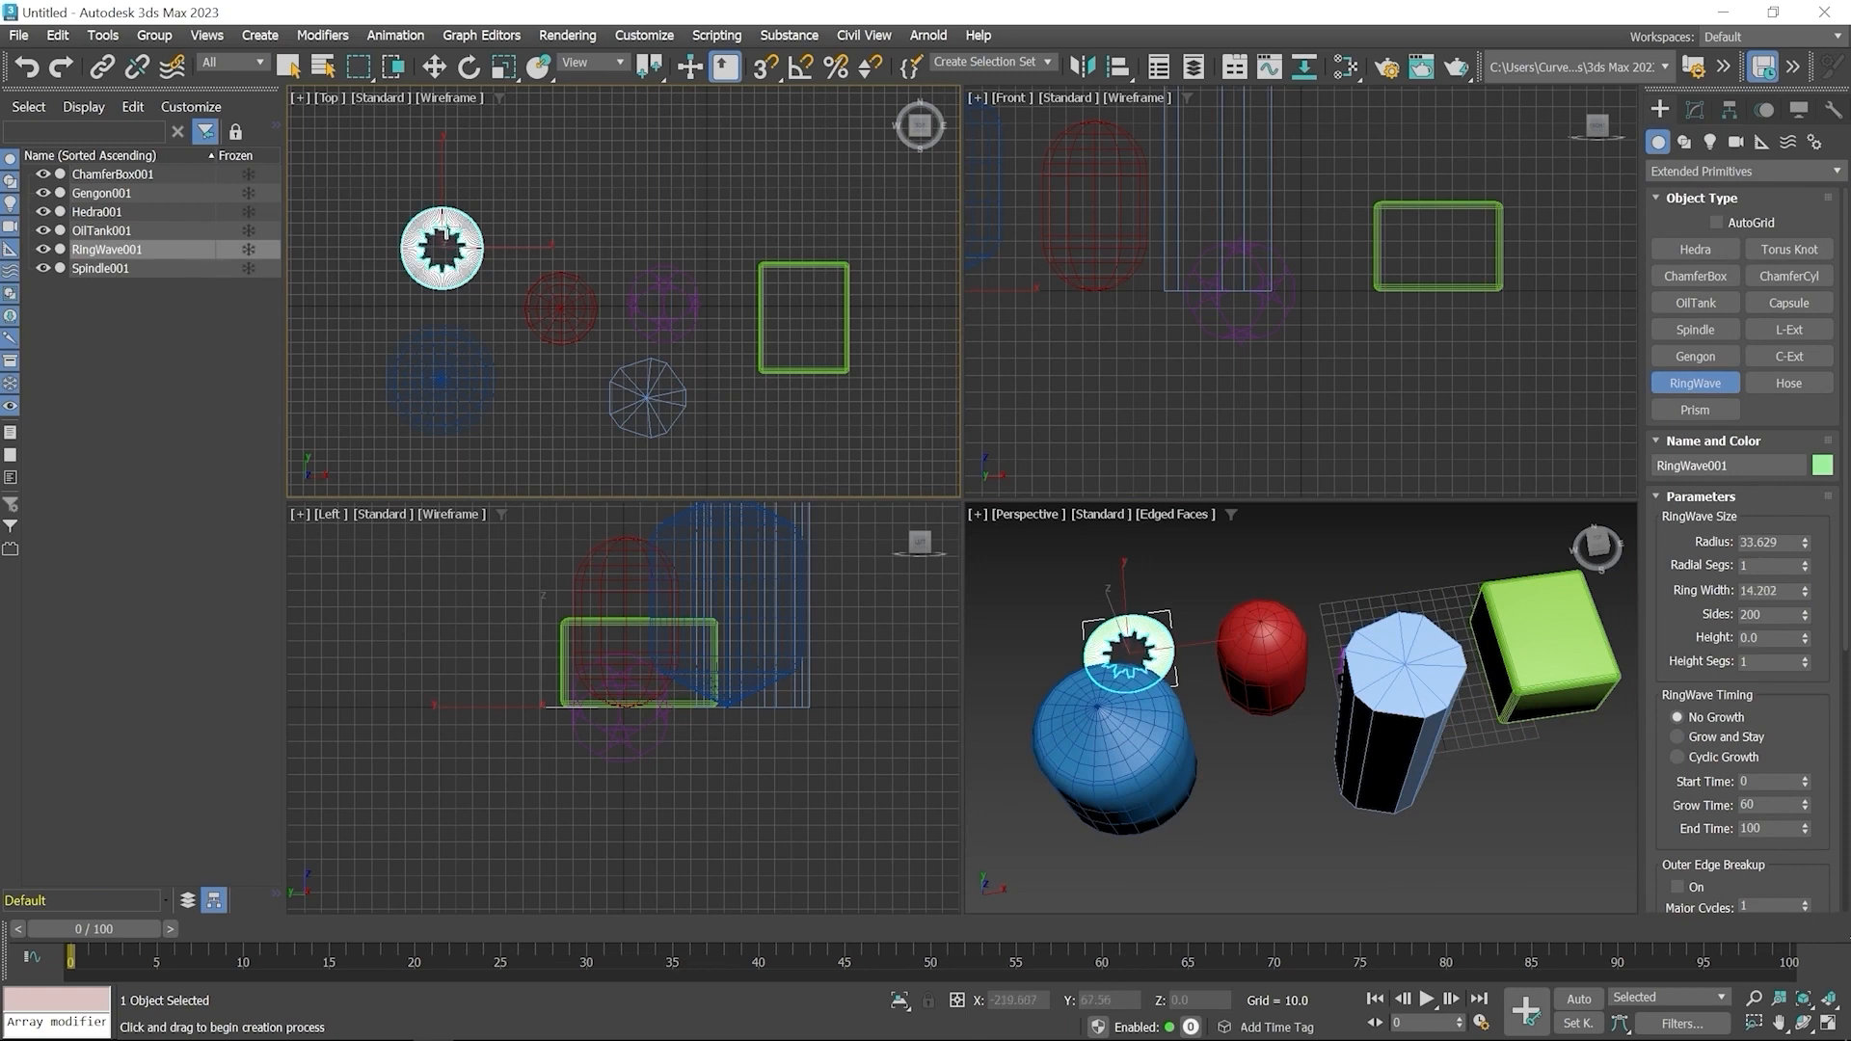
pyautogui.rightClick(470, 149)
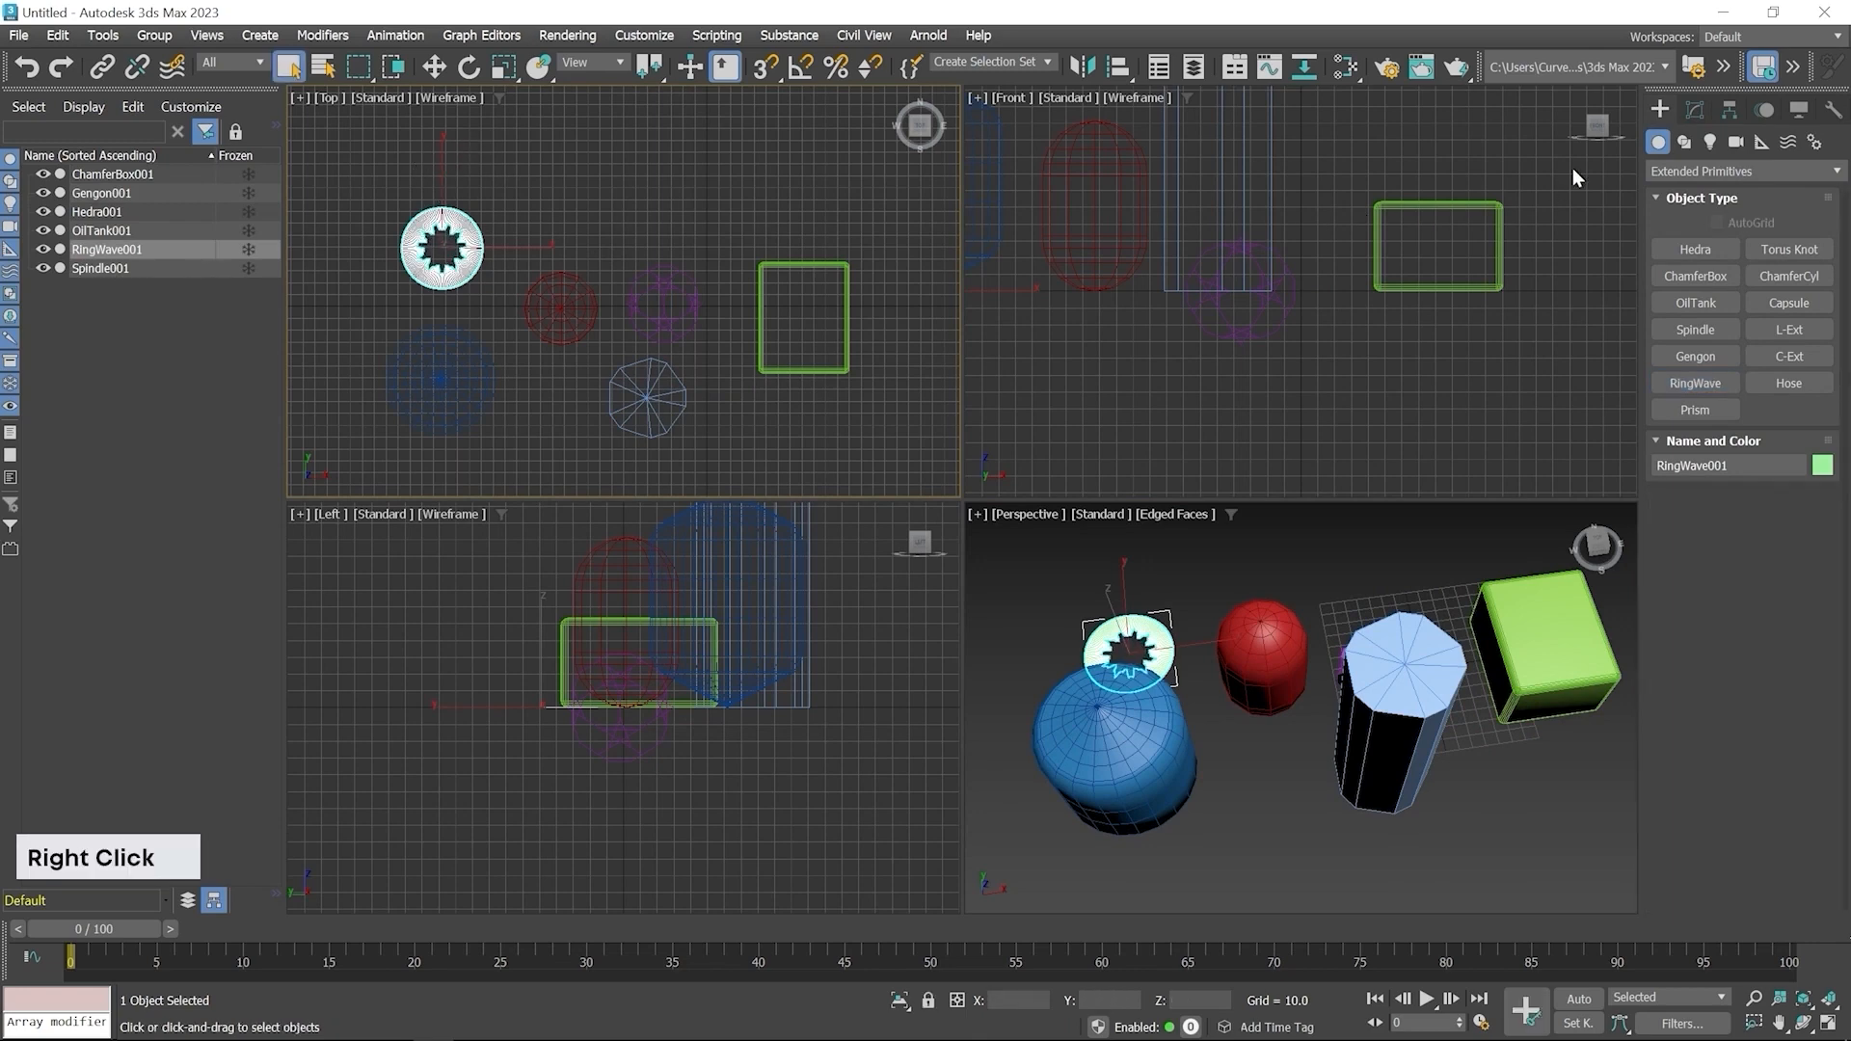
# Set the RingWave's radius to about 49.8 and its radial segments to 5
pyautogui.click(1695, 113)
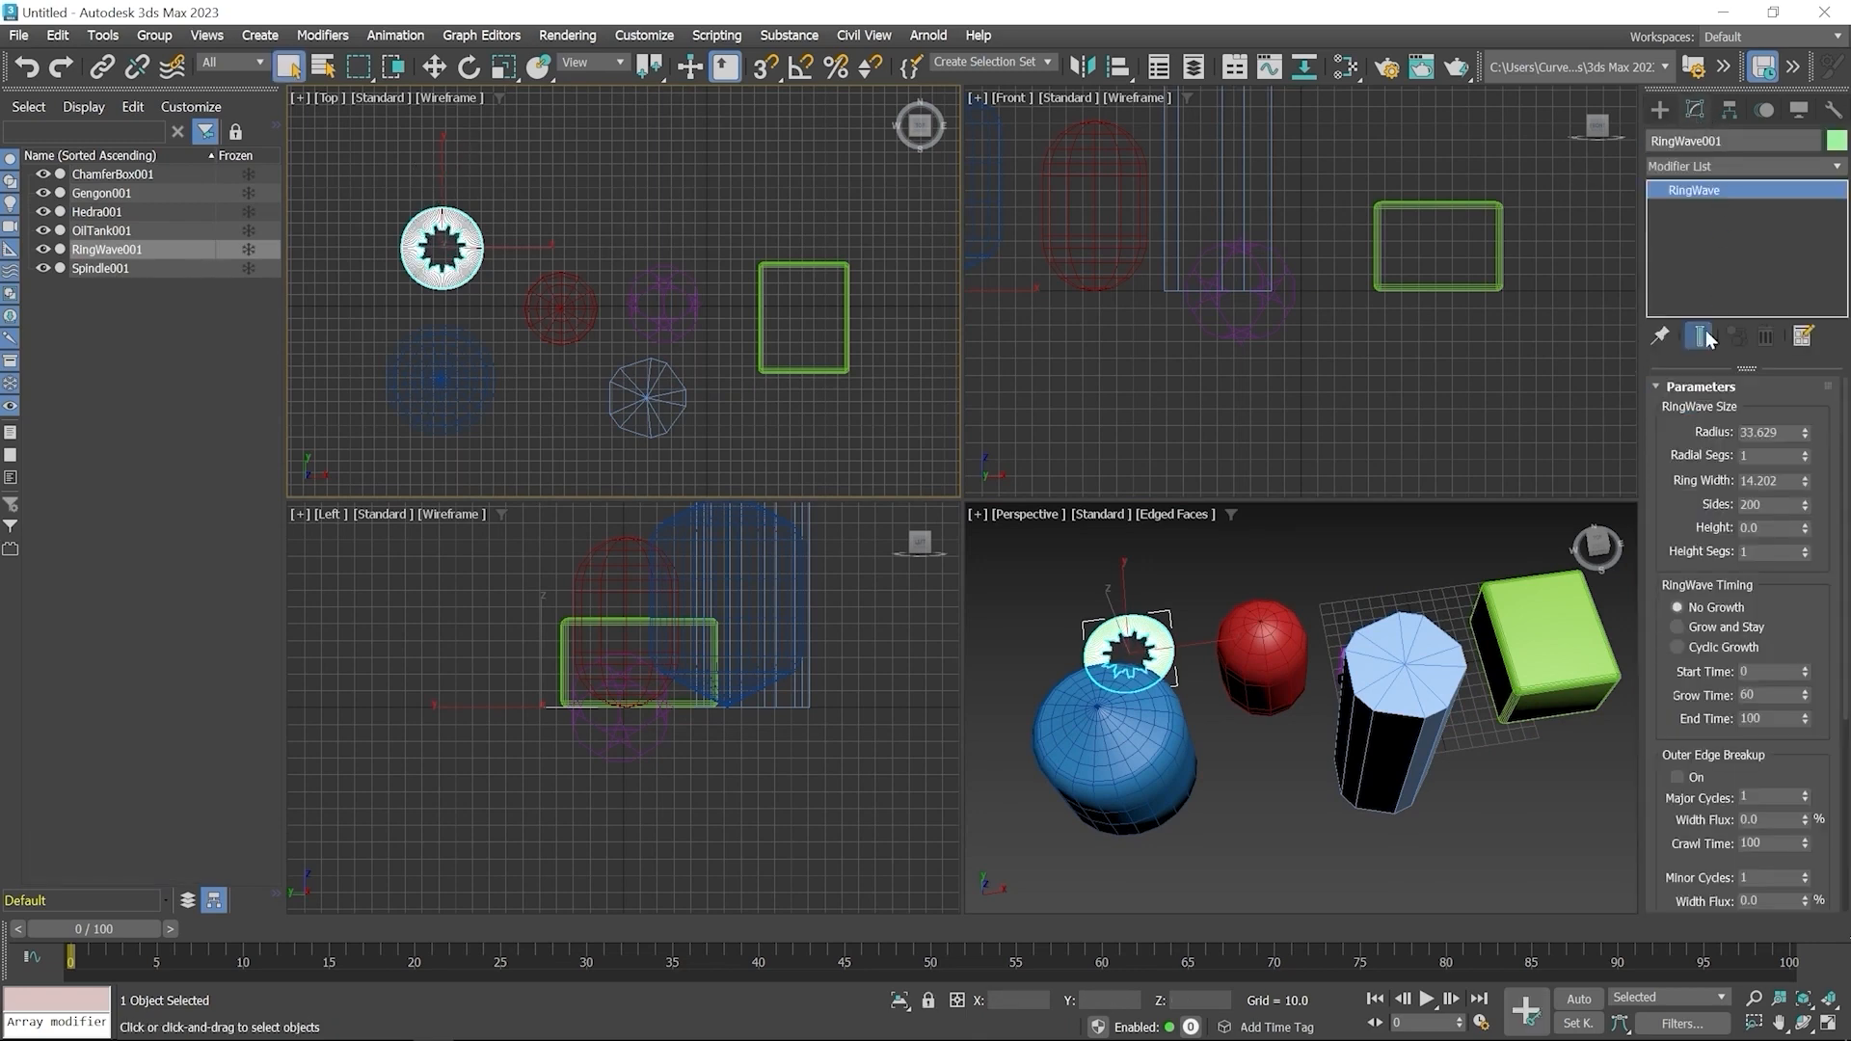
pyautogui.moveTo(1803, 433); pyautogui.dragTo(1786, 389)
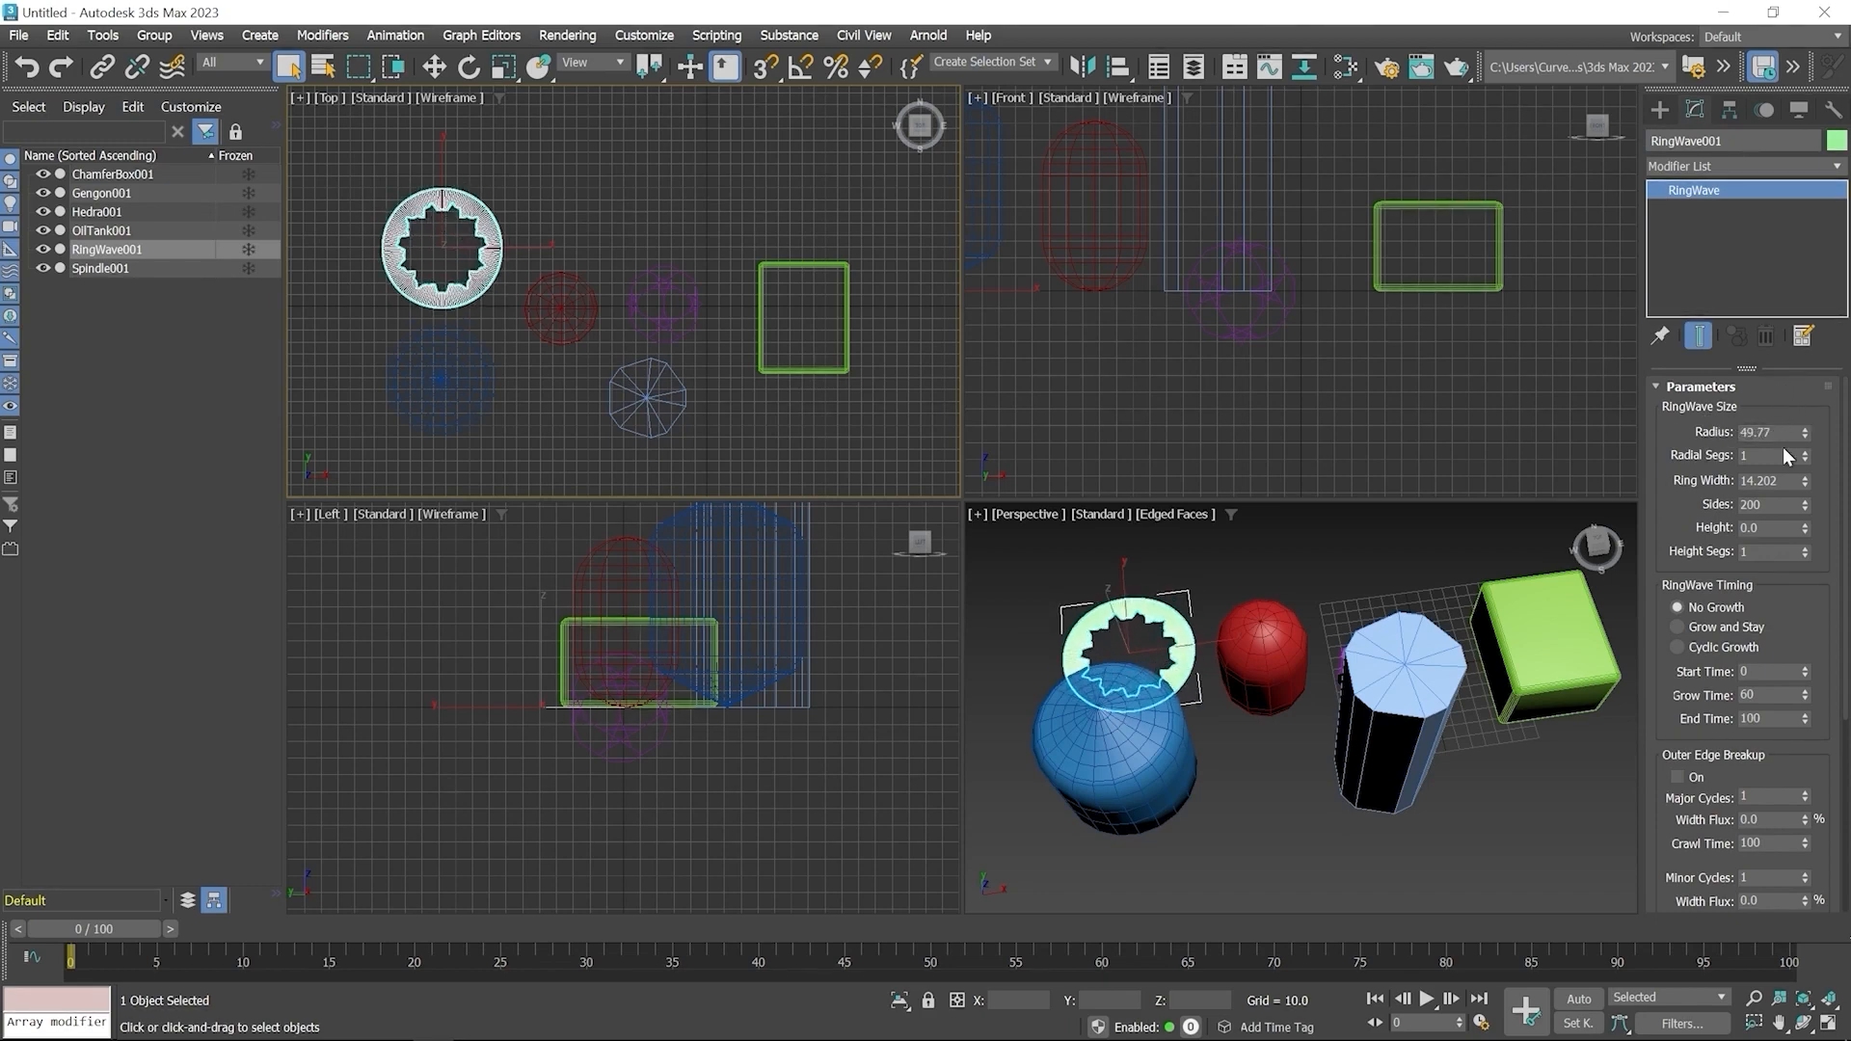
pyautogui.moveTo(1807, 455)
pyautogui.mouseDown()
pyautogui.moveTo(1797, 421)
pyautogui.moveTo(1812, 474)
pyautogui.mouseUp()
# Increase the RingWave's ring width to about 28.7 and its height to about 50.9
pyautogui.middleClick(1217, 719)
pyautogui.scroll(10, 1218, 719)
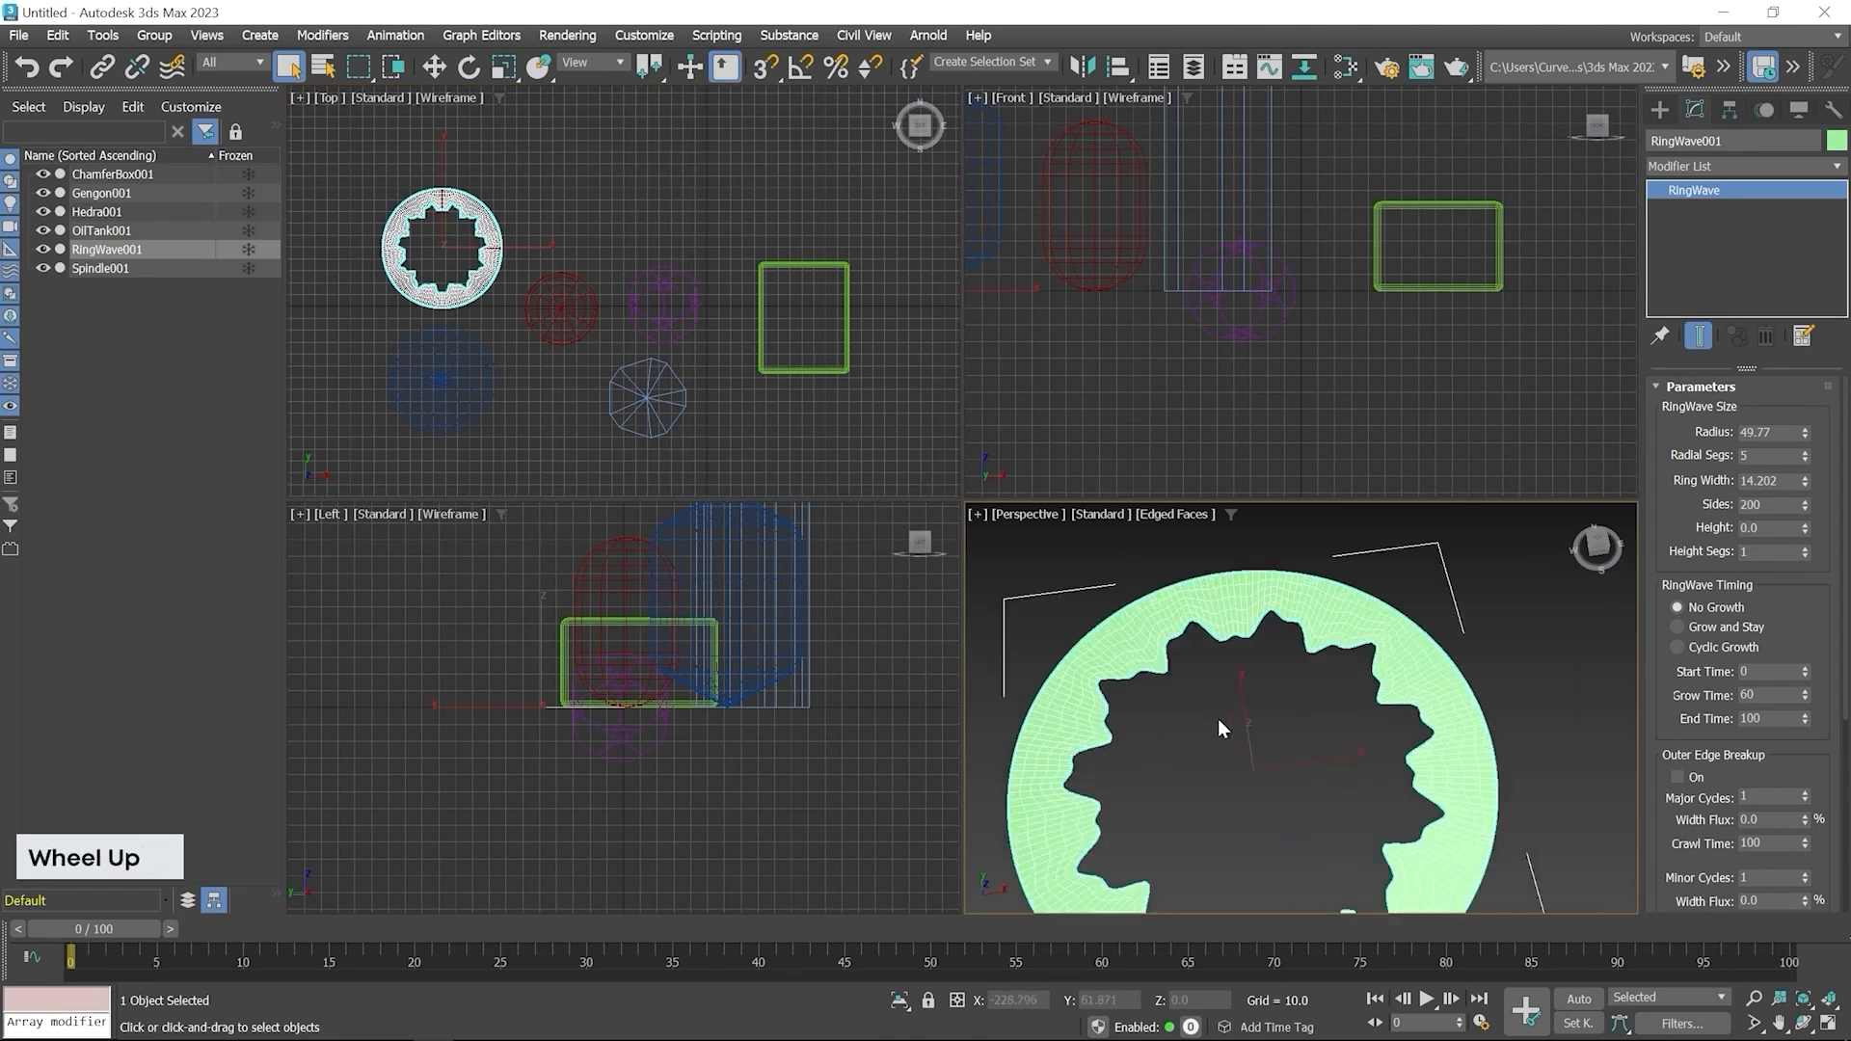
pyautogui.scroll(-6, 1118, 702)
pyautogui.middleClick(1211, 691)
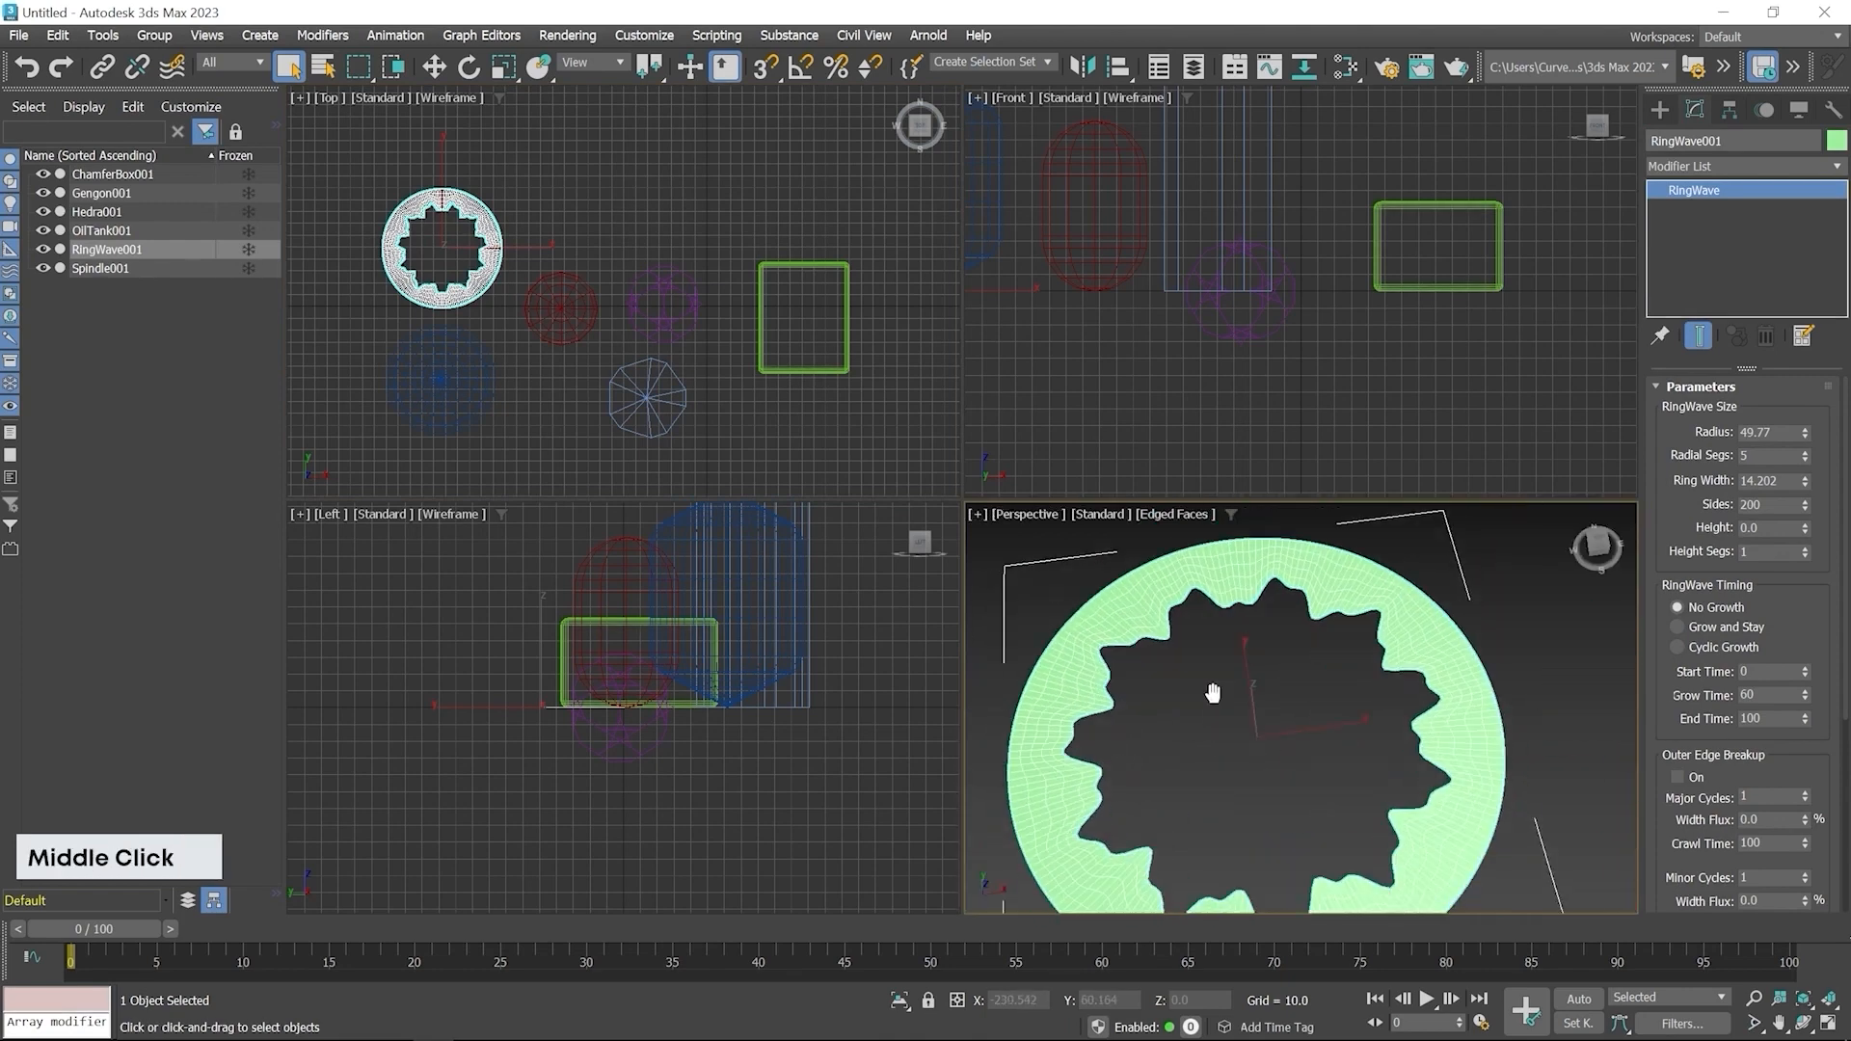
pyautogui.moveTo(1804, 480); pyautogui.dragTo(1784, 427)
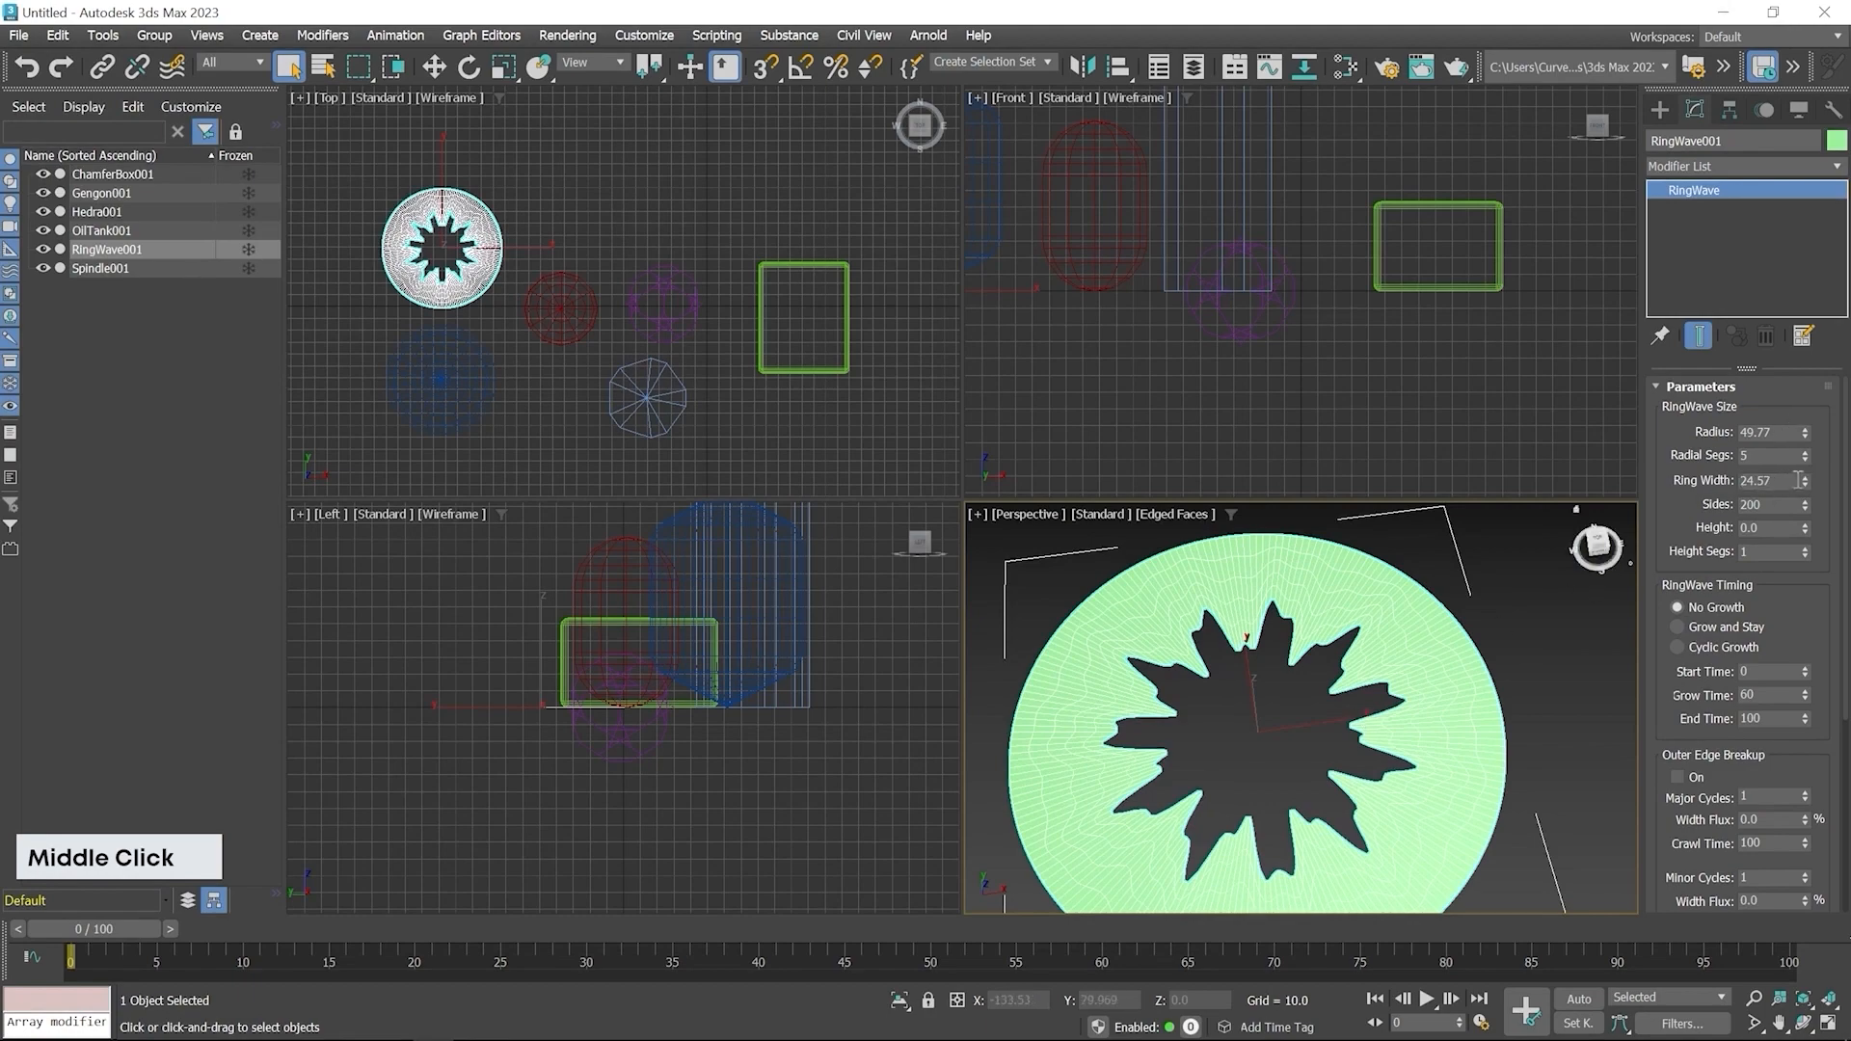
pyautogui.moveTo(1804, 480); pyautogui.dragTo(323, 164)
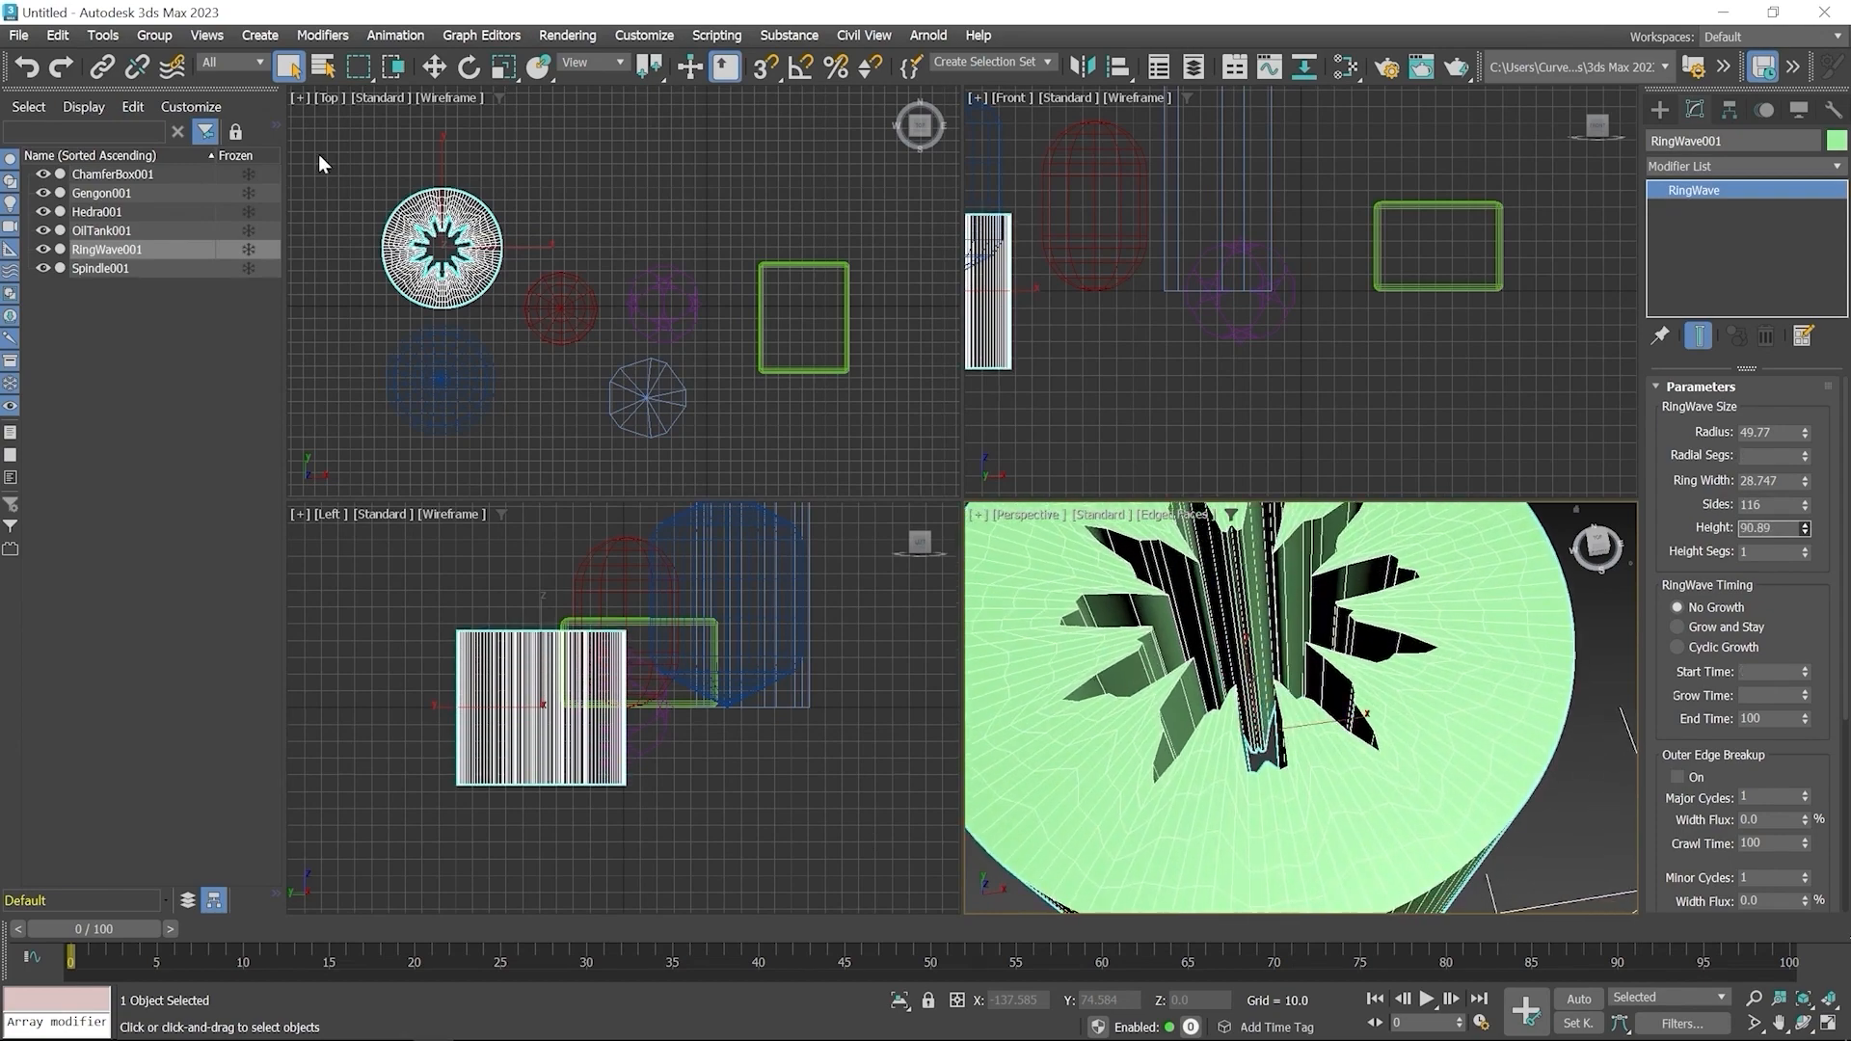
# Create a Prism in the Top viewport with sides about 36, 82 and 84 and height about 66
pyautogui.scroll(-5, 1364, 702)
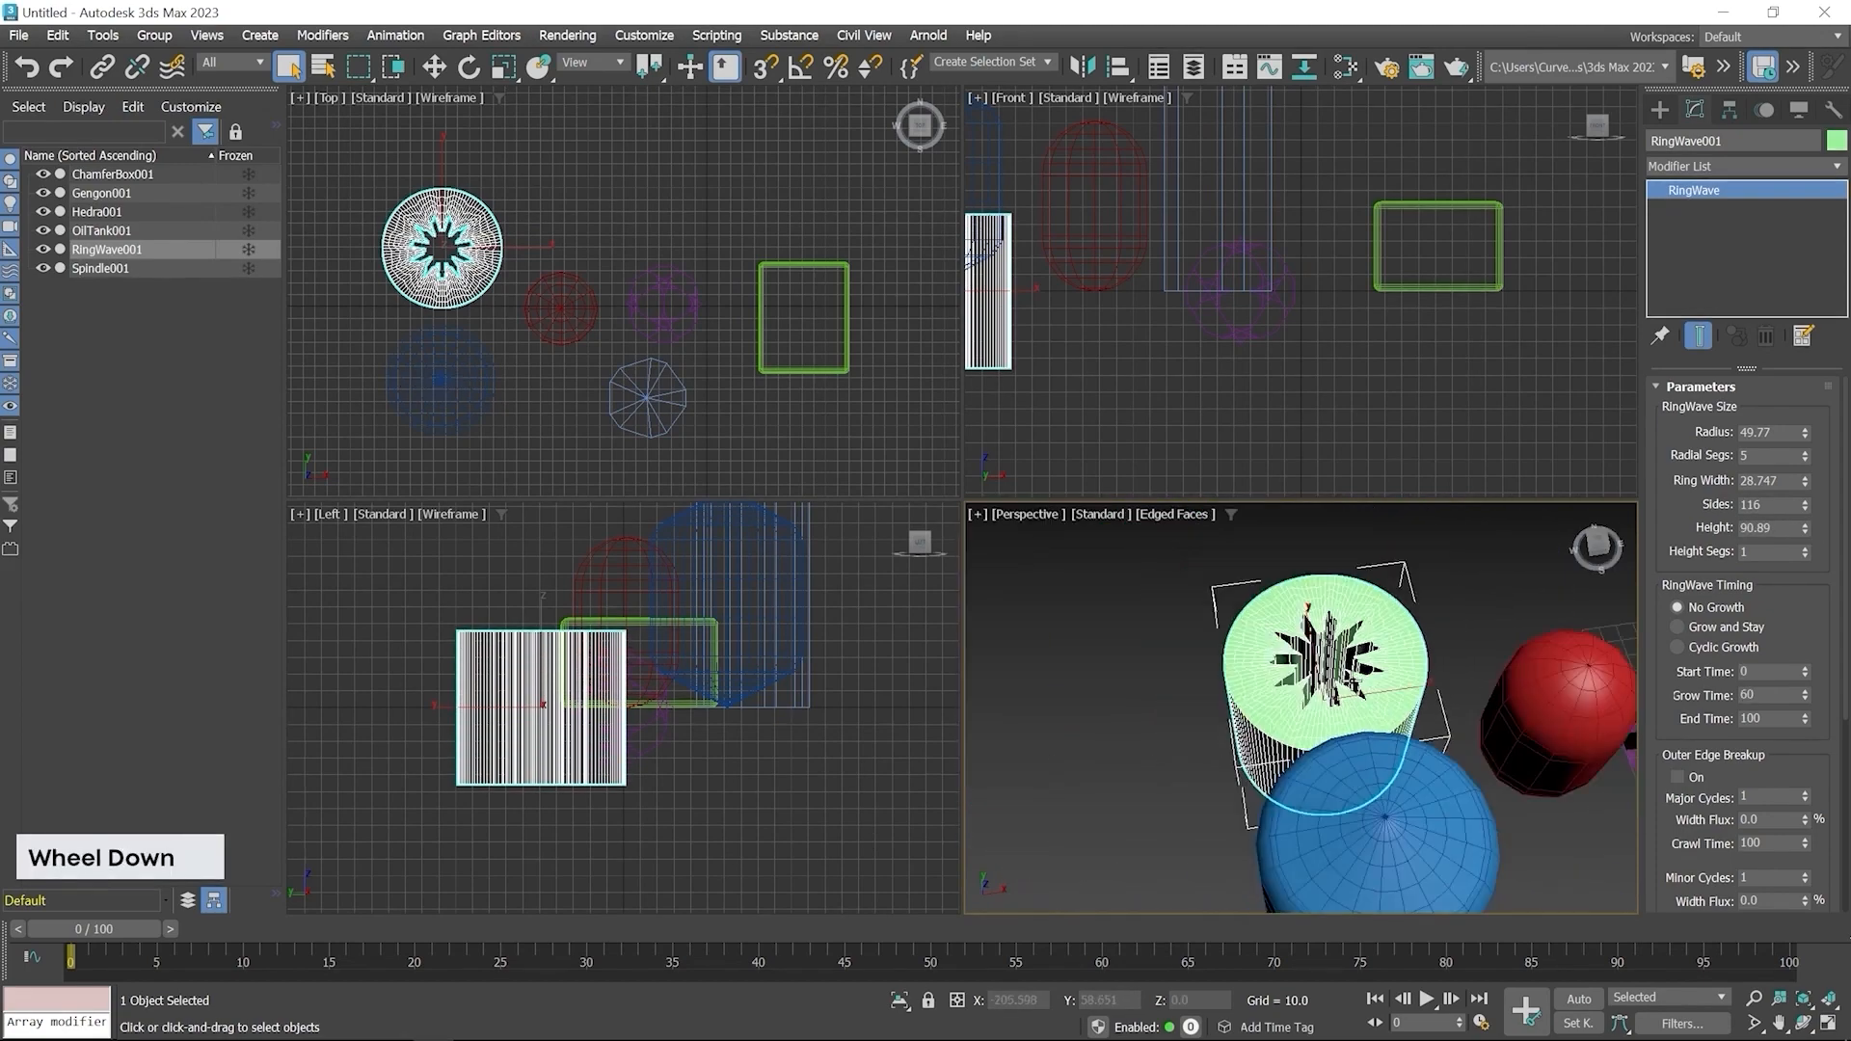
pyautogui.keyDown('alt'); pyautogui.moveTo(1161, 718); pyautogui.dragTo(1335, 725, button='middle'); pyautogui.keyUp('alt')
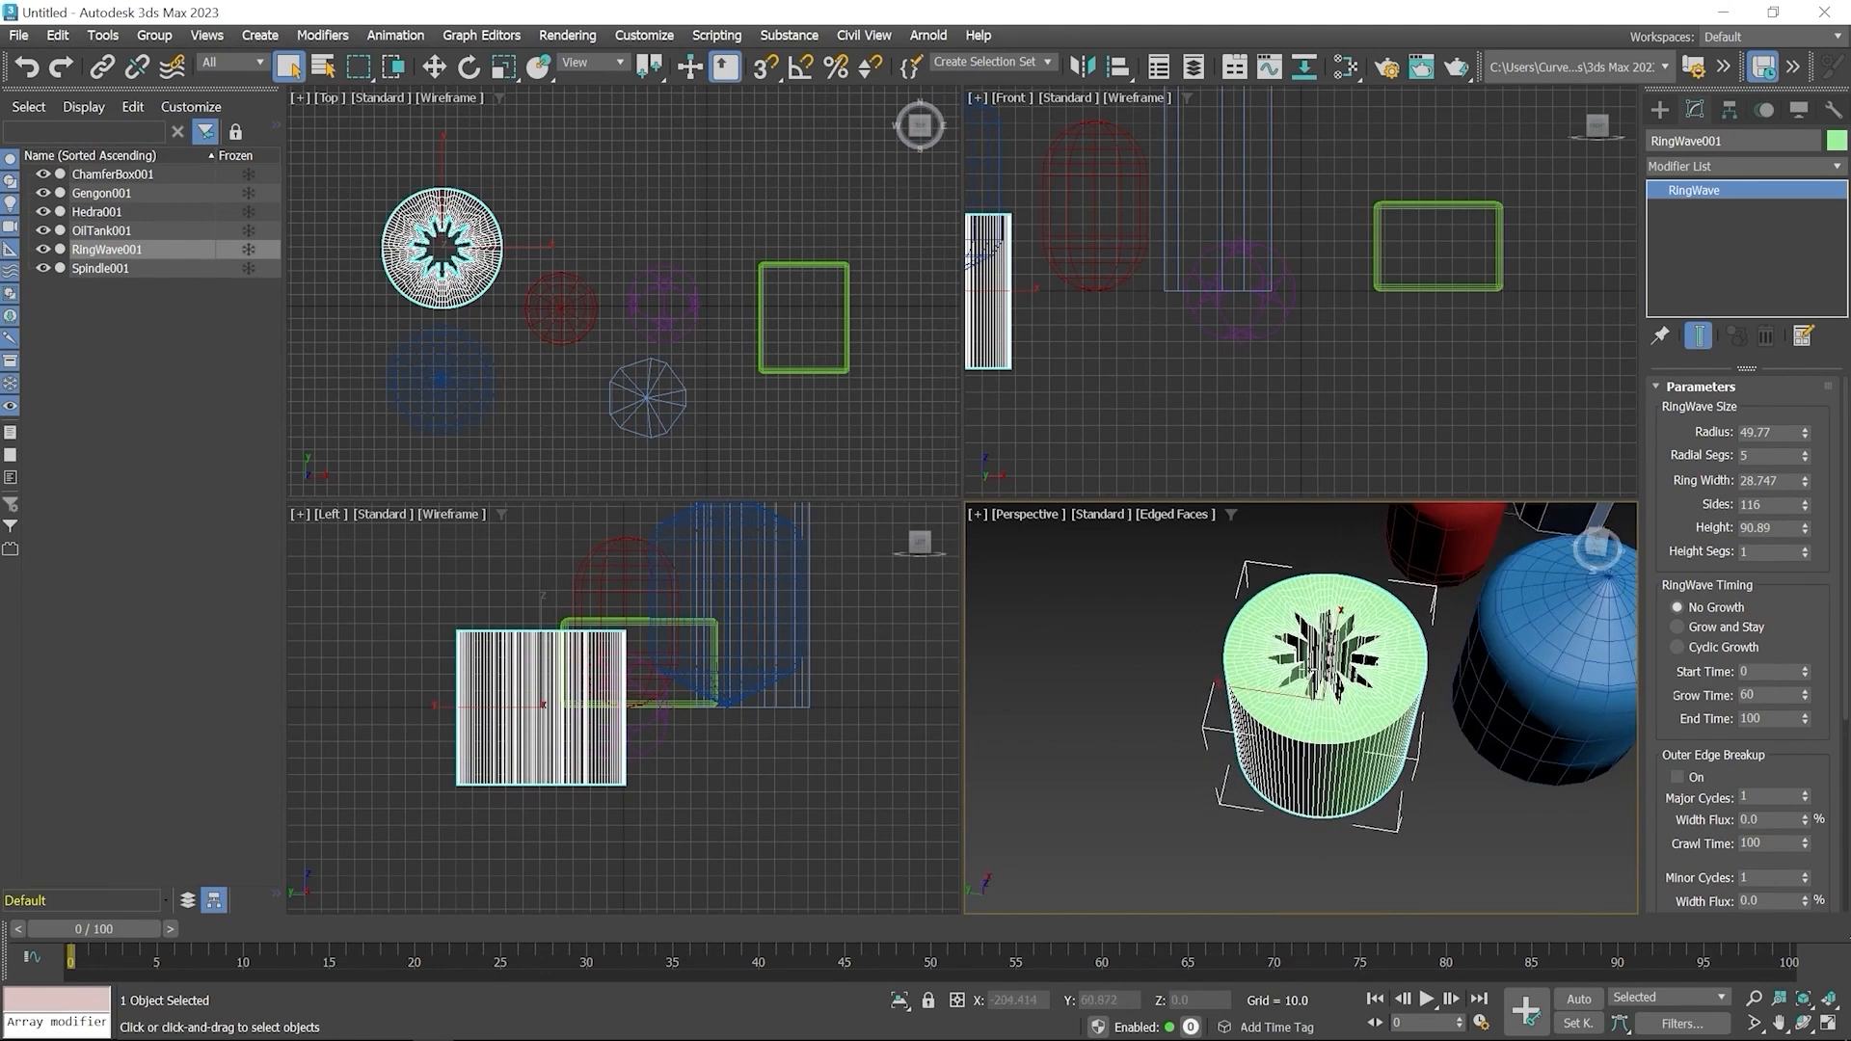
pyautogui.click(1660, 110)
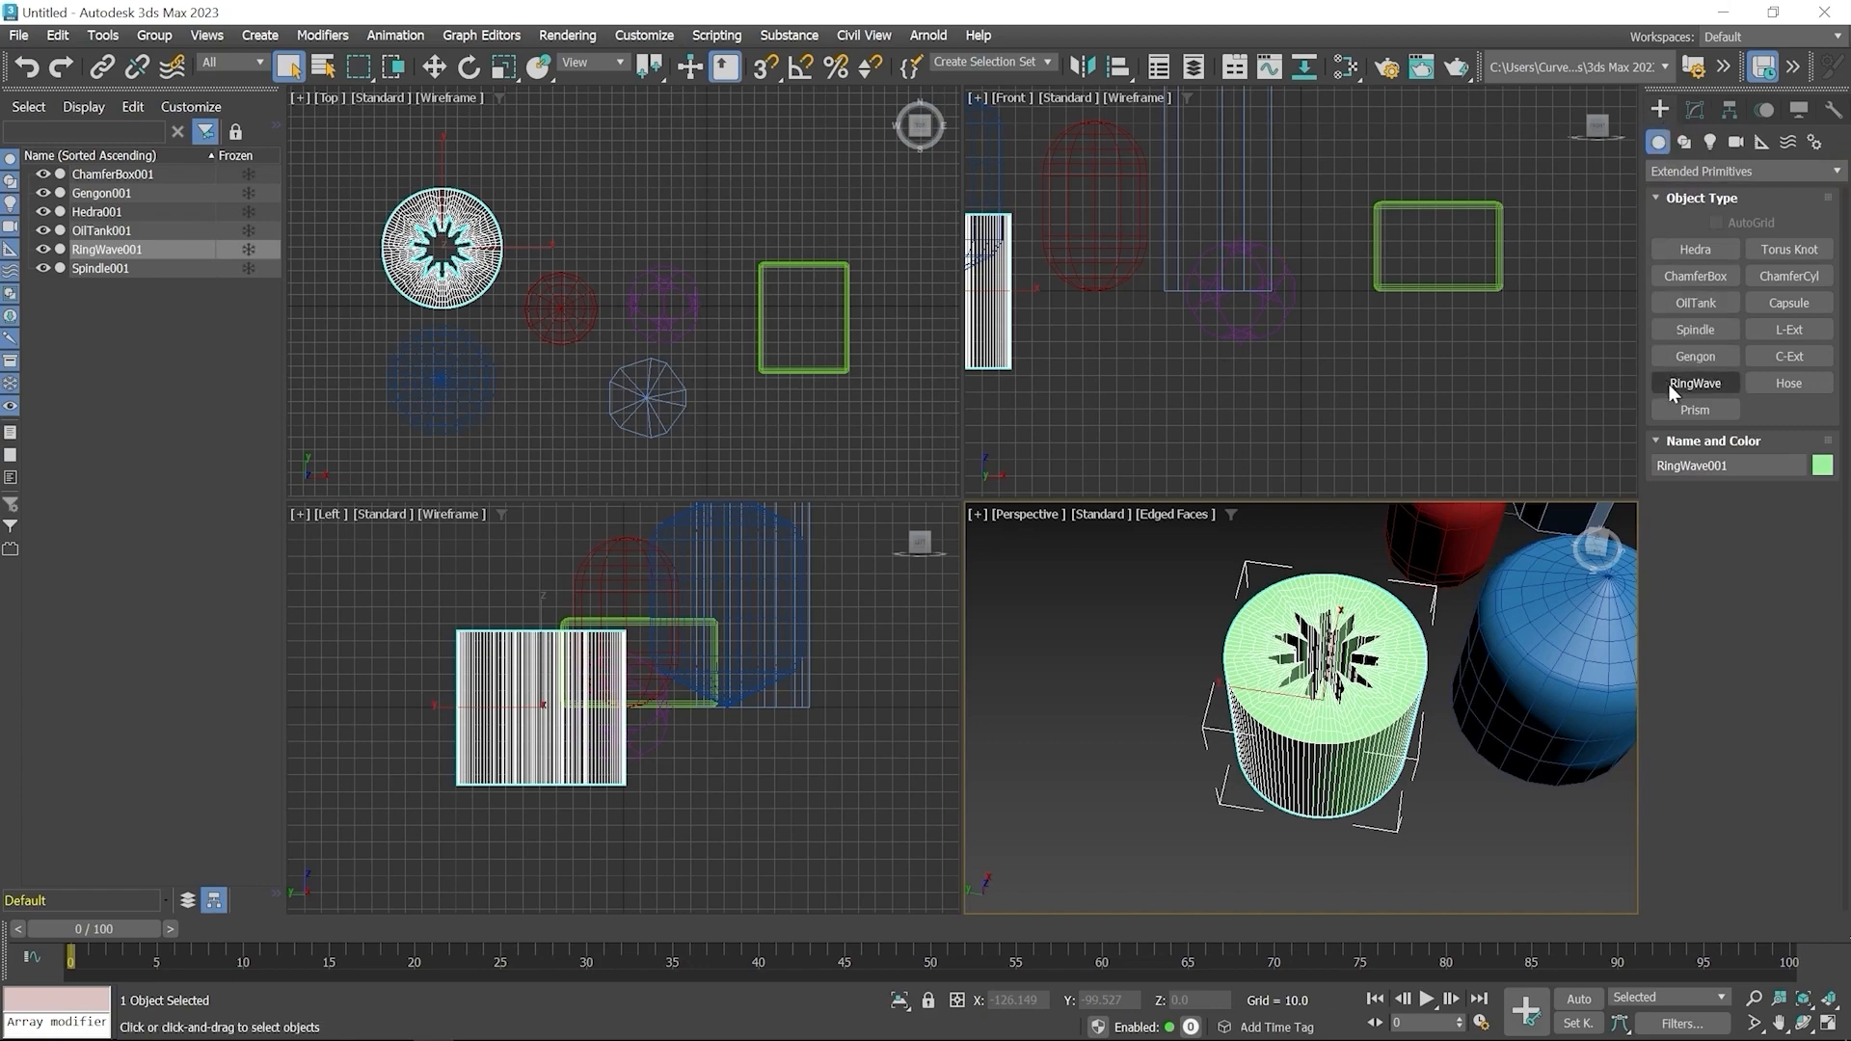
pyautogui.click(1681, 409)
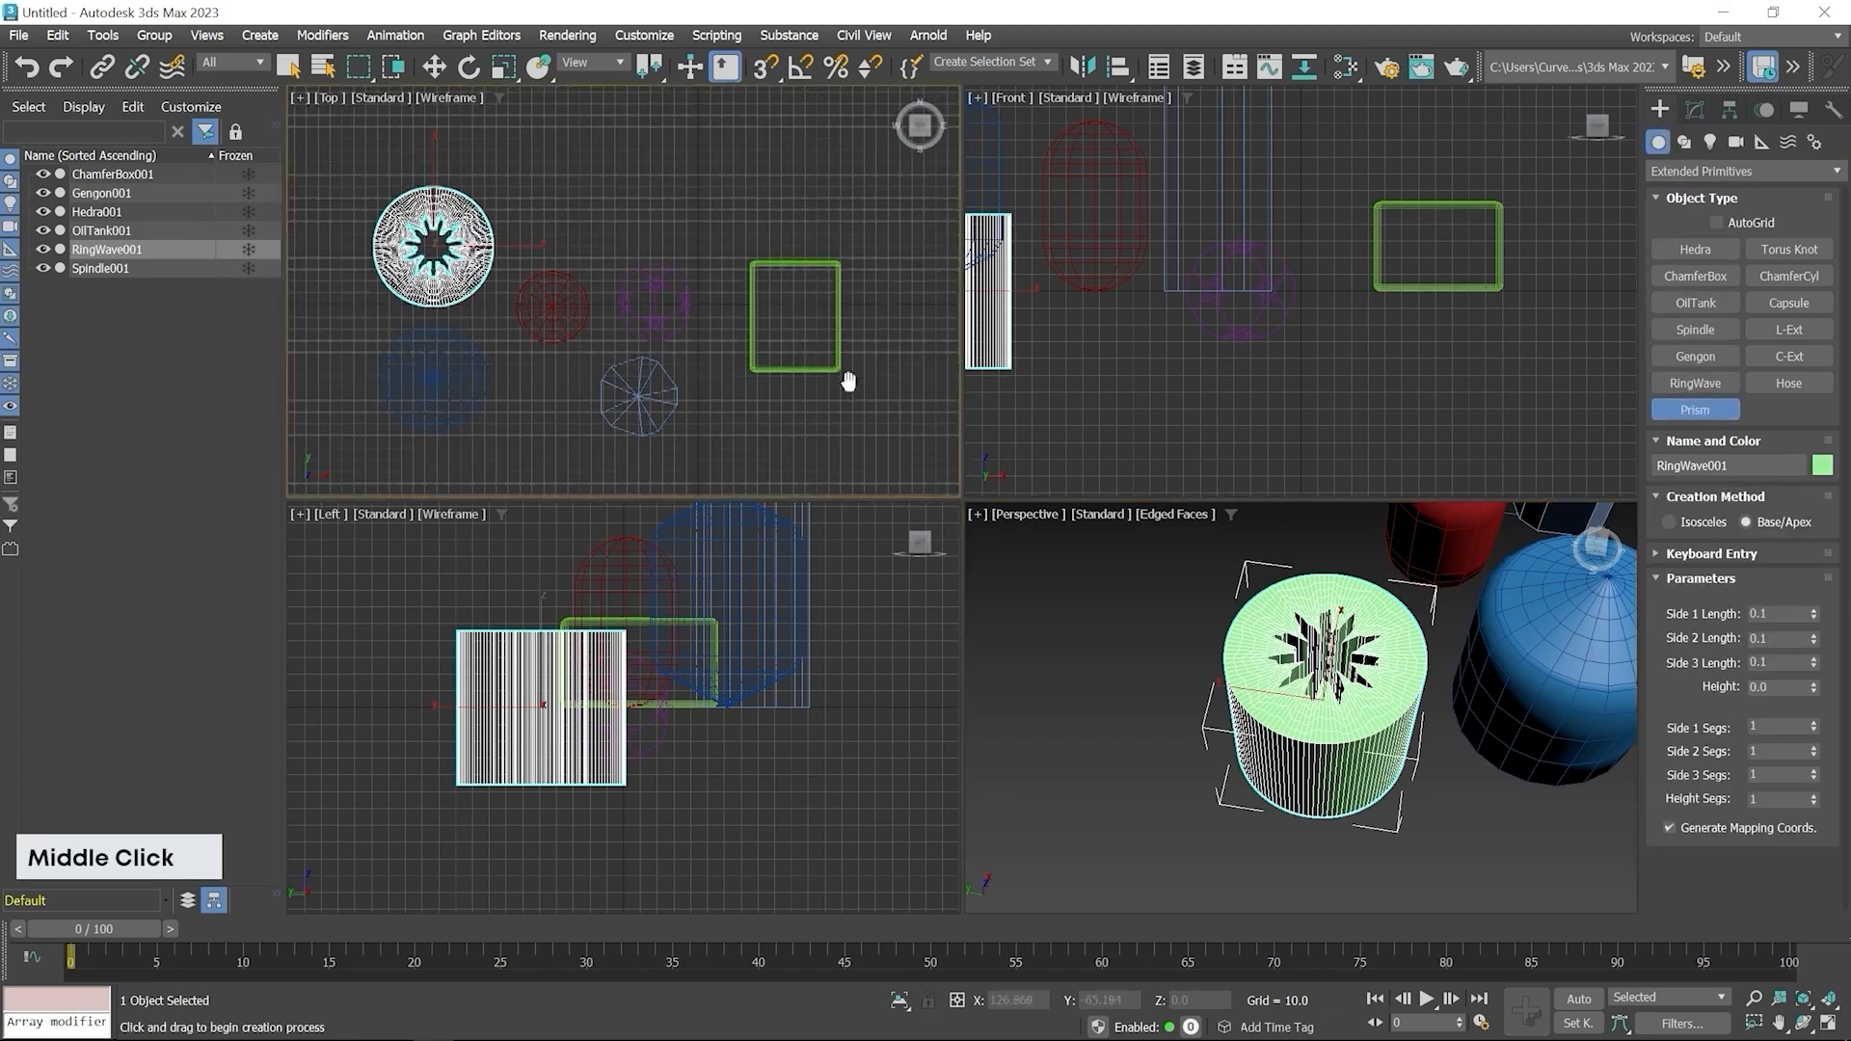
pyautogui.moveTo(842, 380); pyautogui.dragTo(694, 322, button='middle')
pyautogui.moveTo(648, 350); pyautogui.dragTo(693, 399)
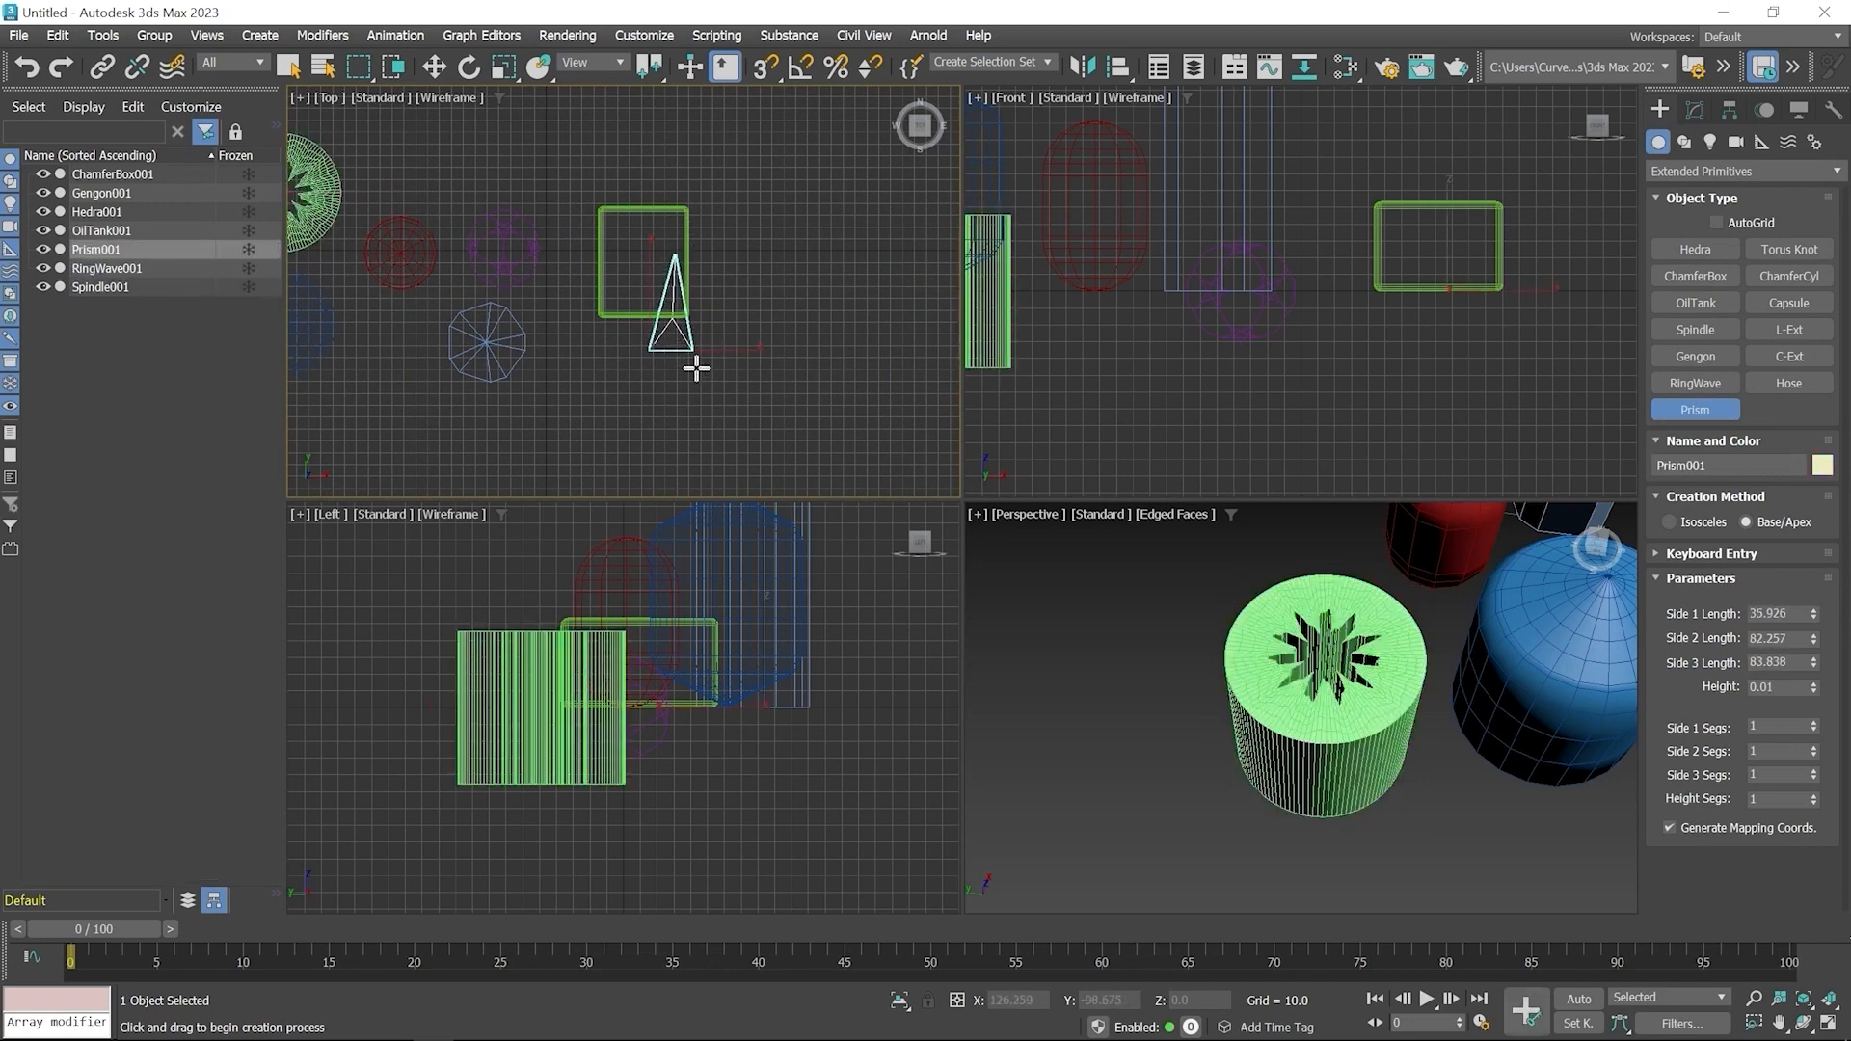
pyautogui.click(694, 364)
# Adjust the Prism's side lengths to about 54, 80 and 75 and its height to about 62
pyautogui.scroll(10, 1323, 819)
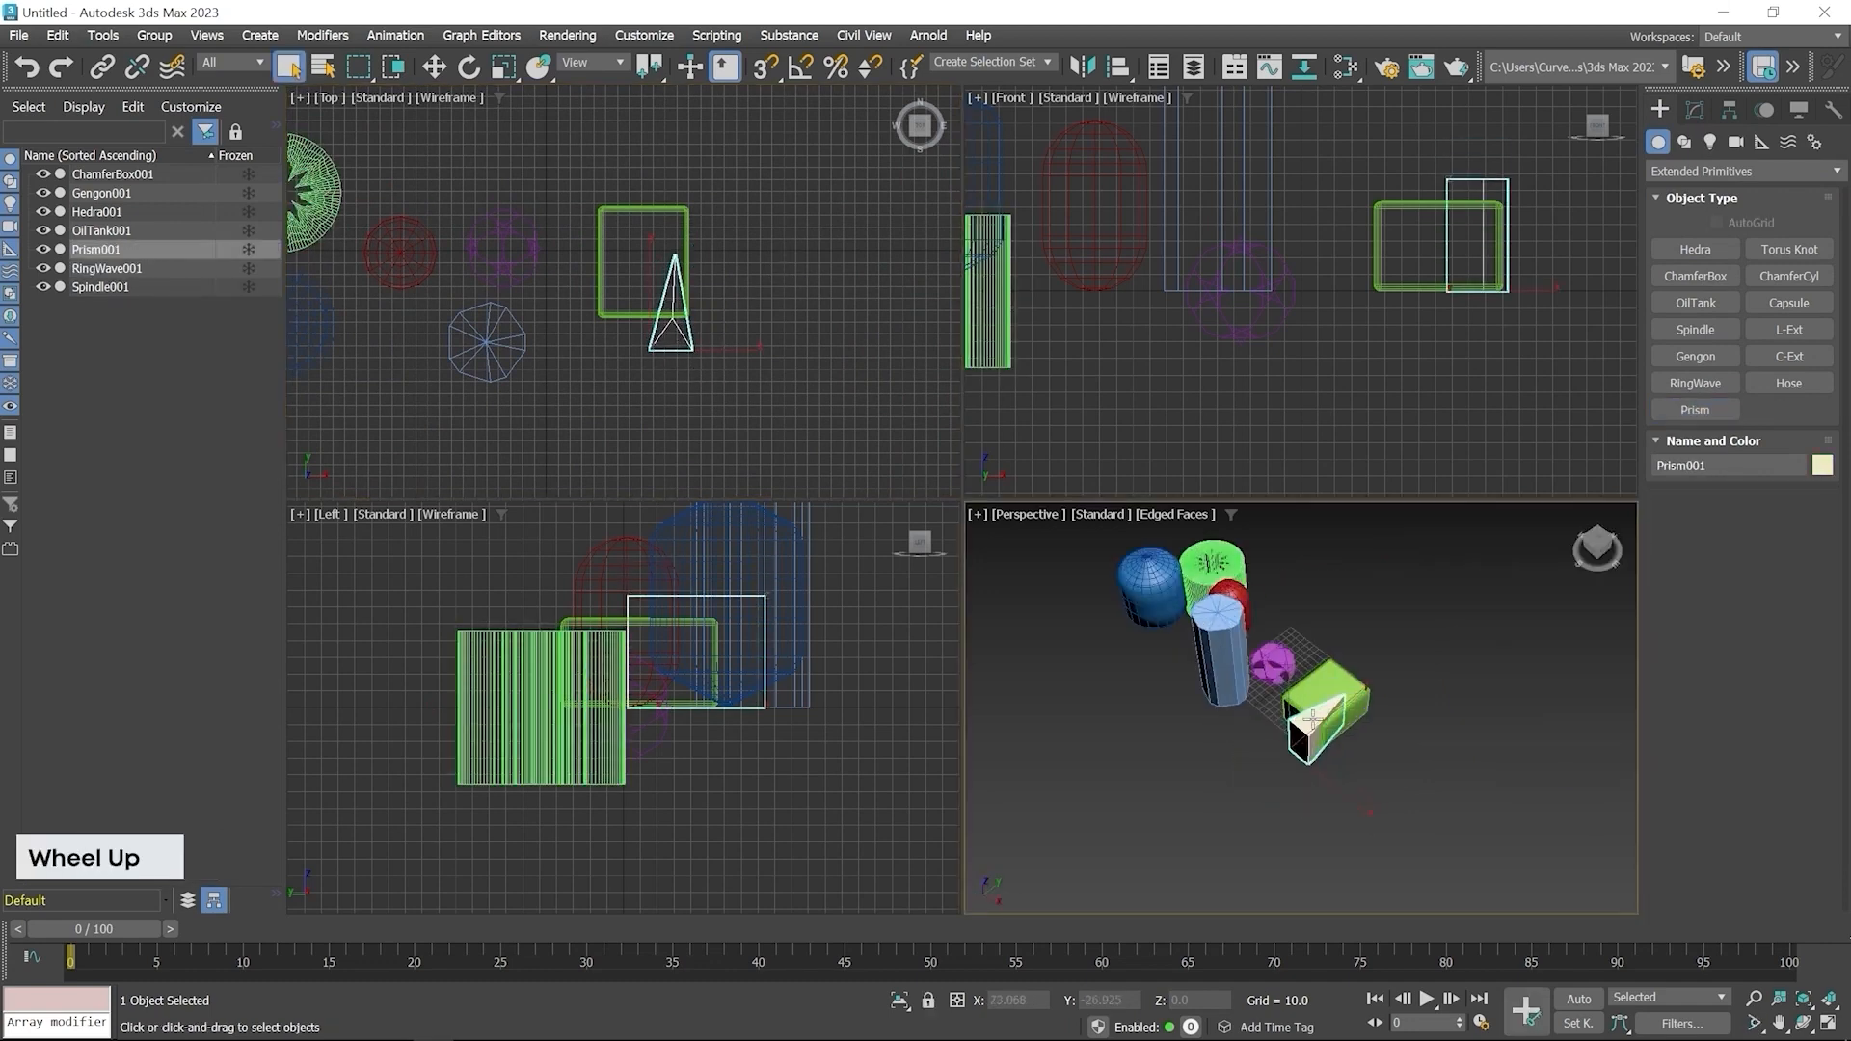
pyautogui.keyDown('alt'); pyautogui.moveTo(1323, 819); pyautogui.dragTo(1294, 820, button='middle'); pyautogui.keyUp('alt')
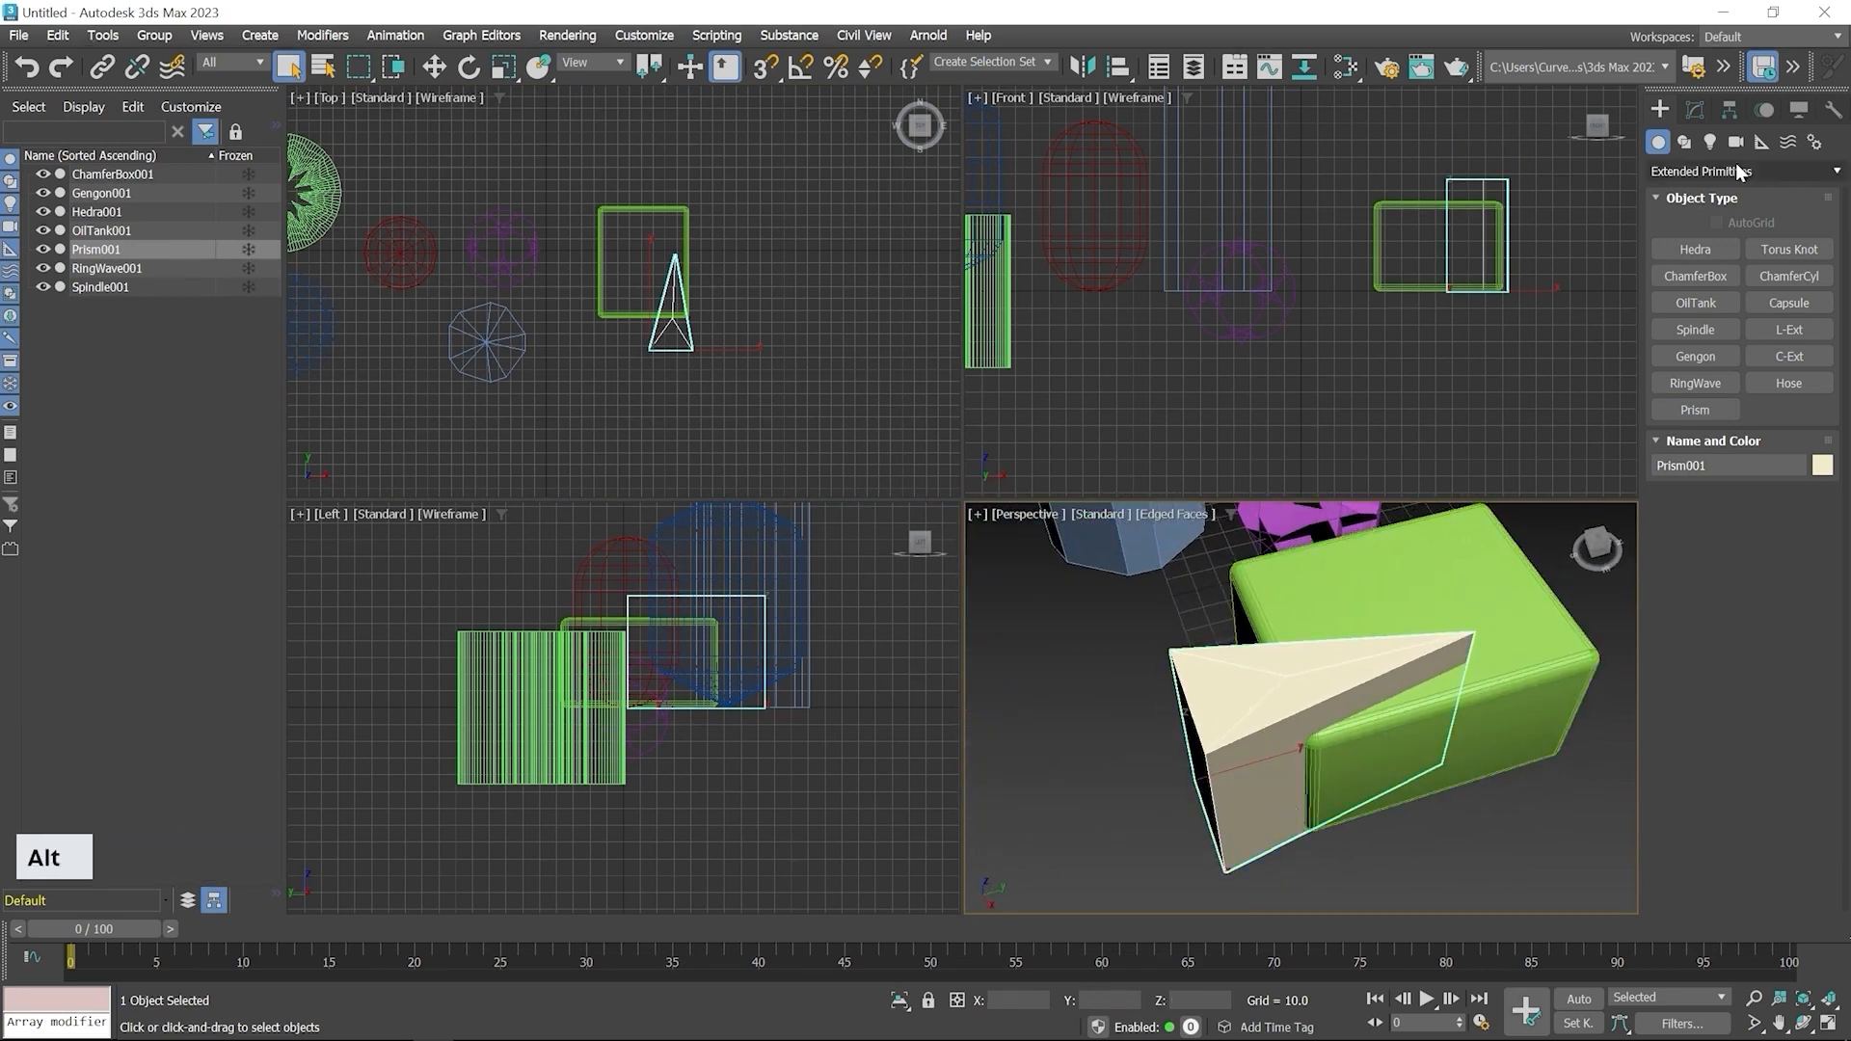
pyautogui.click(1695, 110)
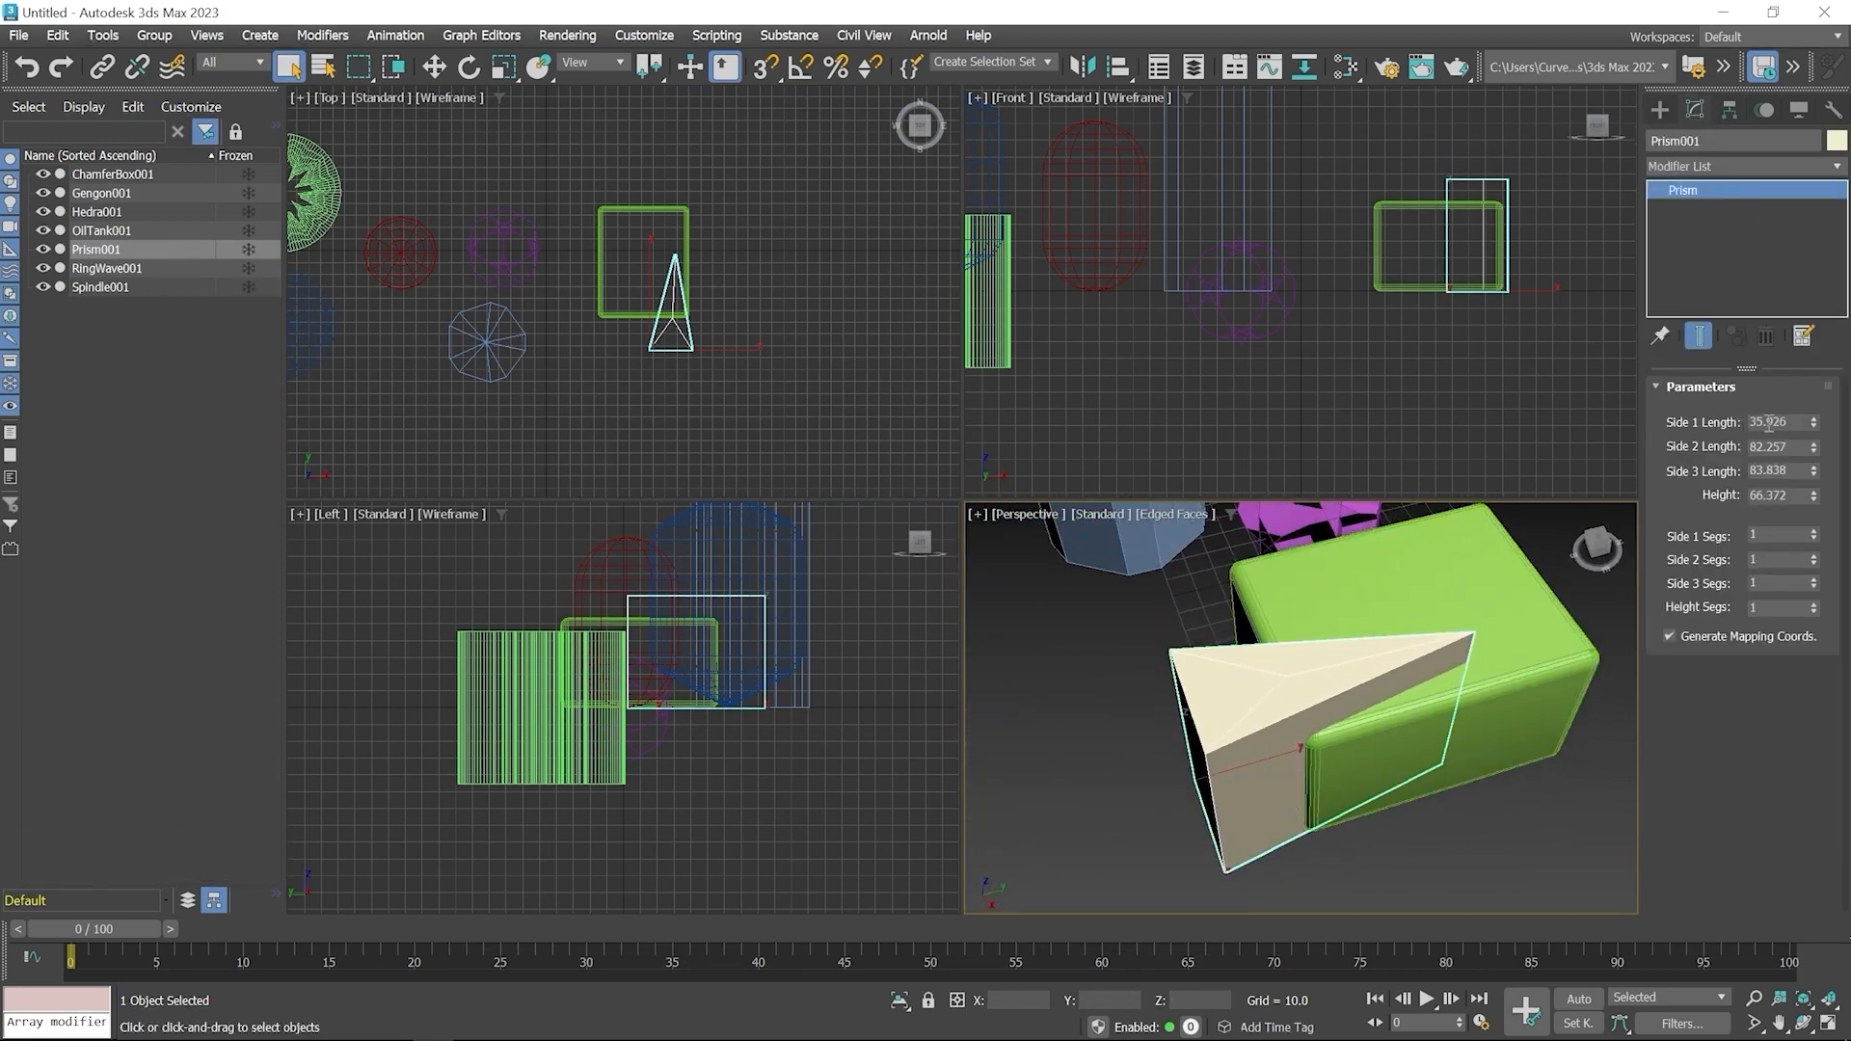
pyautogui.moveTo(1816, 431); pyautogui.dragTo(1817, 470)
pyautogui.moveTo(1815, 471); pyautogui.dragTo(1825, 508)
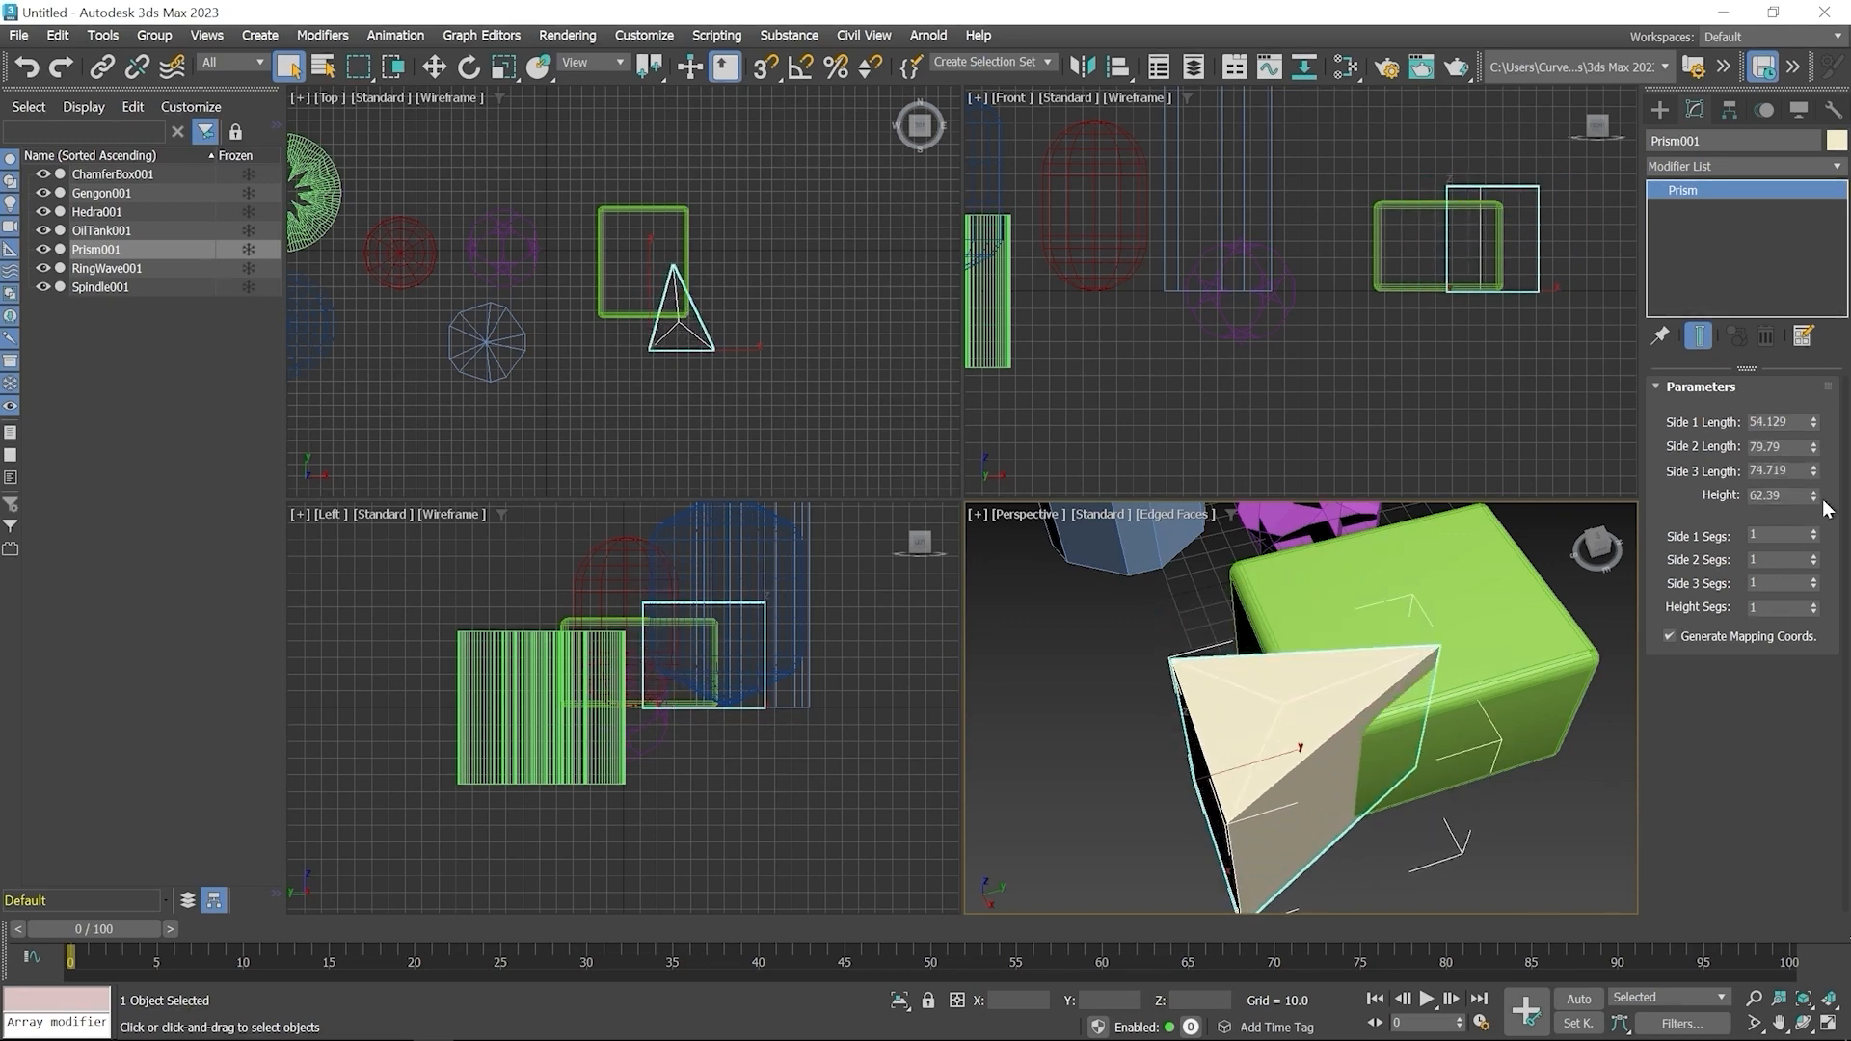
# Create a Torus Knot right of the Prism in the Top viewport, radius about 21.3, cross-section radius about 6.8
pyautogui.click(1658, 113)
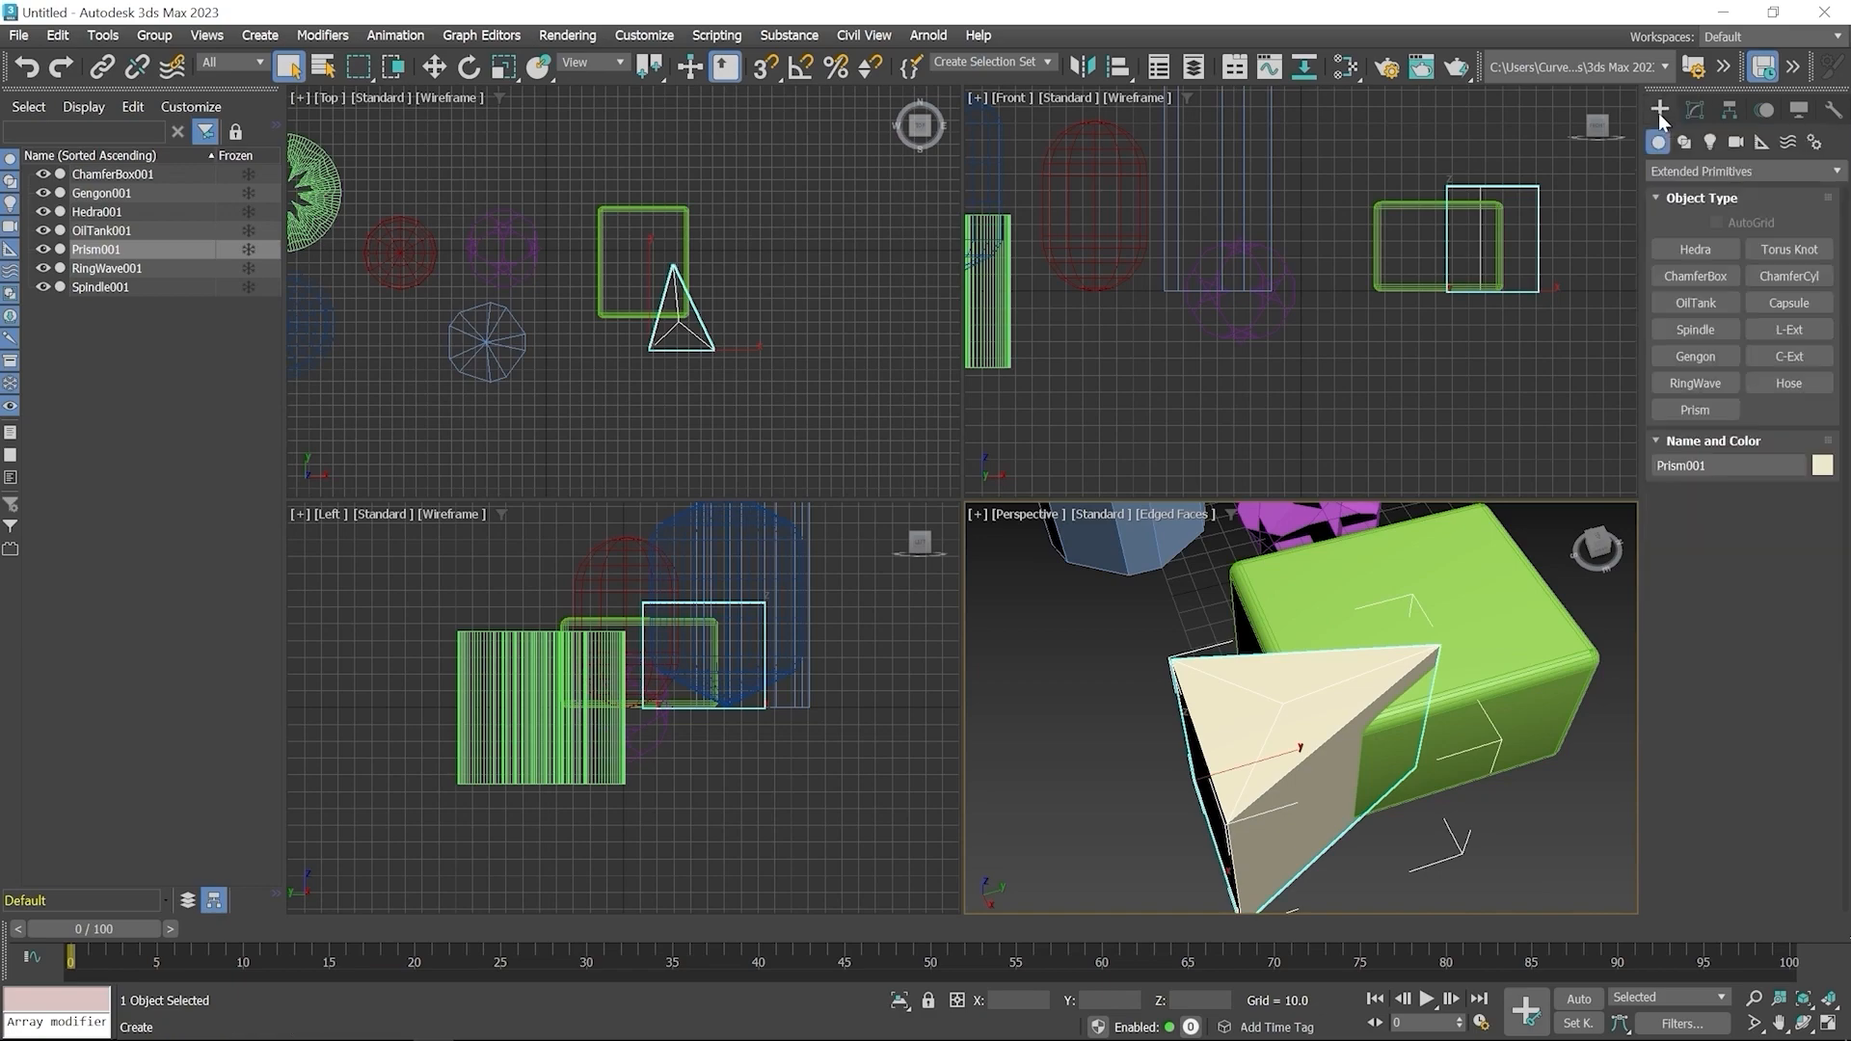
pyautogui.click(1795, 257)
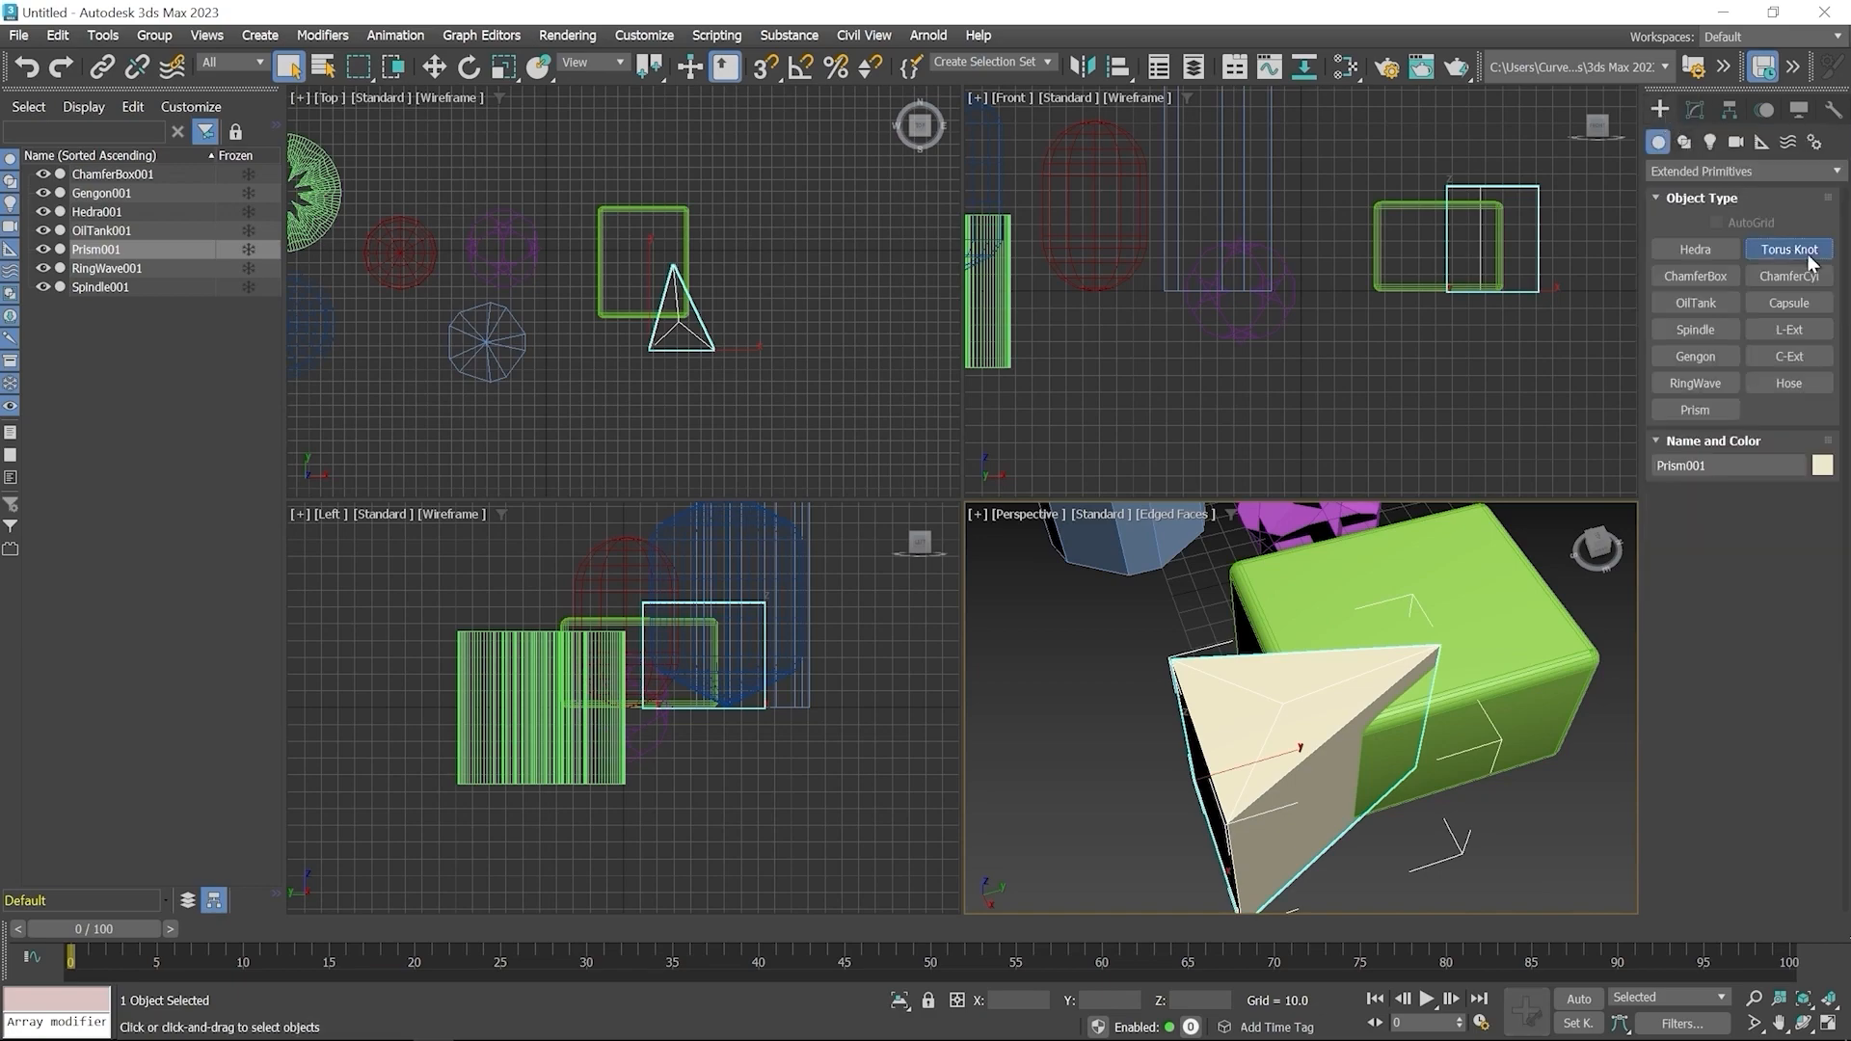
pyautogui.moveTo(793, 287)
pyautogui.mouseDown()
pyautogui.moveTo(827, 320)
pyautogui.moveTo(812, 309)
pyautogui.mouseUp()
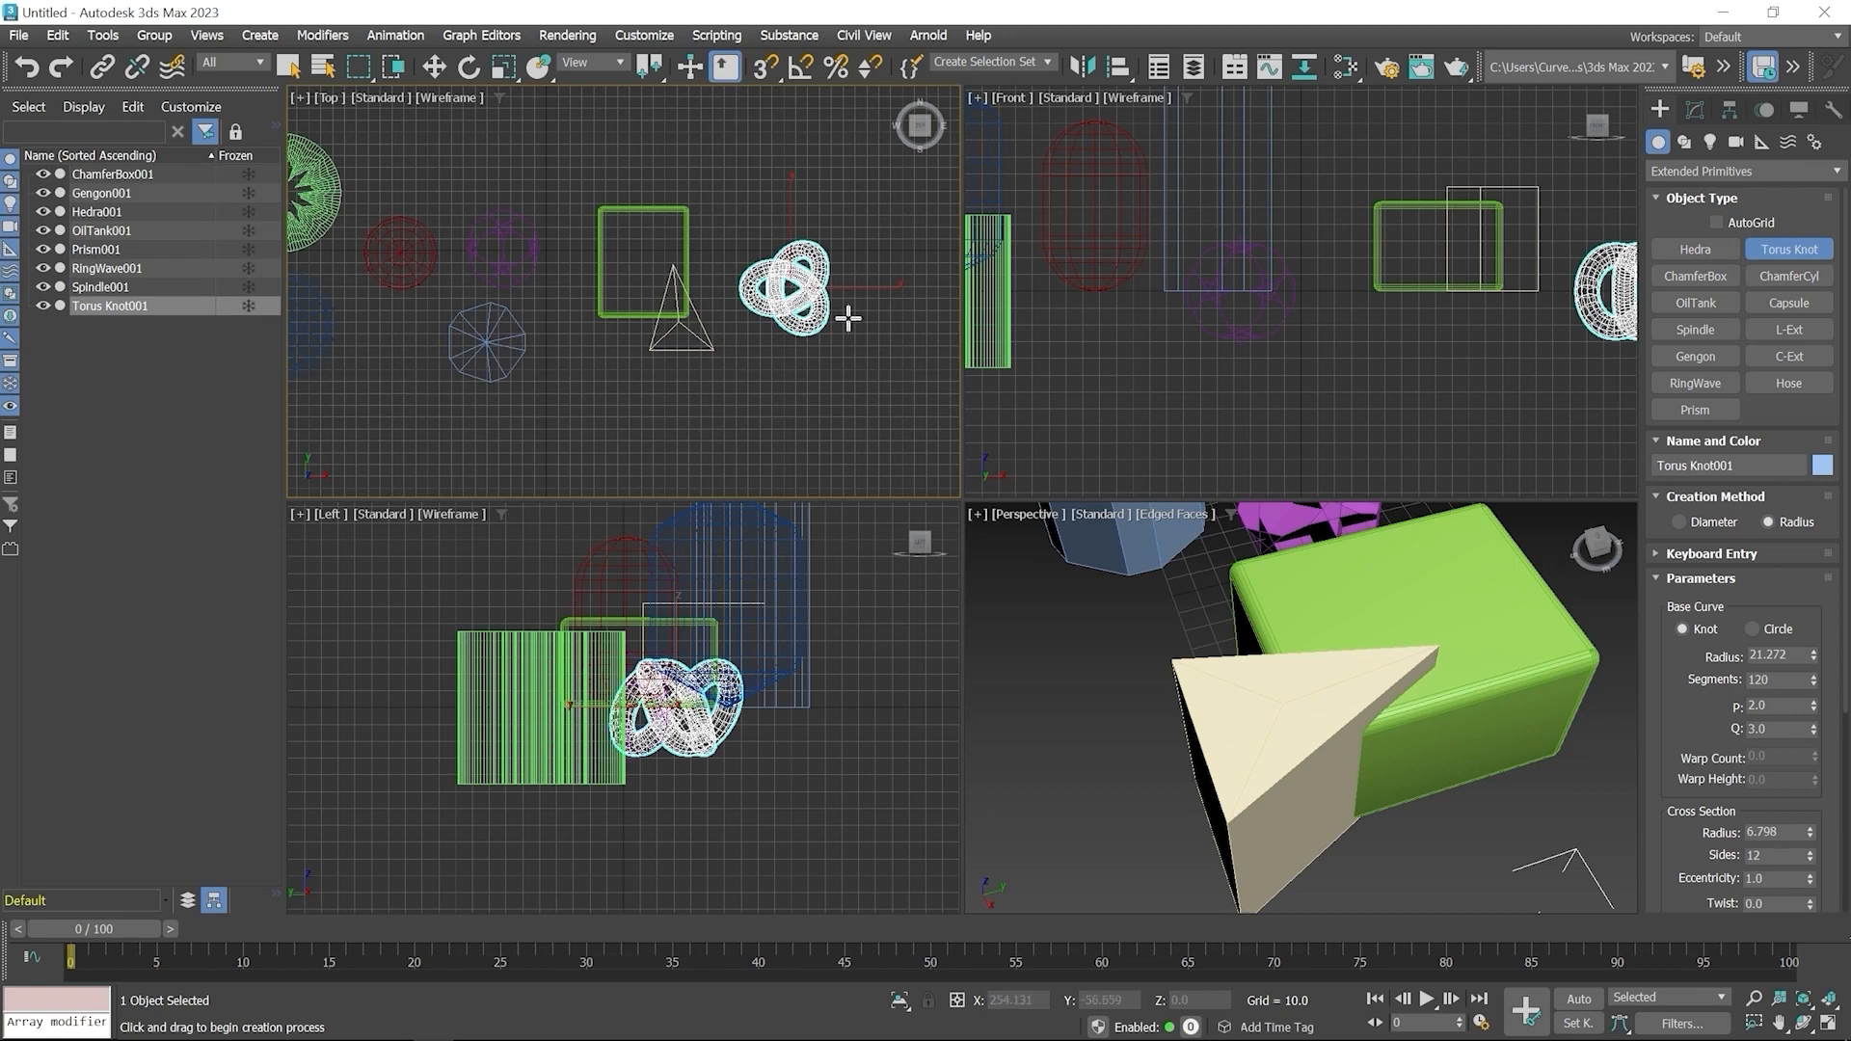
pyautogui.rightClick(872, 347)
# Create a Teapot from Standard Primitives below the Torus Knot in the Top viewport, radius about 41.2
pyautogui.click(1681, 171)
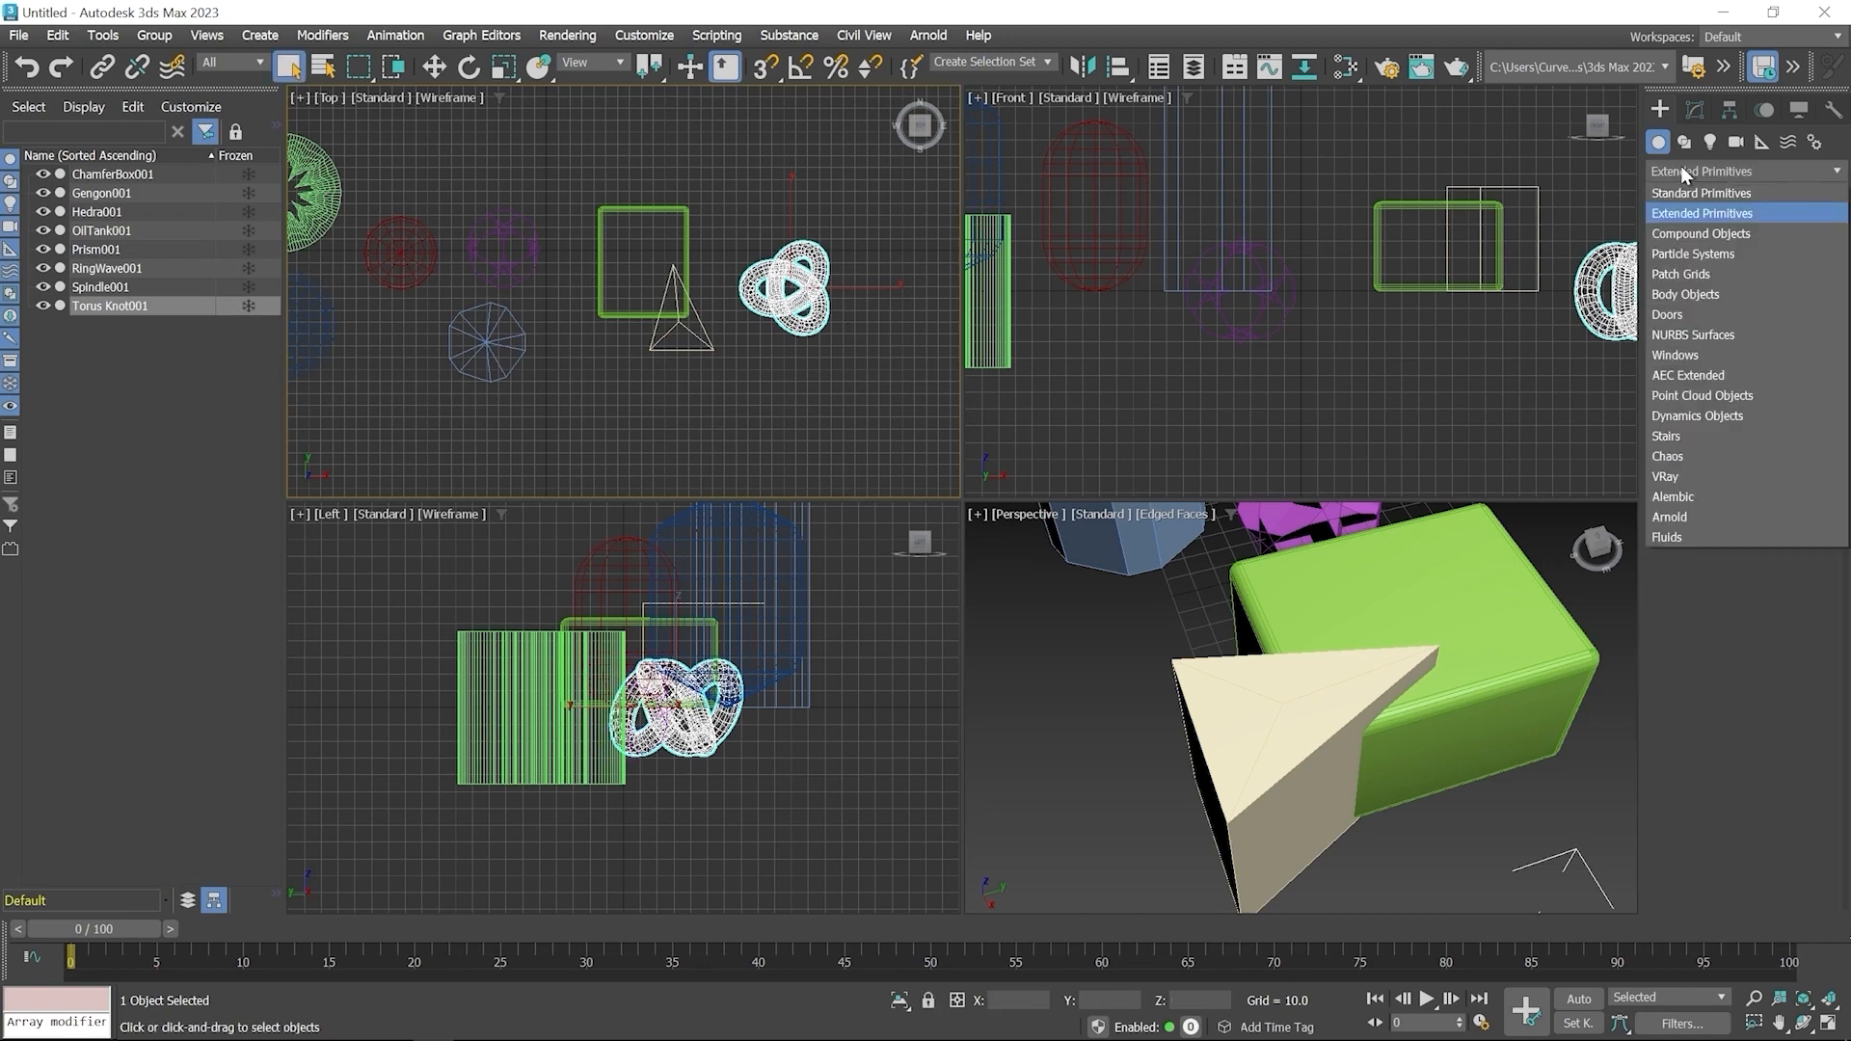
pyautogui.click(1681, 188)
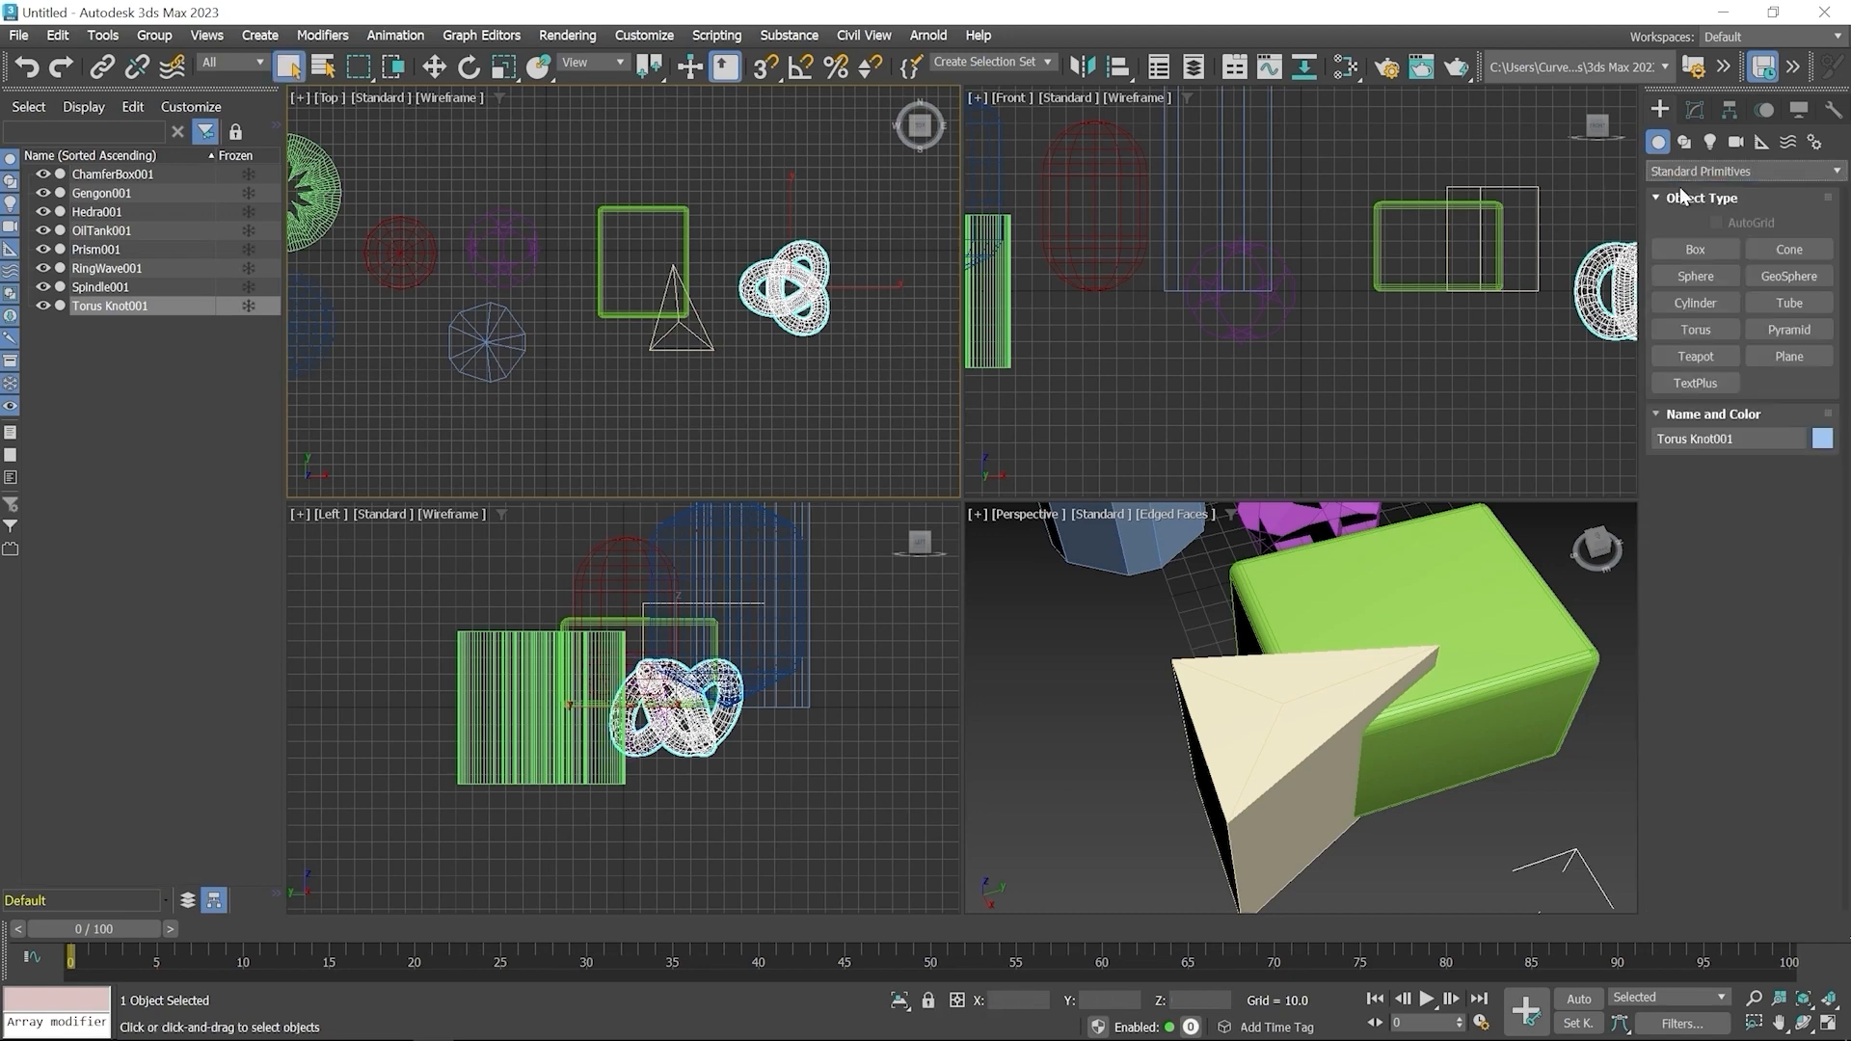
pyautogui.click(1704, 355)
pyautogui.moveTo(790, 392); pyautogui.dragTo(822, 437)
pyautogui.rightClick(1317, 809)
# Toggle the Teapot's Body, Handle, Spout and Lid parts off and back on
pyautogui.scroll(-4, 1316, 815)
pyautogui.moveTo(1316, 815); pyautogui.dragTo(1272, 694, button='middle')
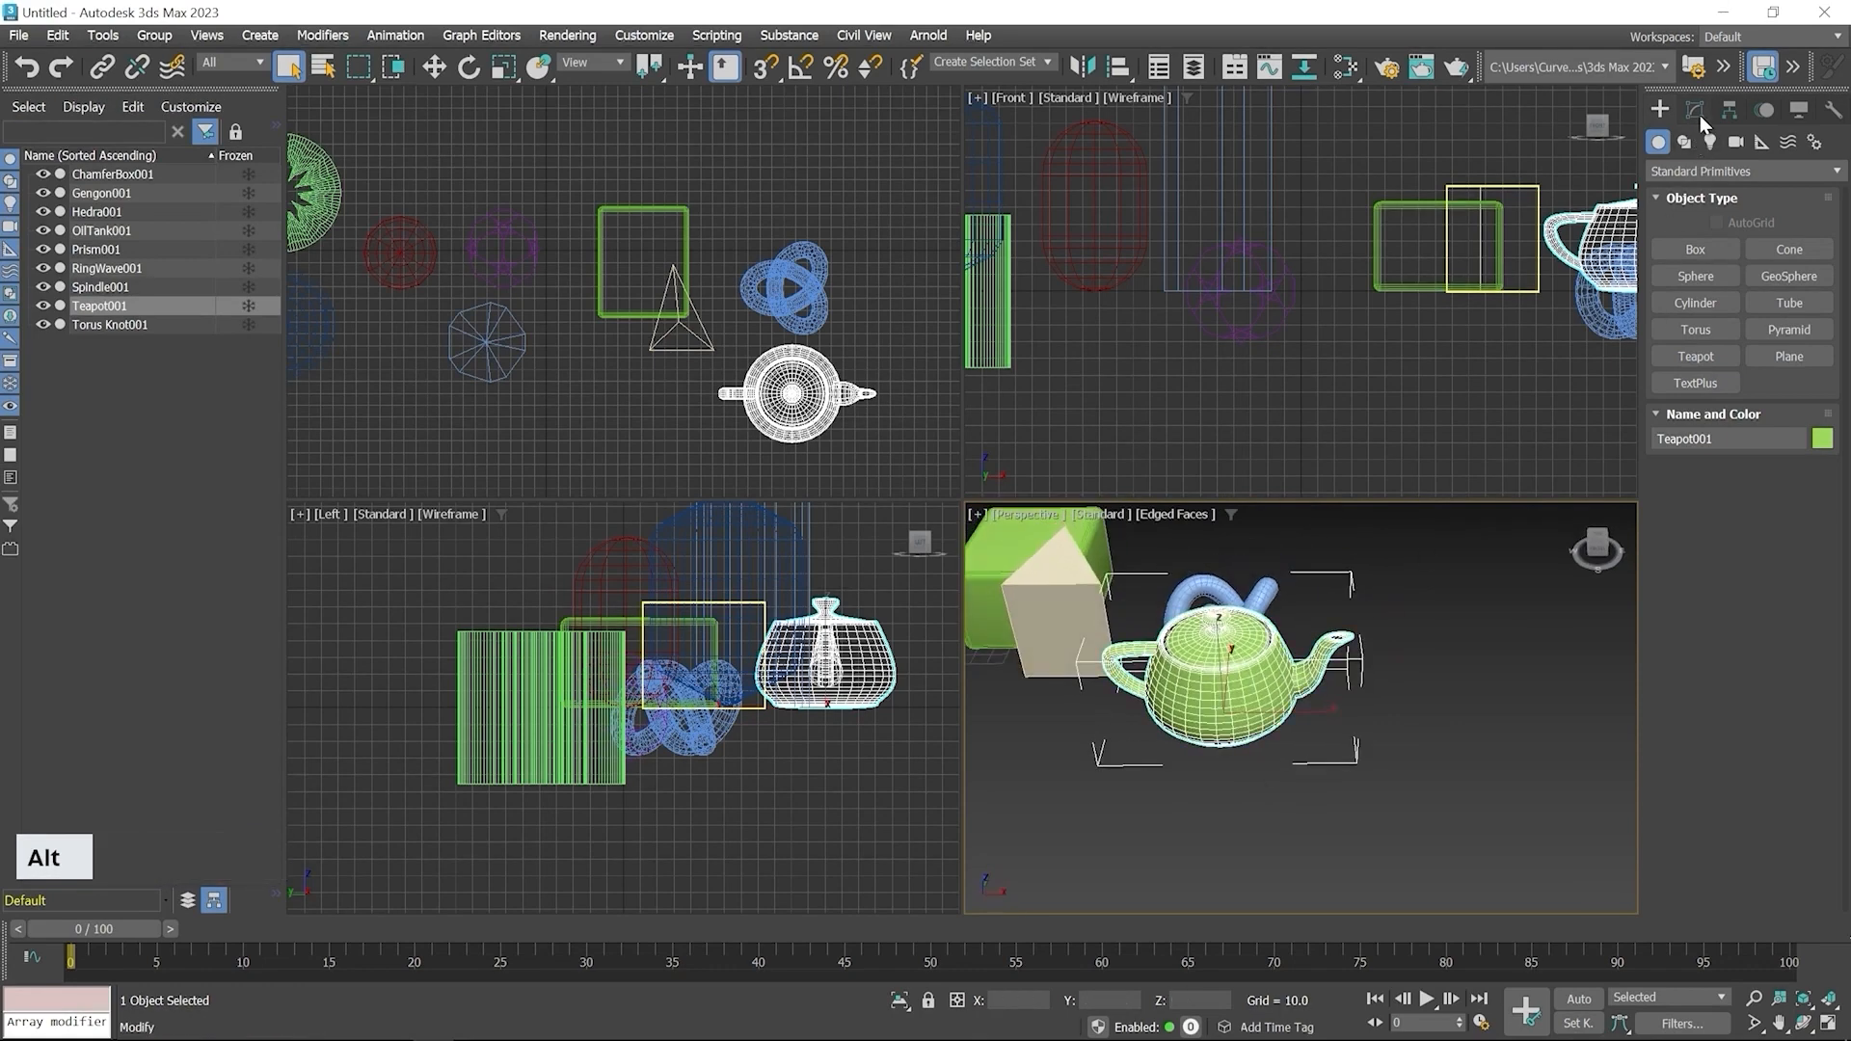
pyautogui.click(1696, 110)
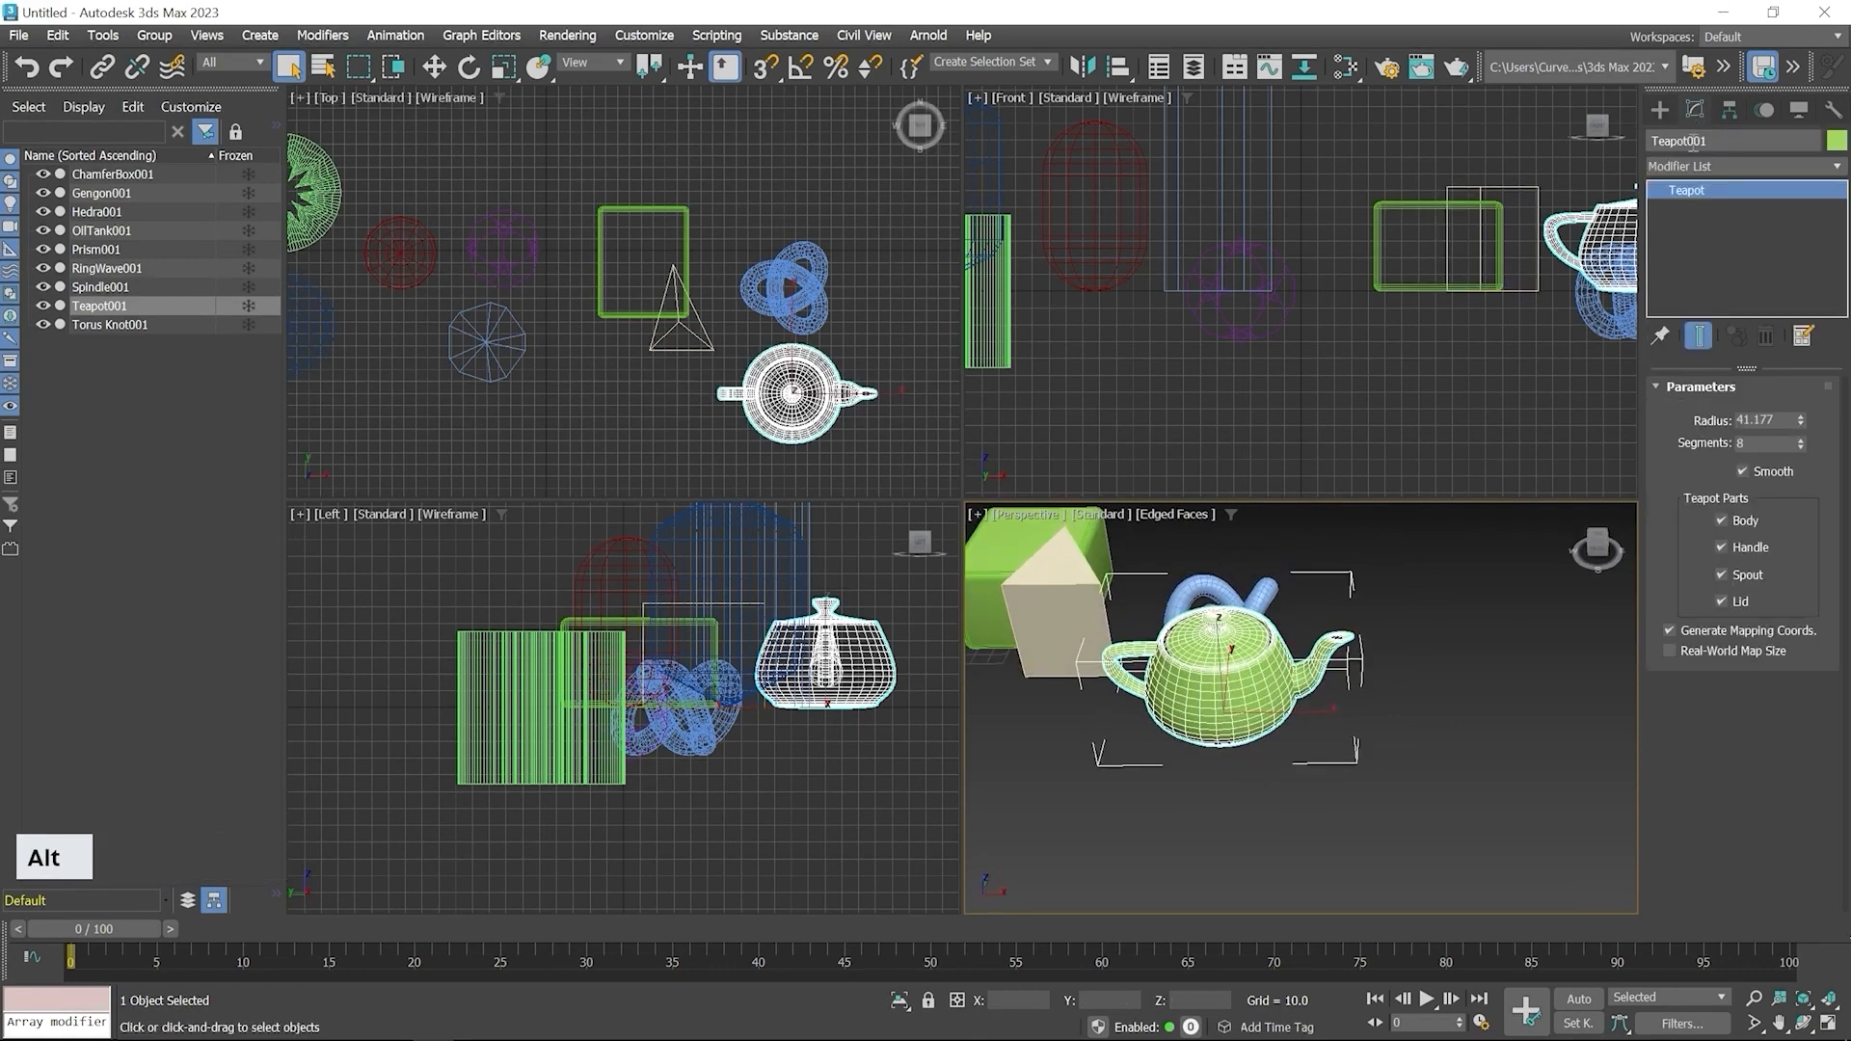
pyautogui.click(1722, 520)
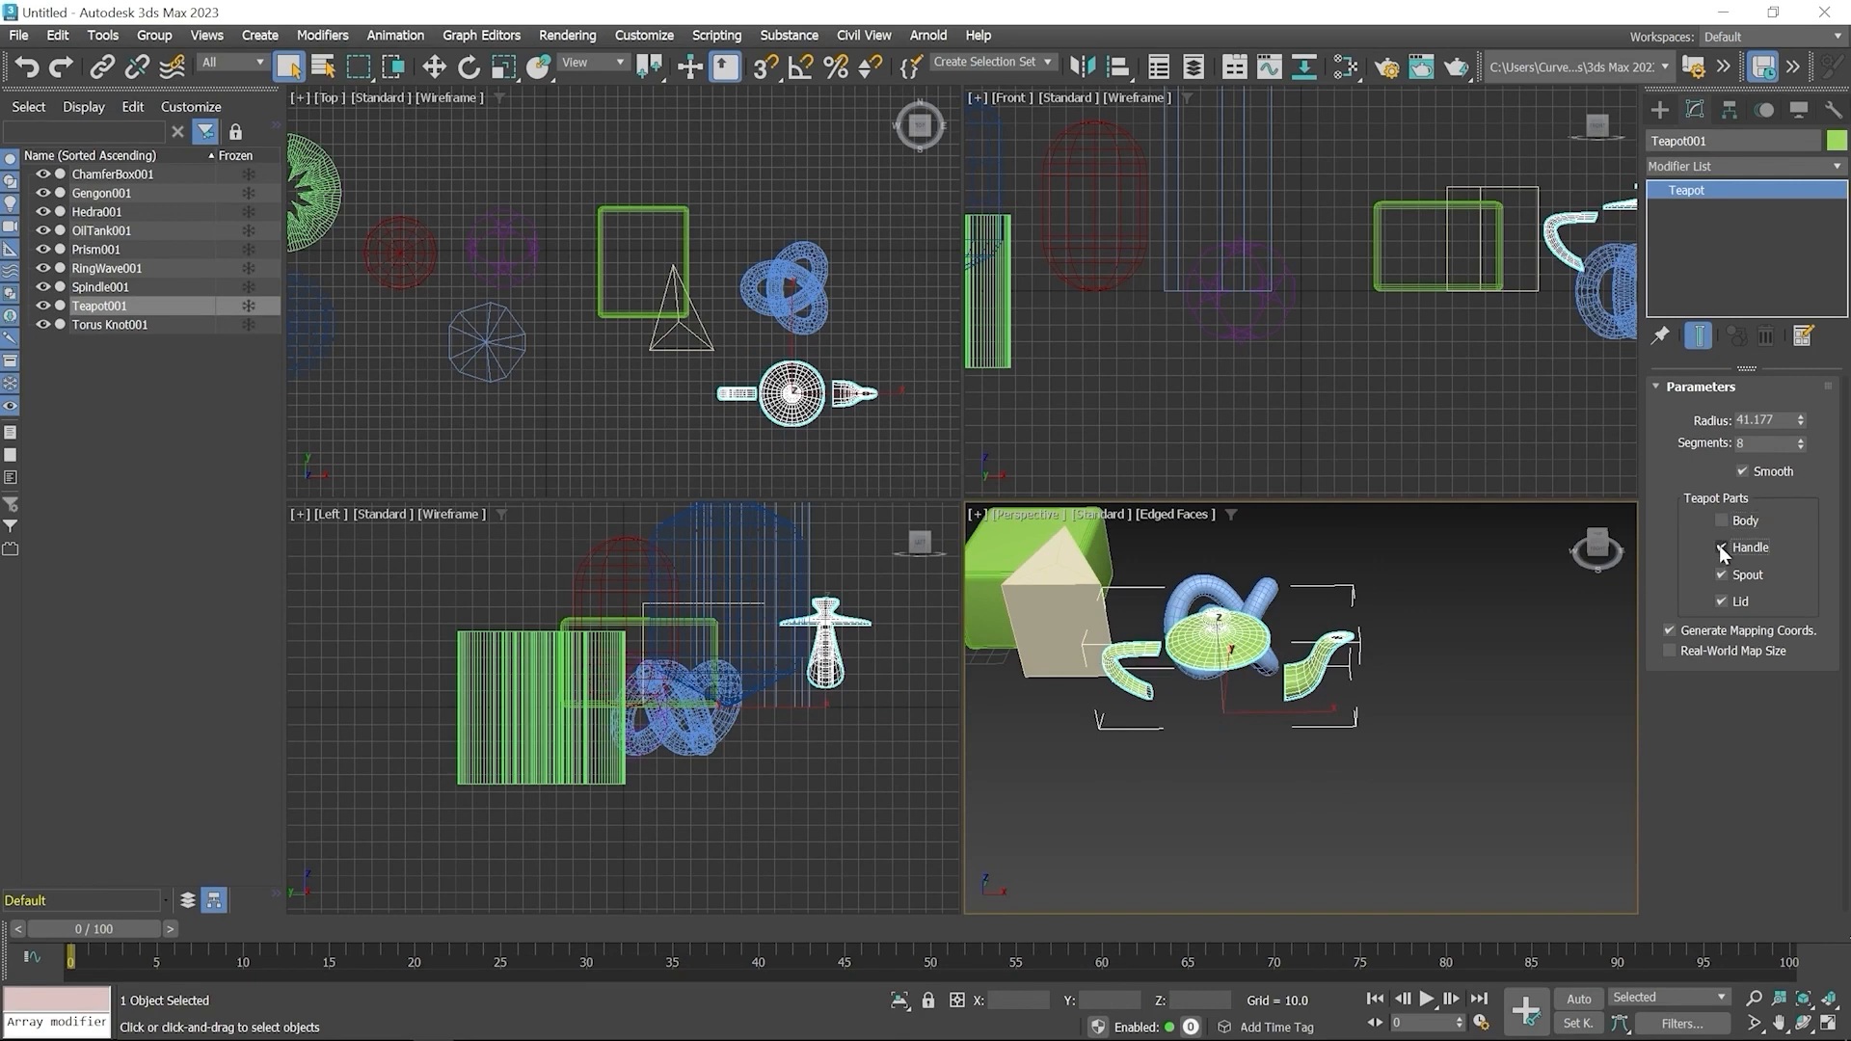
pyautogui.click(1722, 548)
pyautogui.click(1721, 575)
pyautogui.click(1722, 601)
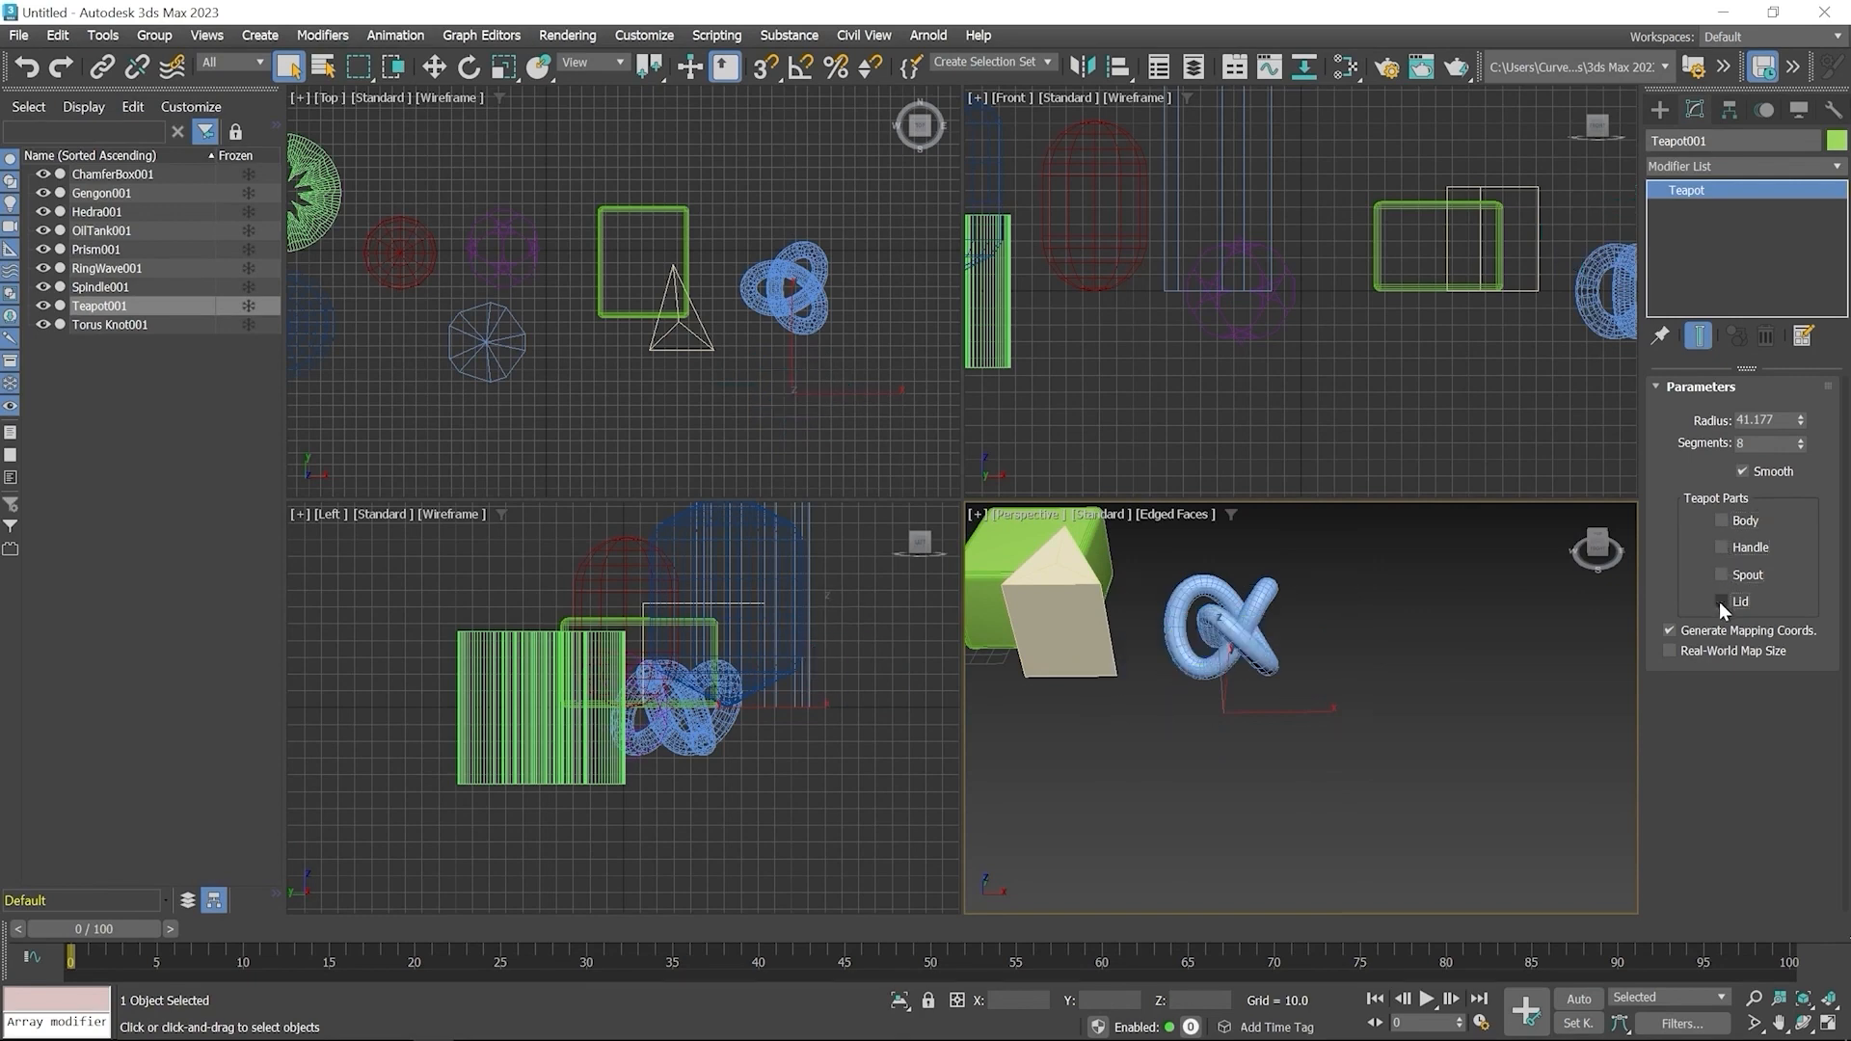
pyautogui.click(1722, 576)
pyautogui.click(1721, 547)
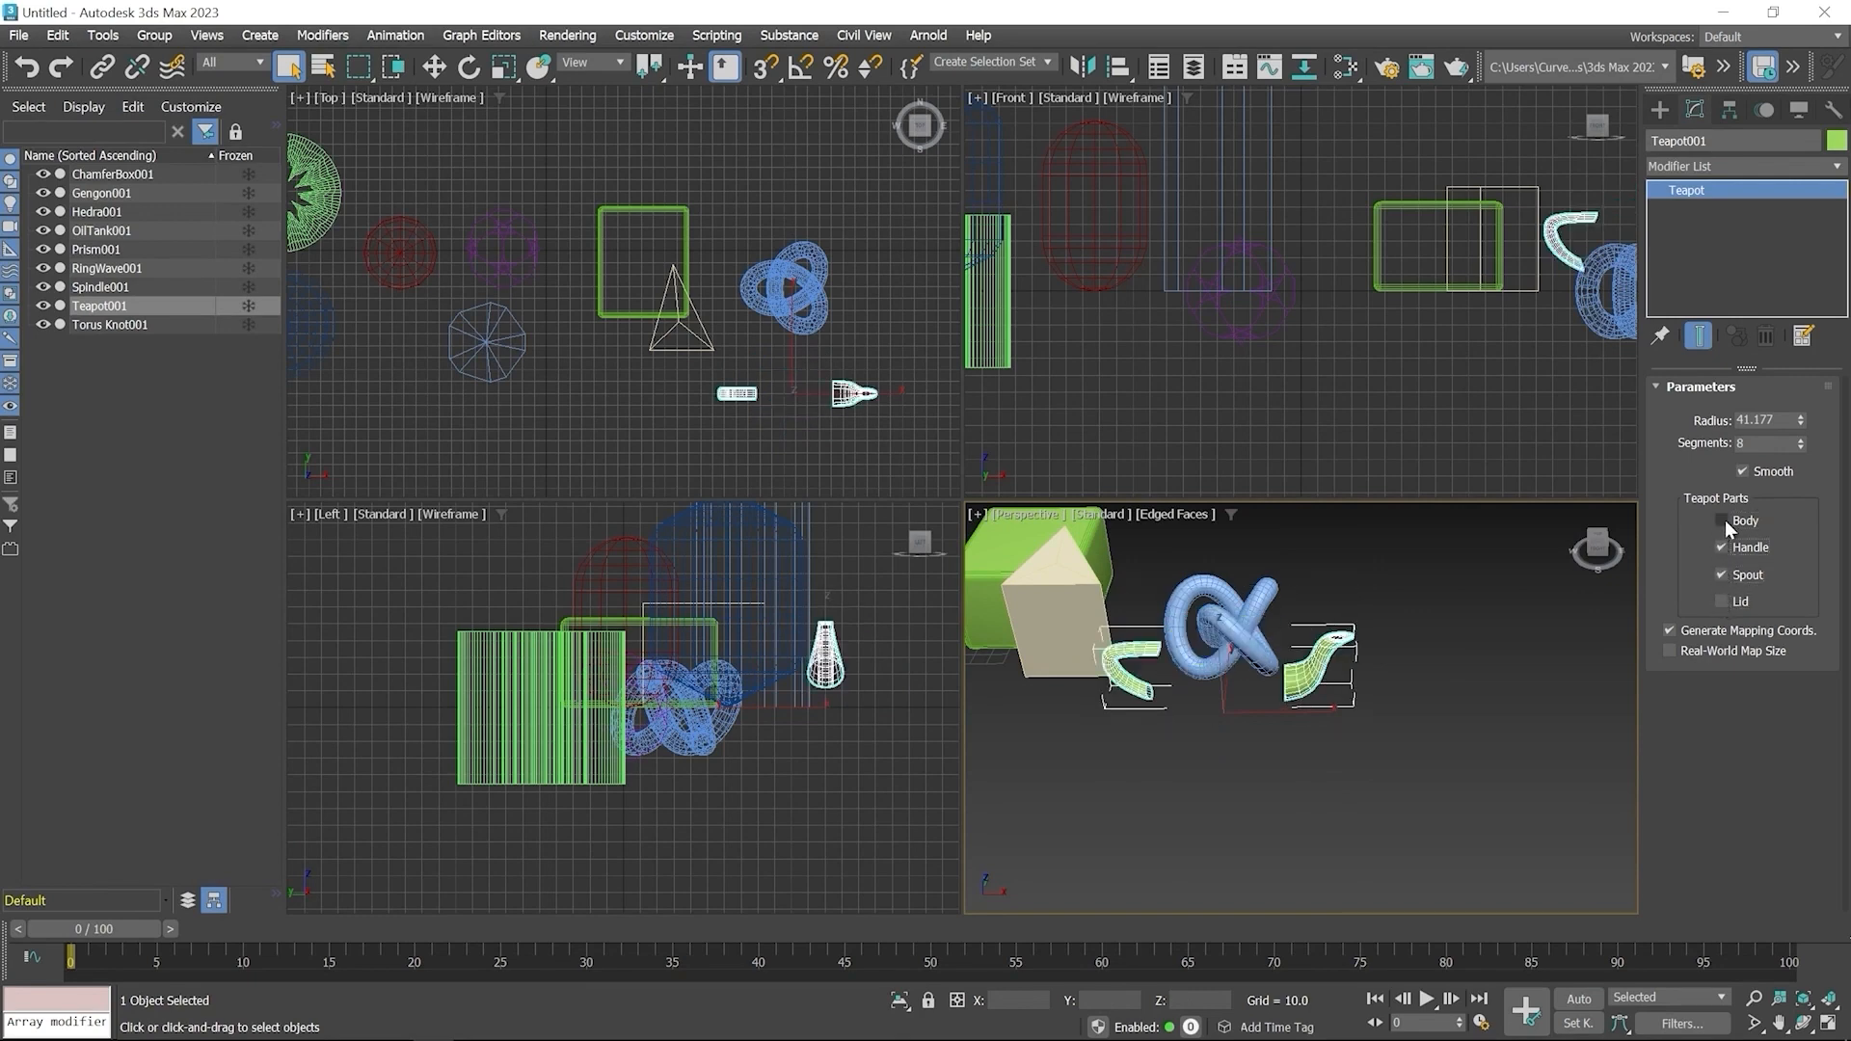
pyautogui.click(1722, 520)
pyautogui.click(1724, 603)
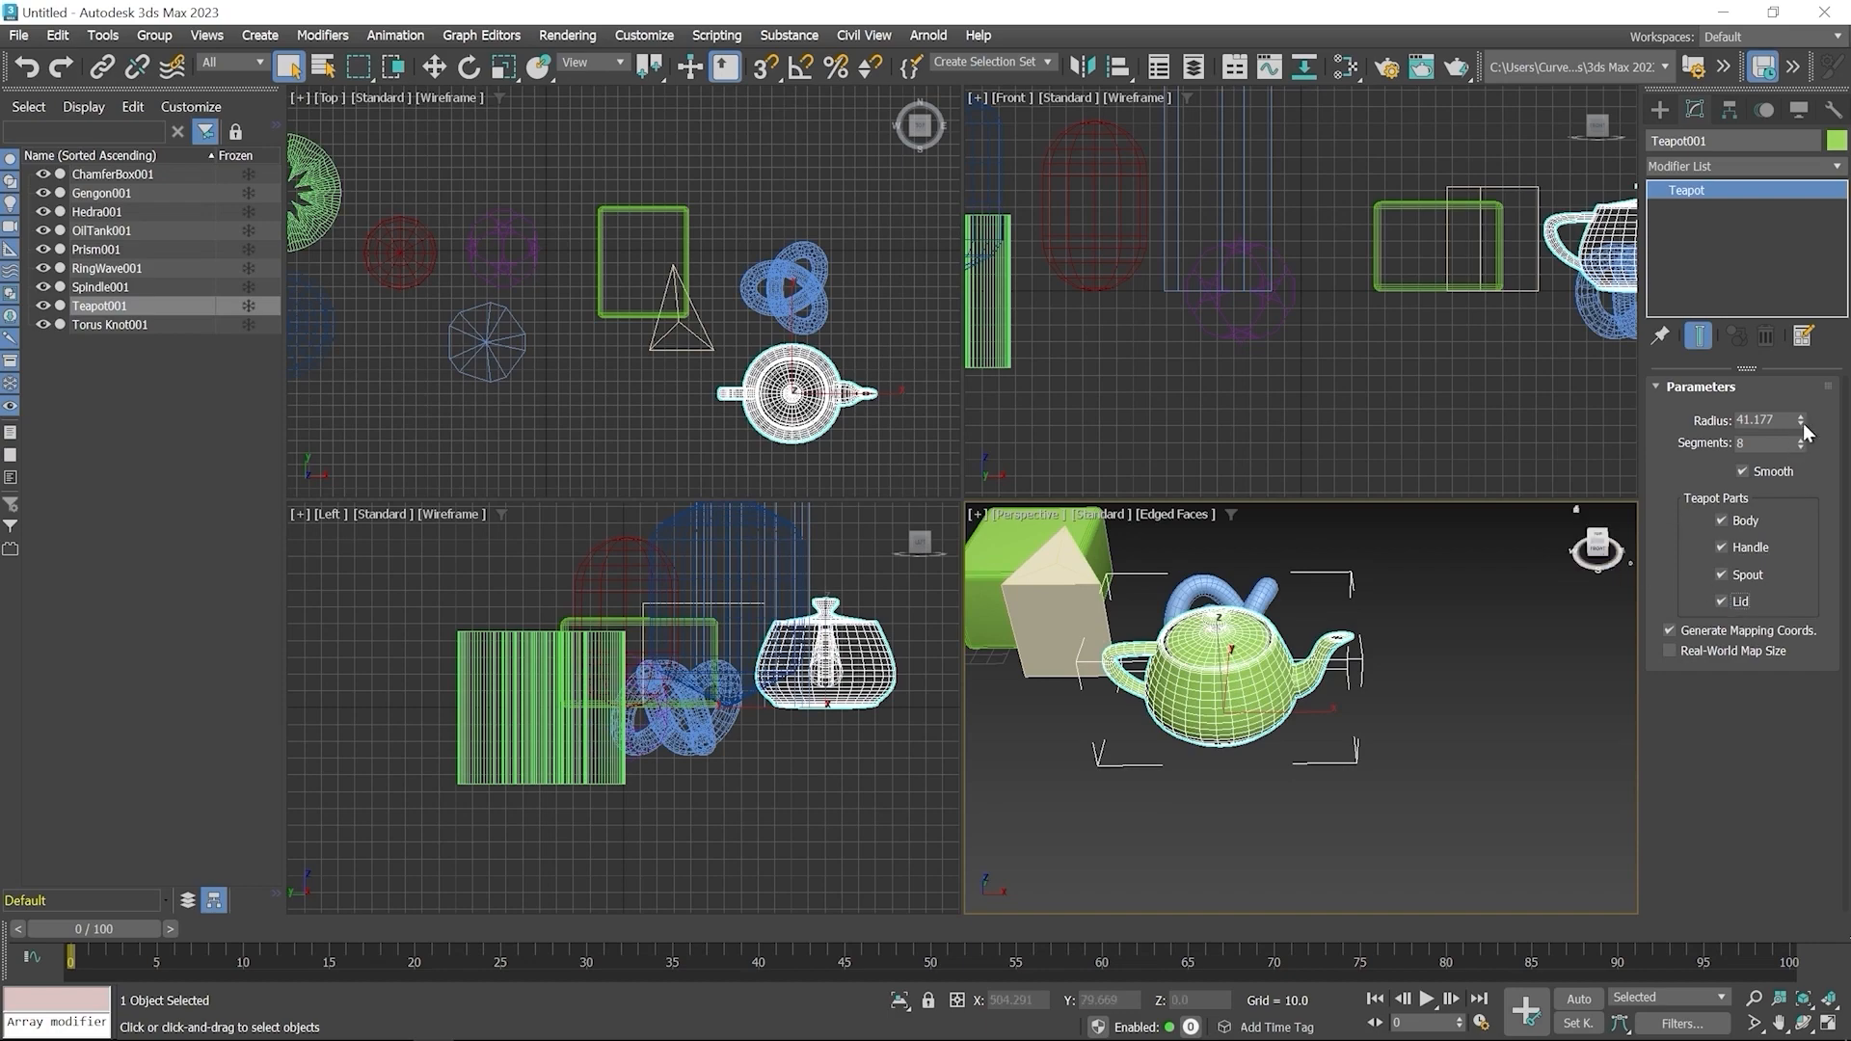
# Increase the Teapot's radius to about 44.9 and its segments to 9
pyautogui.moveTo(1798, 419); pyautogui.dragTo(1812, 460)
pyautogui.moveTo(1257, 634); pyautogui.dragTo(1312, 718, button='middle')
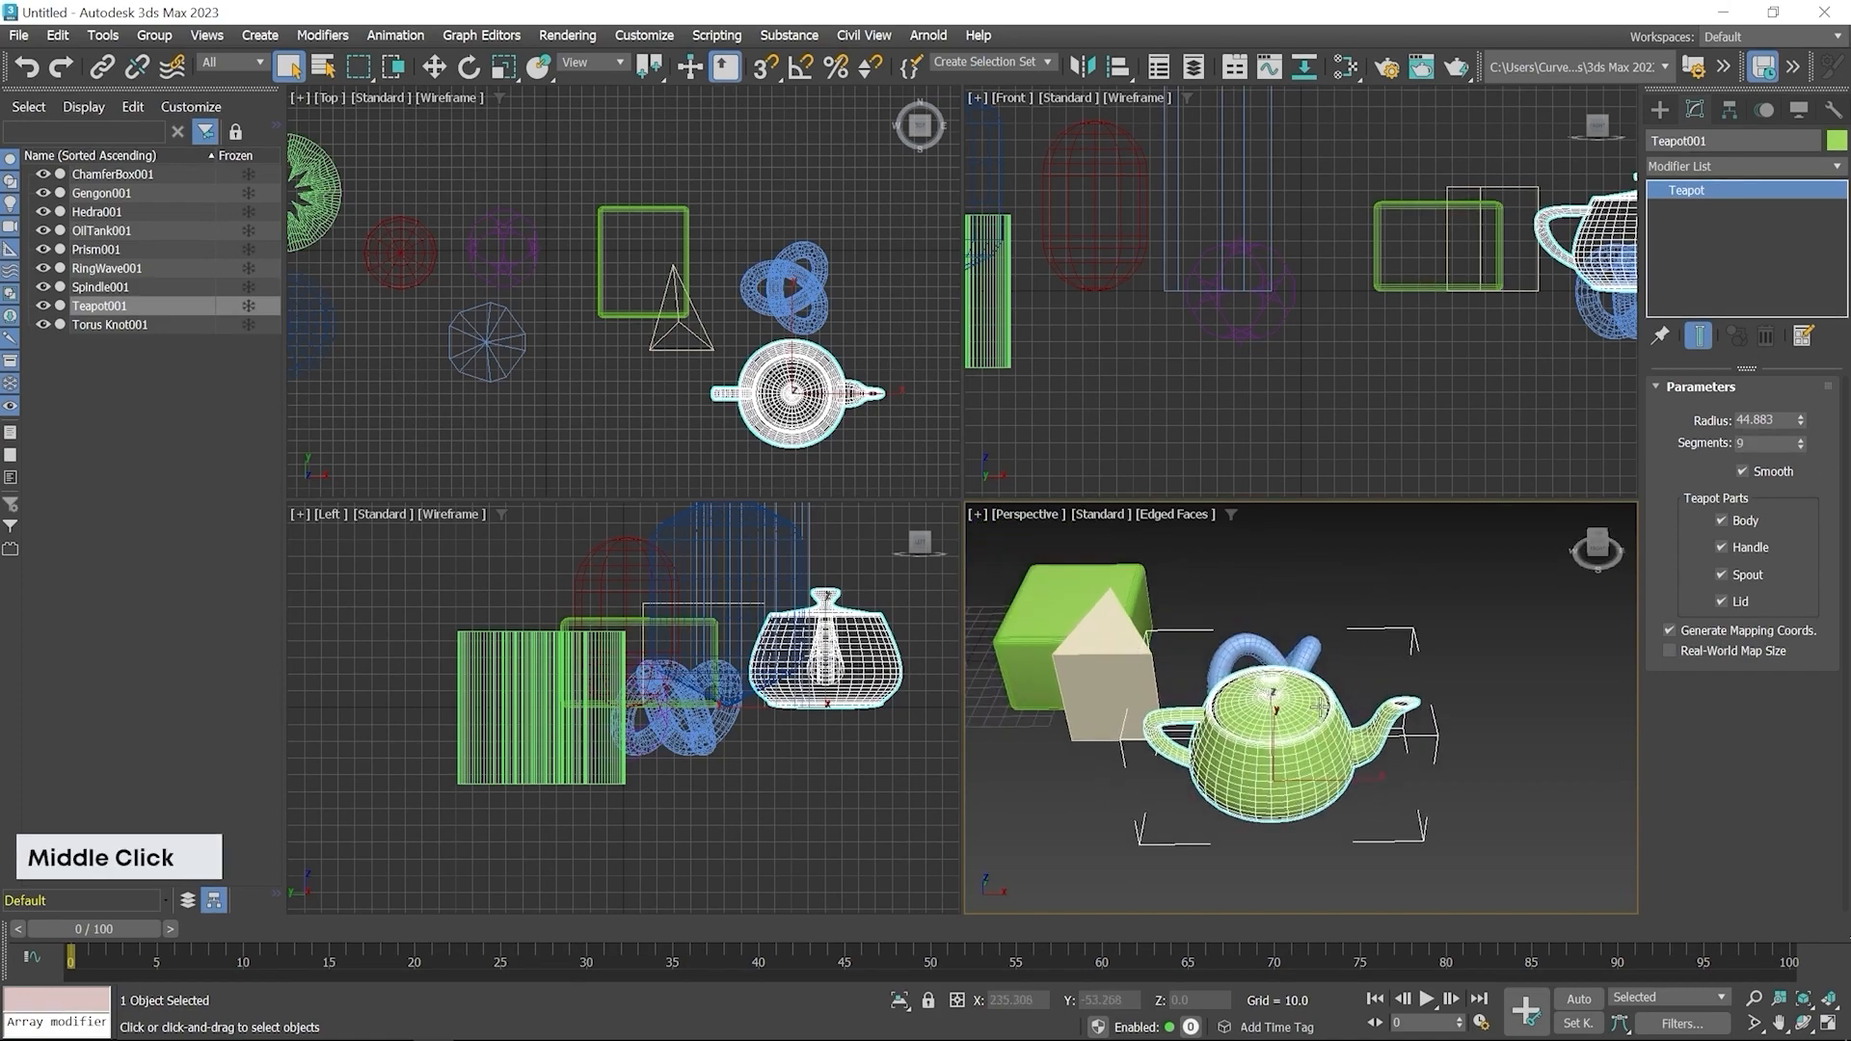
pyautogui.keyDown('alt'); pyautogui.moveTo(1430, 709); pyautogui.dragTo(1205, 696, button='middle'); pyautogui.keyUp('alt')
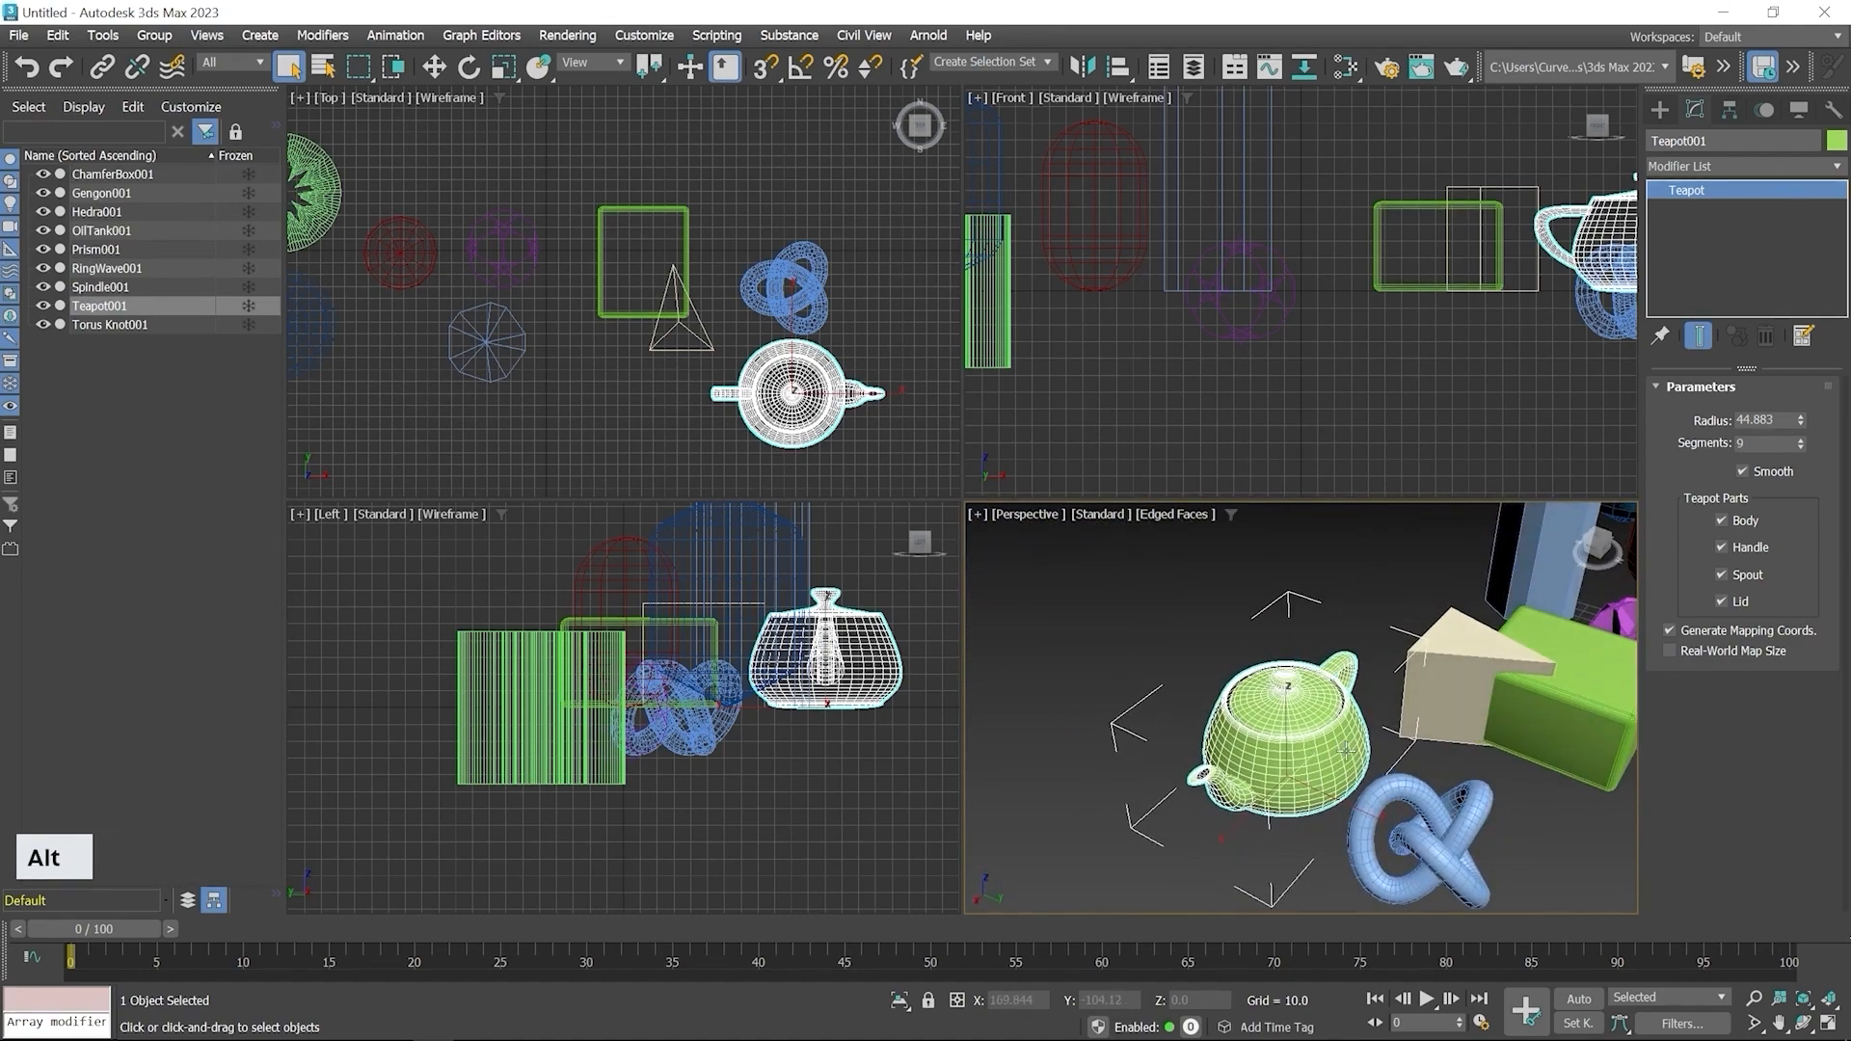
# Create a ChamferCyl from Extended Primitives left of the Teapot, radius about 42.3 and height about 95.6
pyautogui.click(1660, 108)
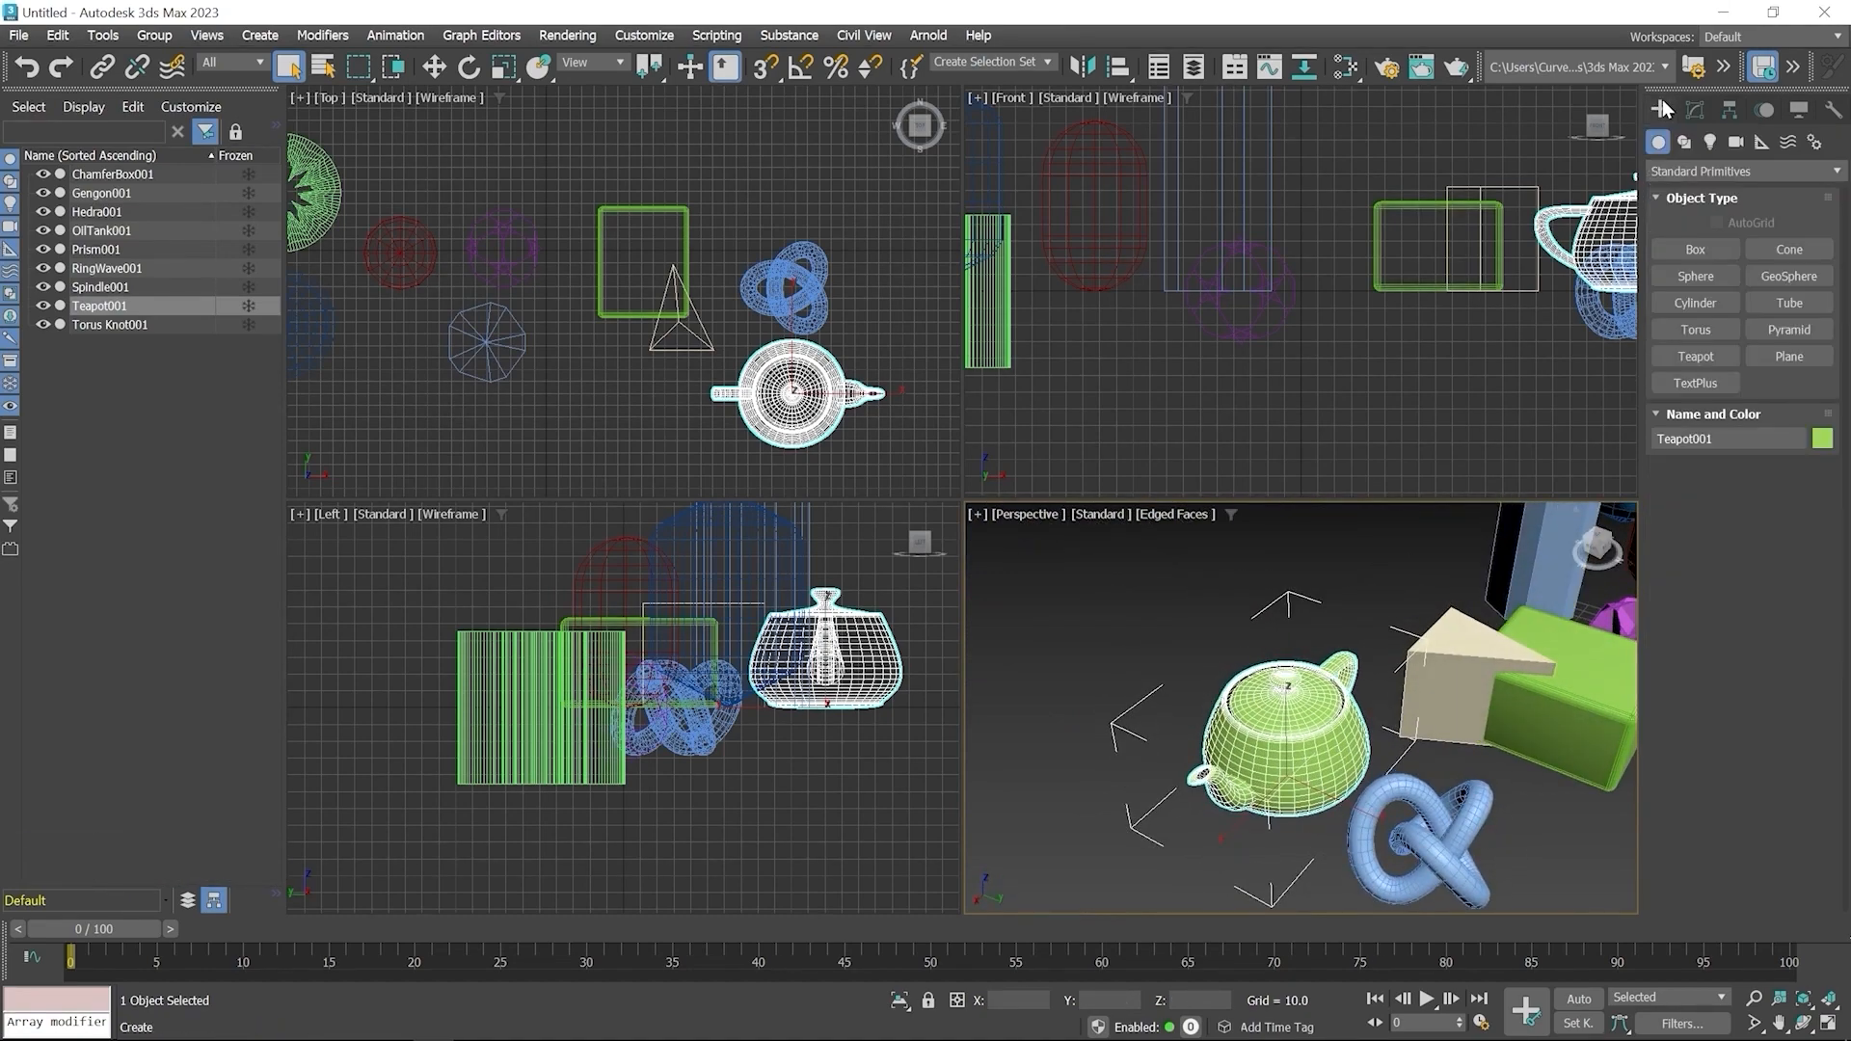
pyautogui.click(1703, 174)
pyautogui.click(1681, 211)
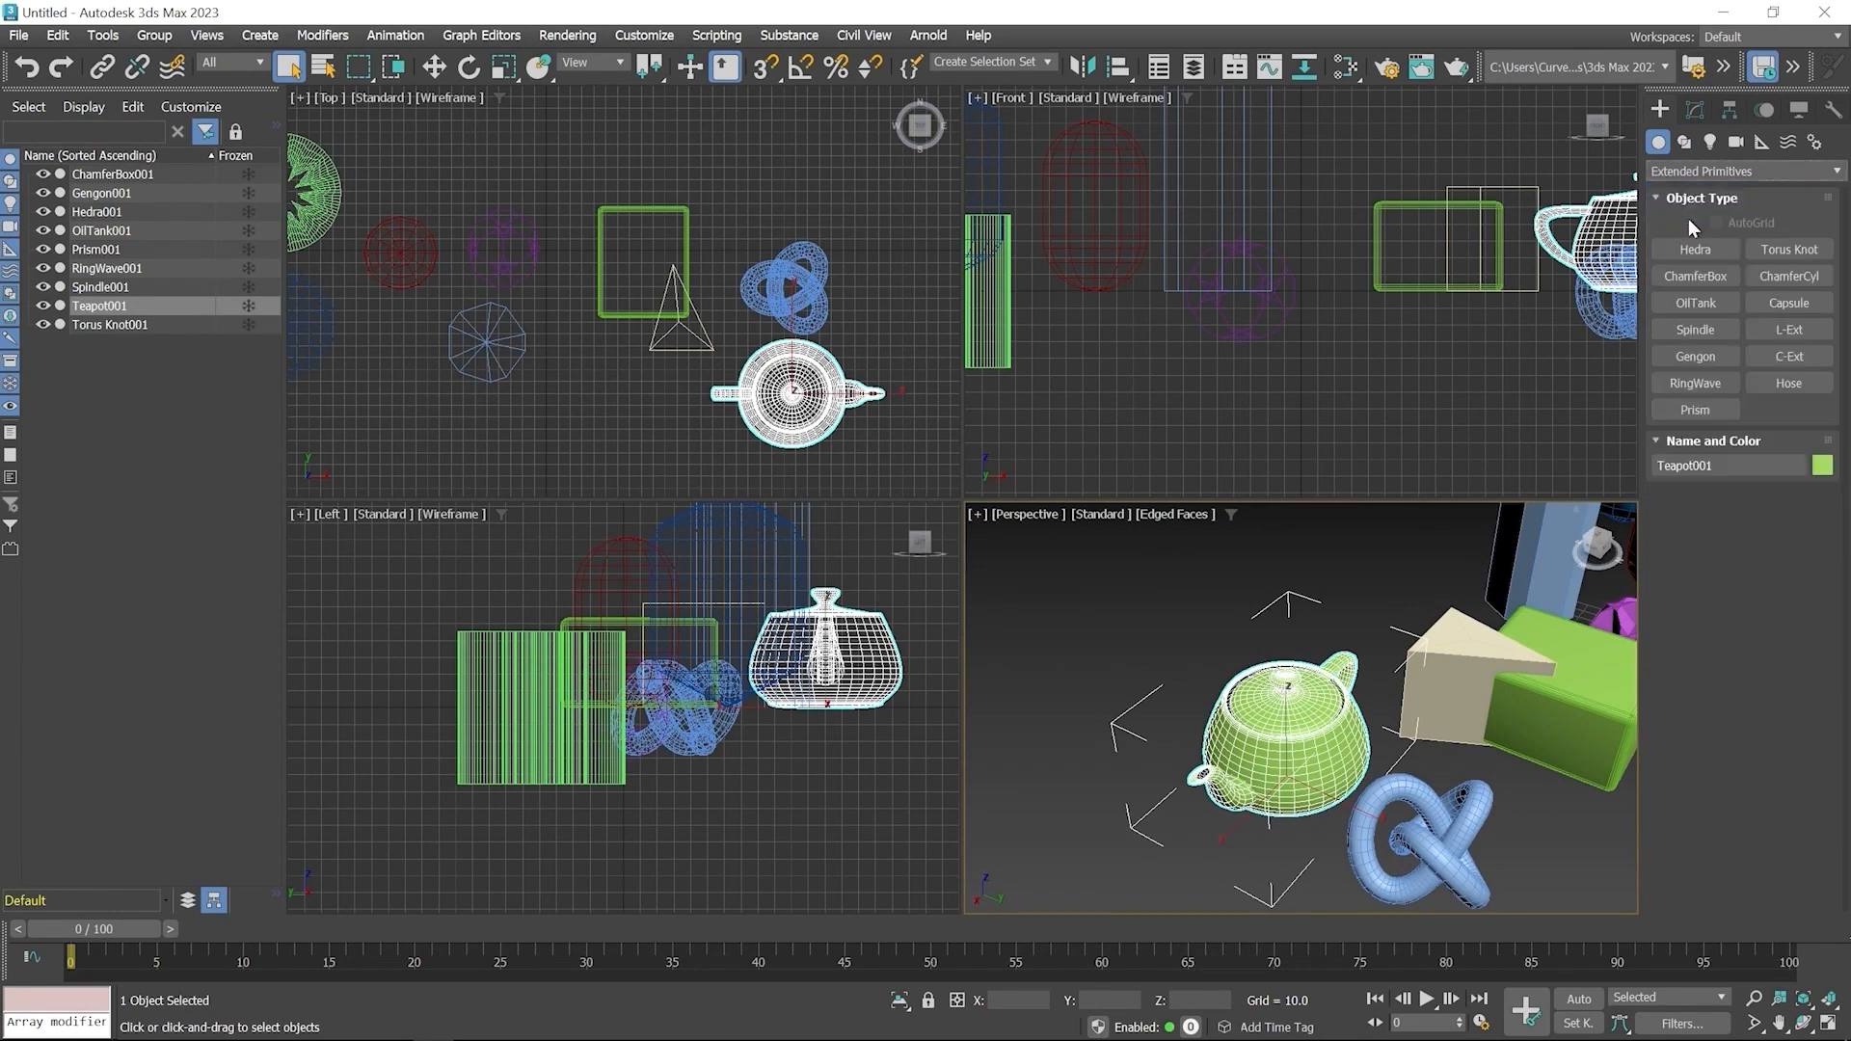
pyautogui.click(1789, 277)
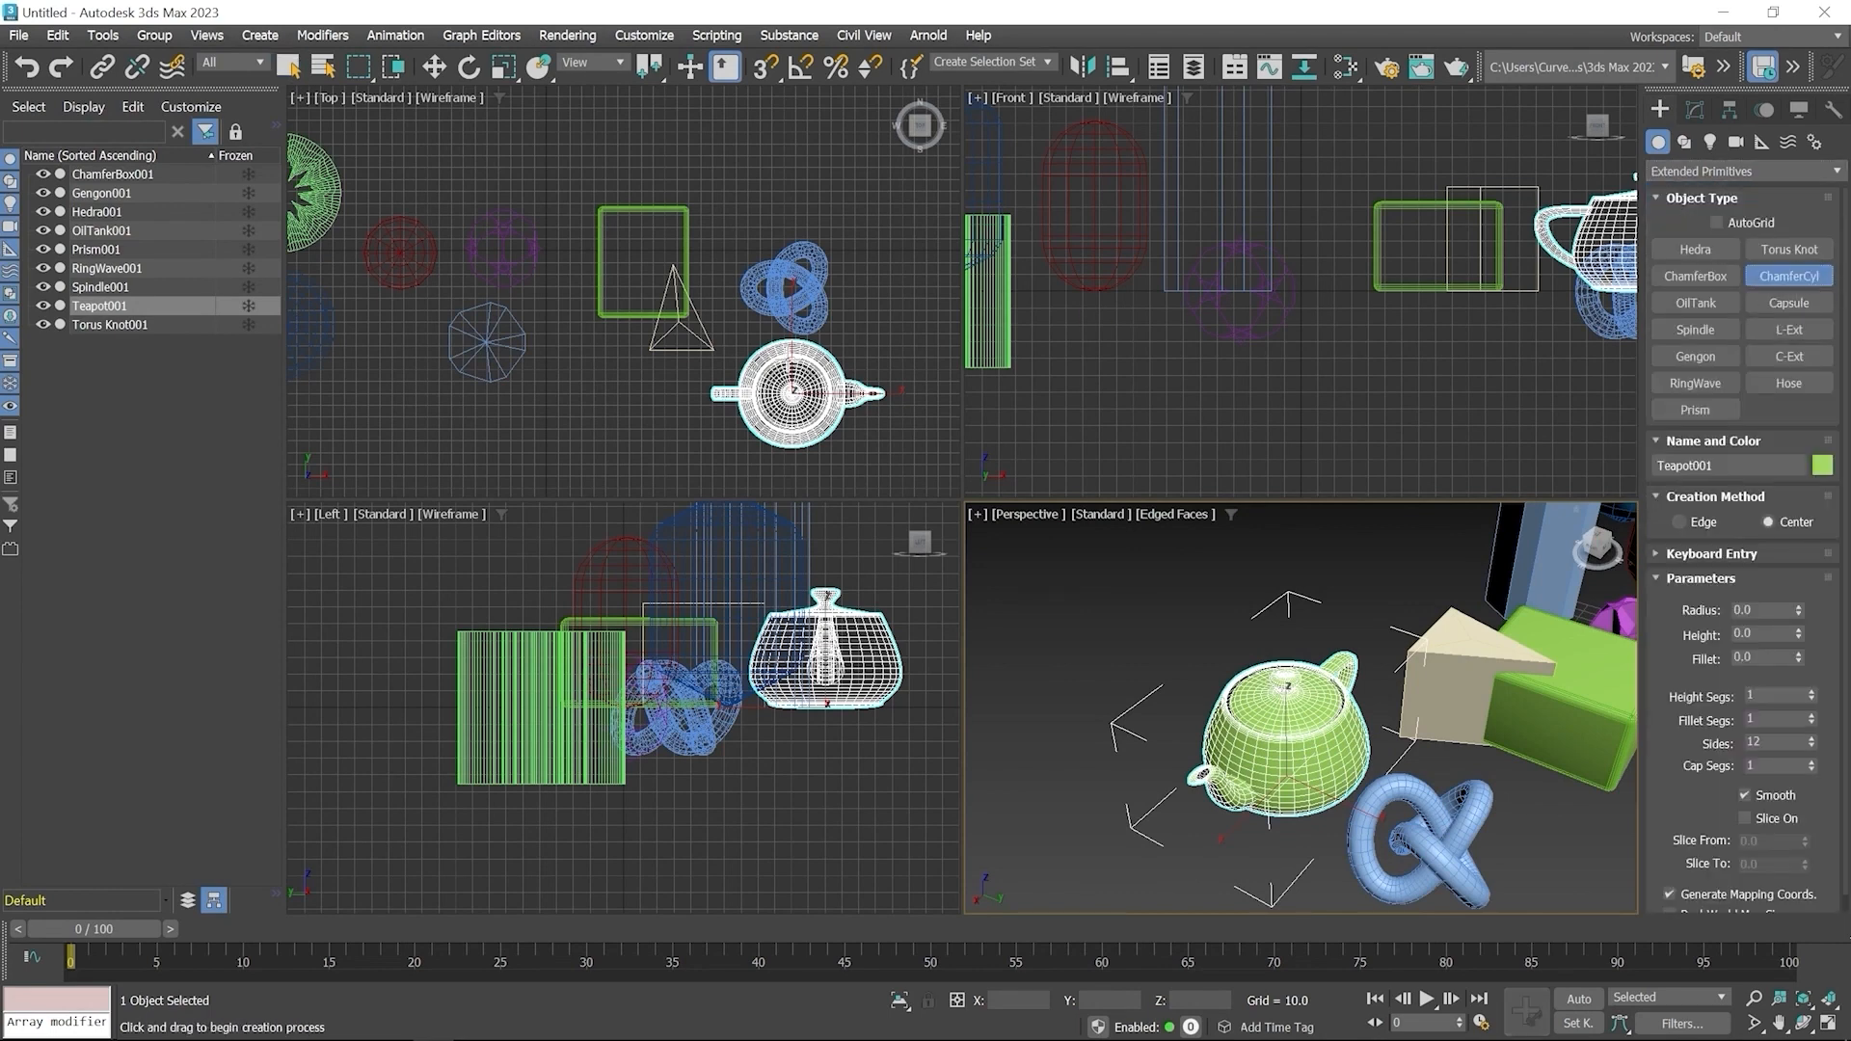
pyautogui.moveTo(636, 386); pyautogui.dragTo(712, 222, button='middle')
pyautogui.moveTo(630, 289); pyautogui.dragTo(667, 326)
pyautogui.click(648, 206)
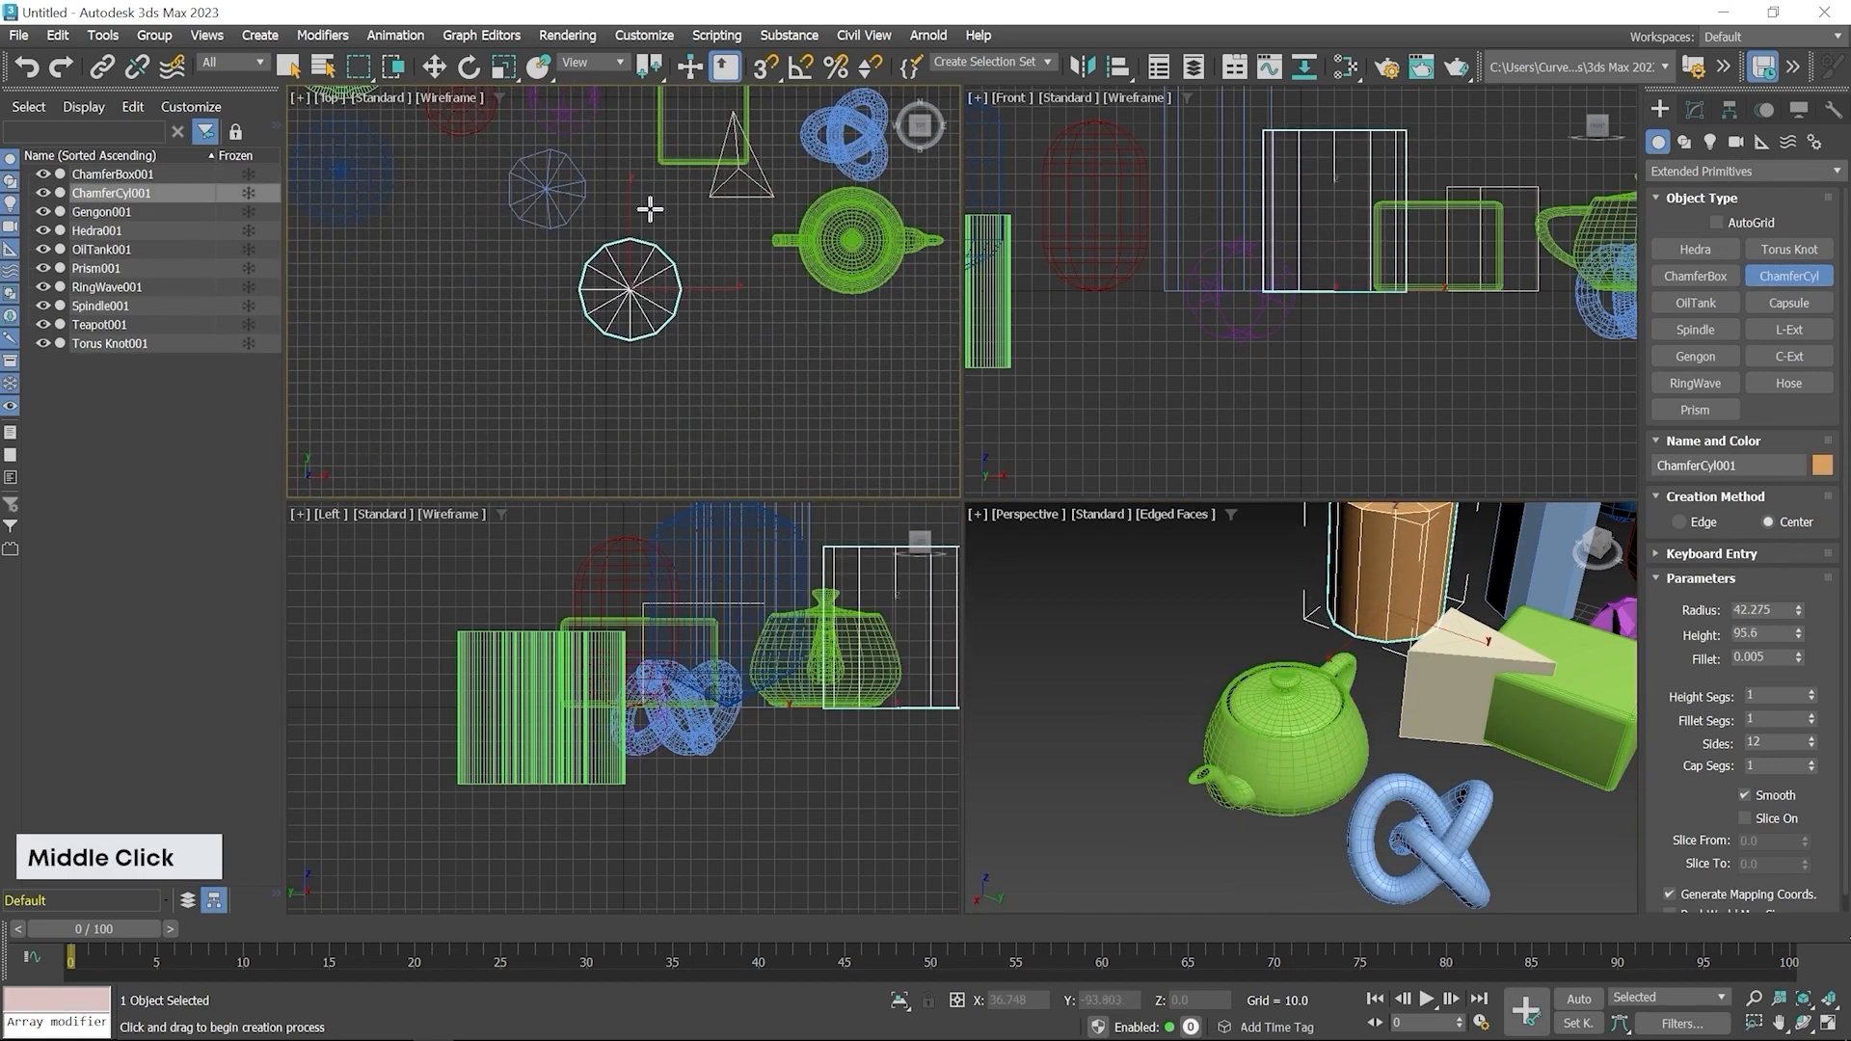
pyautogui.click(670, 263)
pyautogui.rightClick(670, 262)
# Adjust the ChamferCyl to radius about 39.3, height about 100.4 and fillet about 9
pyautogui.moveTo(1185, 704); pyautogui.dragTo(1263, 741, button='middle')
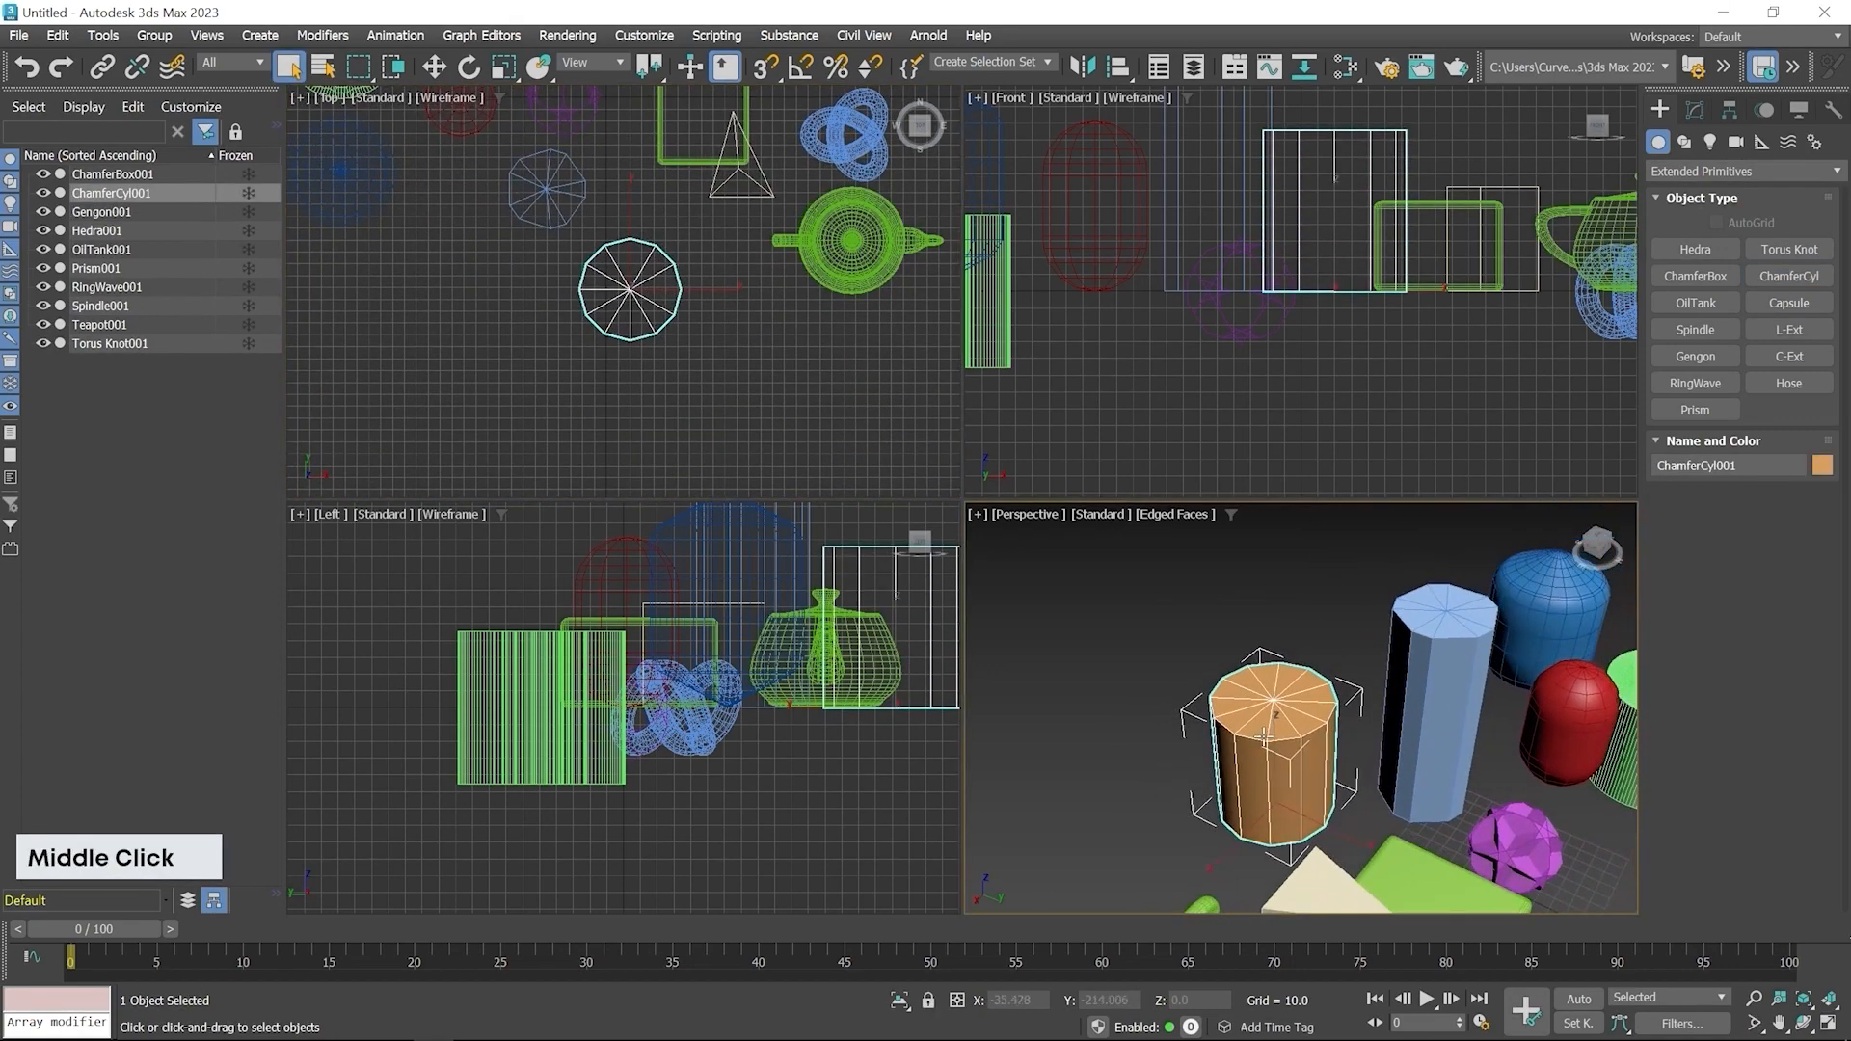
pyautogui.scroll(5, 1282, 723)
pyautogui.click(1695, 109)
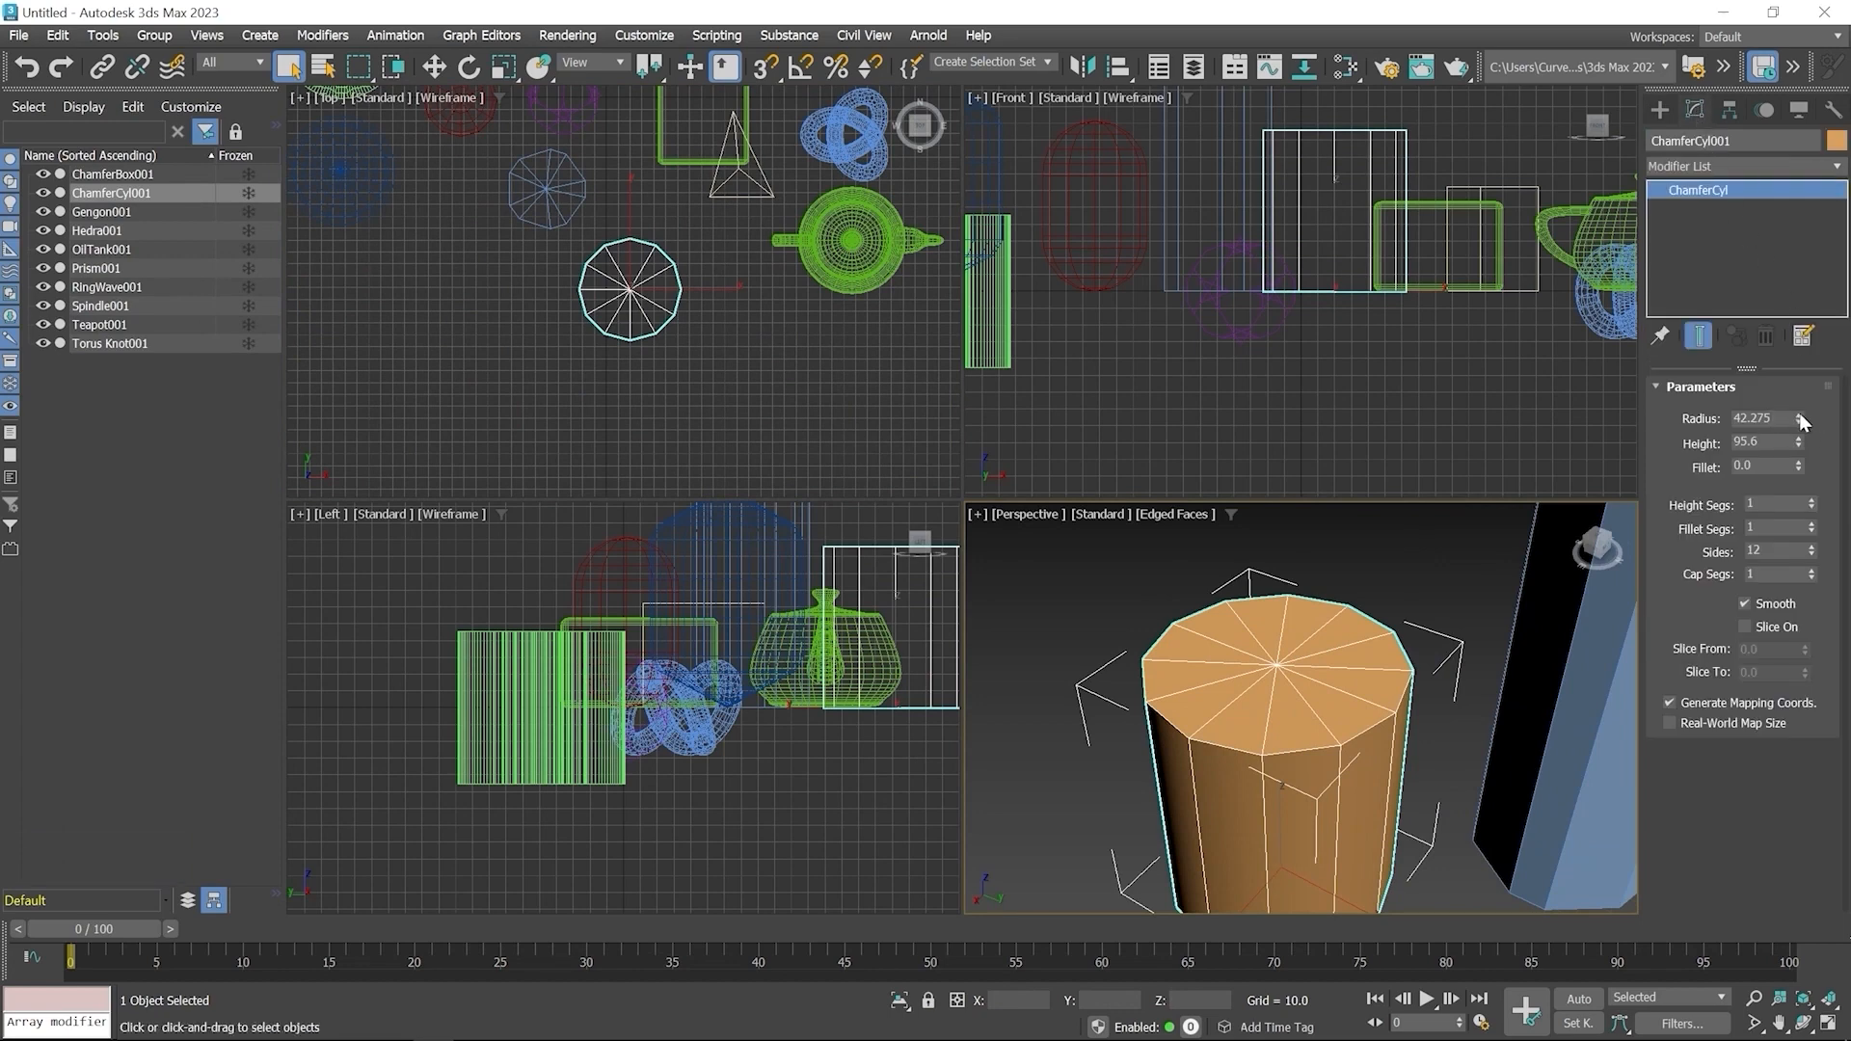
pyautogui.moveTo(1799, 420); pyautogui.dragTo(1741, 848)
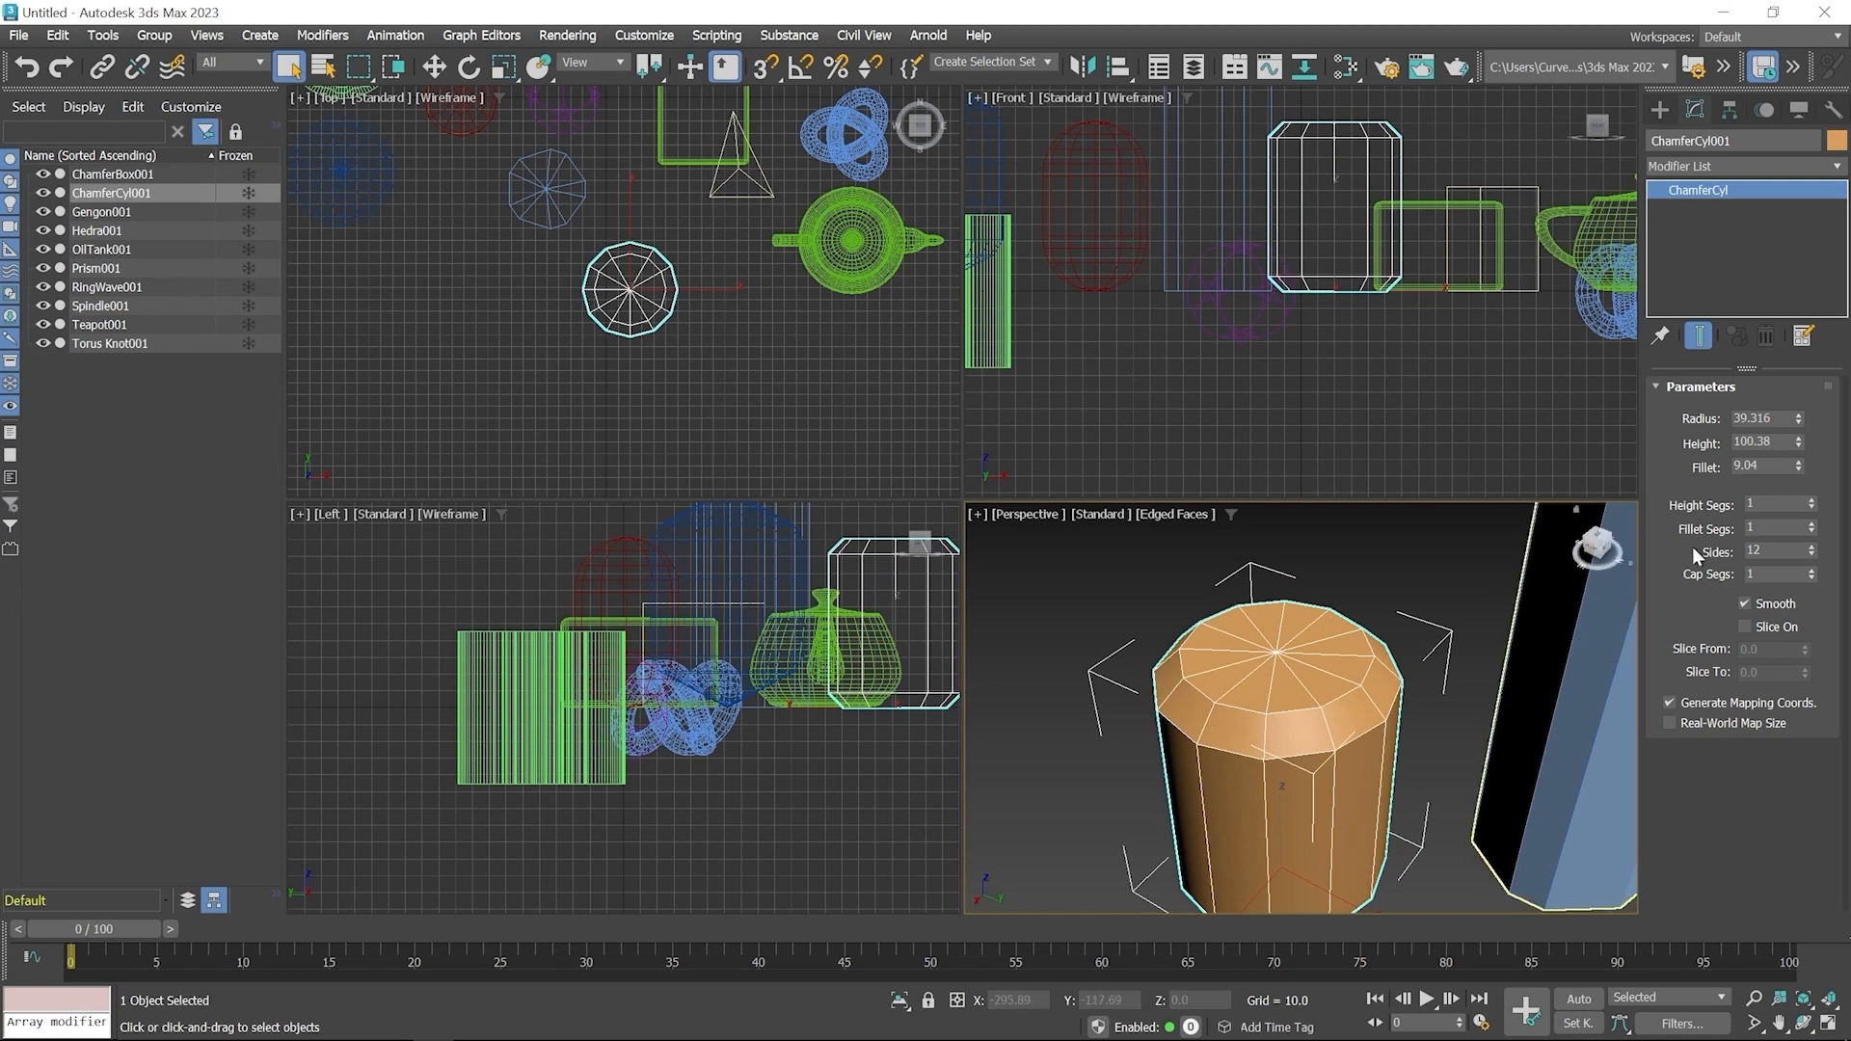
# Set the ChamferCyl's fillet segments to 5
pyautogui.moveTo(1812, 531); pyautogui.dragTo(1687, 528)
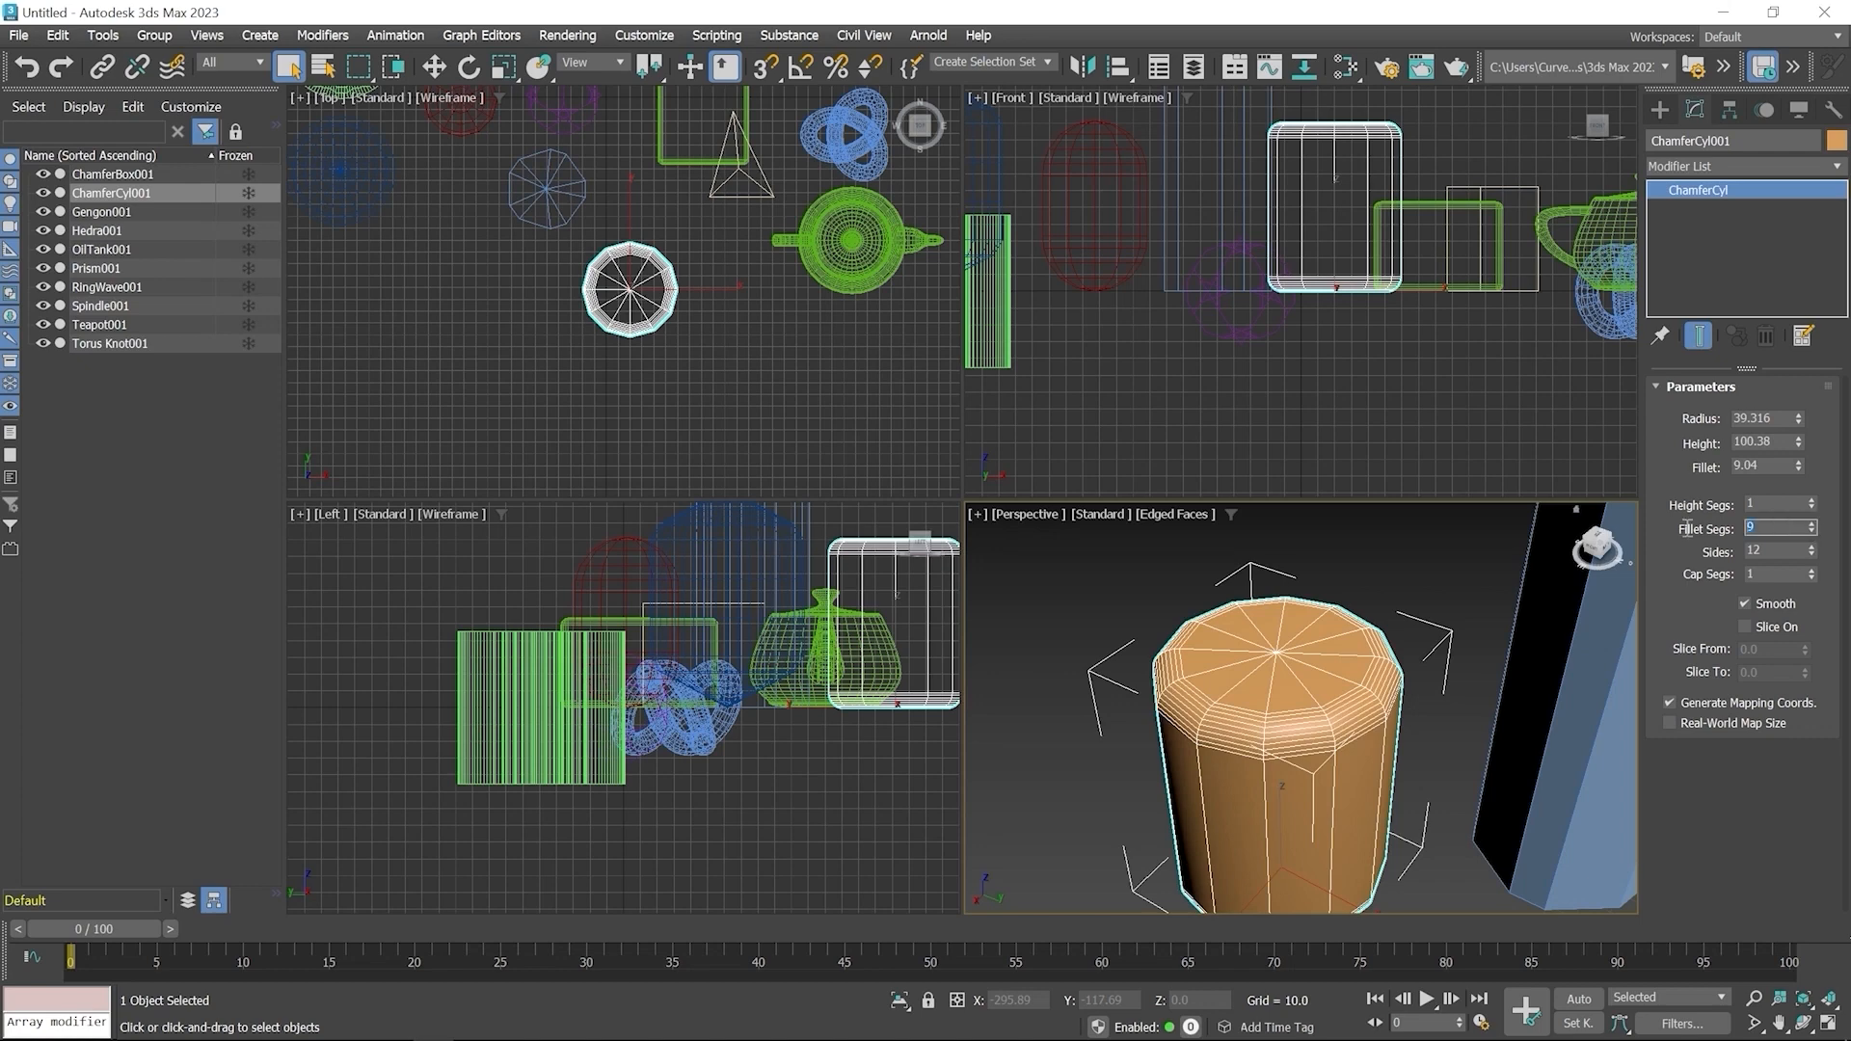
pyautogui.write('5')
pyautogui.press('Return')
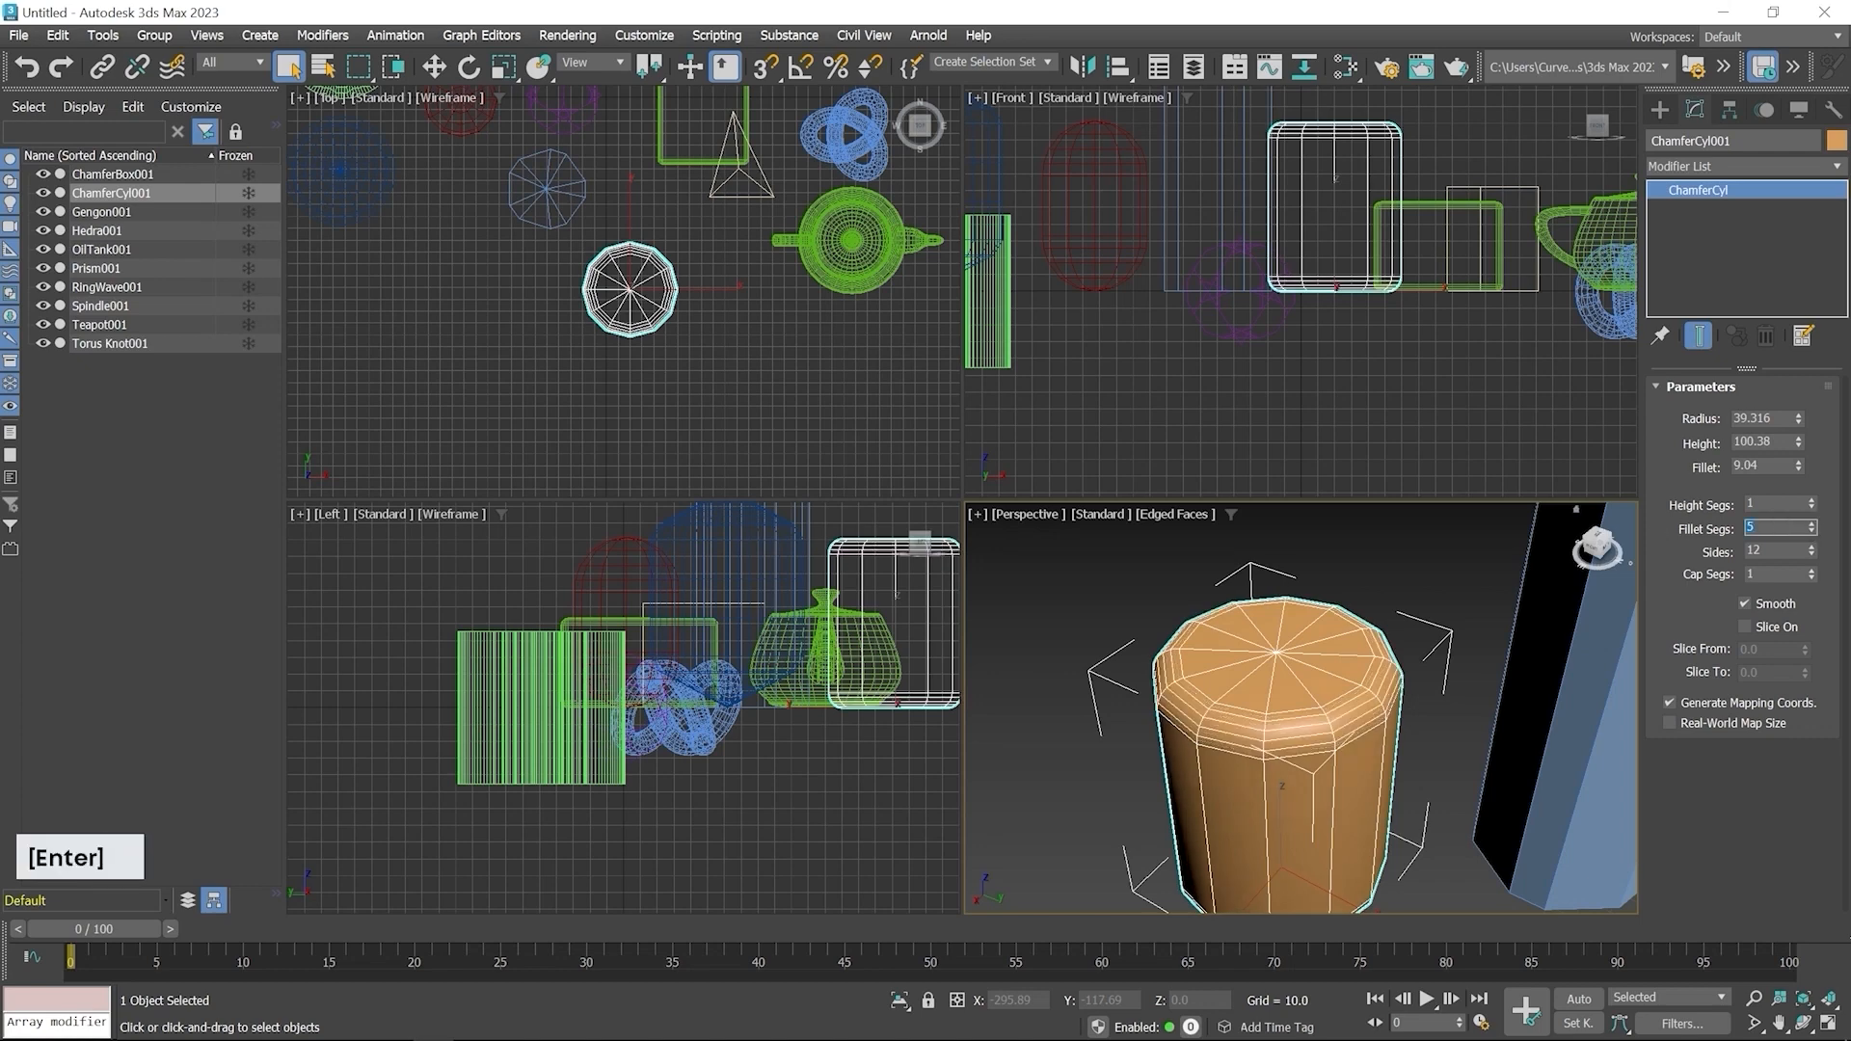
# Create a Capsule from Extended Primitives in the Top viewport, radius about 54.8 and height about 255.1
pyautogui.middleClick(1231, 738)
pyautogui.scroll(5, 1234, 754)
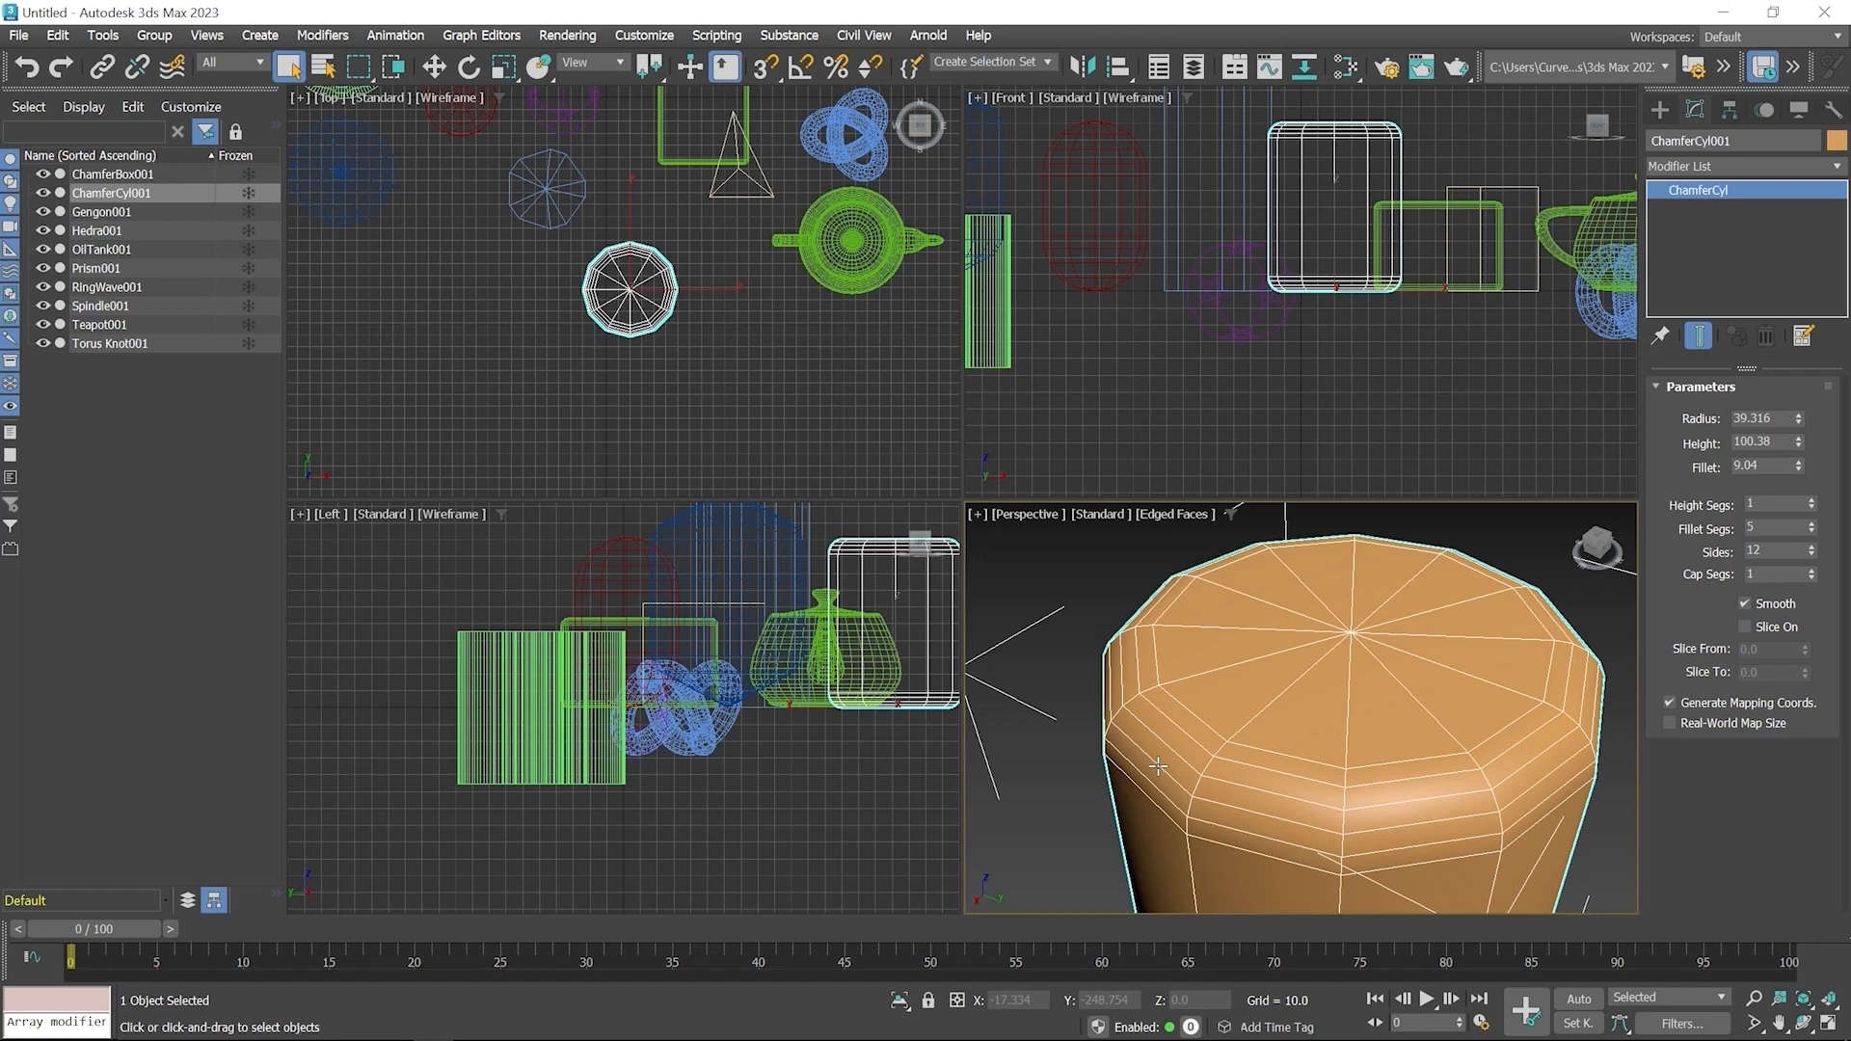
pyautogui.click(1659, 110)
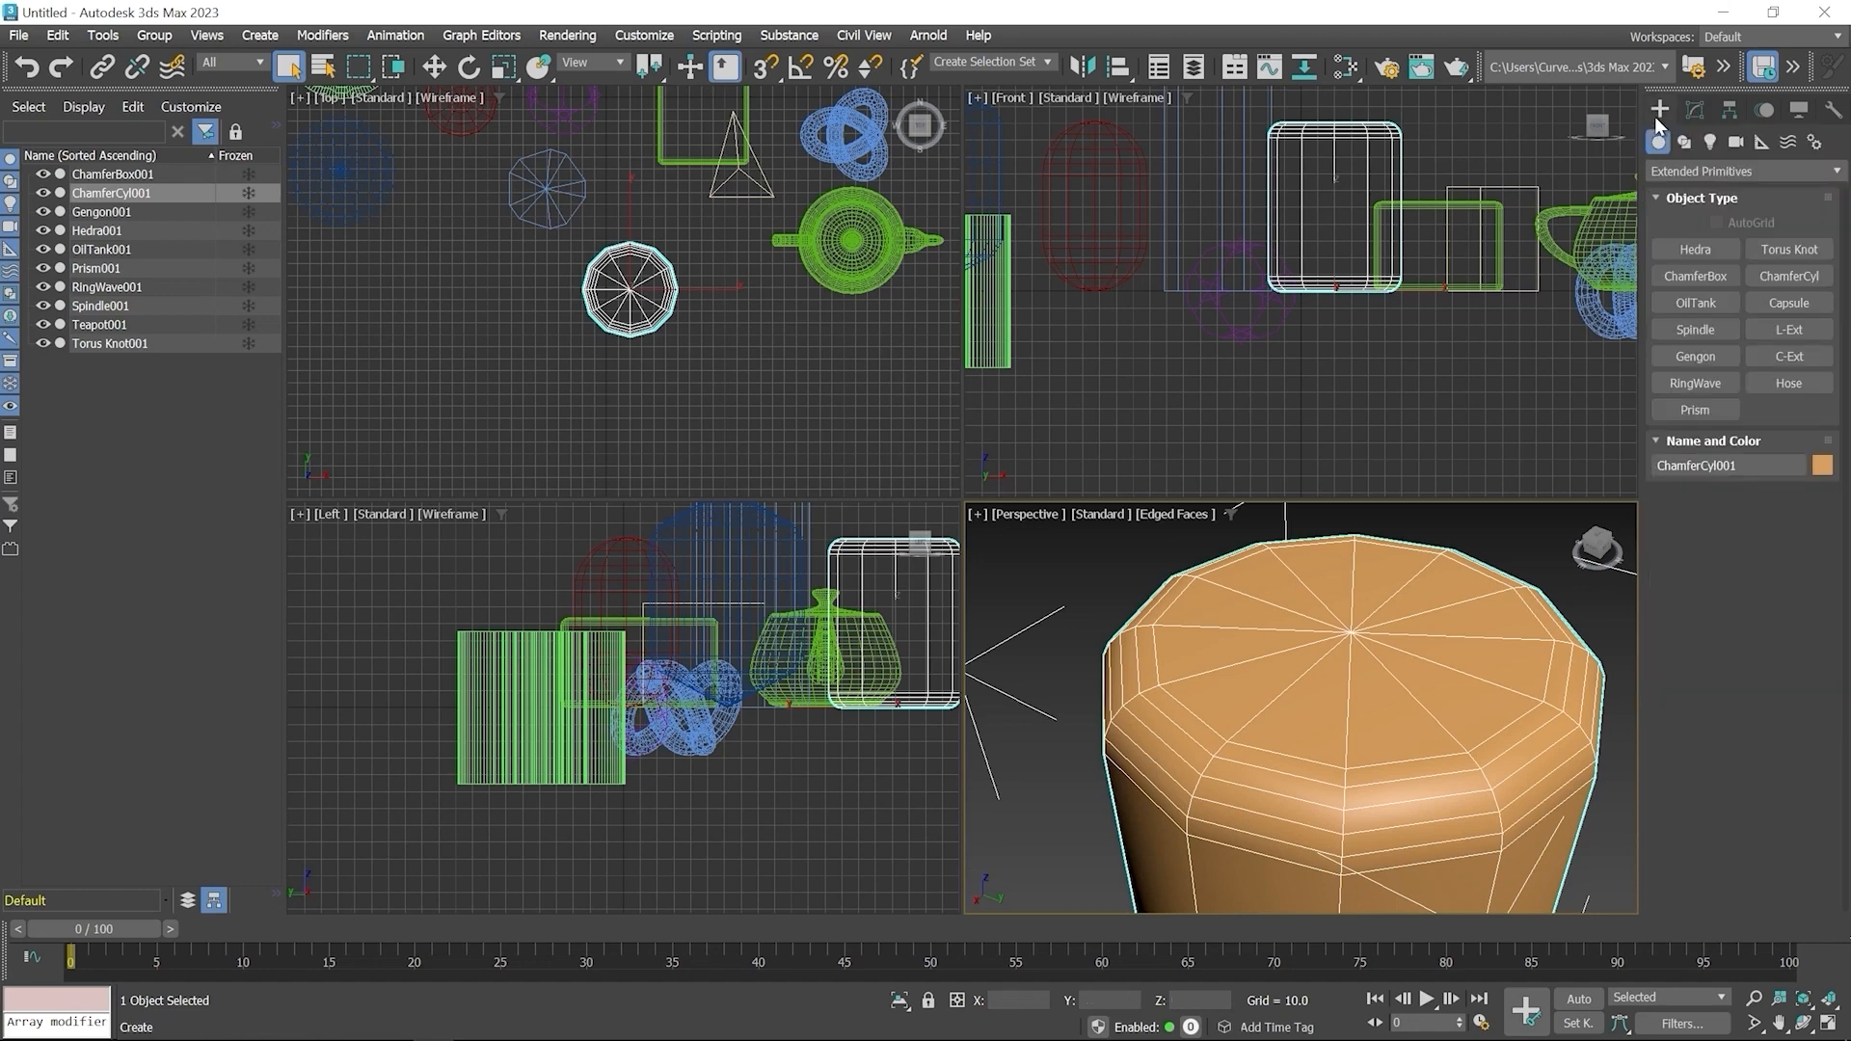
pyautogui.click(1795, 308)
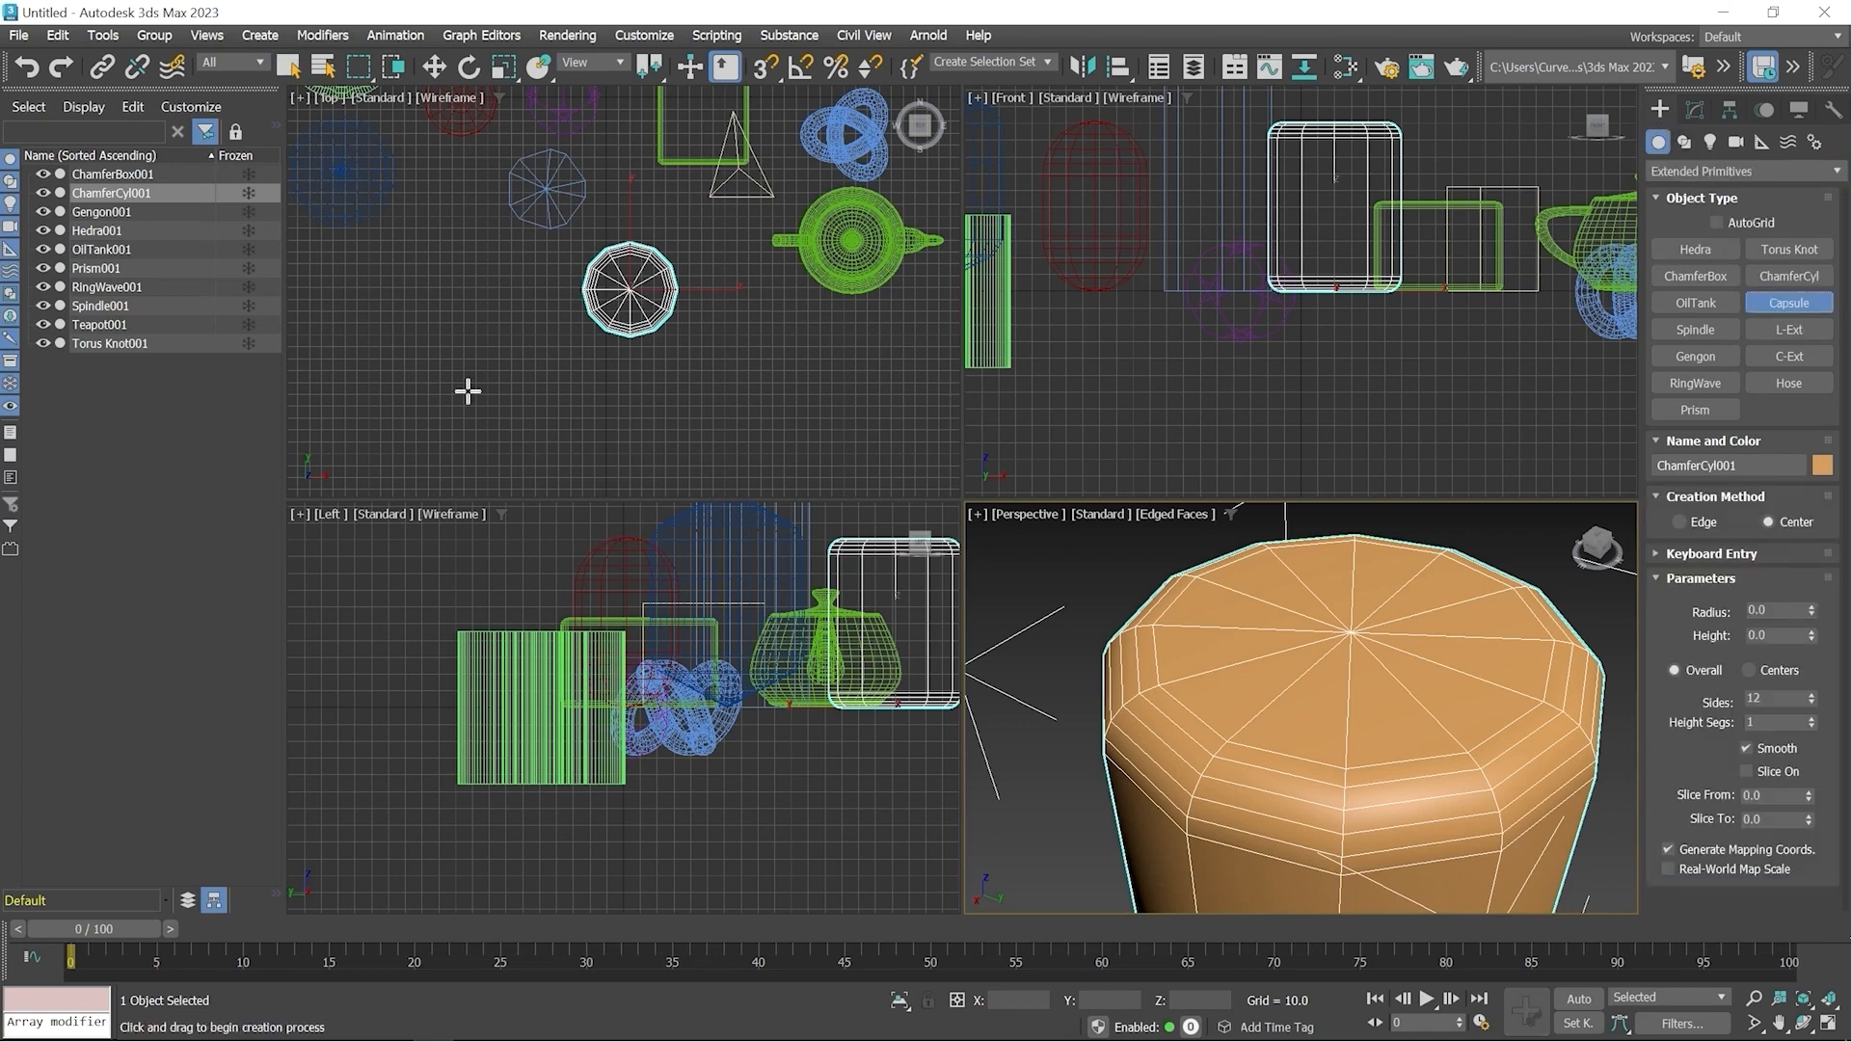
pyautogui.scroll(-2, 485, 357)
pyautogui.moveTo(463, 340); pyautogui.dragTo(496, 372)
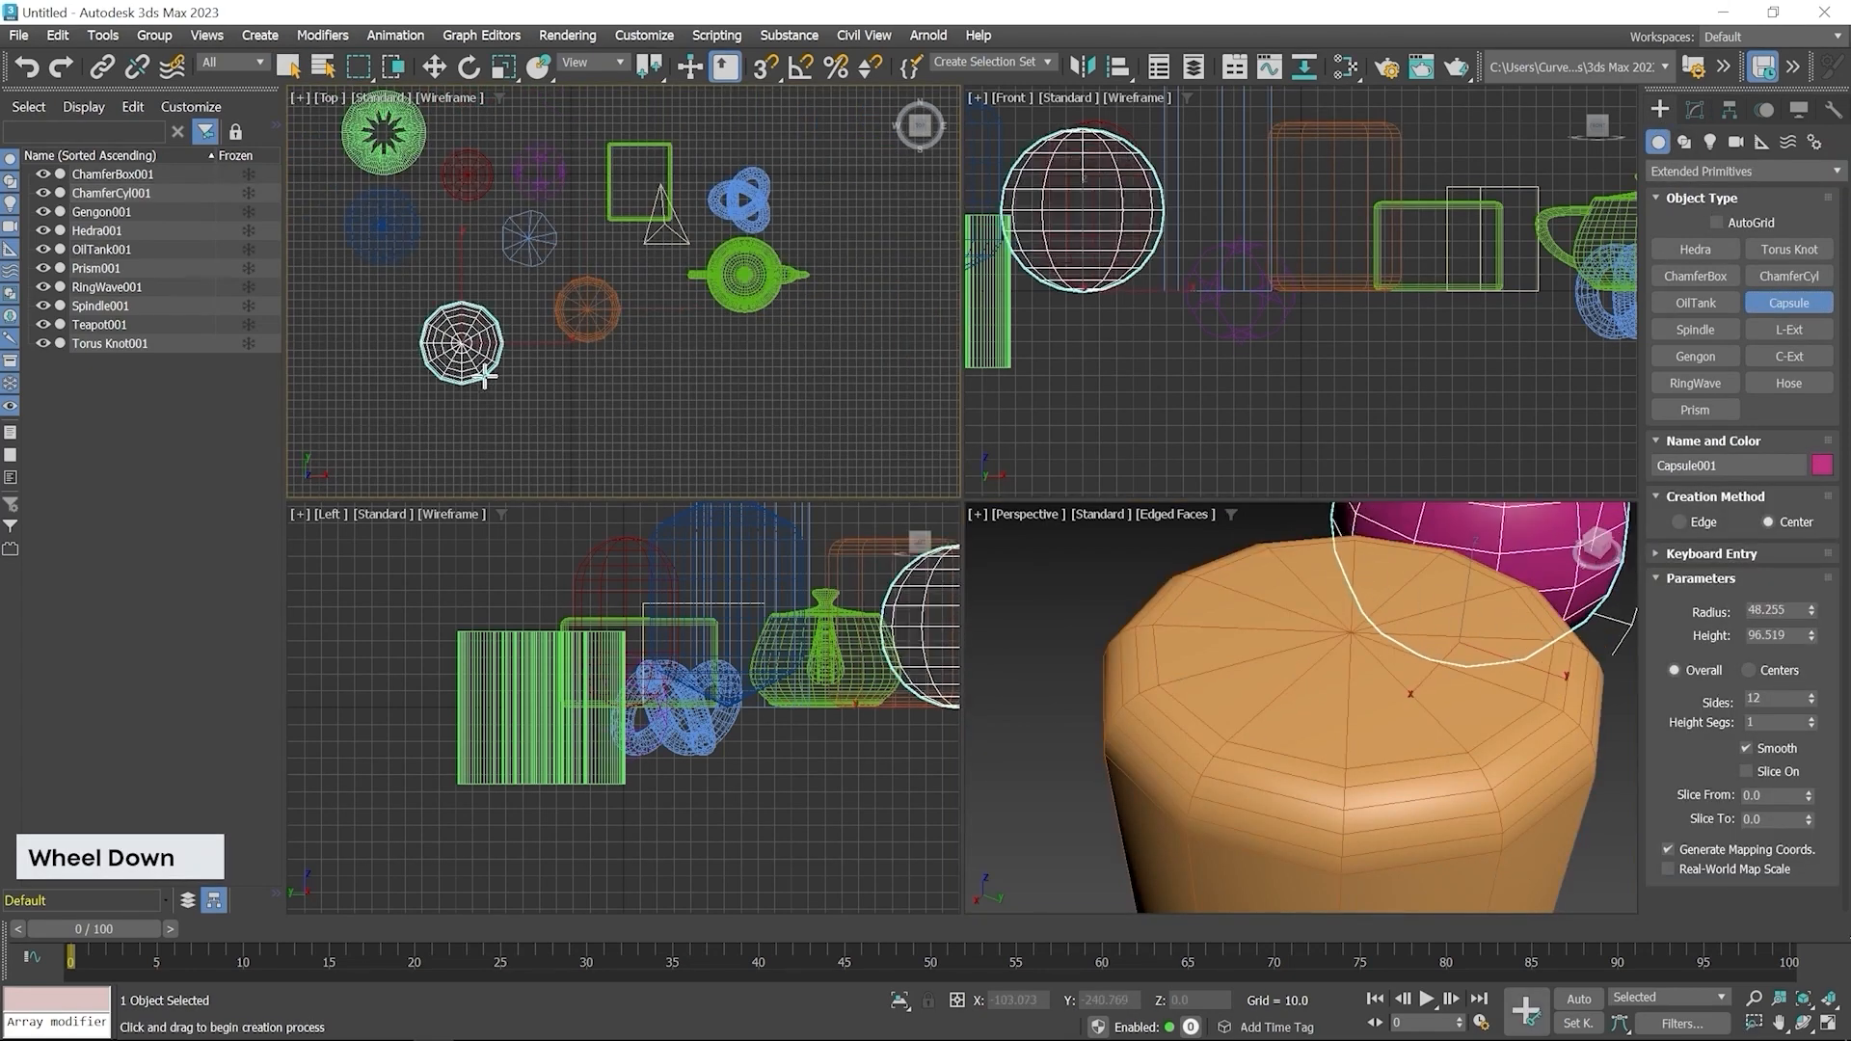
pyautogui.click(457, 254)
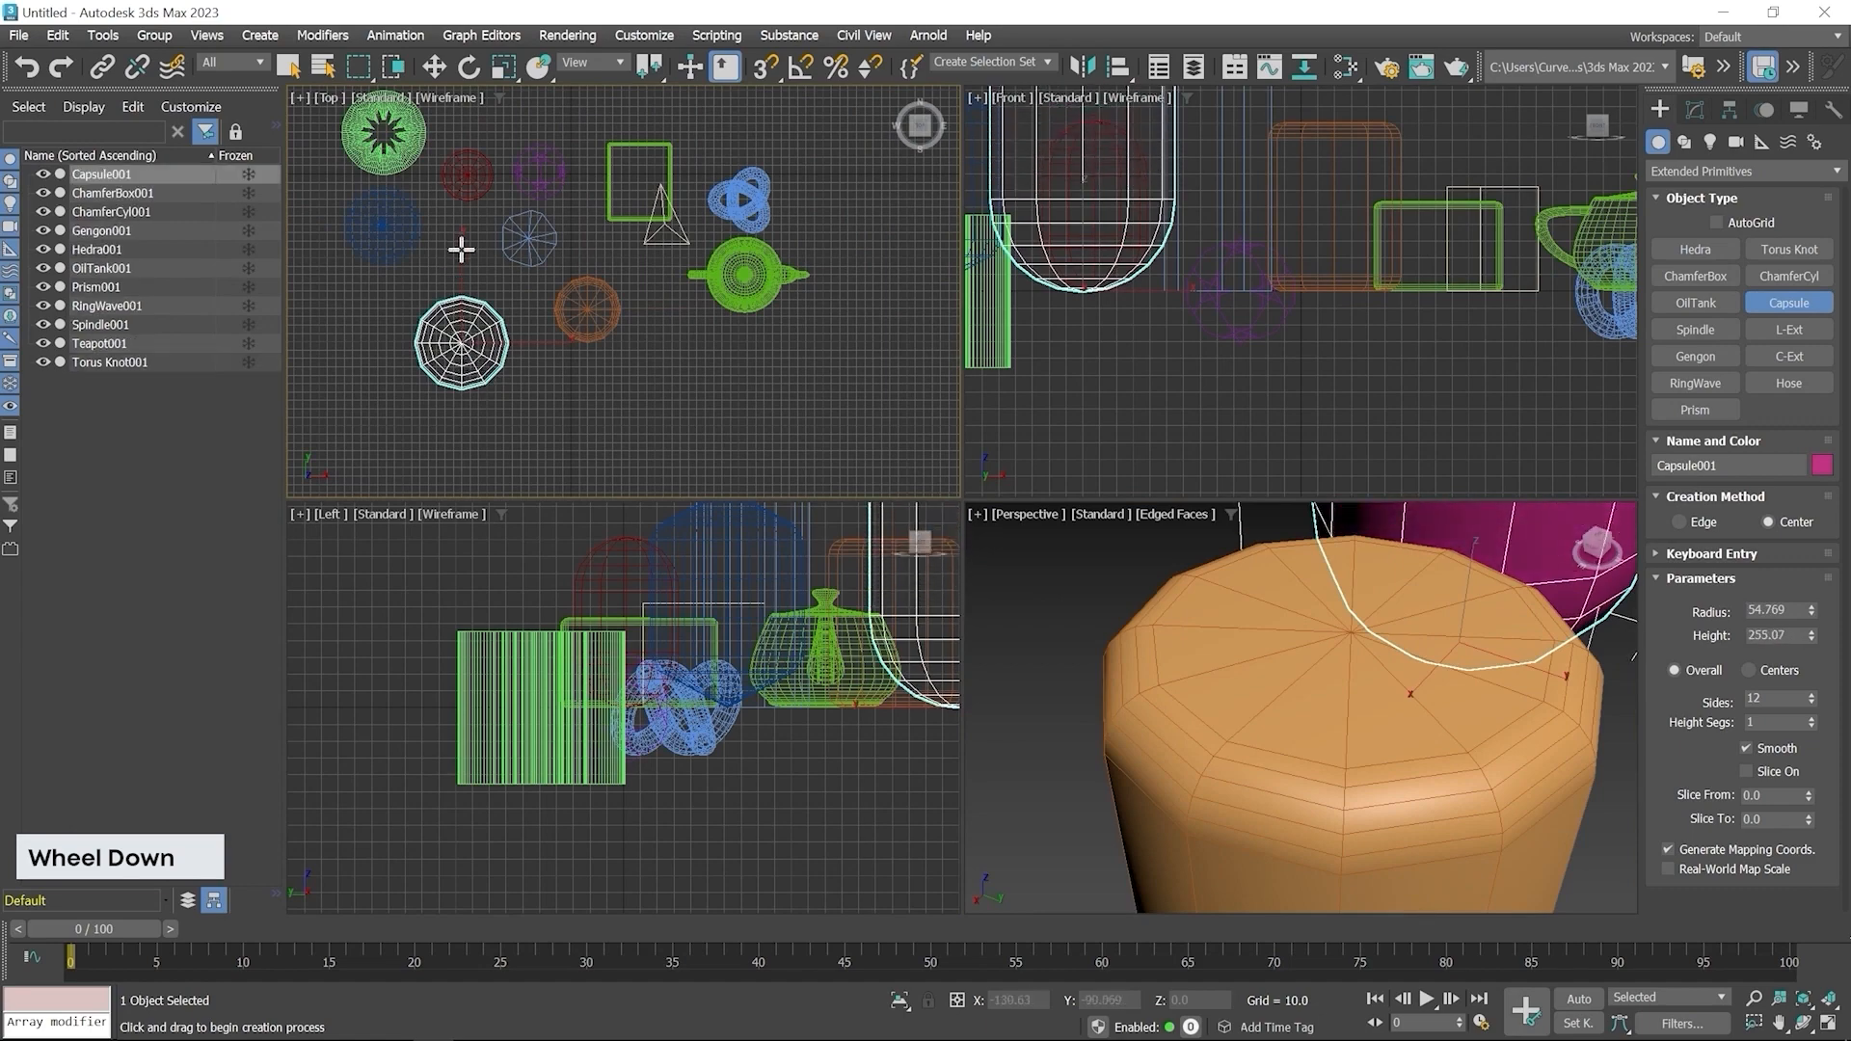
pyautogui.rightClick(463, 249)
# Adjust the Capsule to radius about 55.3, height about 250 and 23 sides
pyautogui.scroll(-7, 1345, 706)
pyautogui.moveTo(1349, 708); pyautogui.dragTo(1347, 634, button='middle')
pyautogui.moveTo(1260, 727); pyautogui.dragTo(1189, 777, button='middle')
pyautogui.moveTo(1283, 679); pyautogui.dragTo(1206, 852, button='middle')
pyautogui.scroll(3, 1199, 748)
pyautogui.scroll(2, 1200, 748)
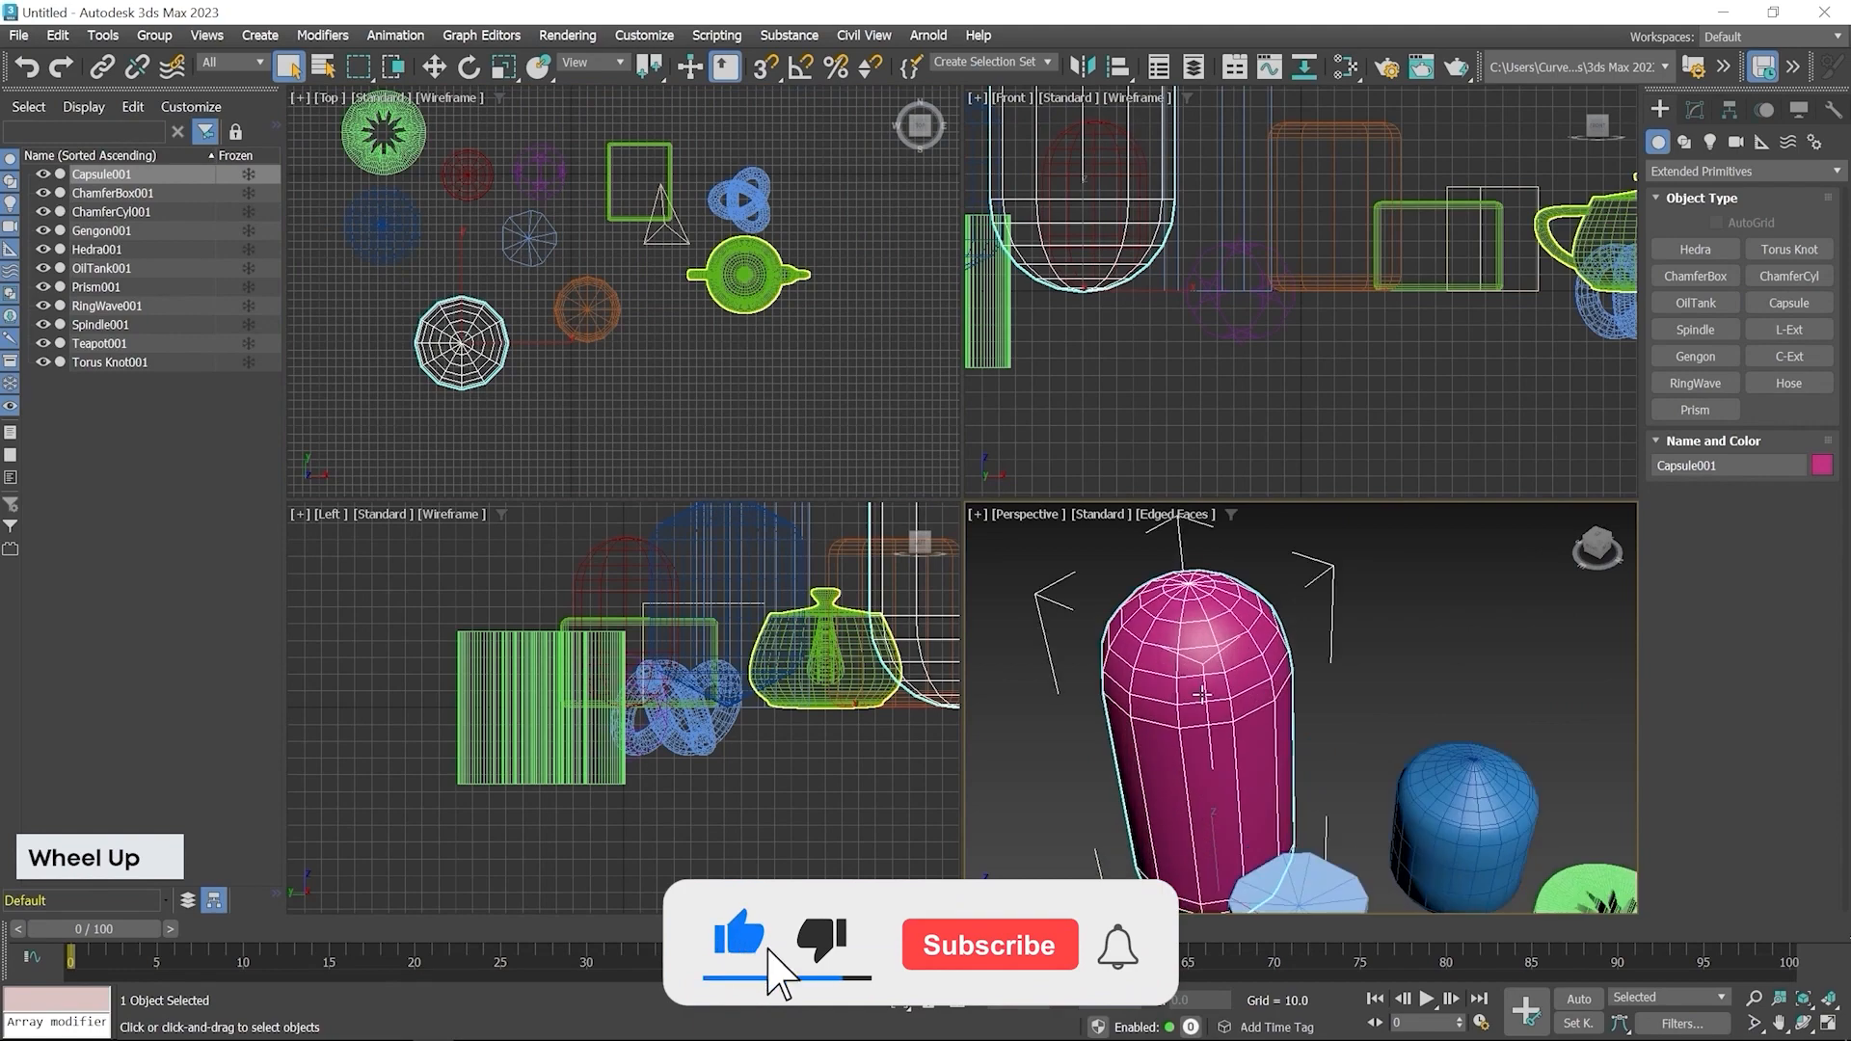
pyautogui.scroll(-3, 1199, 748)
pyautogui.moveTo(1199, 748); pyautogui.dragTo(1209, 777, button='middle')
pyautogui.click(1694, 109)
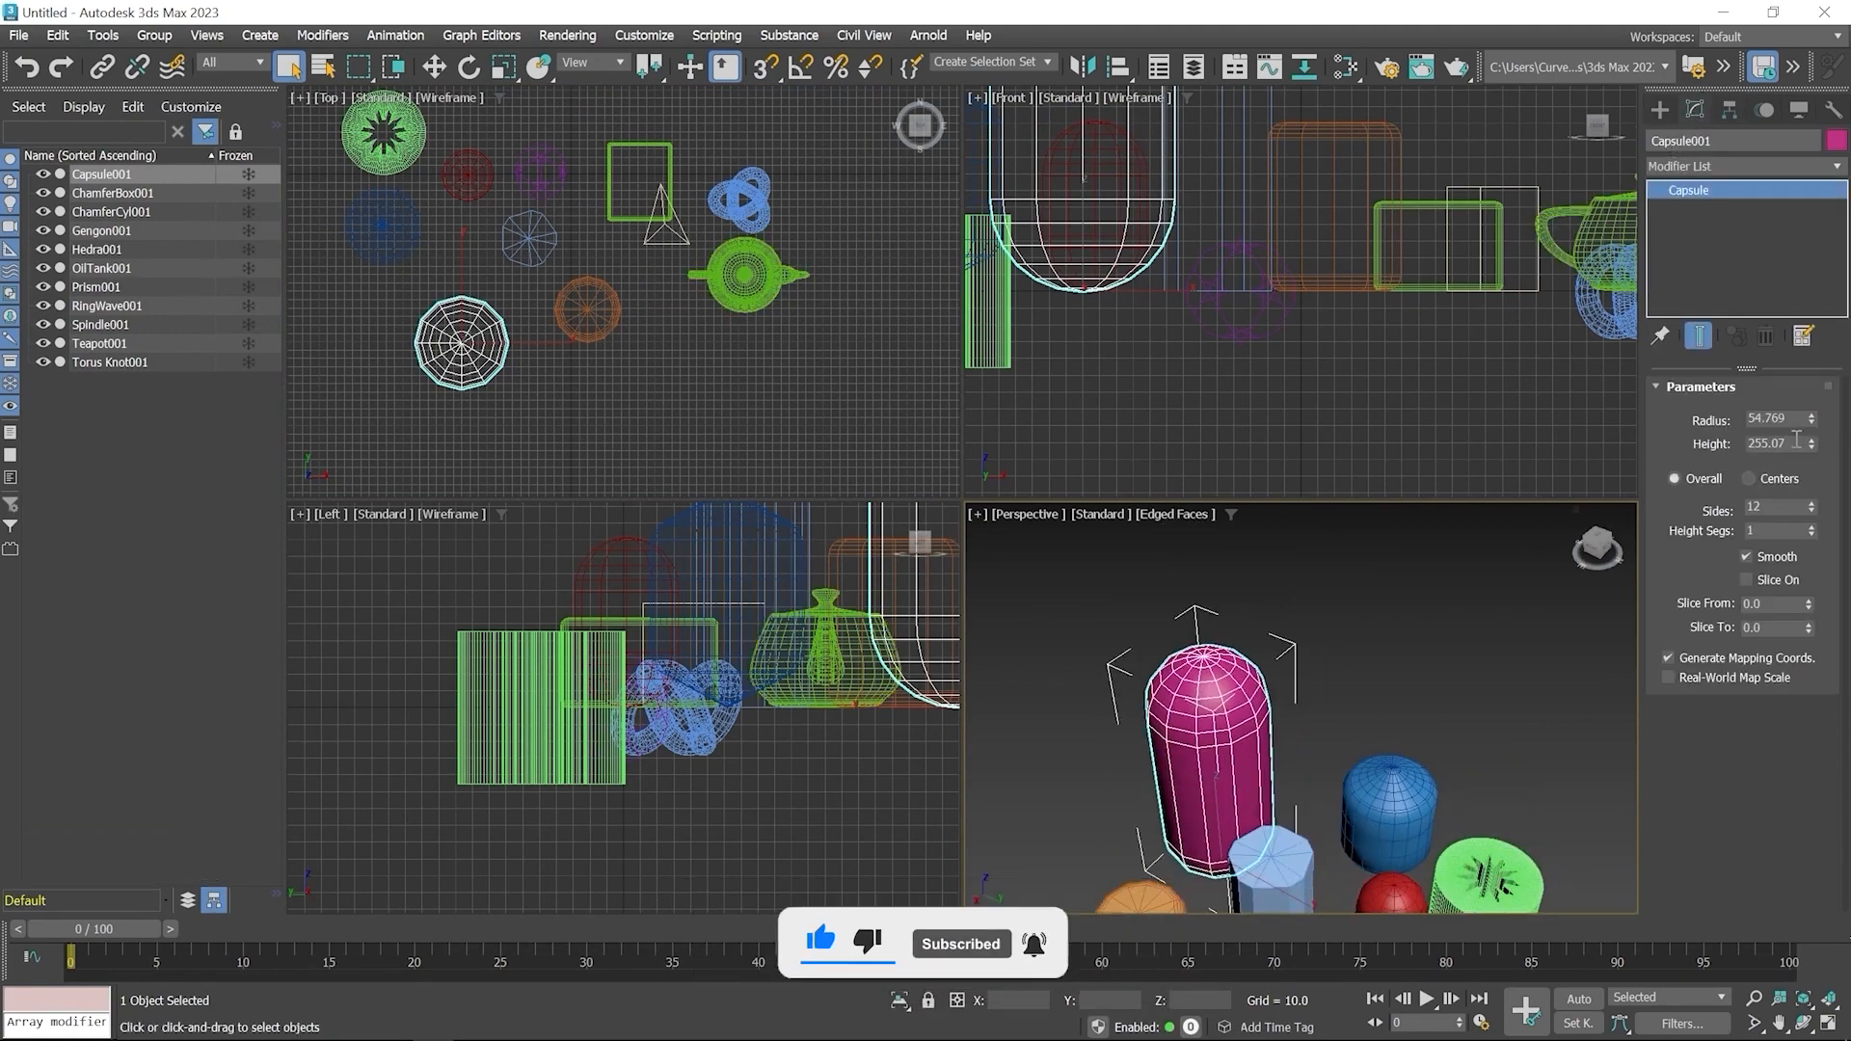
pyautogui.moveTo(1810, 425); pyautogui.dragTo(1821, 502)
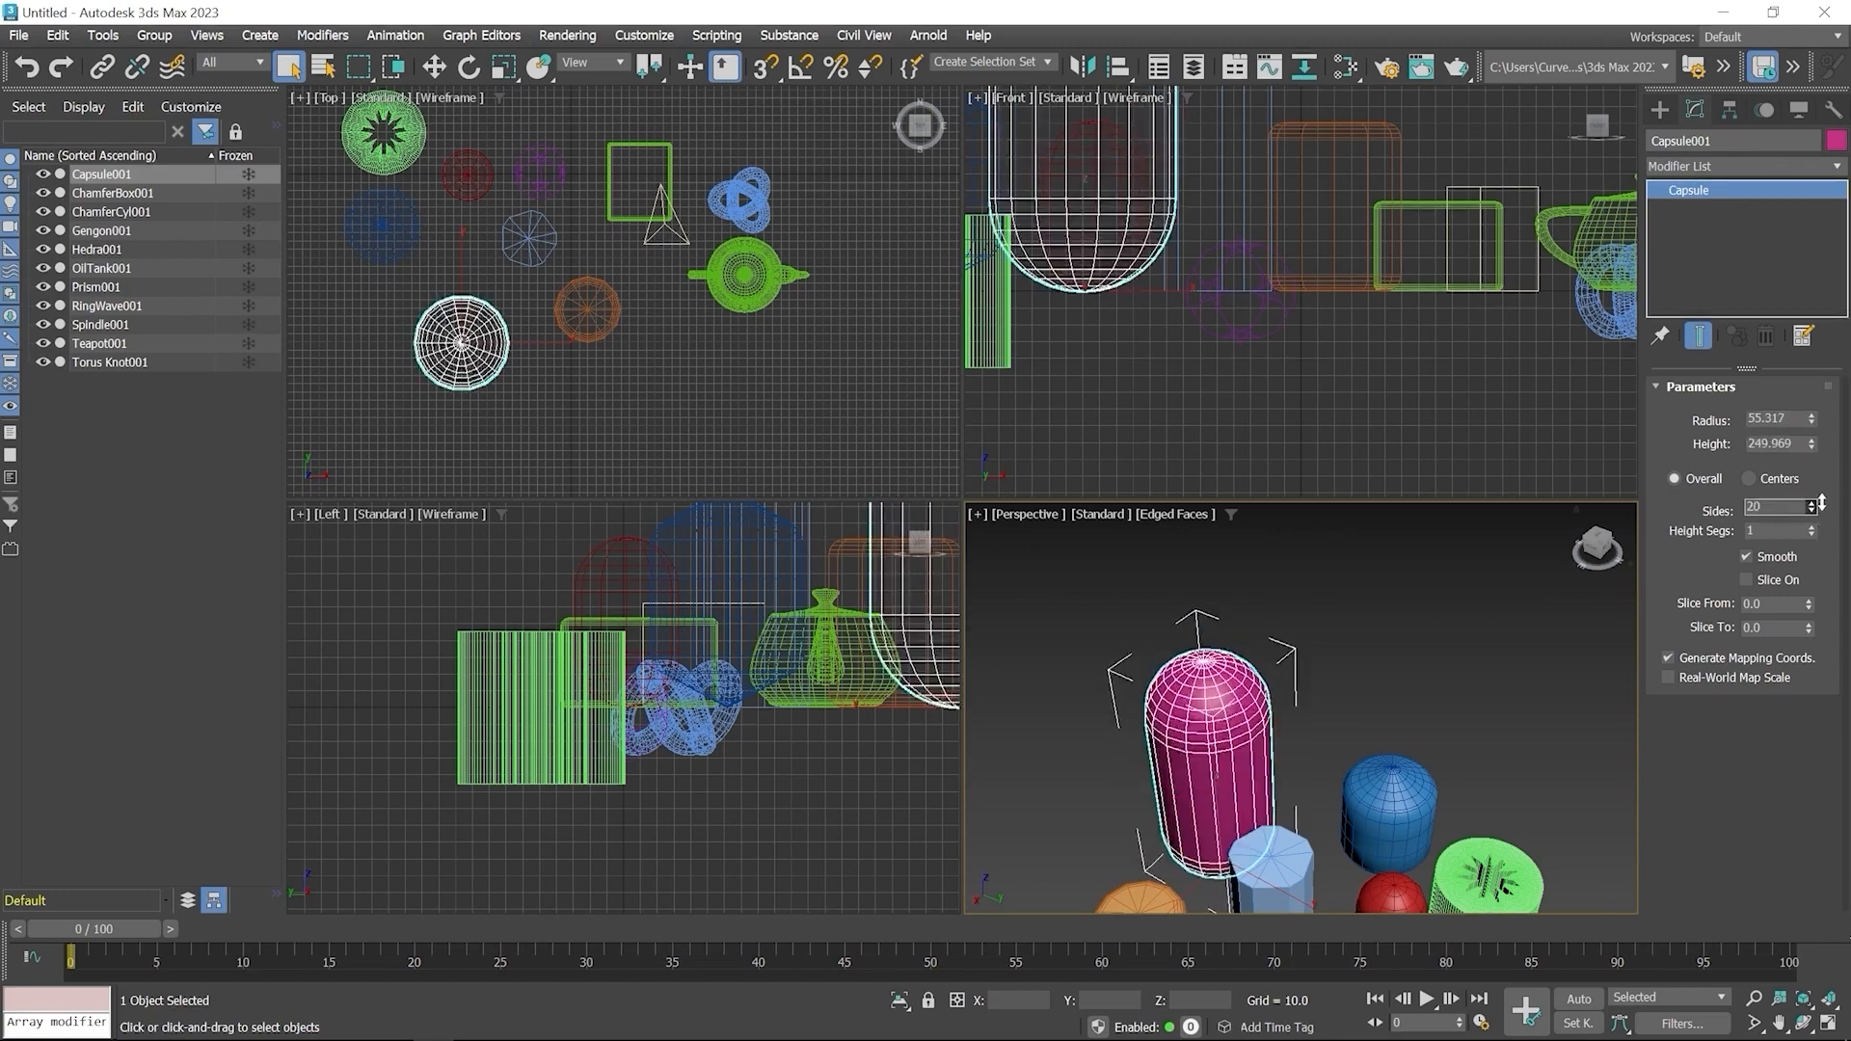
# Create an L-Ext in the Top viewport, side length about -187.7, front length about 144.7, widths about 14.6, height about 80.9
pyautogui.click(1662, 106)
pyautogui.click(1789, 329)
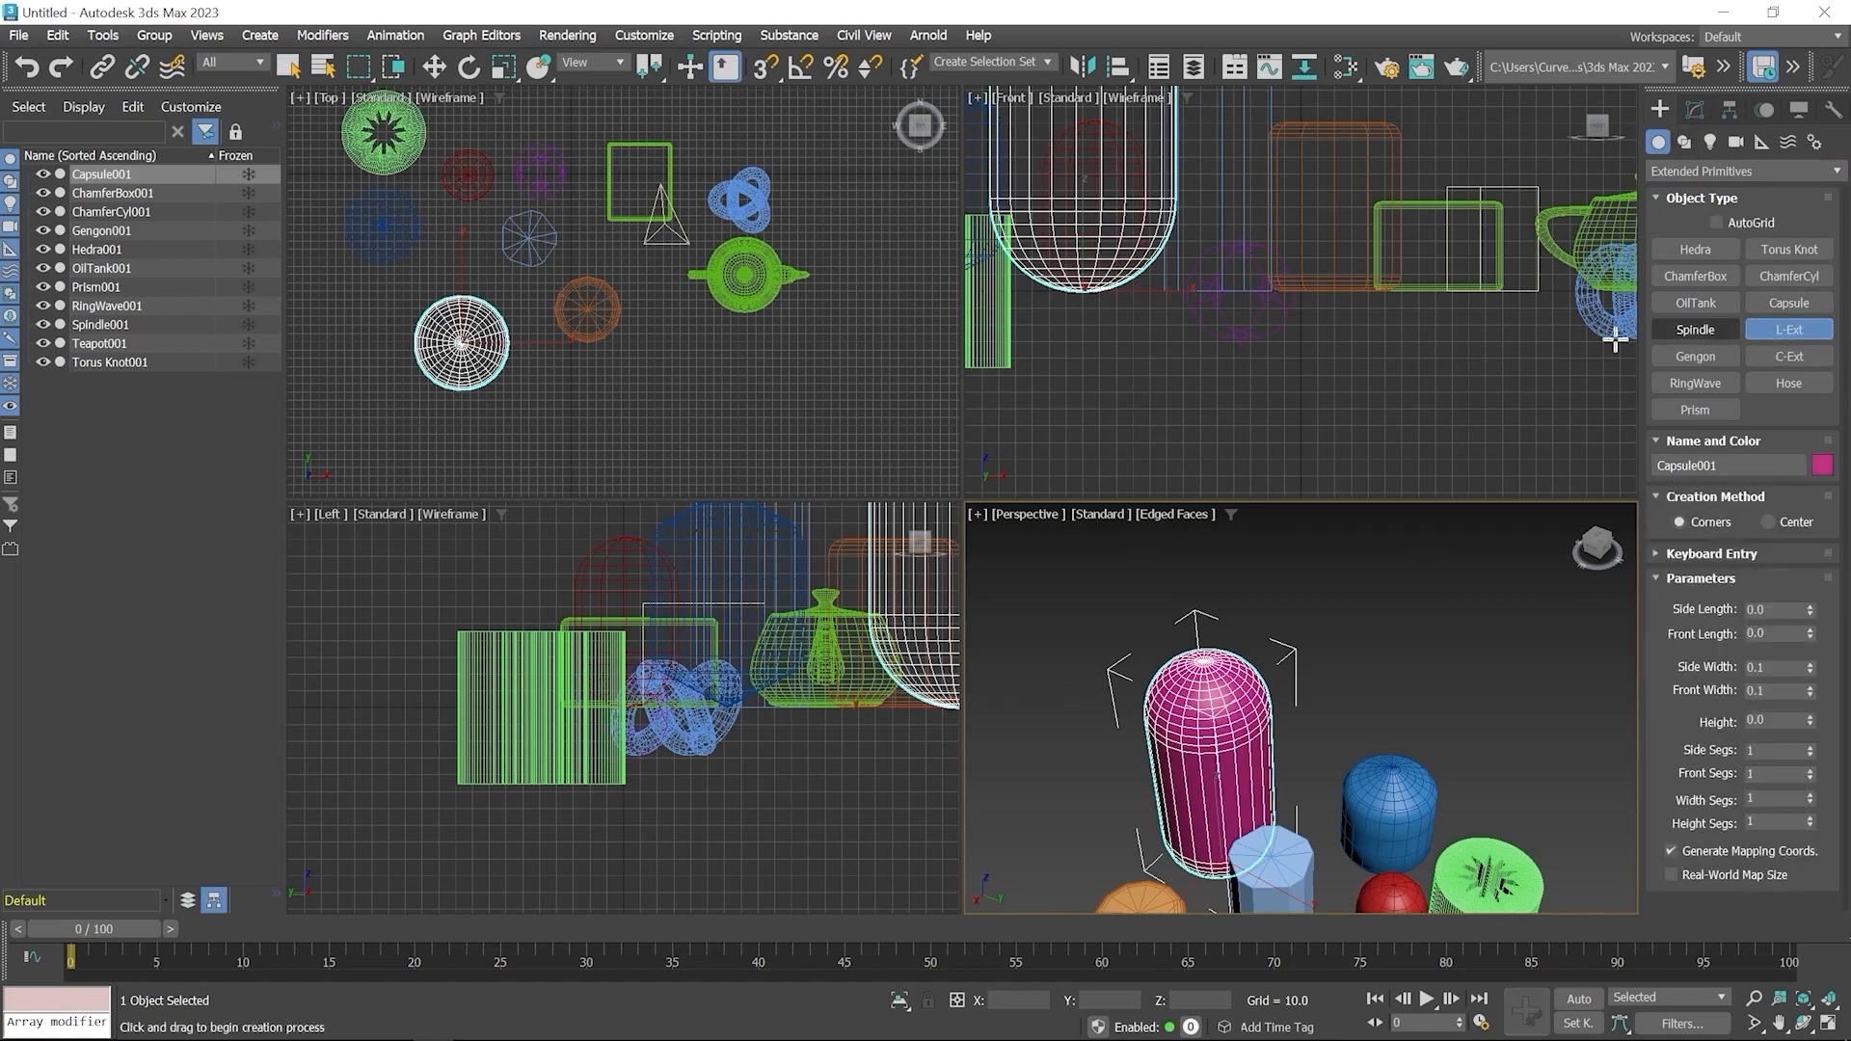
pyautogui.moveTo(498, 268); pyautogui.dragTo(827, 307, button='middle')
pyautogui.moveTo(415, 205); pyautogui.dragTo(537, 357)
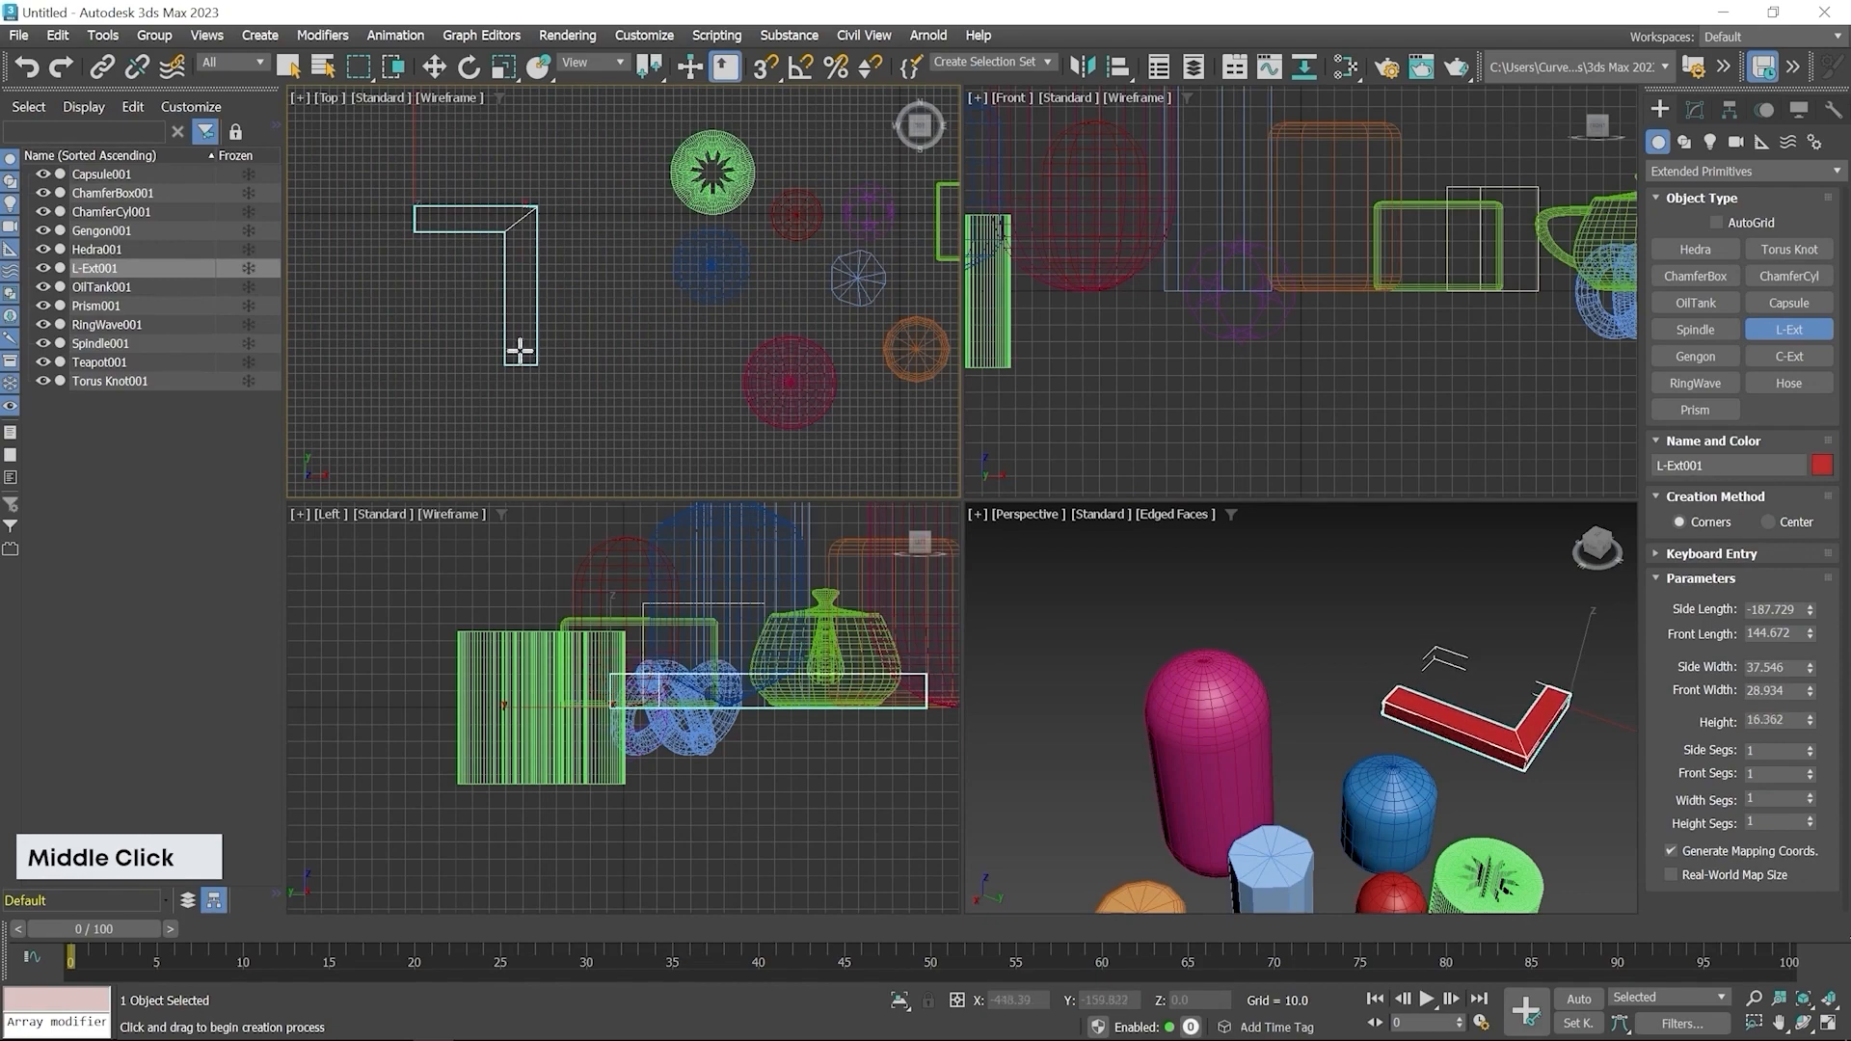
pyautogui.click(512, 289)
pyautogui.click(536, 280)
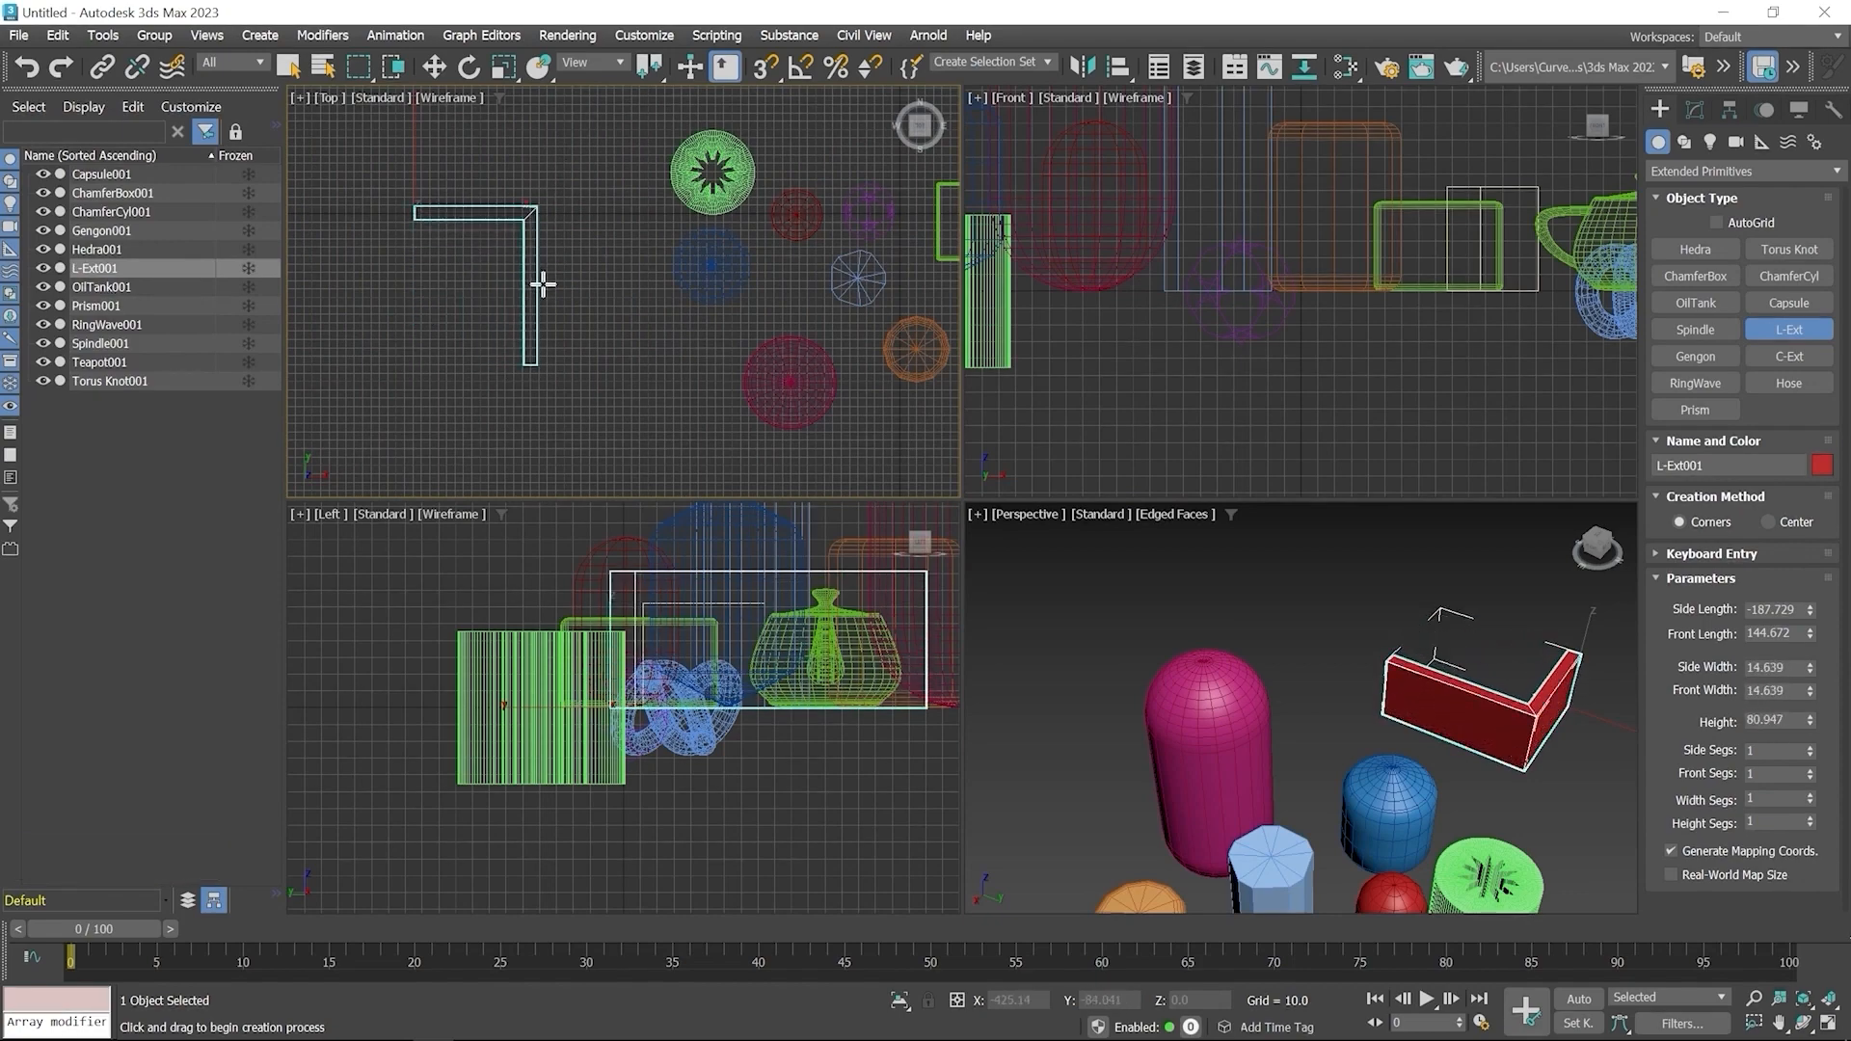
pyautogui.rightClick(584, 201)
# Create a C-Ext in the Top viewport, back and front lengths about 150.7, side length about -180, widths about 12.1, height about 106.8
pyautogui.moveTo(1434, 768); pyautogui.dragTo(1268, 751, button='middle')
pyautogui.scroll(4, 1184, 737)
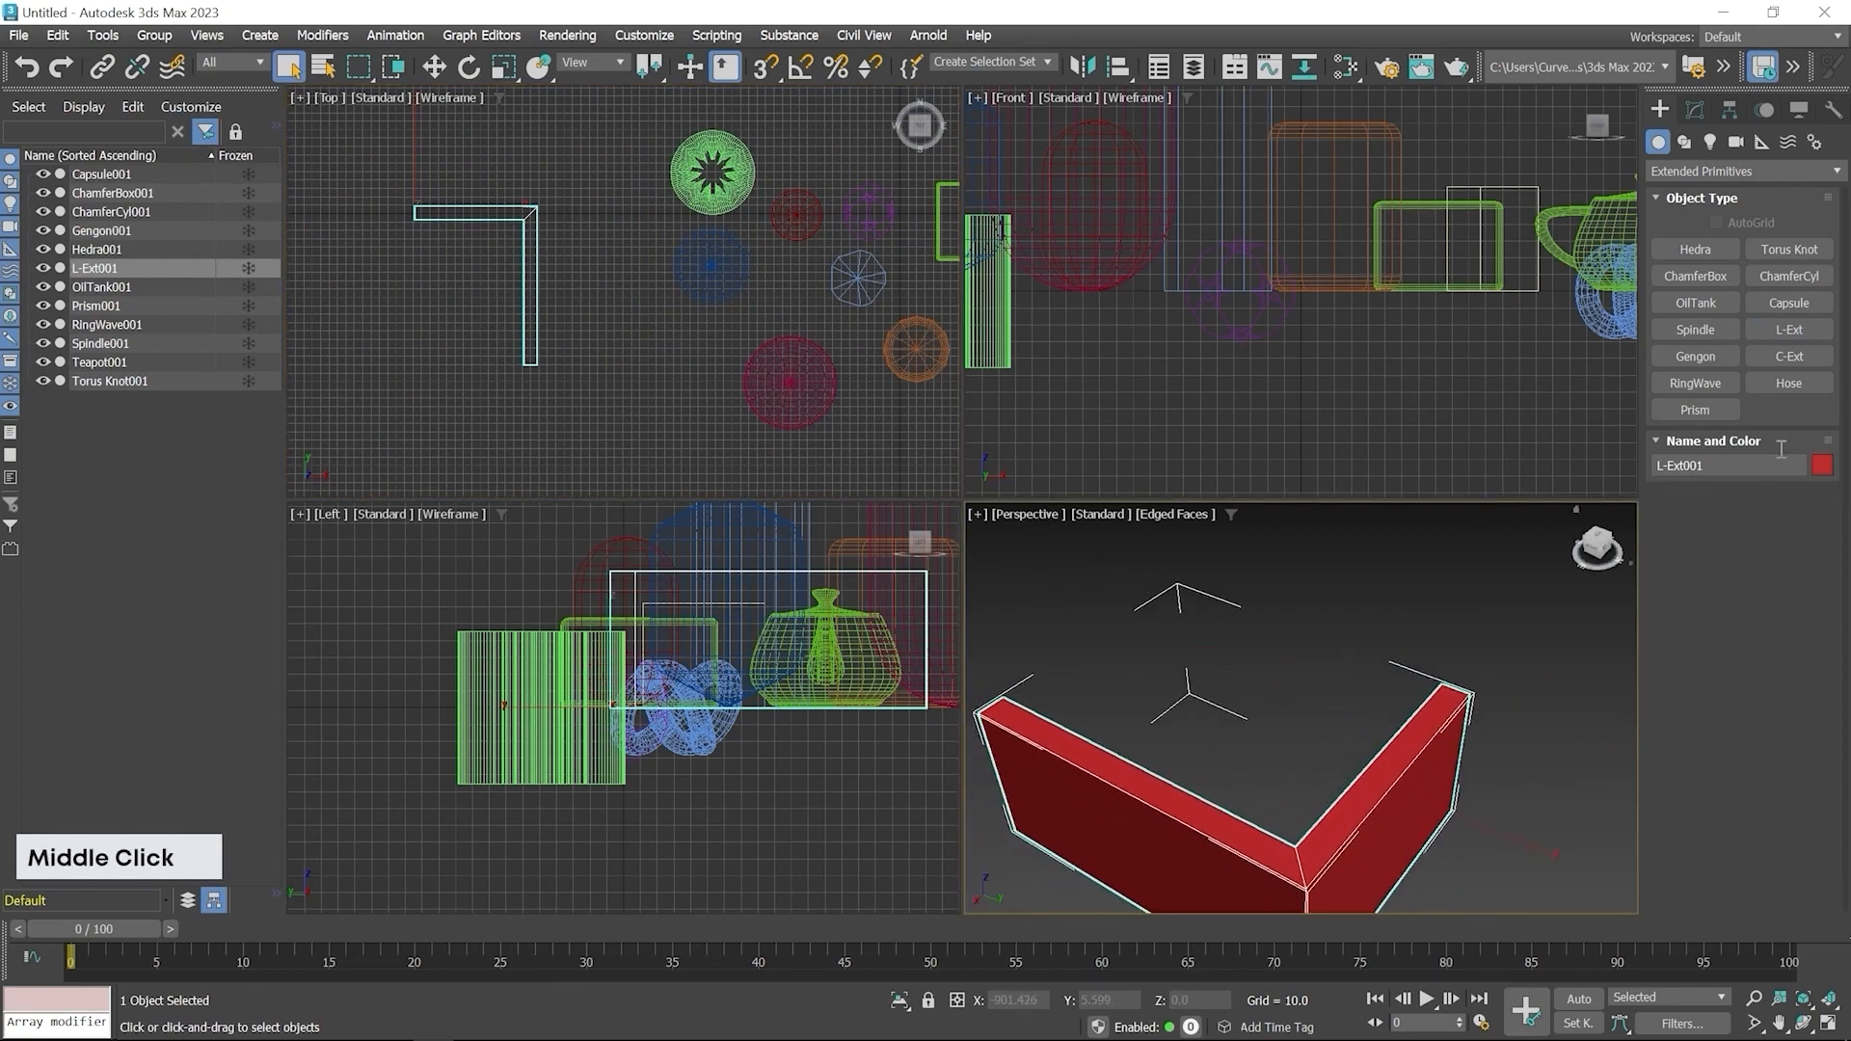
pyautogui.click(1789, 356)
pyautogui.moveTo(508, 366); pyautogui.dragTo(614, 339, button='middle')
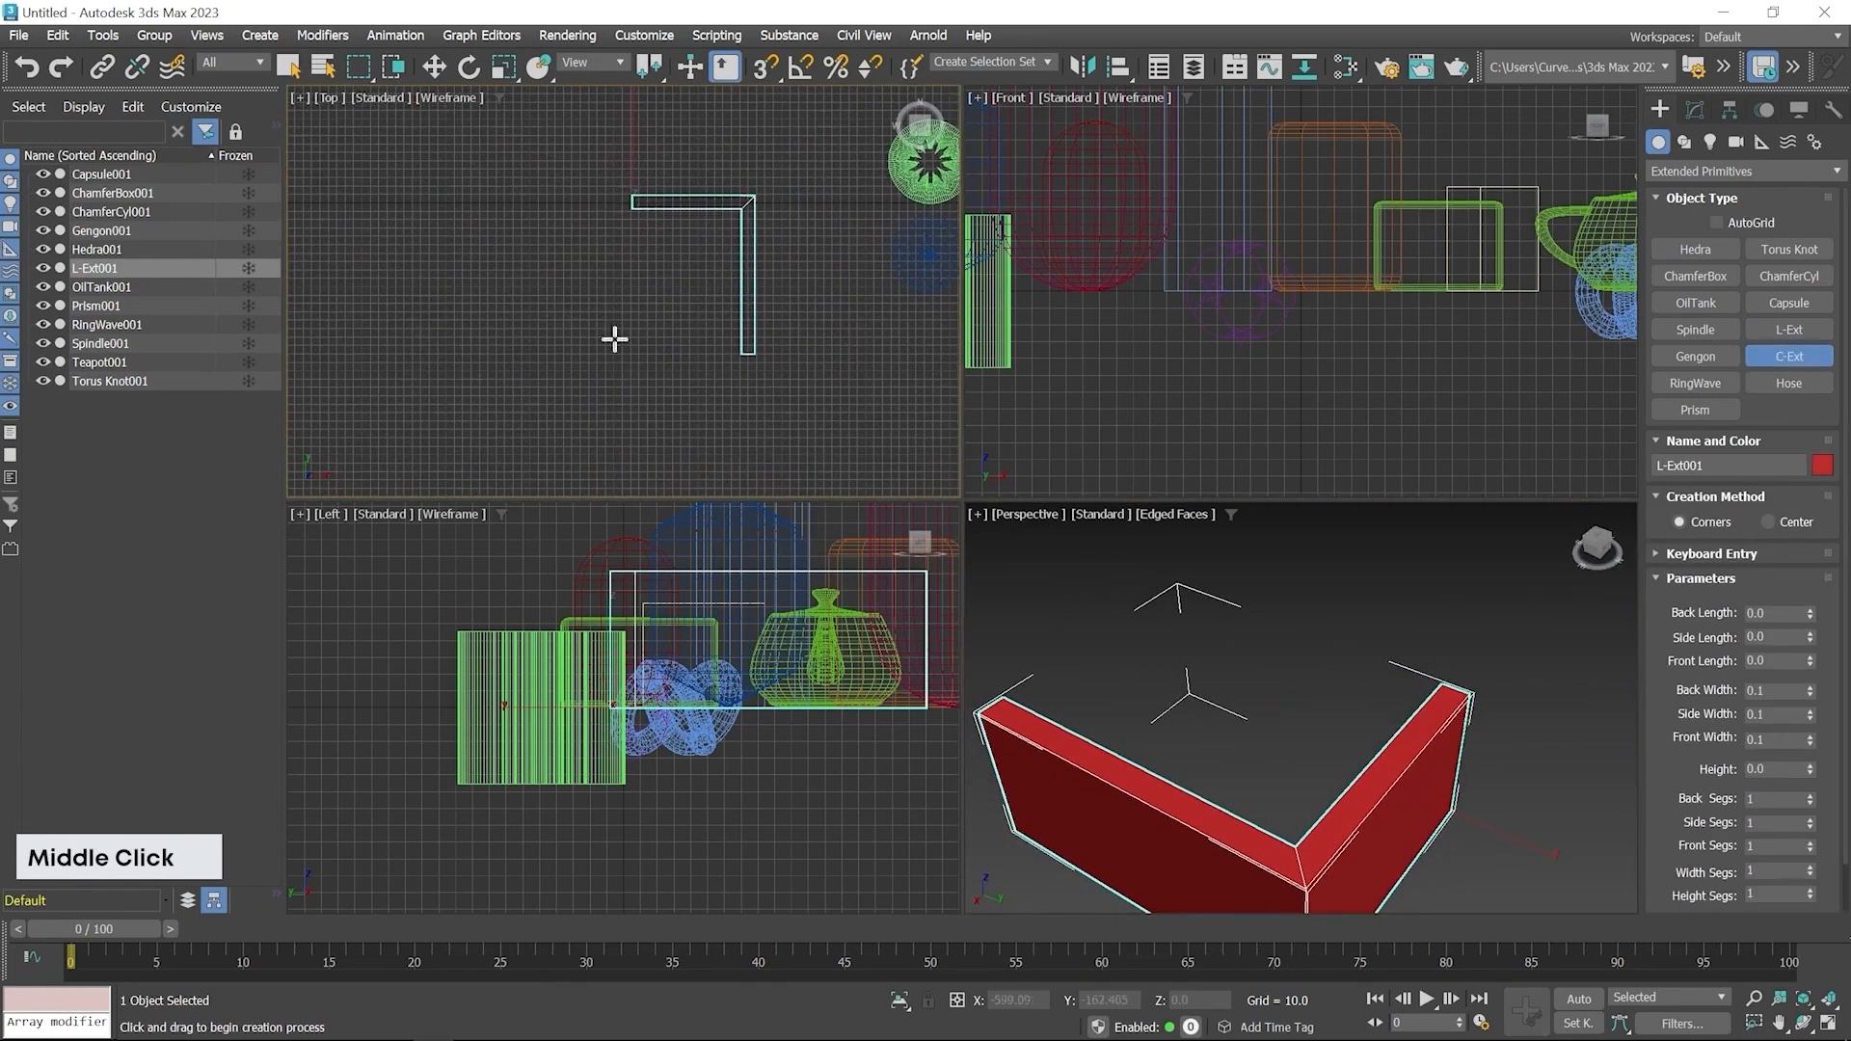
pyautogui.moveTo(405, 292); pyautogui.dragTo(532, 443)
pyautogui.click(516, 358)
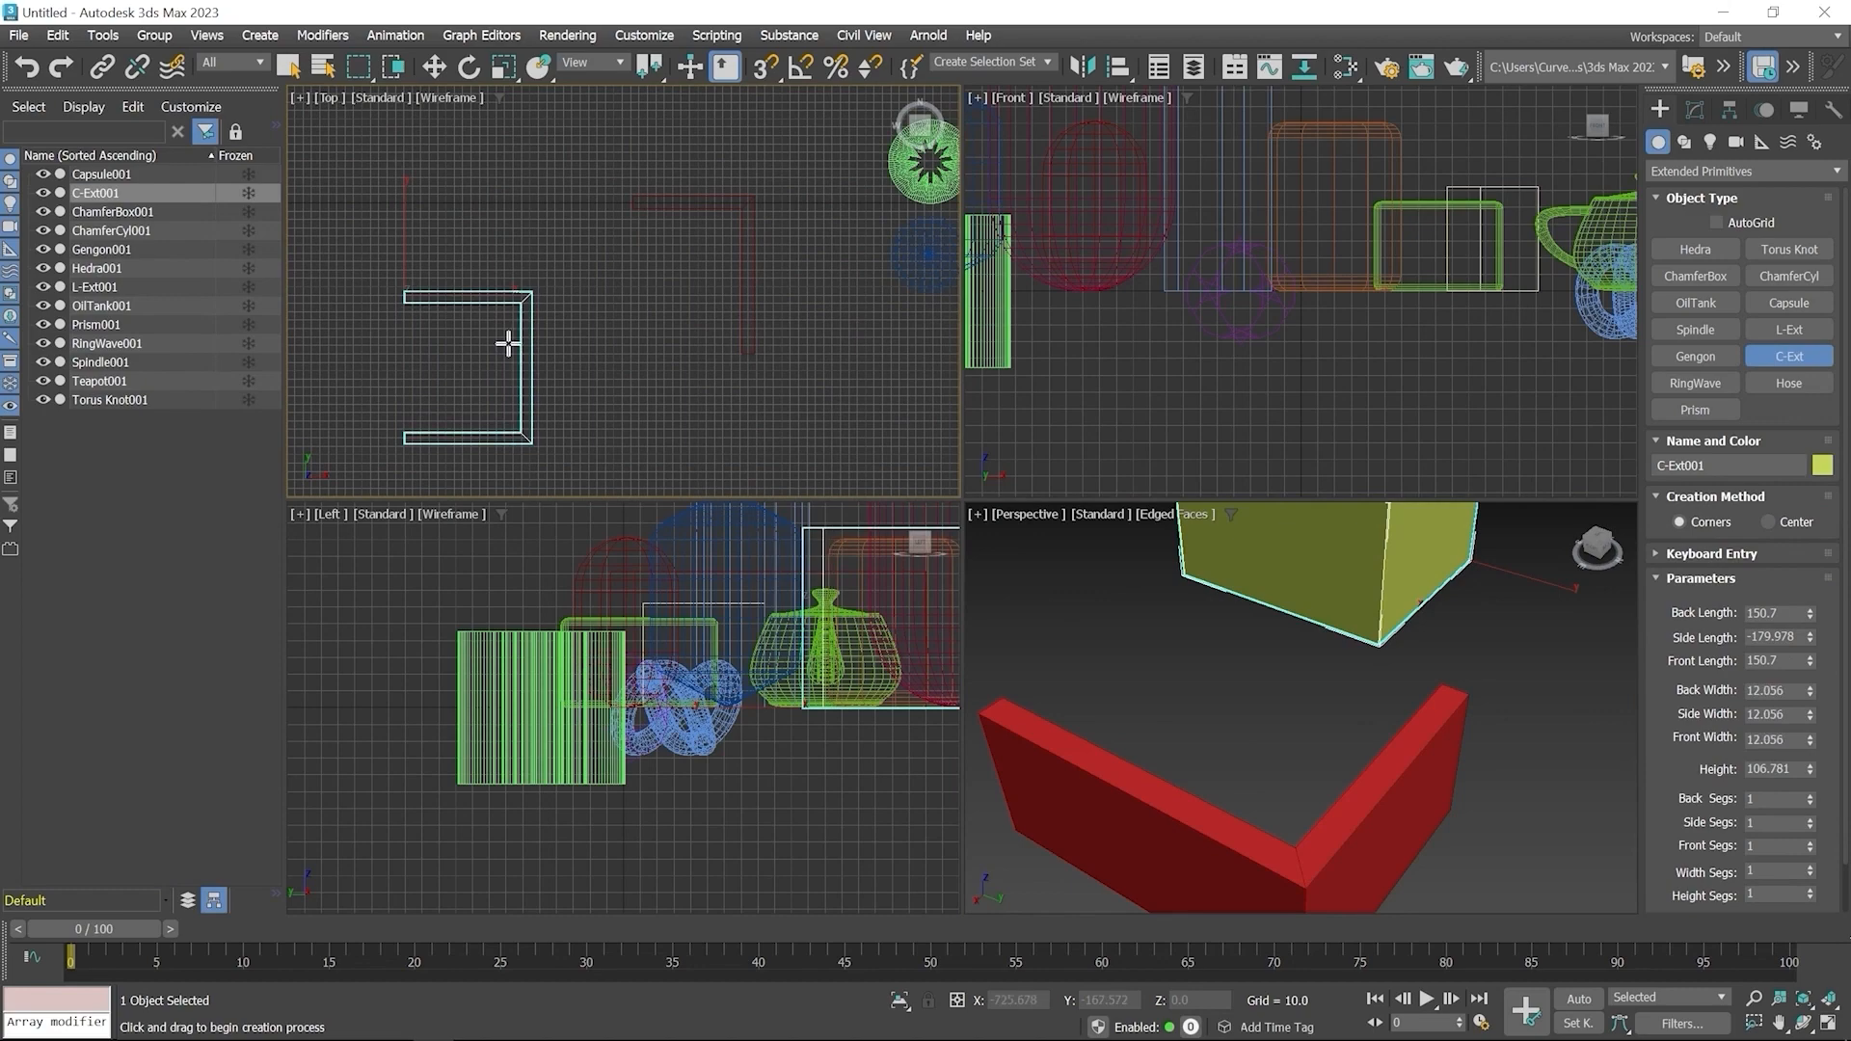
pyautogui.click(508, 339)
pyautogui.rightClick(580, 319)
pyautogui.moveTo(1177, 752); pyautogui.dragTo(1299, 871, button='middle')
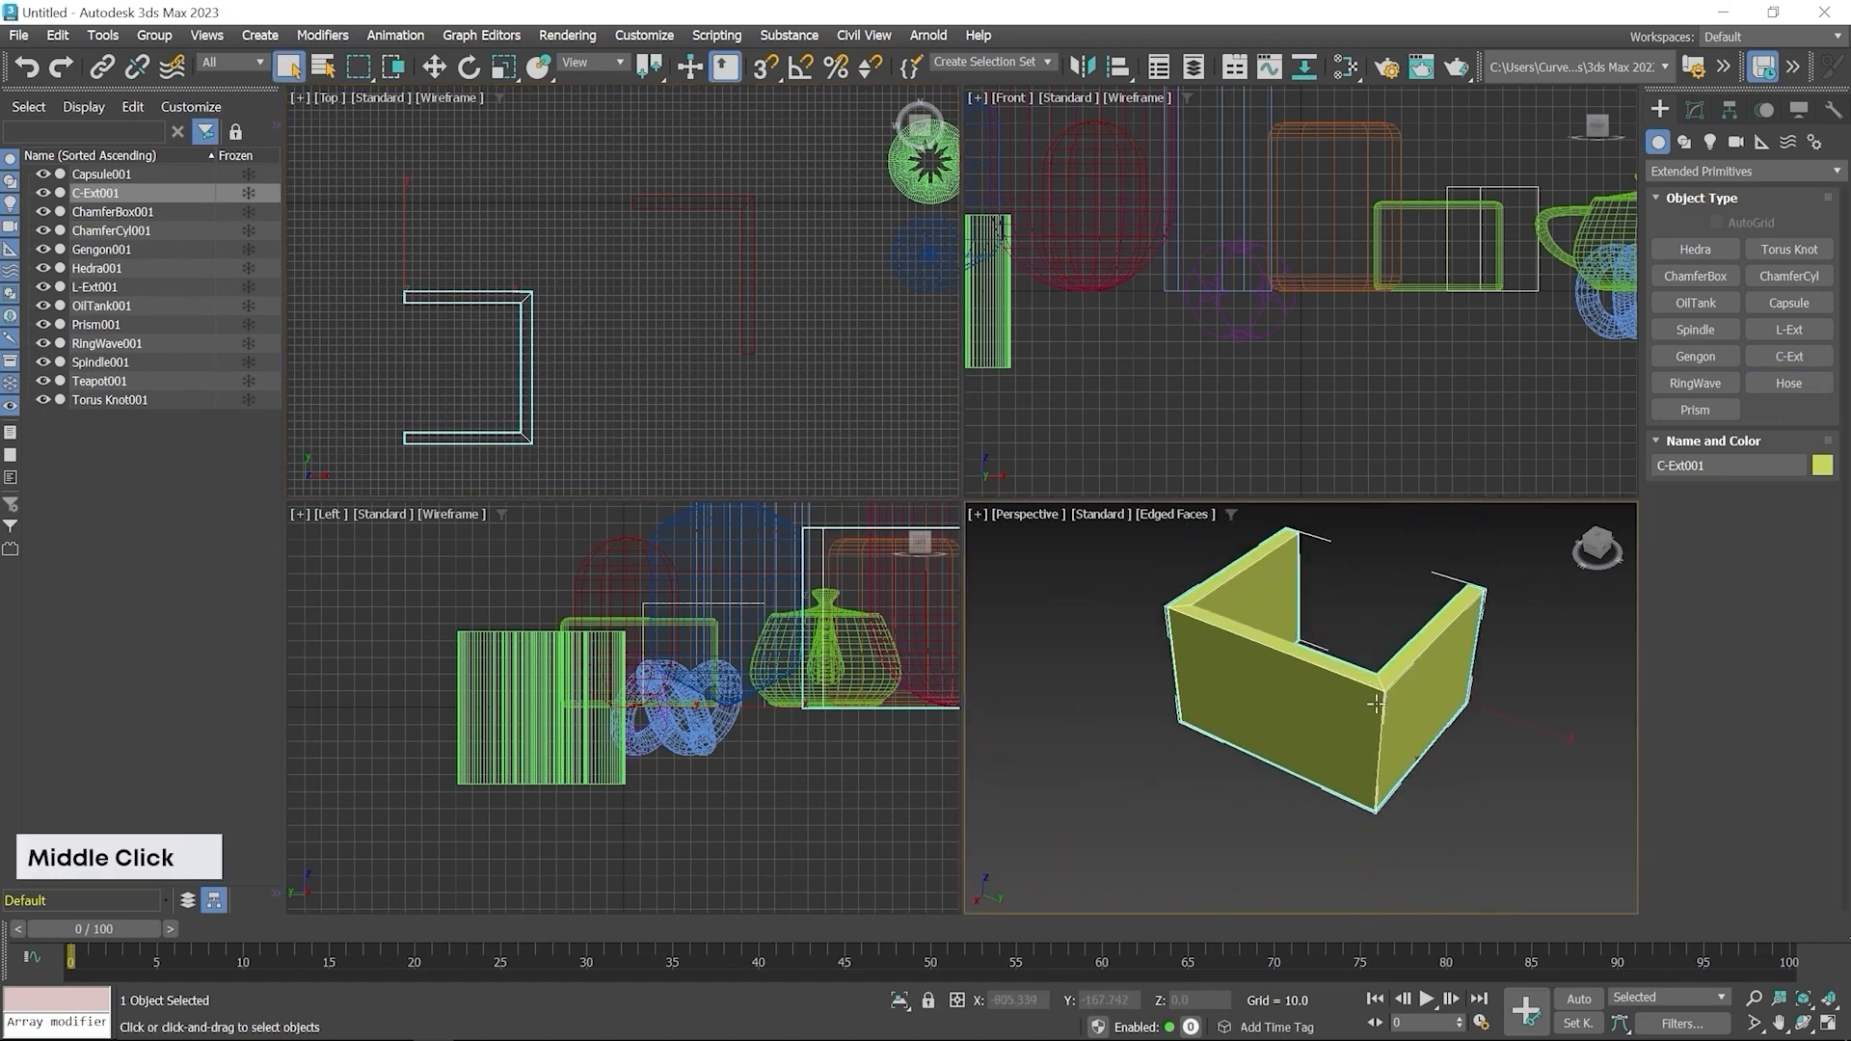
# Create a Hose in the Top viewport beside the C-Ext, height about 216.1
pyautogui.press('w')
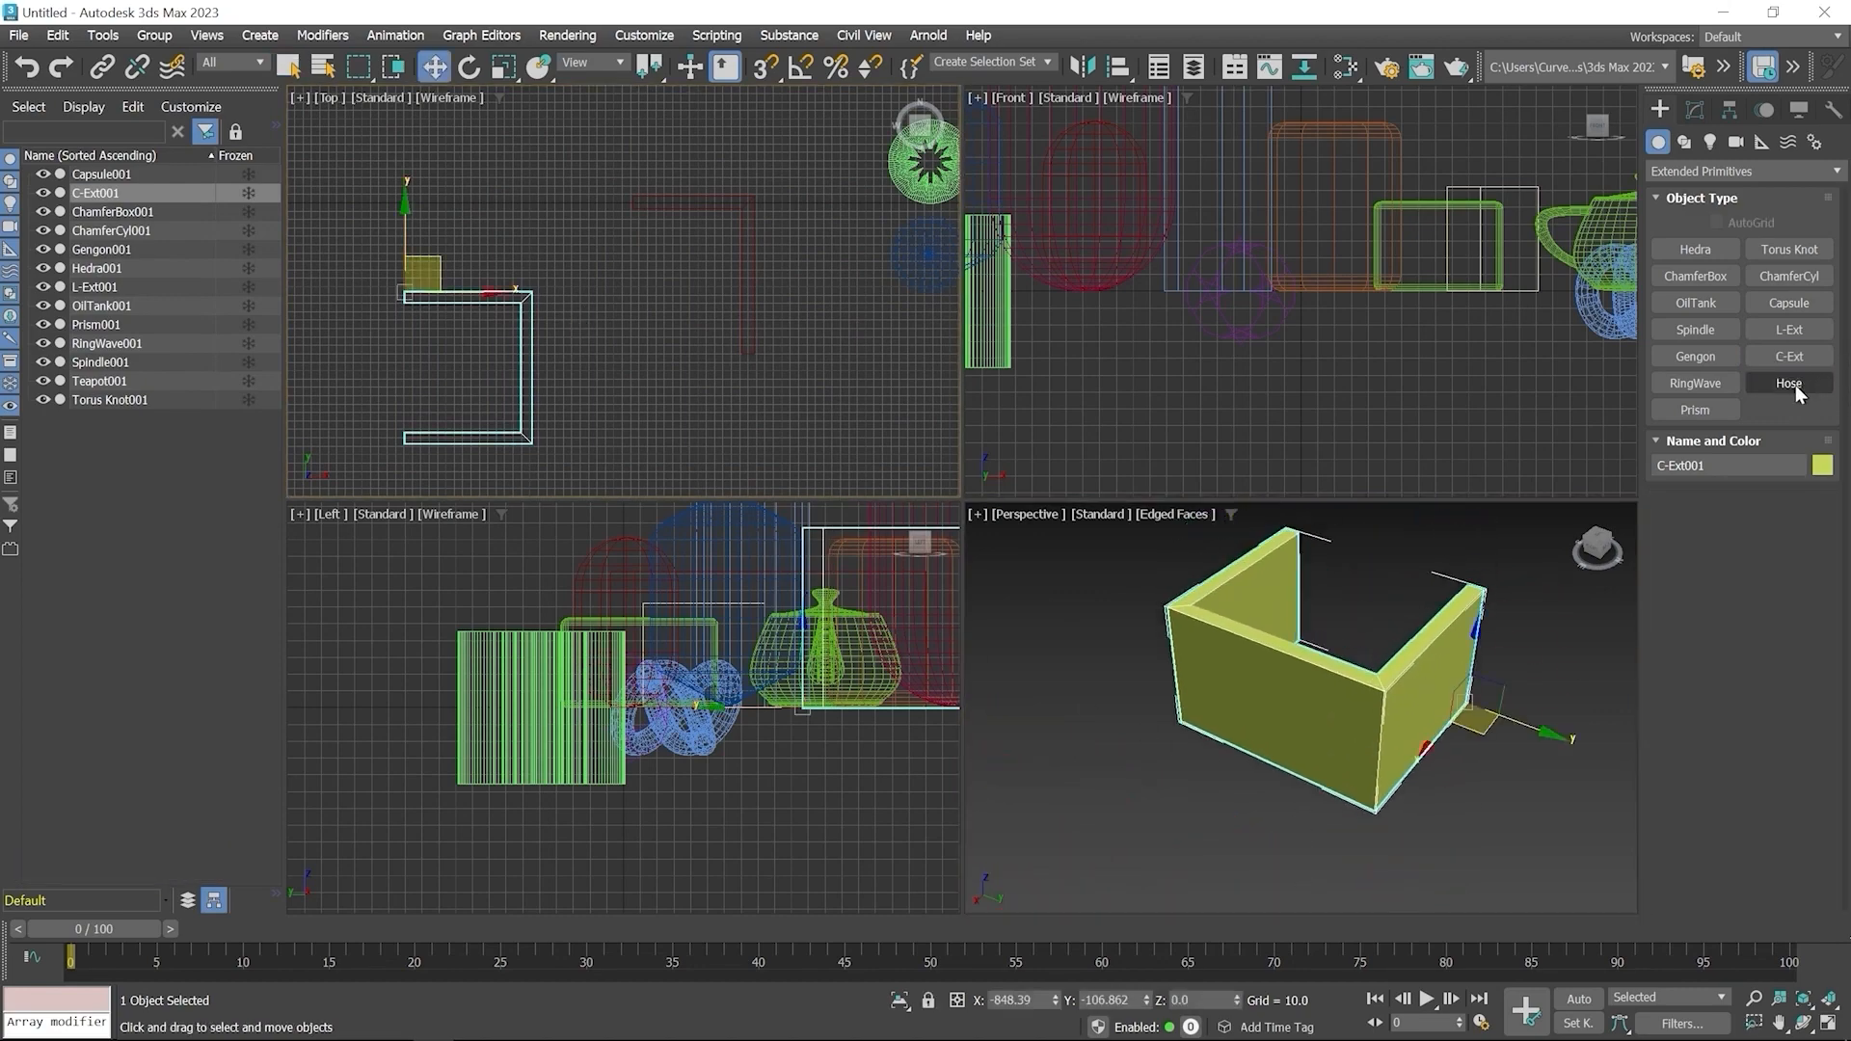
pyautogui.click(1791, 384)
pyautogui.moveTo(615, 364); pyautogui.dragTo(607, 302, button='middle')
pyautogui.moveTo(651, 303); pyautogui.dragTo(703, 318)
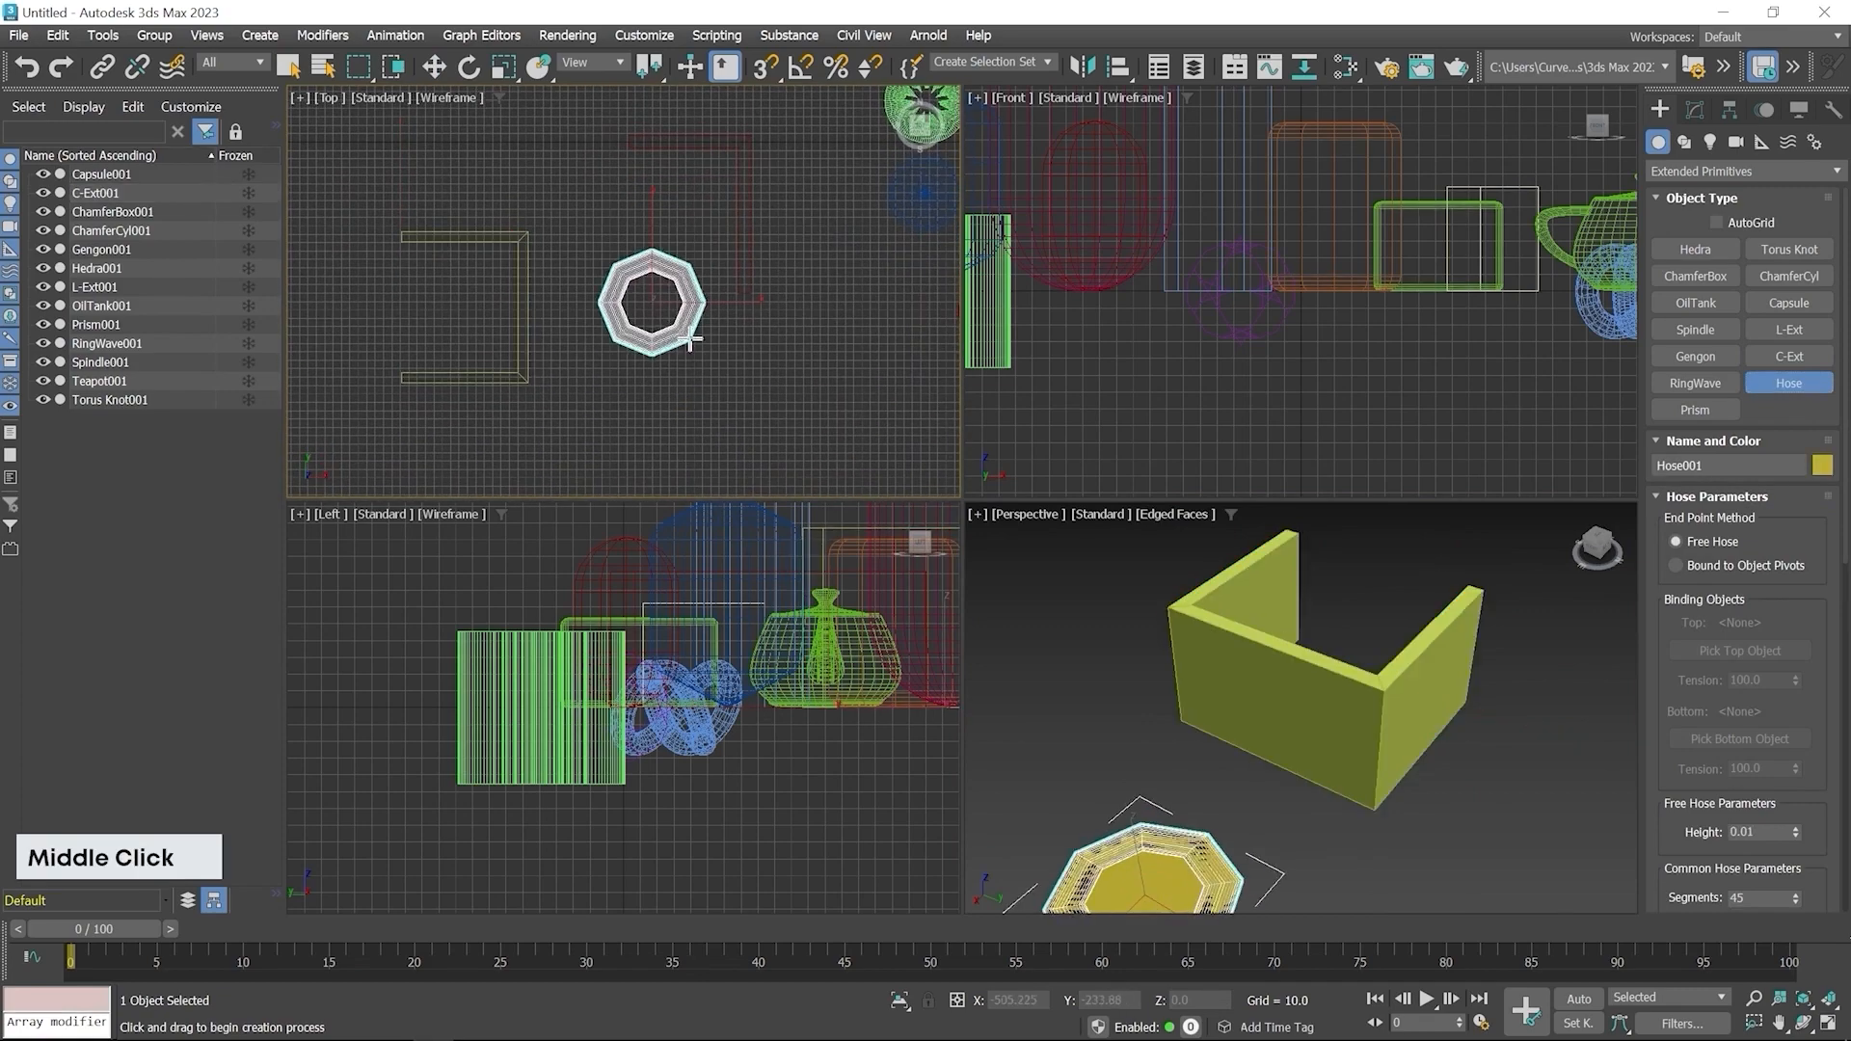
pyautogui.click(661, 161)
pyautogui.rightClick(661, 161)
pyautogui.scroll(-3, 1230, 775)
pyautogui.moveTo(1231, 775); pyautogui.dragTo(1360, 745, button='middle')
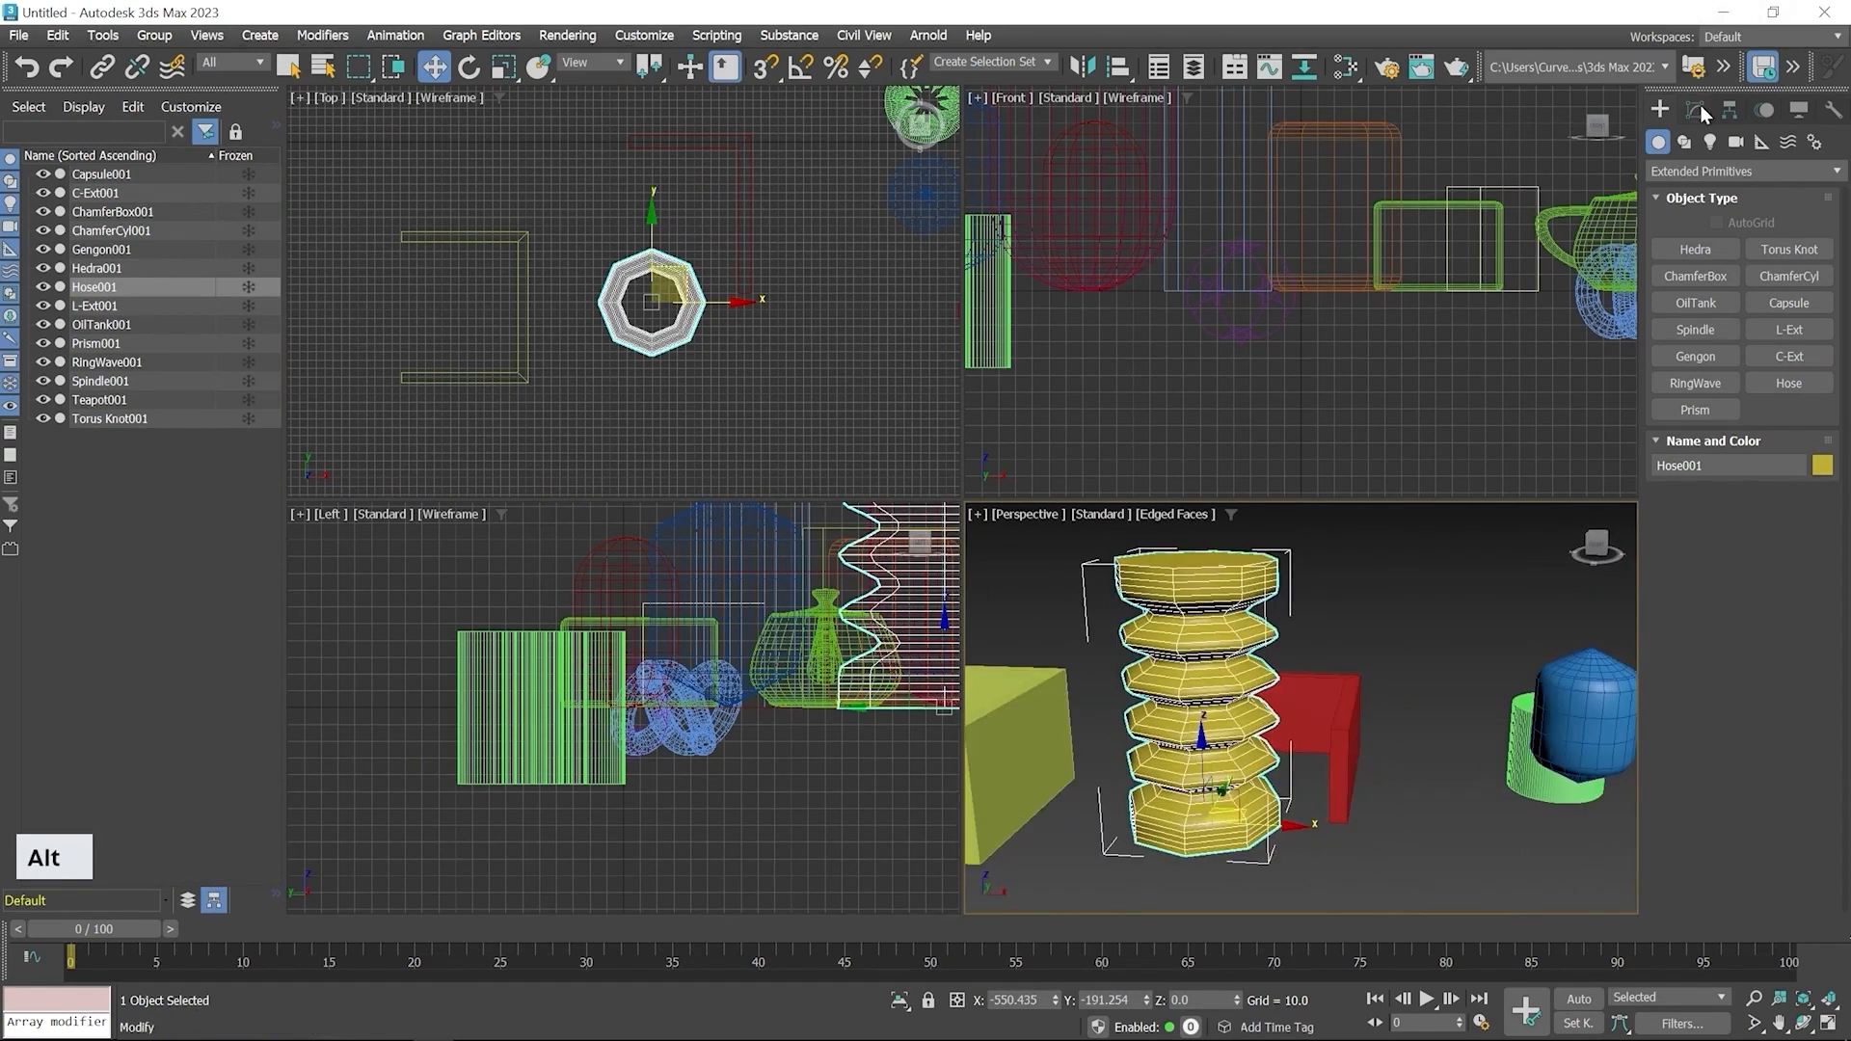
# Set the Hose's round diameter to about 88.5 and its sides to 16
pyautogui.click(1696, 109)
pyautogui.scroll(-3, 1782, 401)
pyautogui.scroll(-2, 1782, 401)
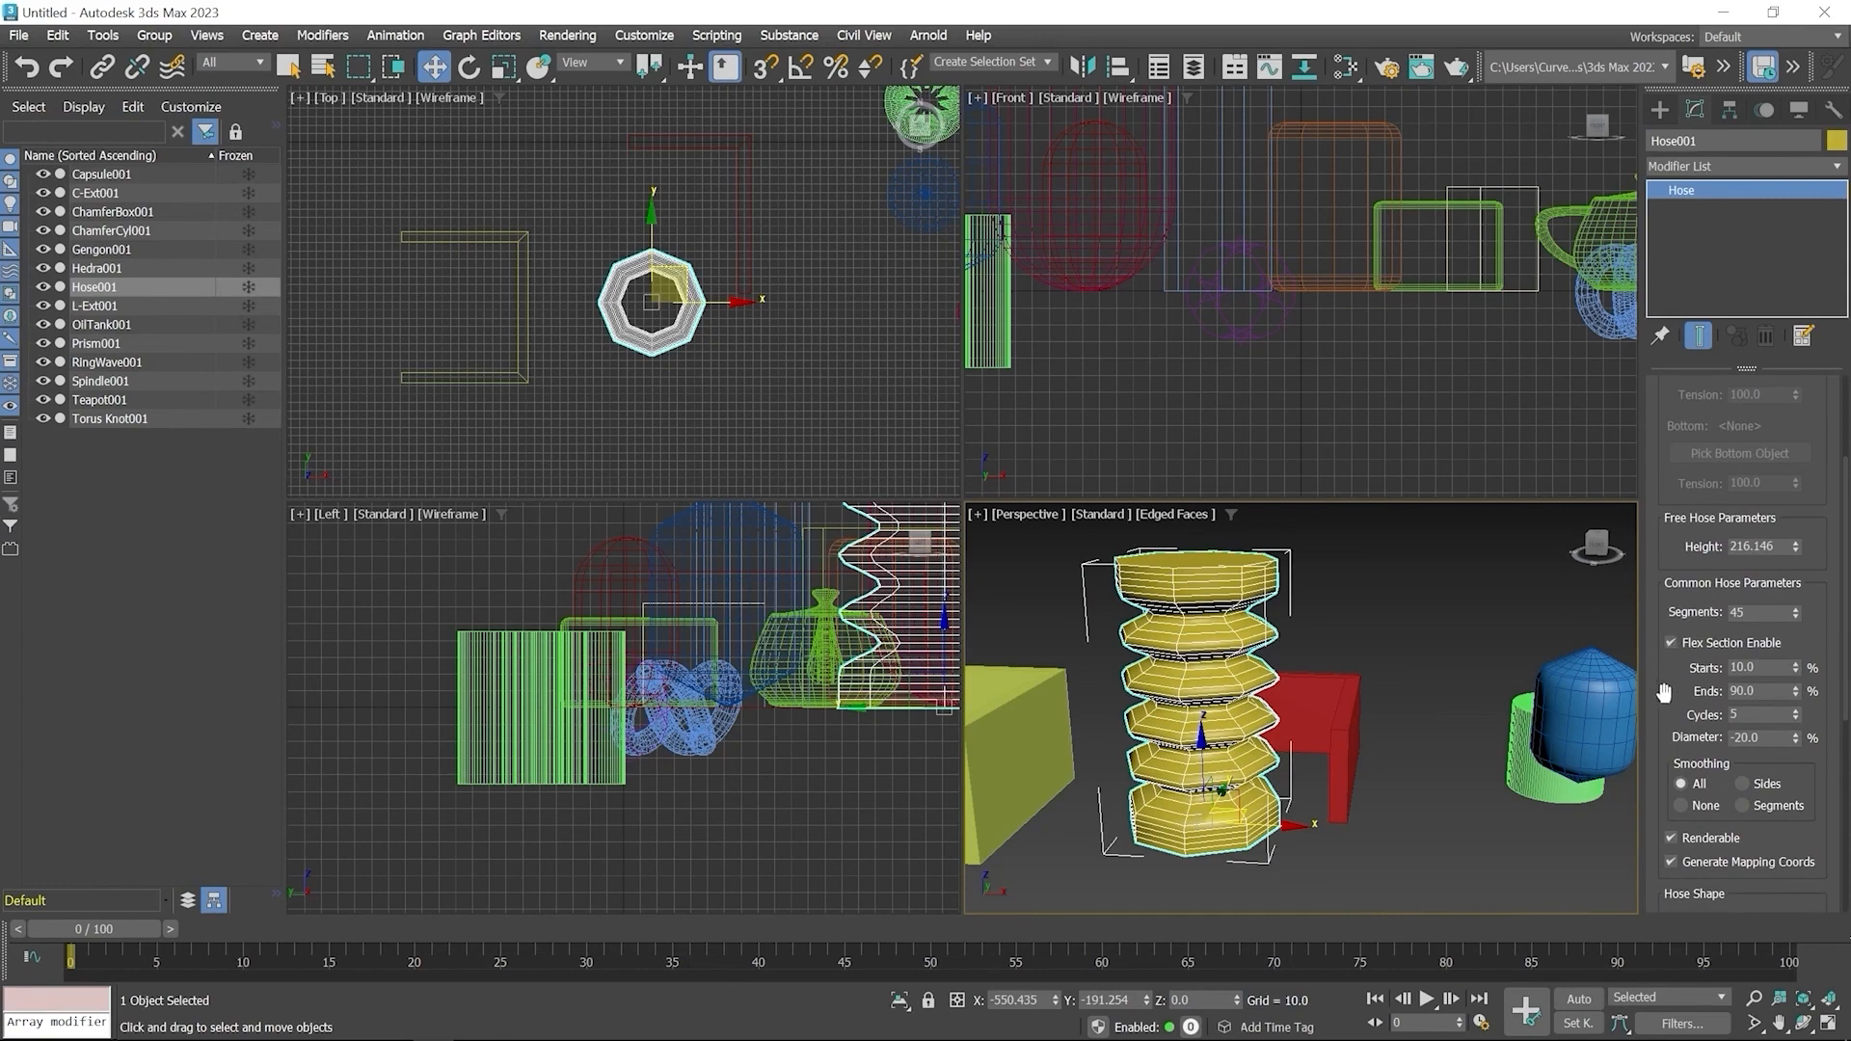
pyautogui.moveTo(1664, 692); pyautogui.dragTo(1746, 640)
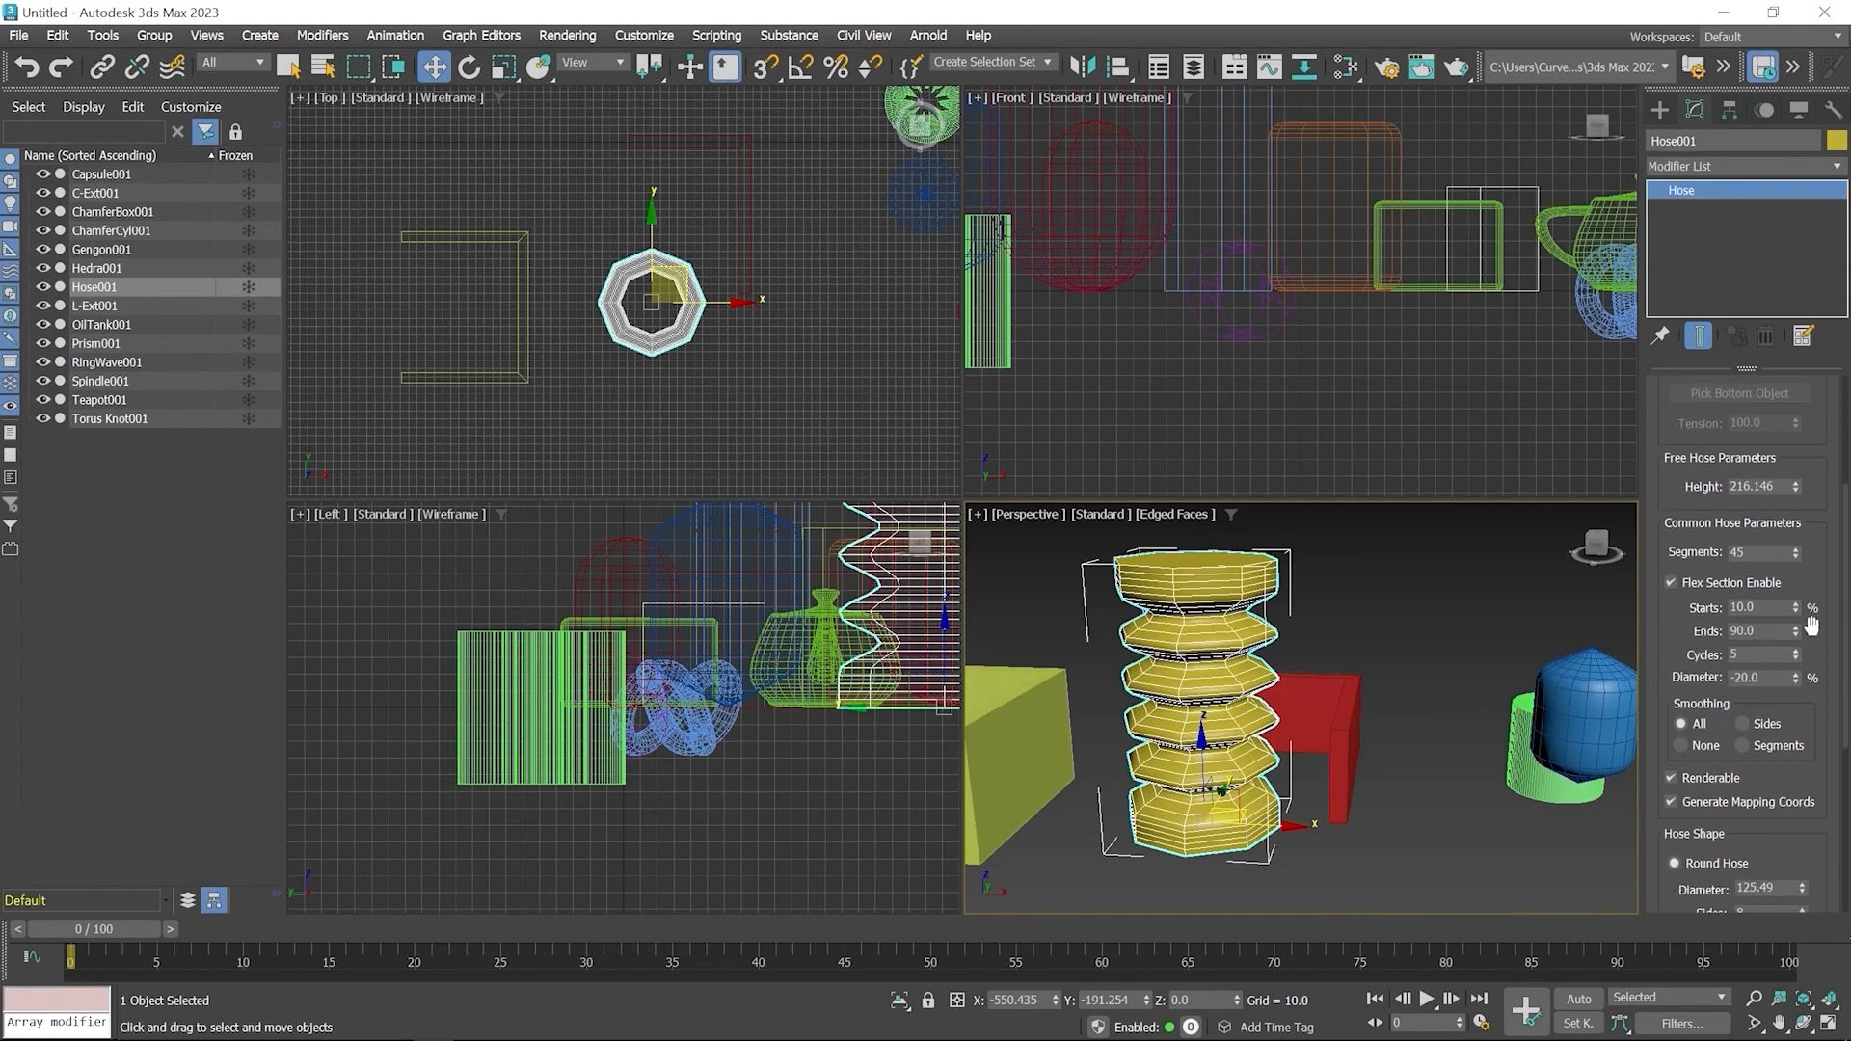
pyautogui.scroll(-4, 1812, 625)
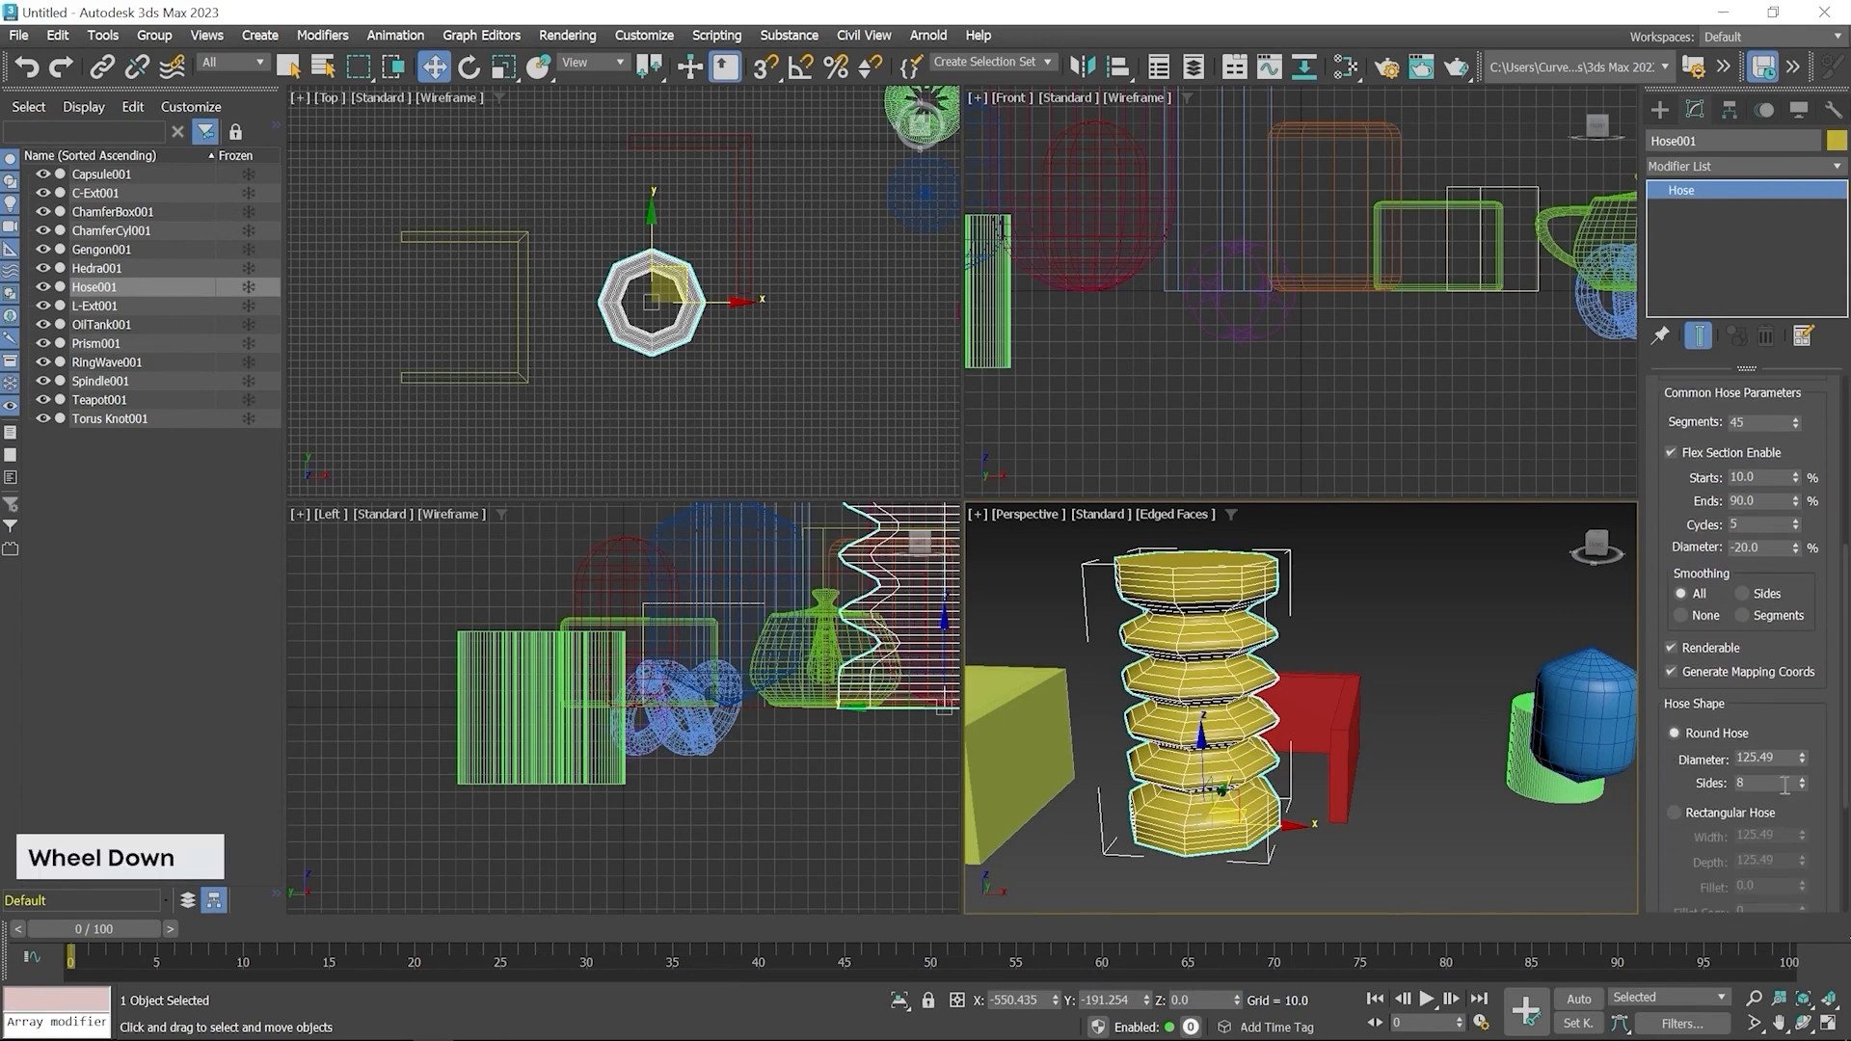
pyautogui.scroll(-5, 1805, 761)
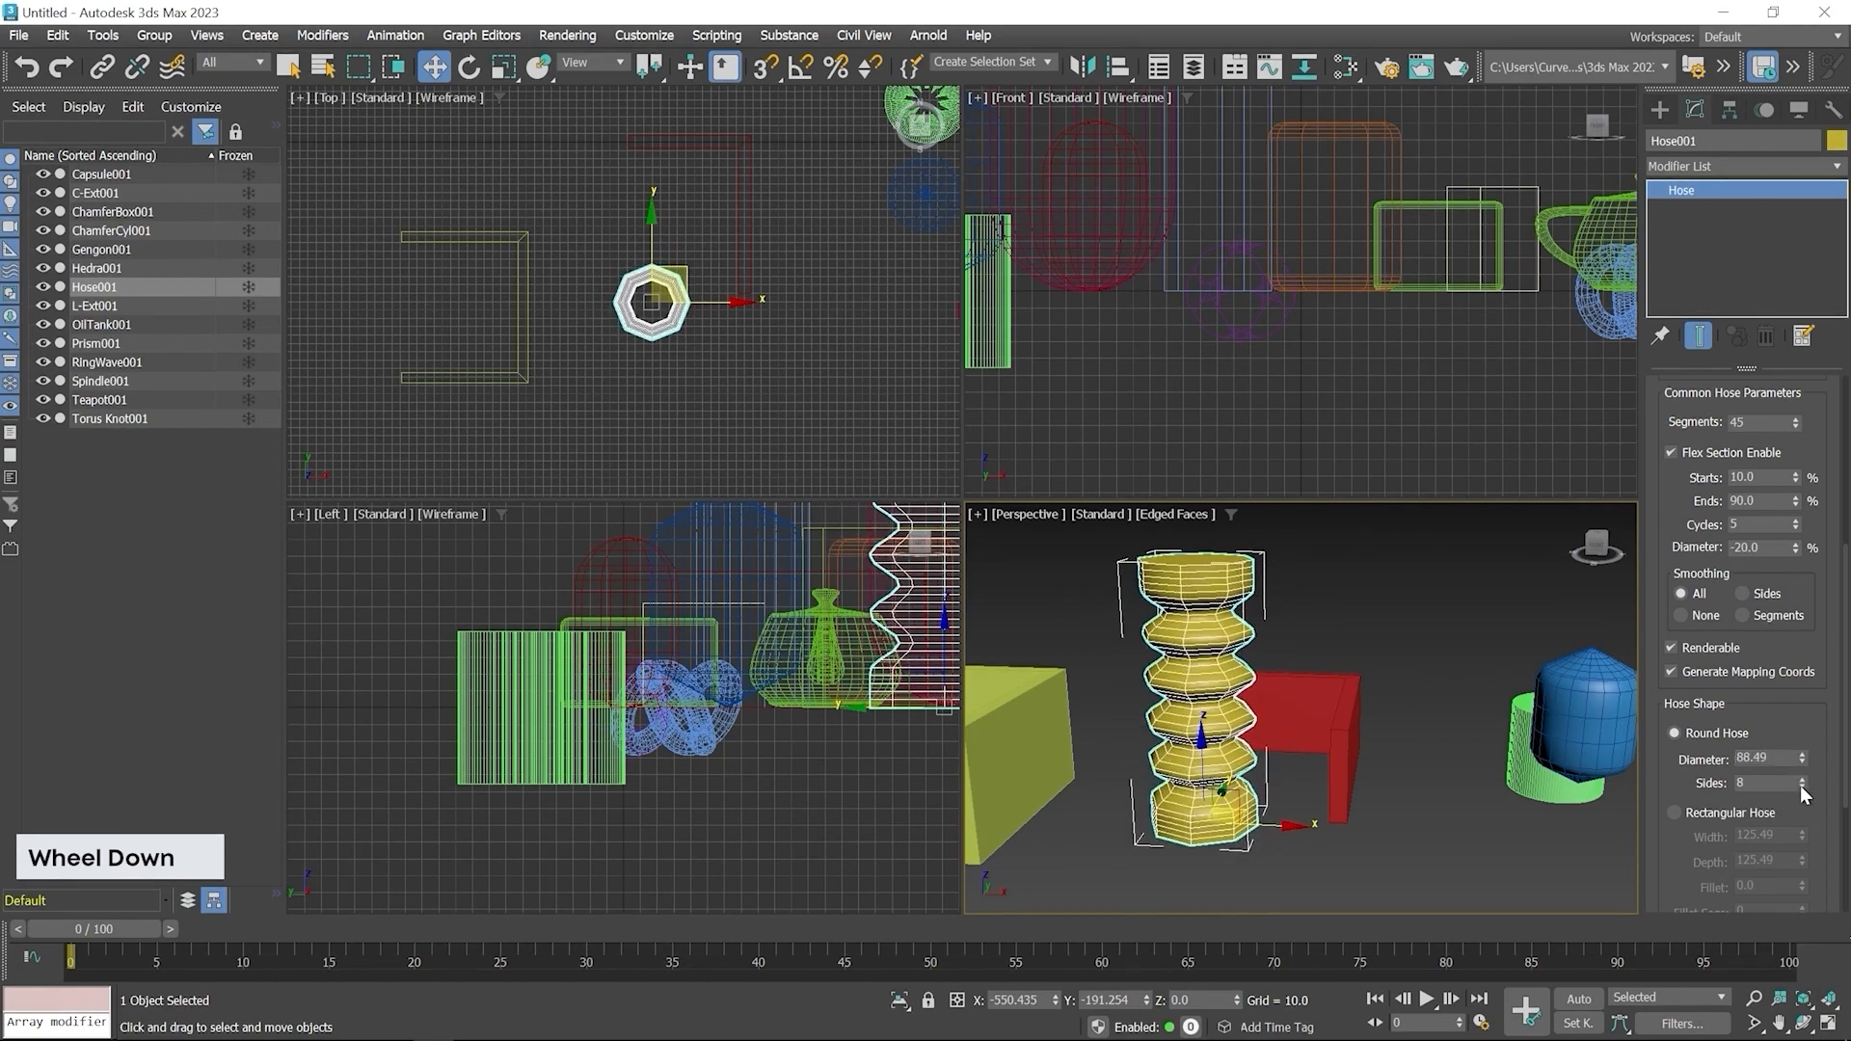
pyautogui.scroll(-1, 1802, 776)
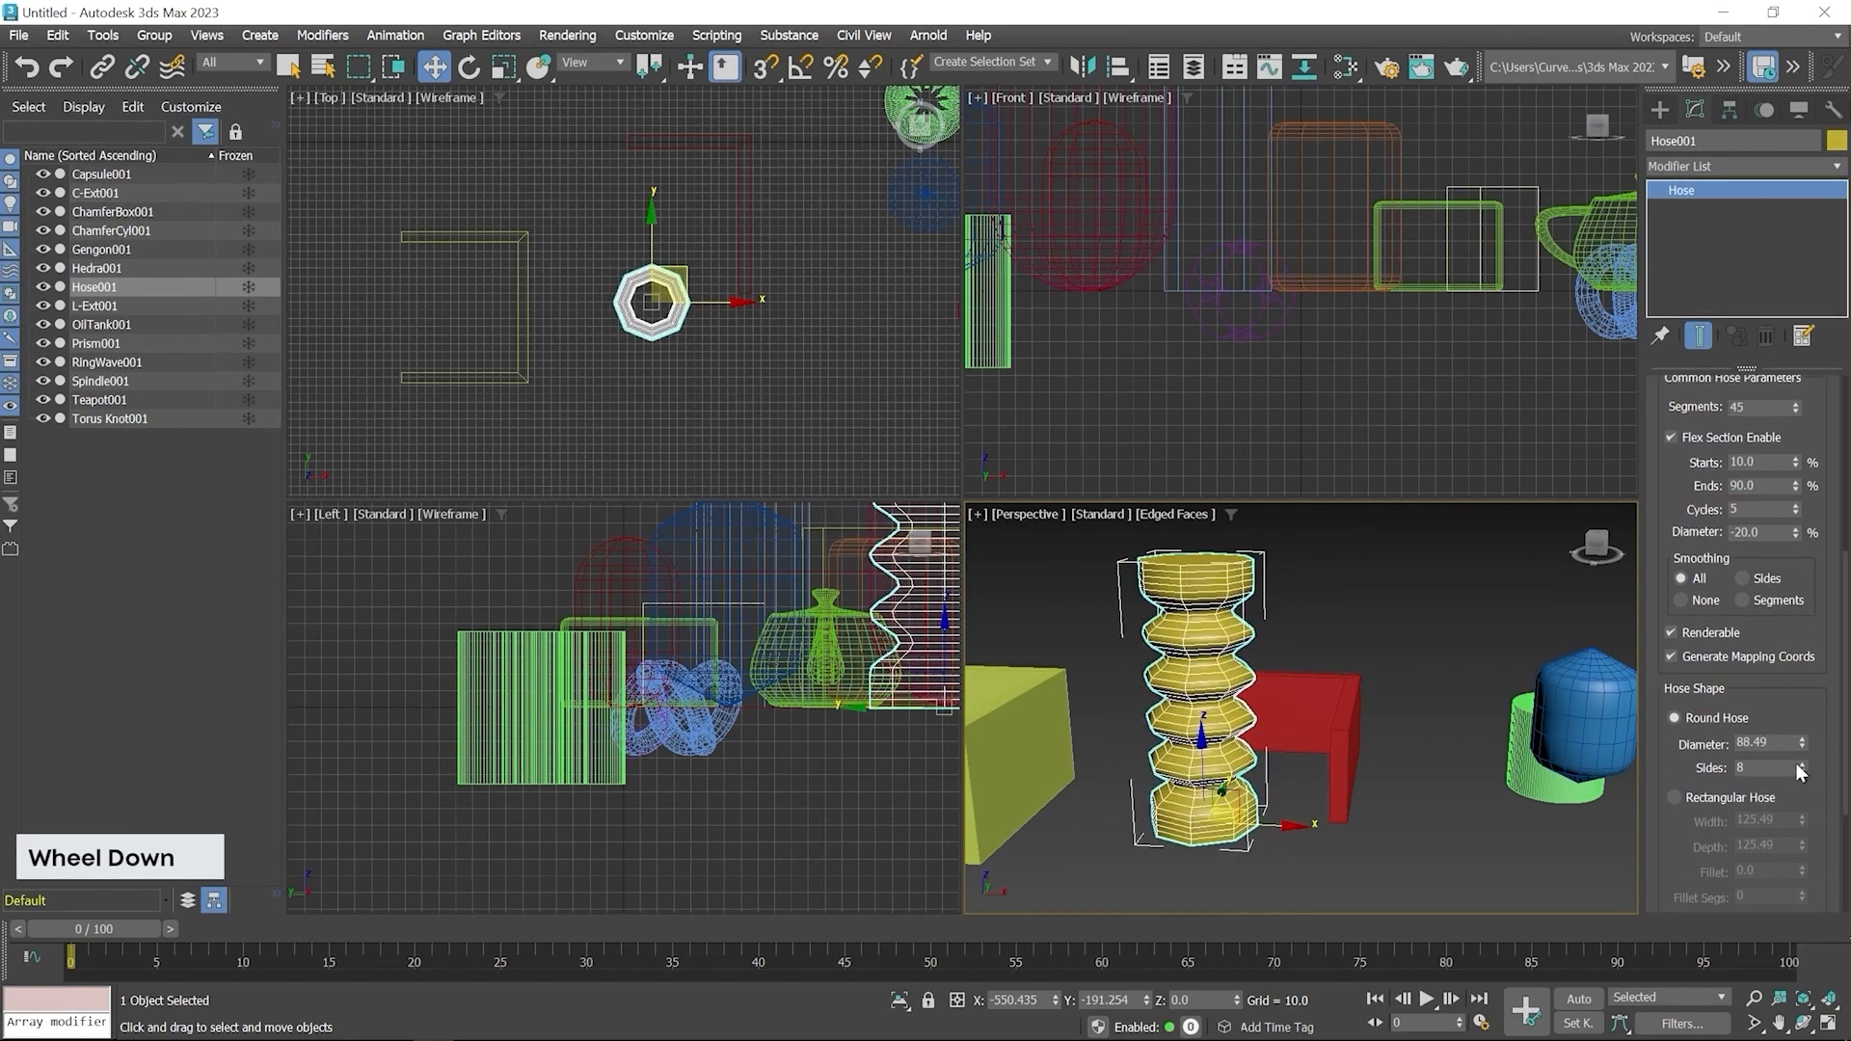
pyautogui.moveTo(1801, 766)
pyautogui.mouseDown()
pyautogui.moveTo(1801, 737)
pyautogui.moveTo(1802, 754)
pyautogui.mouseUp()
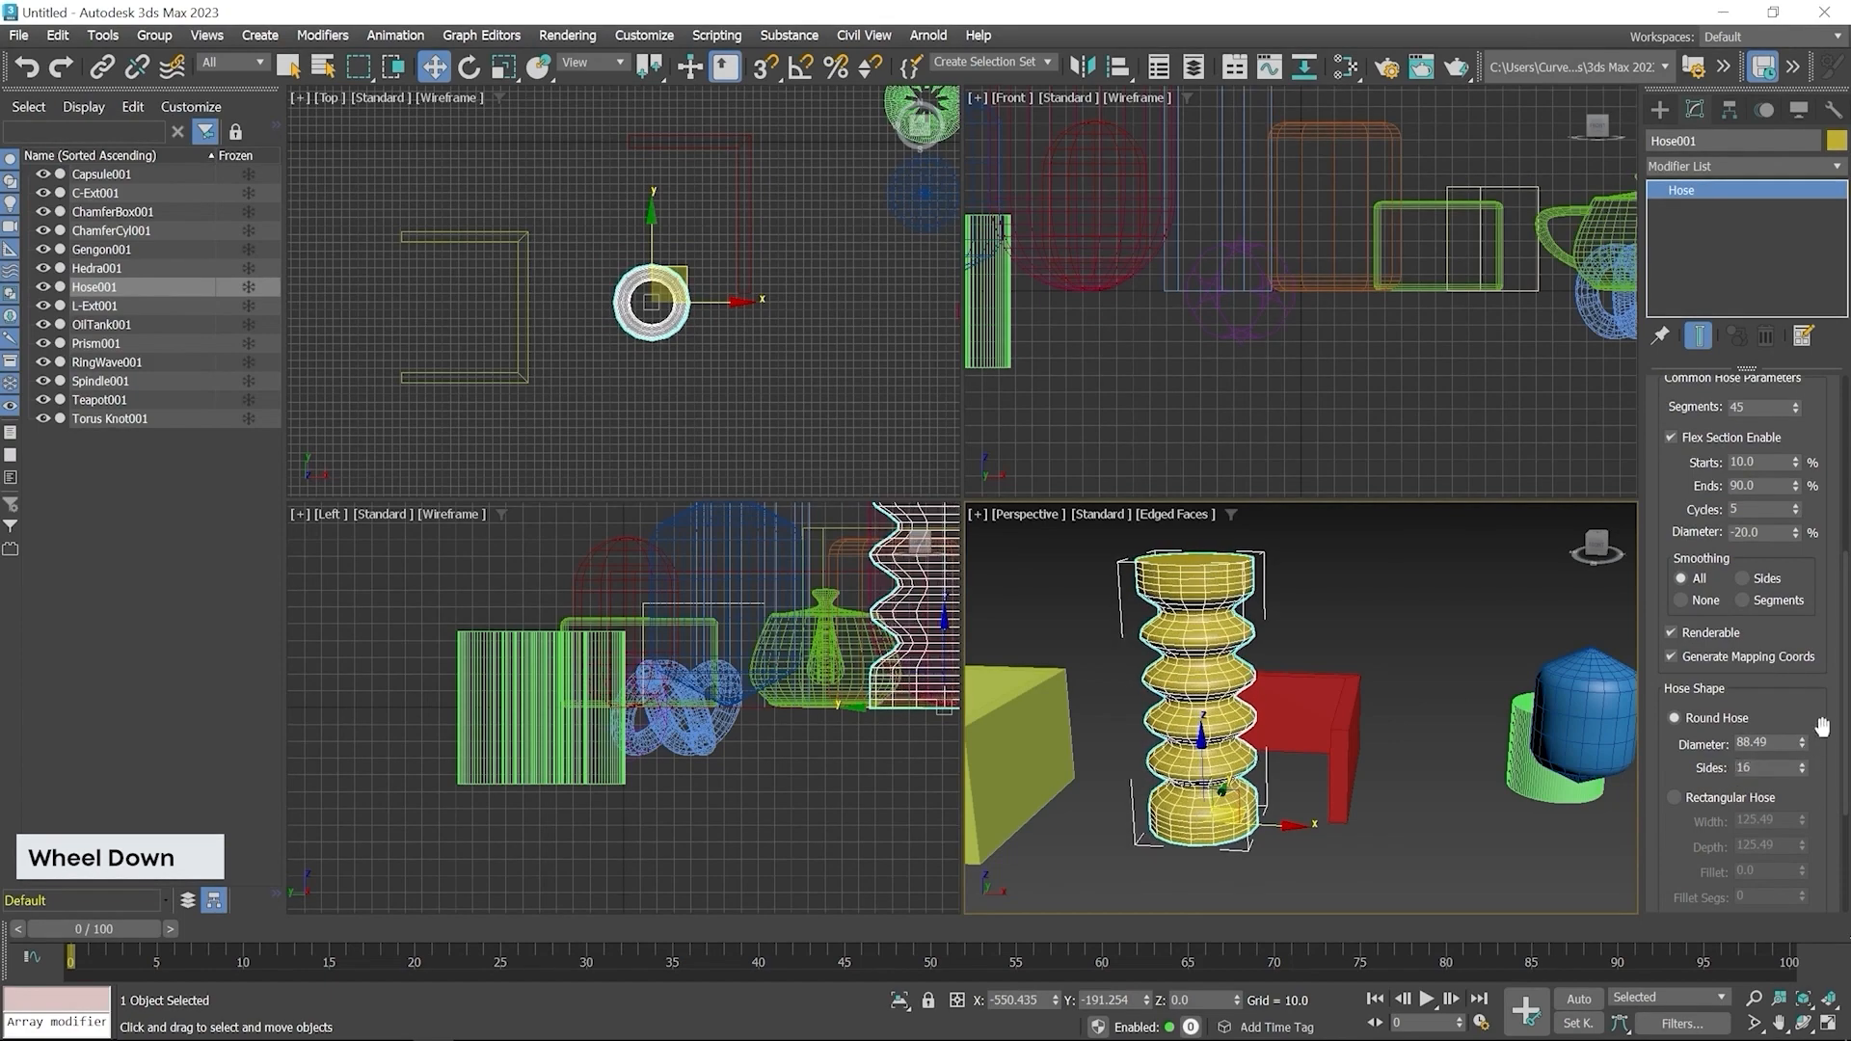
# Set the Hose's flex section cycles to 9 and flex diameter to -36 %
pyautogui.scroll(2, 1824, 694)
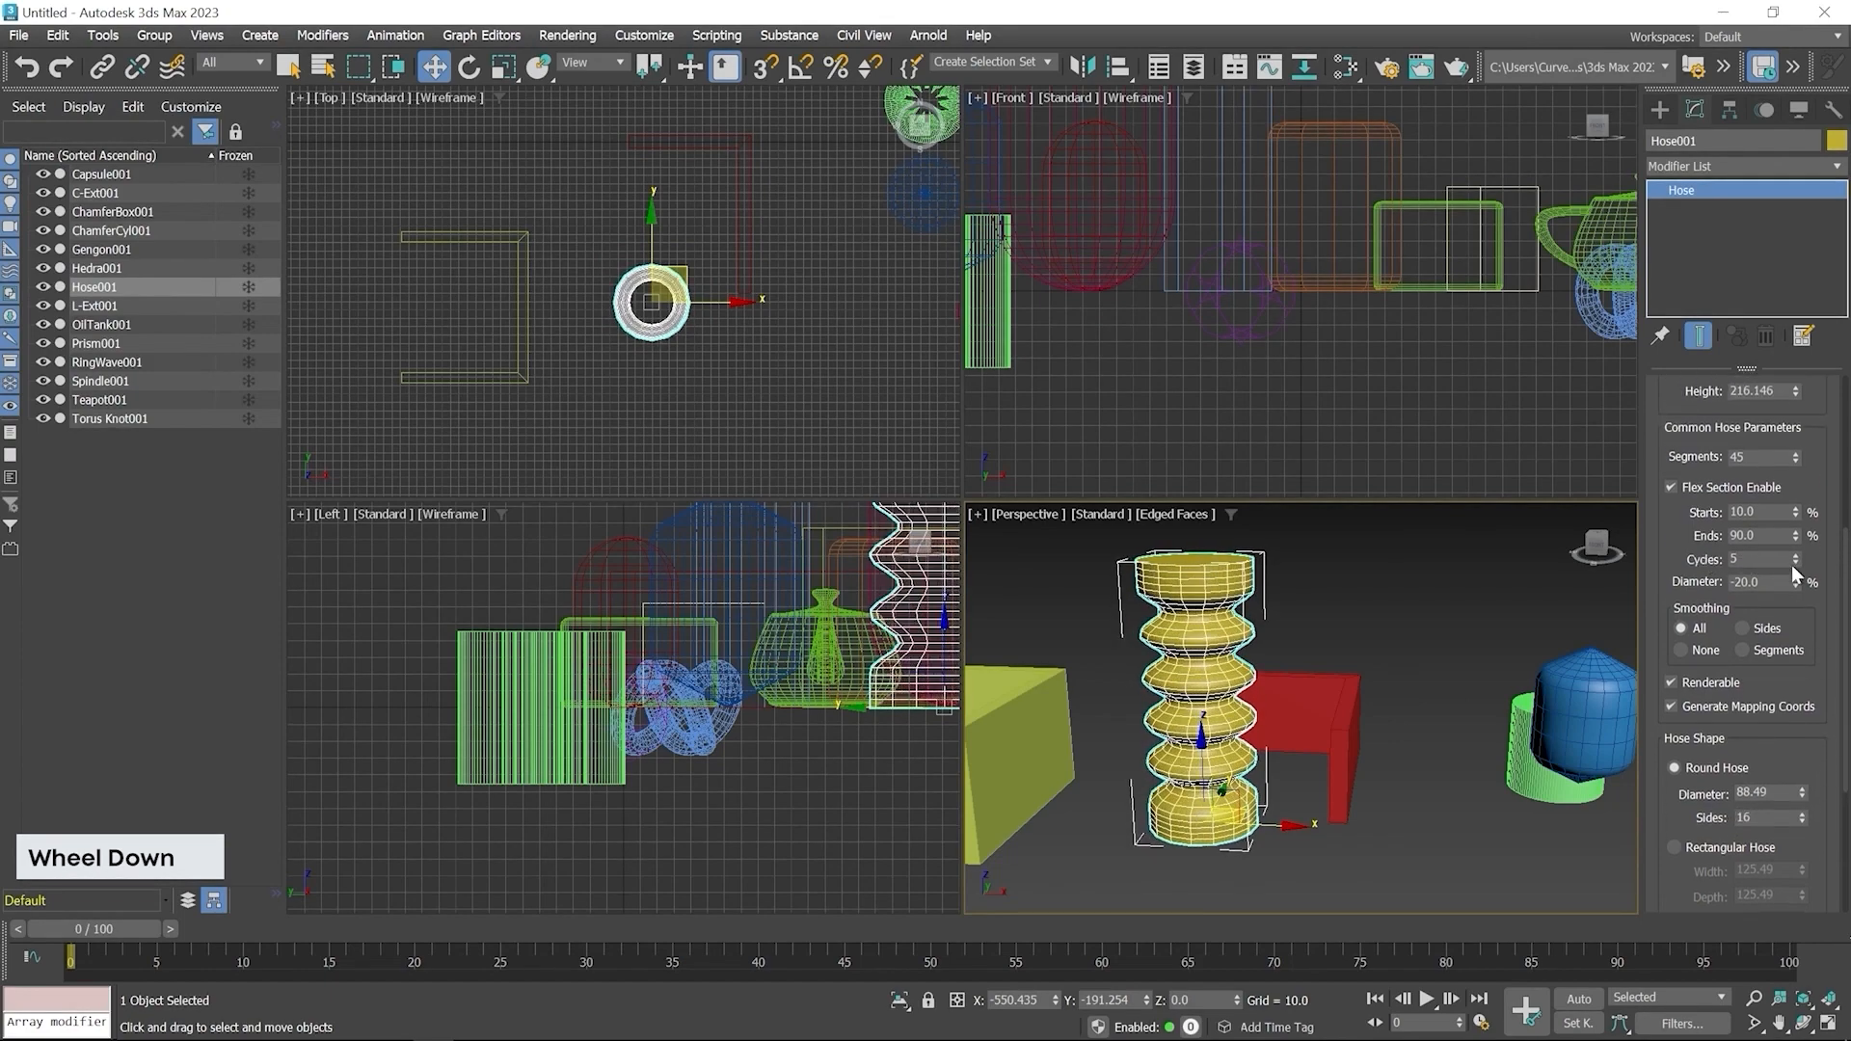
pyautogui.moveTo(1799, 564); pyautogui.dragTo(1804, 546)
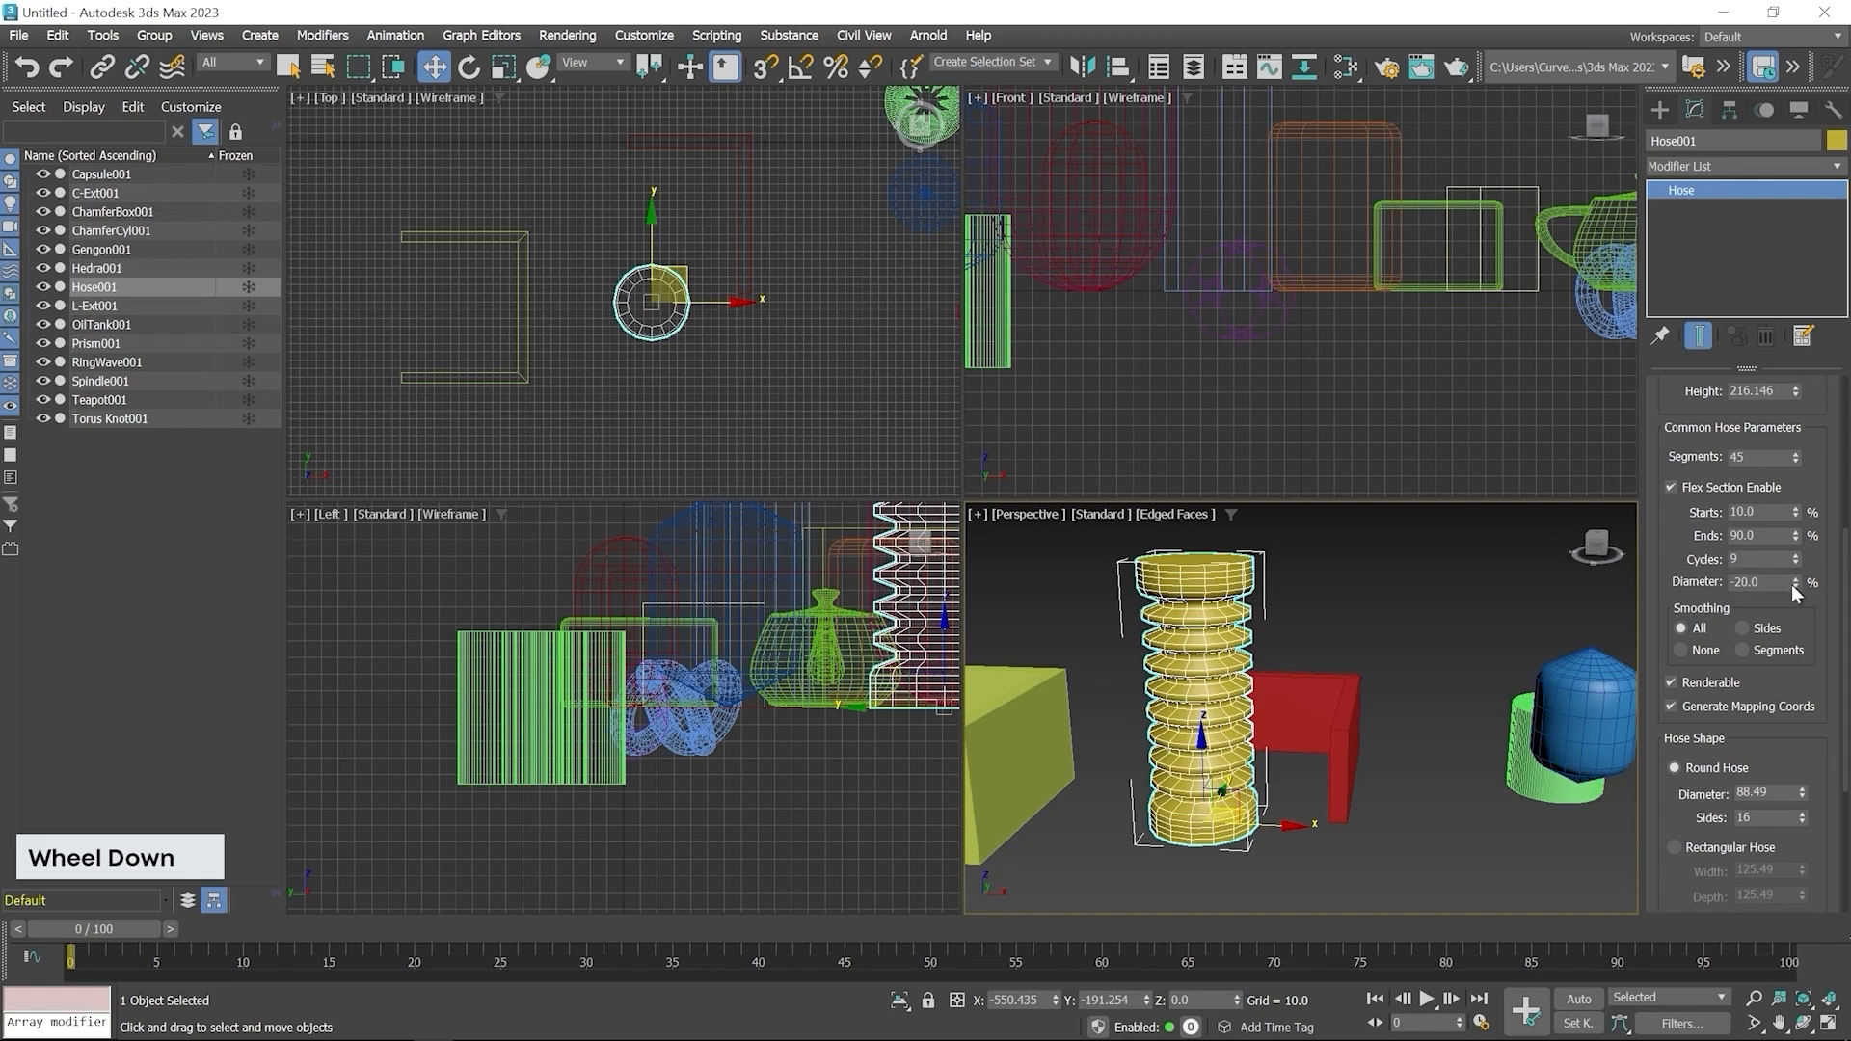
pyautogui.moveTo(1793, 583); pyautogui.dragTo(1805, 581)
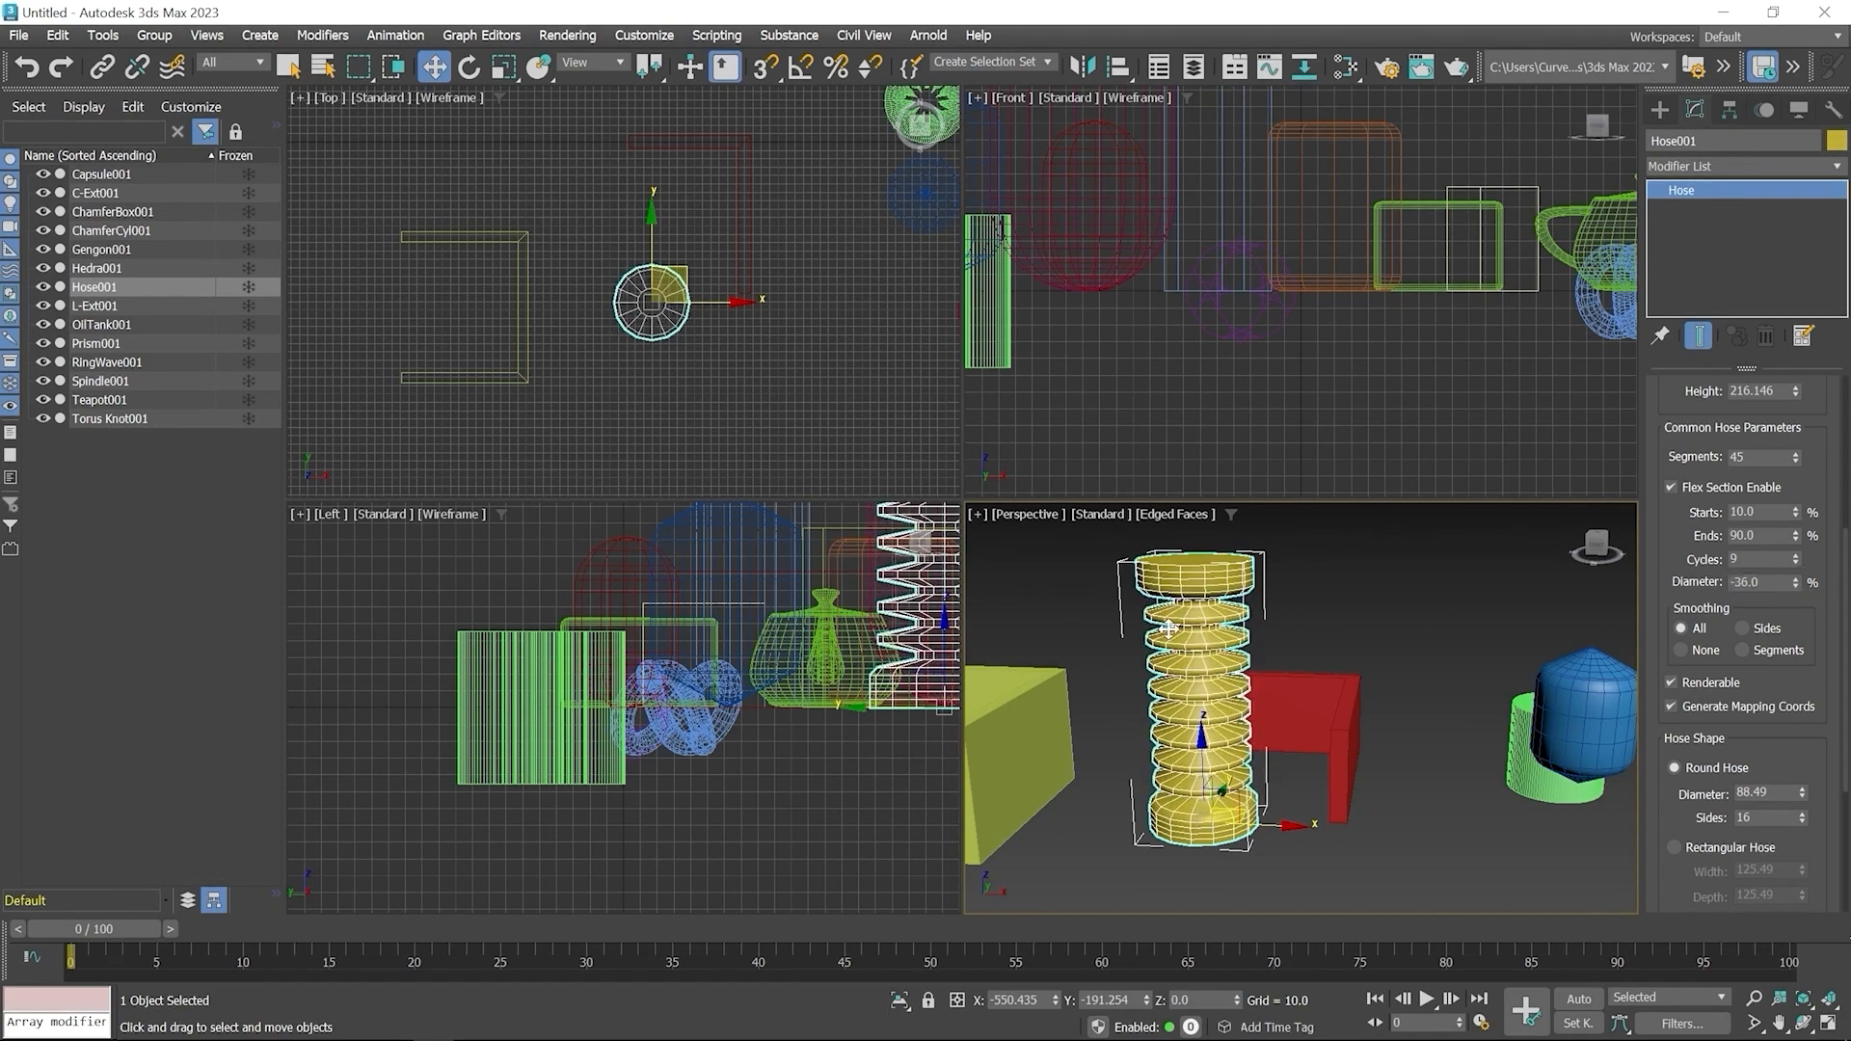
pyautogui.scroll(6, 1168, 628)
pyautogui.keyDown('alt'); pyautogui.moveTo(1214, 711); pyautogui.dragTo(1303, 689, button='middle'); pyautogui.keyUp('alt')
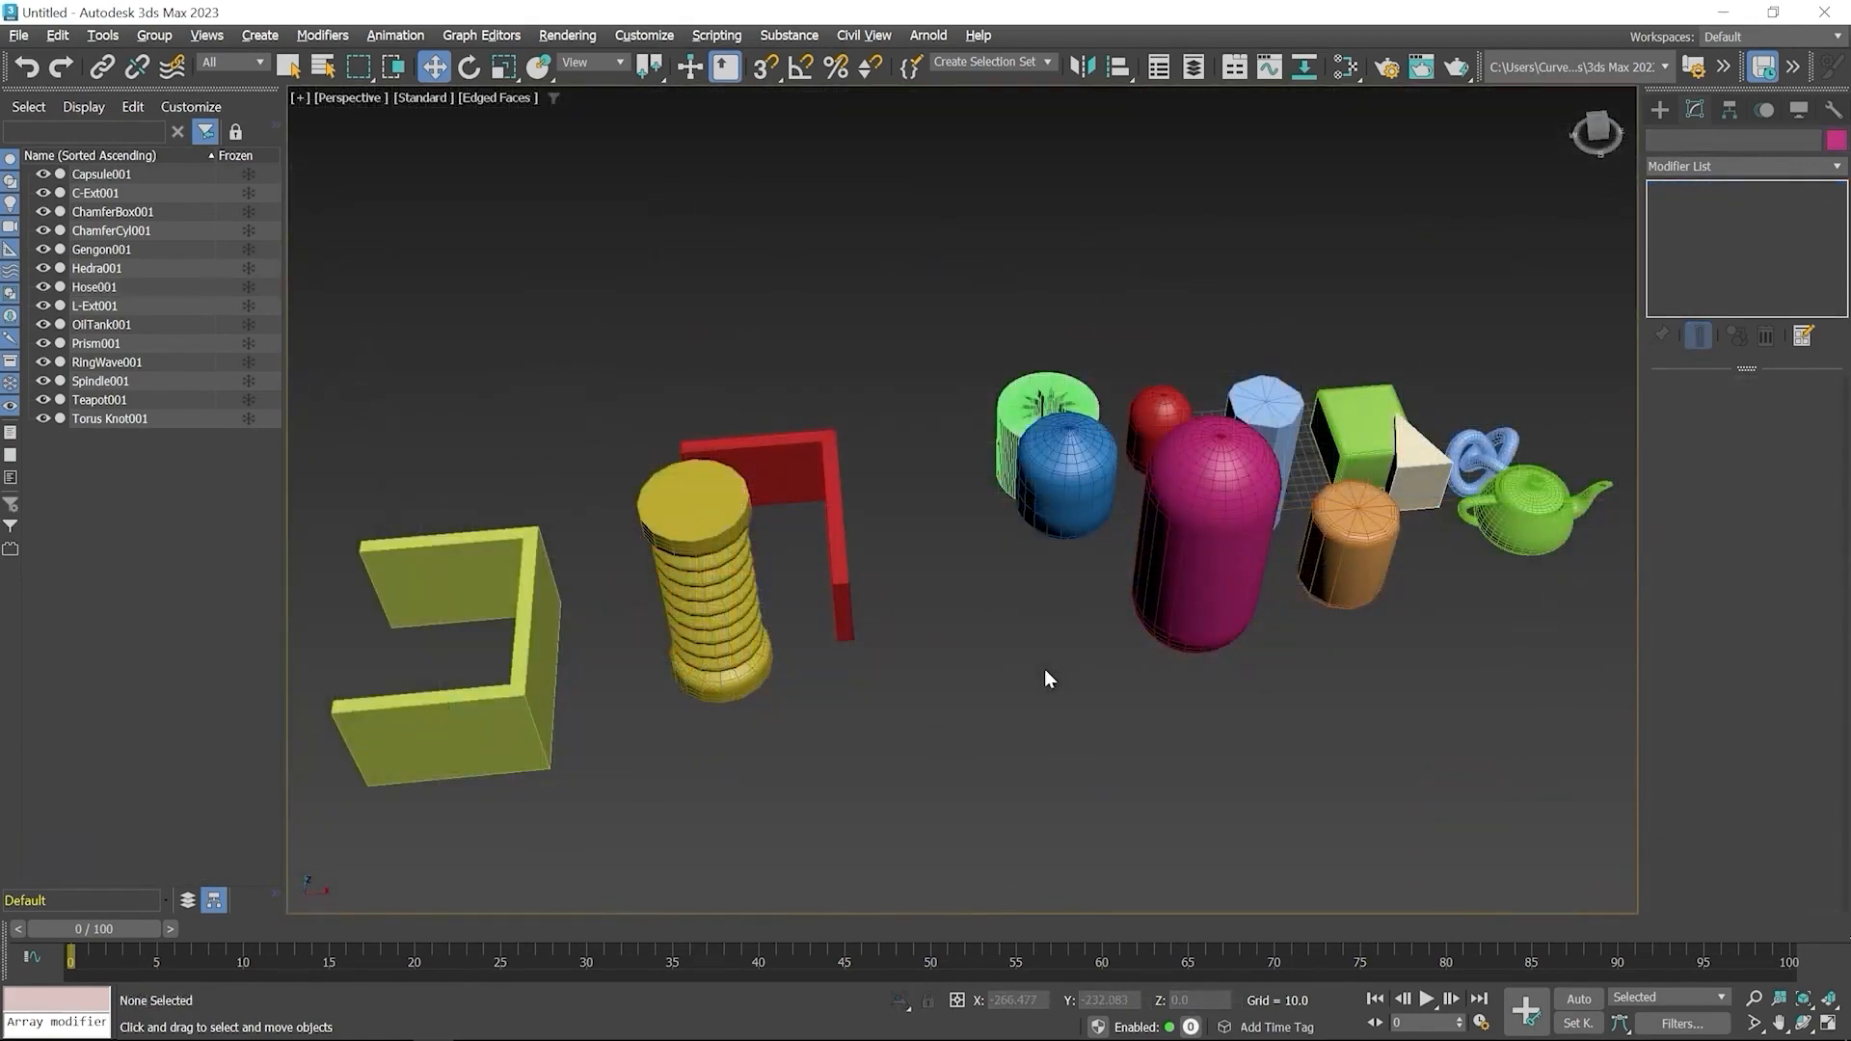